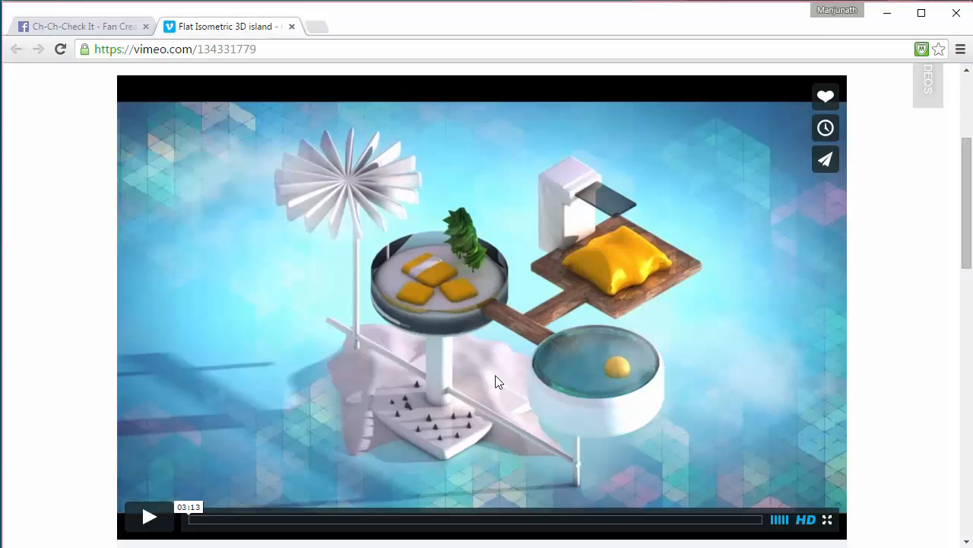
Play the opening of the Flat Isometric 3D island video on its Vimeo page and pause it at about 00:11.
{"action": "scroll", "coordinate": [495, 373], "scroll_direction": "down", "scroll_amount": 3}
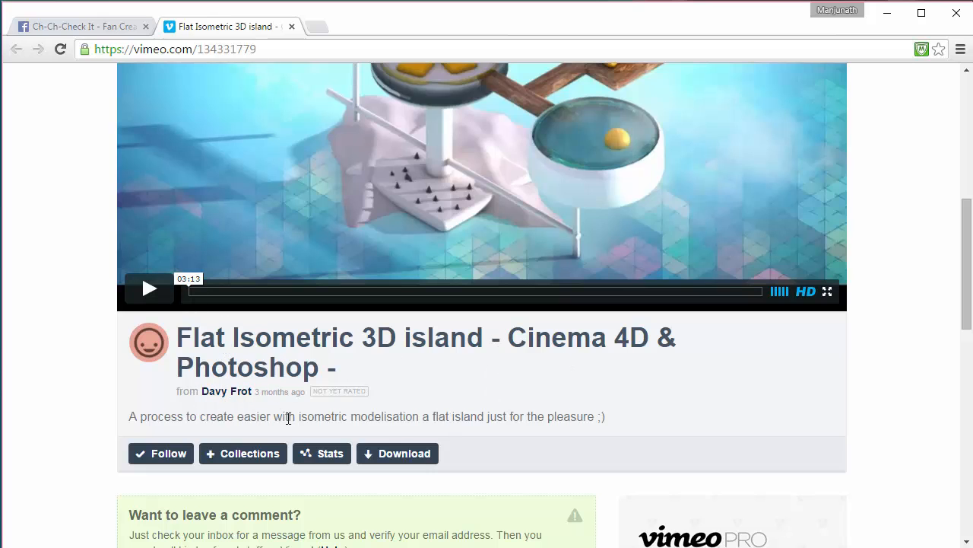
{"action": "scroll", "coordinate": [228, 335], "scroll_direction": "up", "scroll_amount": 2}
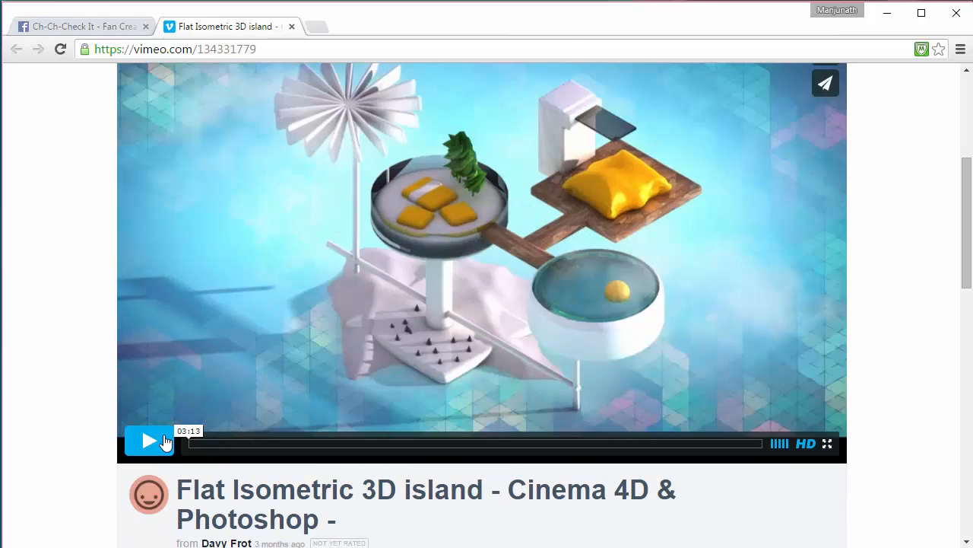
{"action": "left_click", "coordinate": [165, 441]}
{"action": "scroll", "coordinate": [165, 449], "scroll_direction": "up", "scroll_amount": 1}
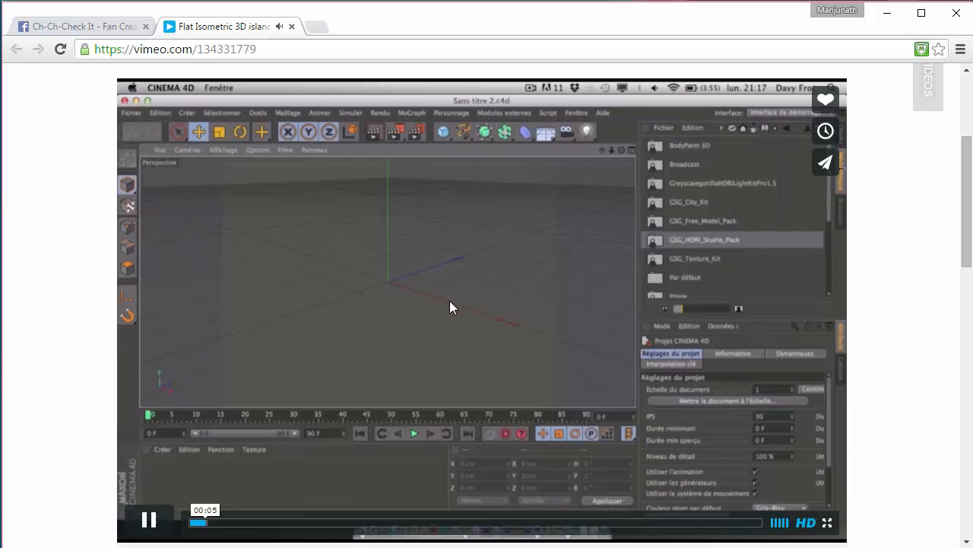
{"action": "scroll", "coordinate": [433, 296], "scroll_direction": "down", "scroll_amount": 1}
{"action": "scroll", "coordinate": [417, 300], "scroll_direction": "up", "scroll_amount": 1}
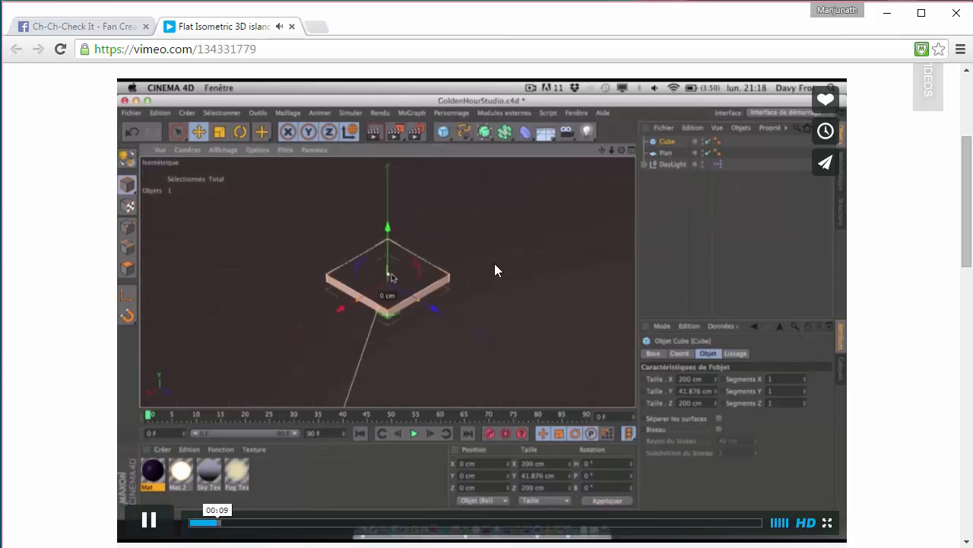
{"action": "left_click", "coordinate": [148, 519]}
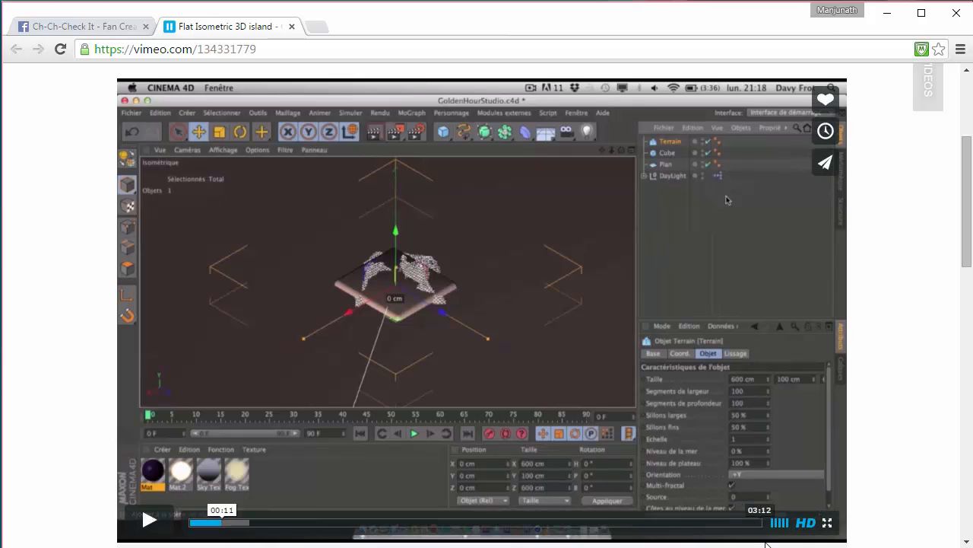
Switch to Cinema 4D and set the viewport of the island scene to the Isometric axonometric camera.
{"action": "key", "text": "alt+Tab"}
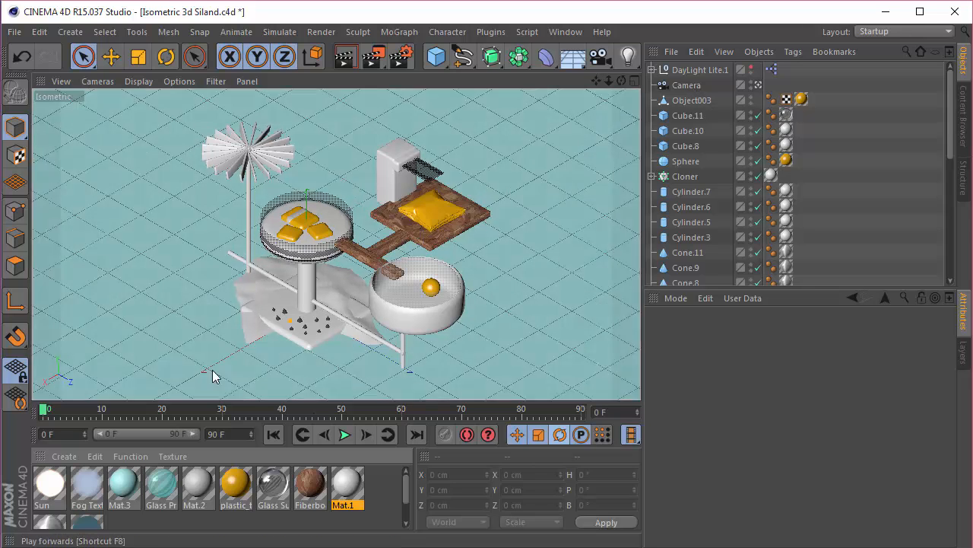
{"action": "left_click", "coordinate": [110, 79]}
{"action": "mouse_move", "coordinate": [127, 303]}
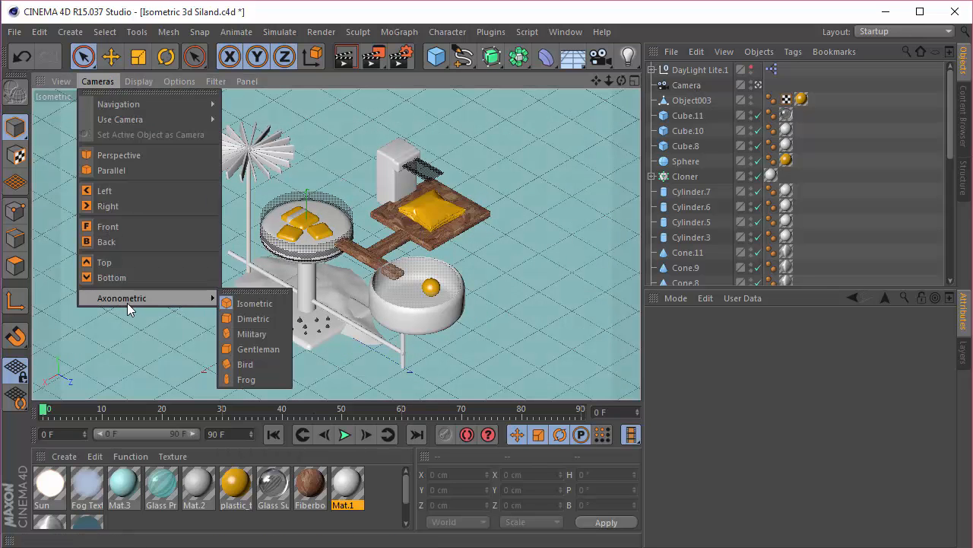
{"action": "left_click", "coordinate": [147, 299]}
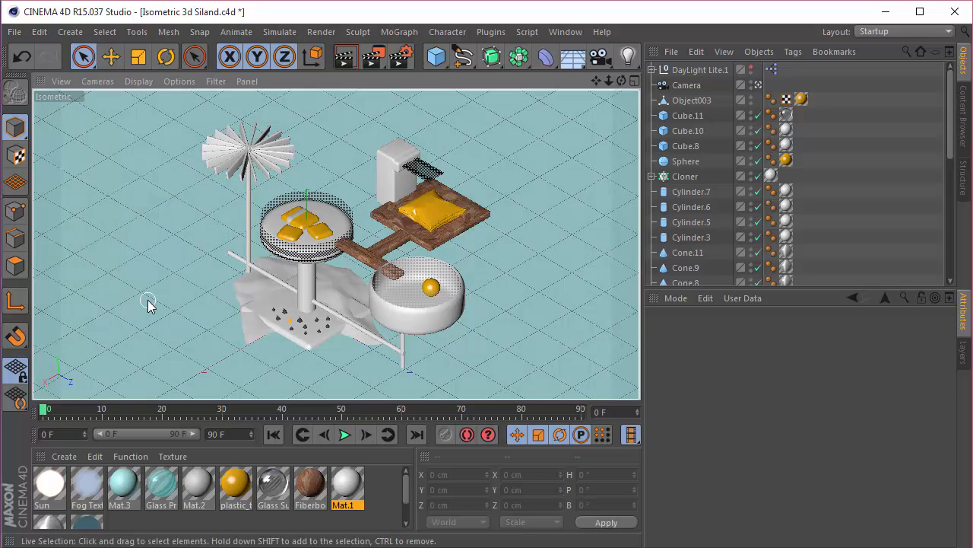
{"action": "left_click", "coordinate": [97, 81]}
{"action": "mouse_move", "coordinate": [131, 300]}
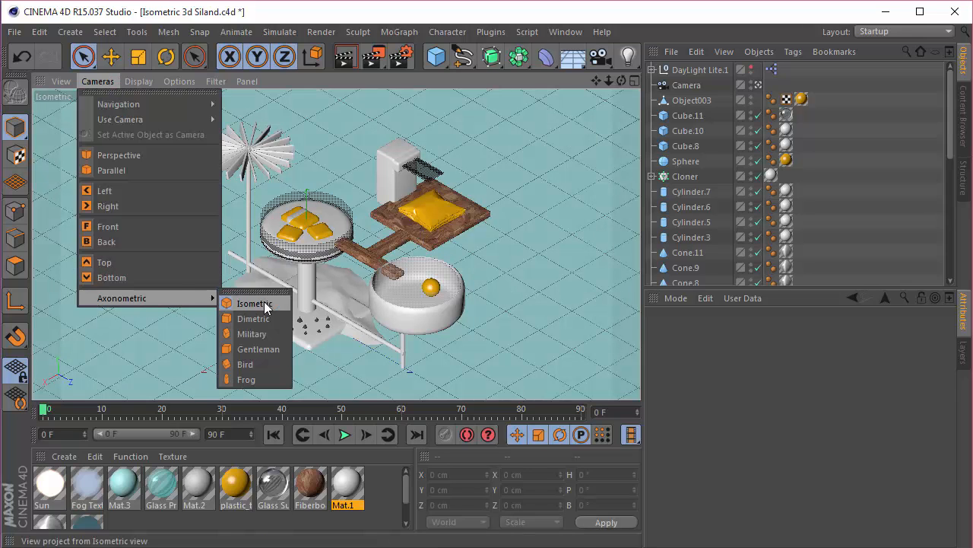
{"action": "left_click", "coordinate": [263, 302]}
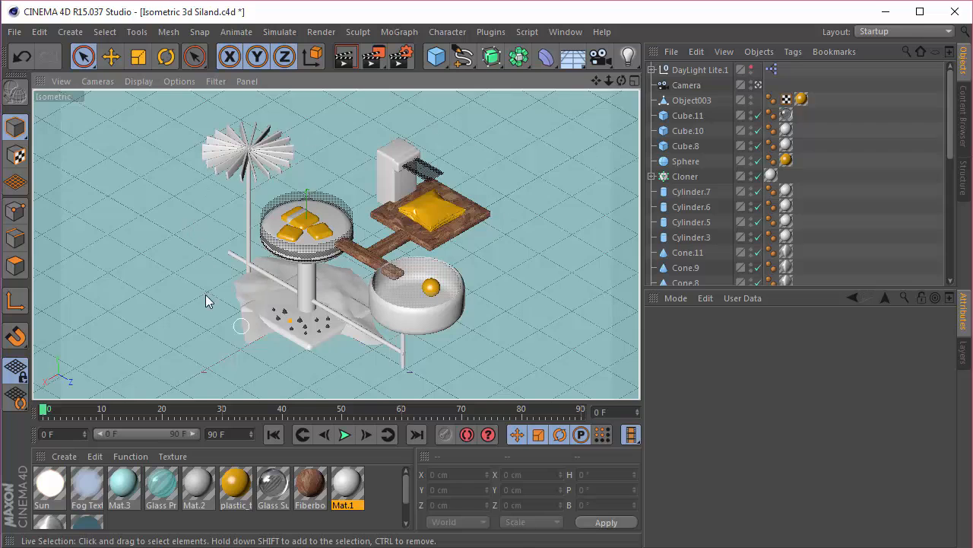
Set the viewport to the Perspective camera and examine the island scene from other angles.
{"action": "left_click", "coordinate": [103, 81]}
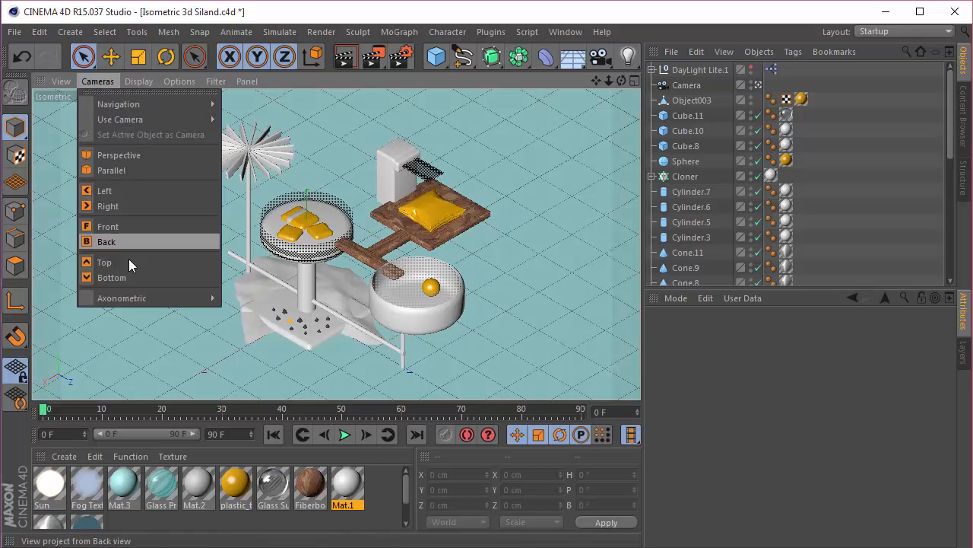
{"action": "left_click", "coordinate": [134, 157]}
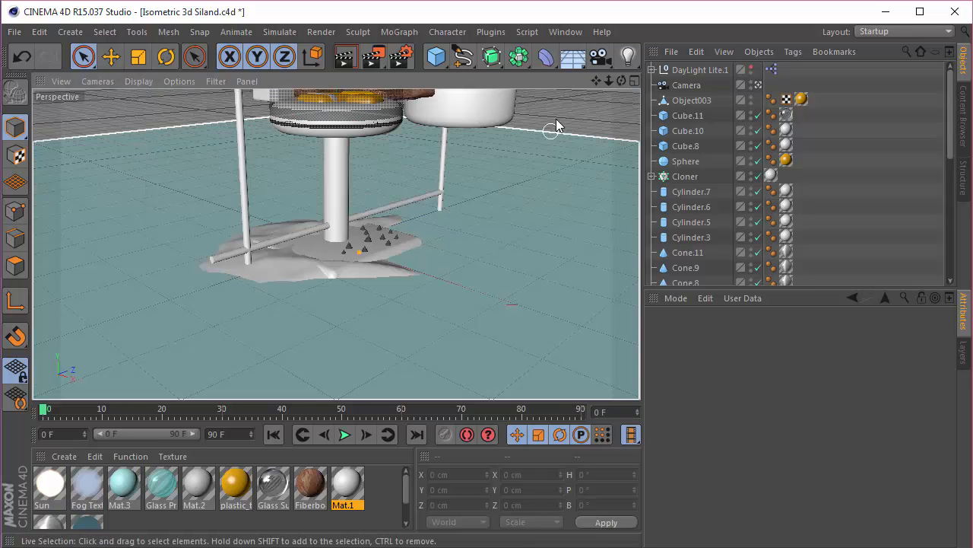
{"action": "mouse_move", "coordinate": [617, 80]}
{"action": "left_mouse_down"}
{"action": "mouse_move", "coordinate": [608, 79]}
{"action": "mouse_move", "coordinate": [589, 126]}
{"action": "mouse_move", "coordinate": [574, 67]}
{"action": "mouse_move", "coordinate": [584, 118]}
{"action": "mouse_move", "coordinate": [592, 70]}
{"action": "mouse_move", "coordinate": [625, 78]}
{"action": "mouse_move", "coordinate": [622, 122]}
{"action": "mouse_move", "coordinate": [608, 79]}
{"action": "mouse_move", "coordinate": [624, 80]}
{"action": "left_mouse_up"}
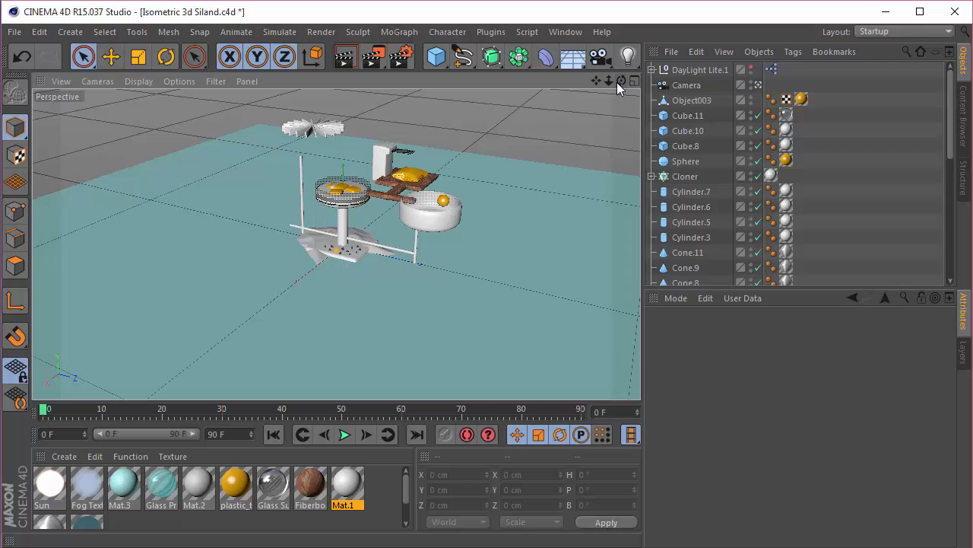
Set the viewport back to the Isometric axonometric camera with the island framed.
{"action": "left_click", "coordinate": [98, 80]}
{"action": "mouse_move", "coordinate": [152, 298]}
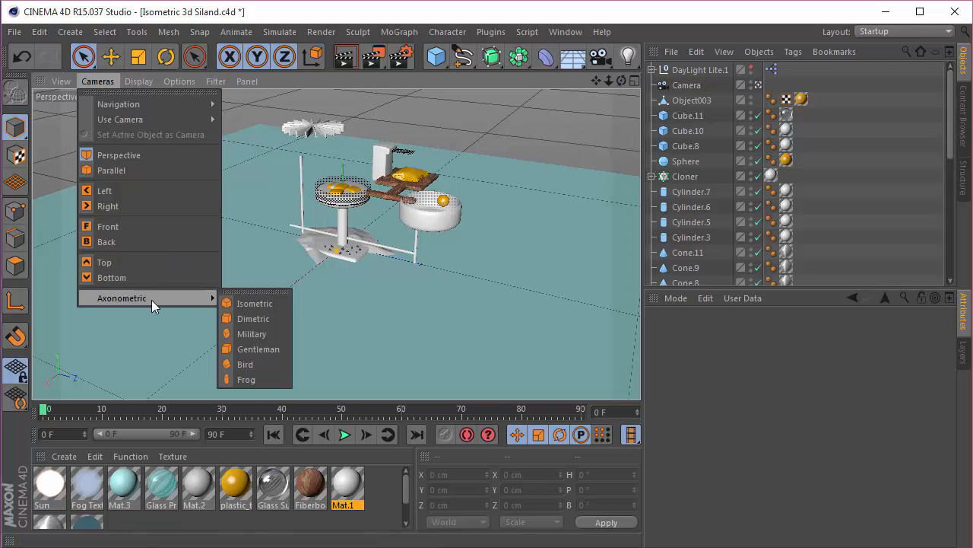
{"action": "left_click", "coordinate": [248, 304]}
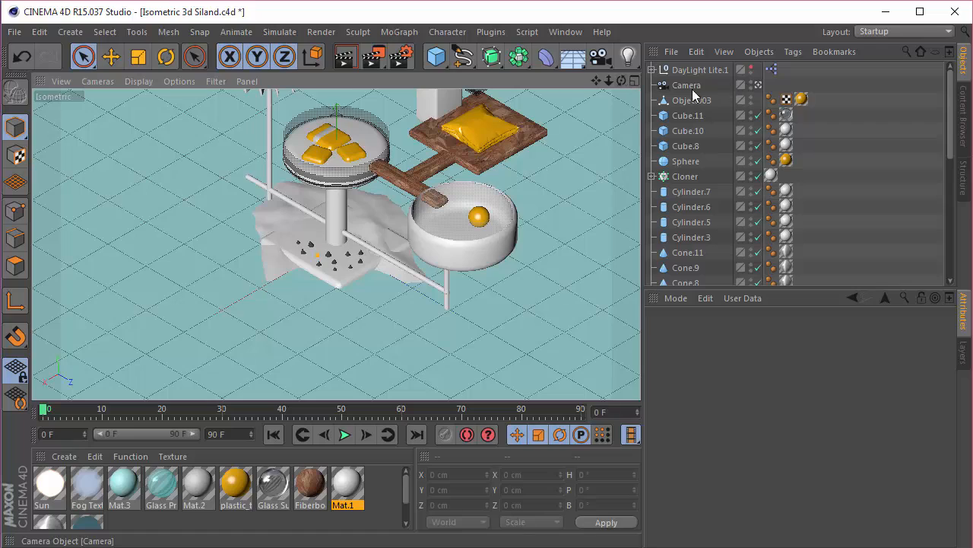
{"action": "mouse_move", "coordinate": [607, 80]}
{"action": "left_mouse_down"}
{"action": "mouse_move", "coordinate": [578, 115]}
{"action": "mouse_move", "coordinate": [609, 93]}
{"action": "left_mouse_up"}
{"action": "scroll", "coordinate": [303, 219], "scroll_direction": "up", "scroll_amount": 4}
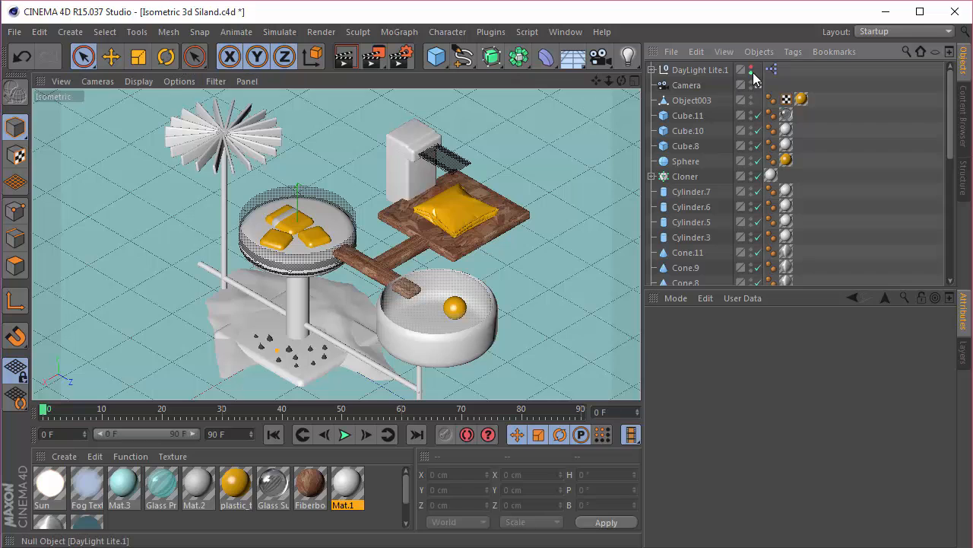
Hide every object in the scene, from DayLight Lite.1 down to Sea.
{"action": "left_click_drag", "start_coordinate": [752, 97], "coordinate": [743, 409]}
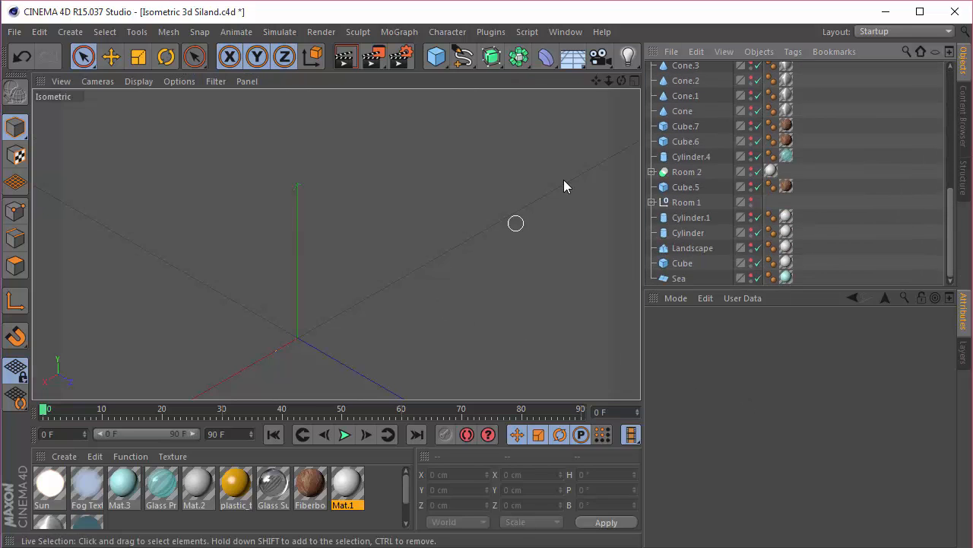
{"action": "left_click_drag", "start_coordinate": [597, 81], "coordinate": [631, 1]}
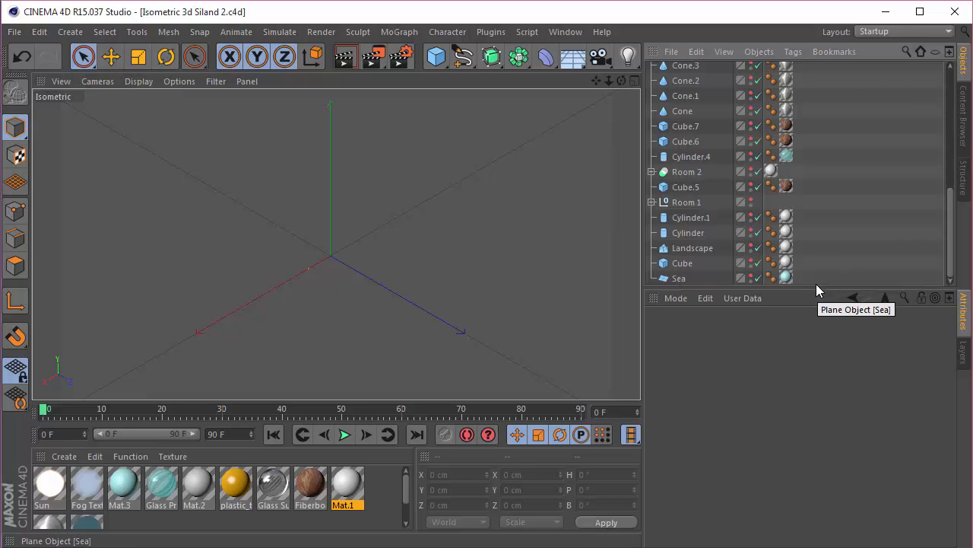
Delete the texture tags from all scene objects, including those on Cloner and Room 2.
{"action": "scroll", "coordinate": [799, 187], "scroll_direction": "up", "scroll_amount": 3}
{"action": "left_click_drag", "start_coordinate": [792, 27], "coordinate": [787, 16]}
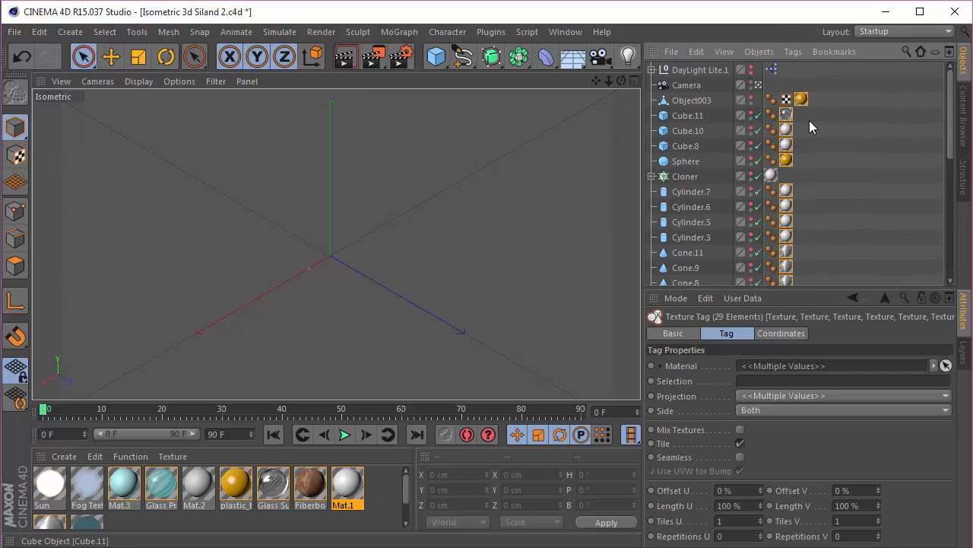
{"action": "key", "text": "Delete"}
{"action": "left_click", "coordinate": [772, 176]}
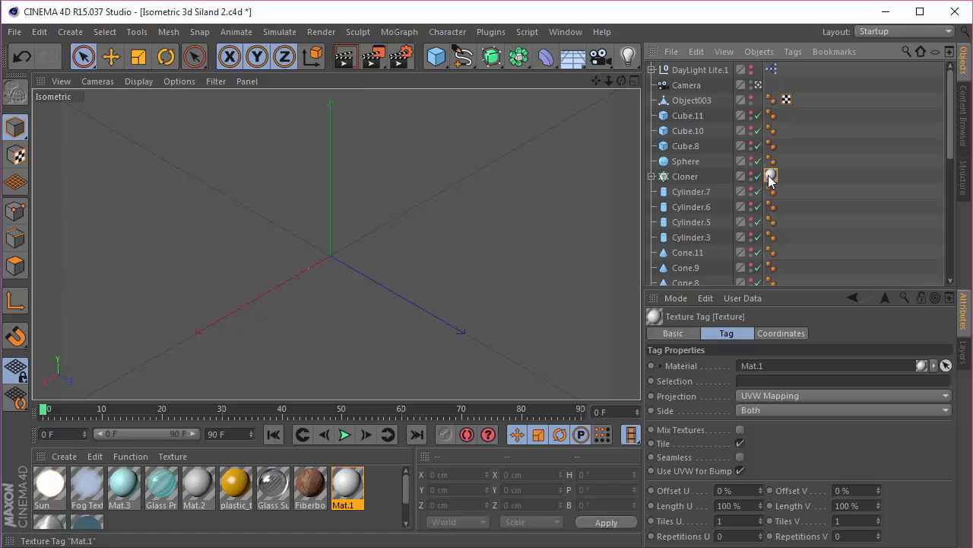
{"action": "key", "text": "Delete"}
{"action": "scroll", "coordinate": [820, 205], "scroll_direction": "down", "scroll_amount": 10}
{"action": "left_click", "coordinate": [771, 172]}
{"action": "key", "text": "Delete"}
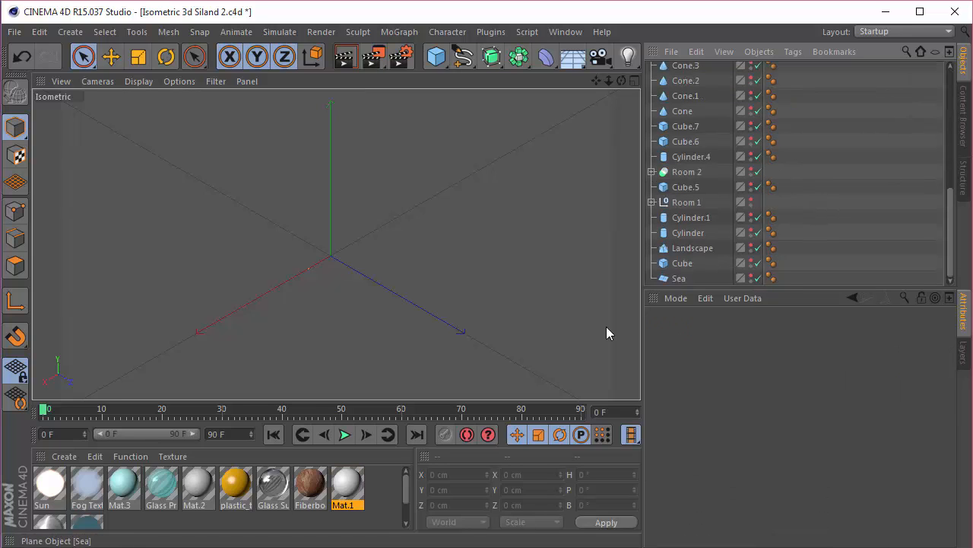
Select the Sea plane and make it visible in the viewport.
{"action": "left_click", "coordinate": [679, 278]}
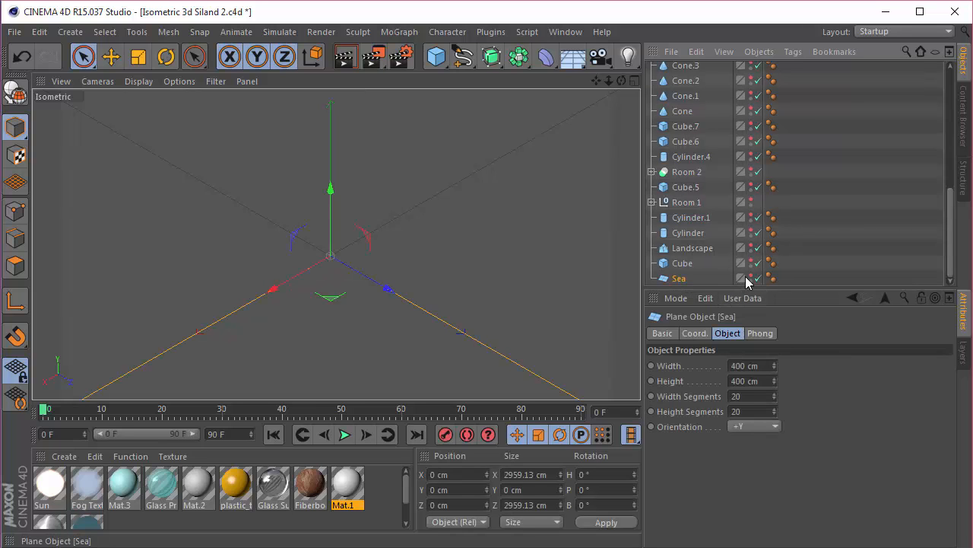
{"action": "left_click", "coordinate": [752, 279]}
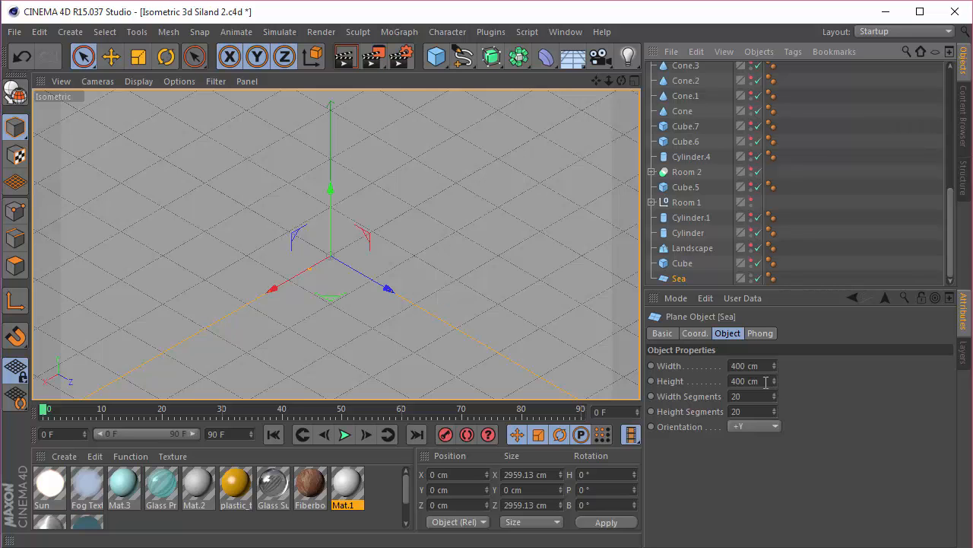
{"action": "mouse_move", "coordinate": [608, 80]}
{"action": "left_mouse_down"}
{"action": "mouse_move", "coordinate": [631, 82]}
{"action": "mouse_move", "coordinate": [578, 81]}
{"action": "mouse_move", "coordinate": [599, 80]}
{"action": "left_mouse_up"}
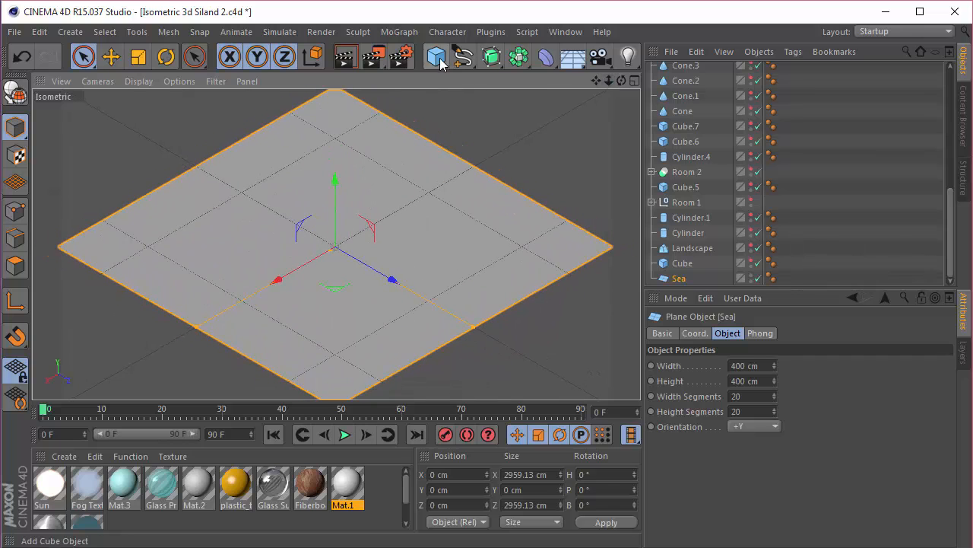
Add a Plane object, try raising it about 204 cm along Y, and undo the move.
{"action": "left_click_drag", "start_coordinate": [437, 57], "coordinate": [578, 102]}
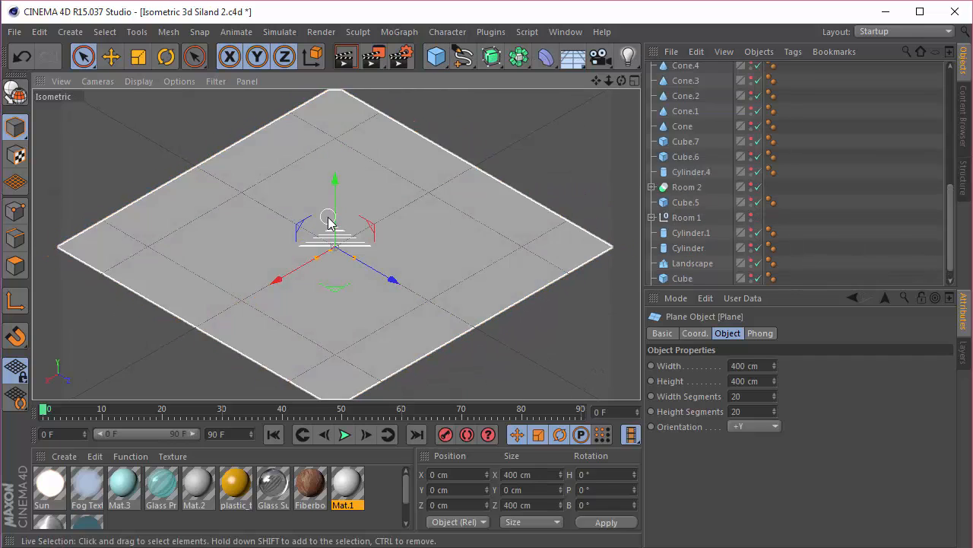
{"action": "left_click_drag", "start_coordinate": [337, 218], "coordinate": [337, 156]}
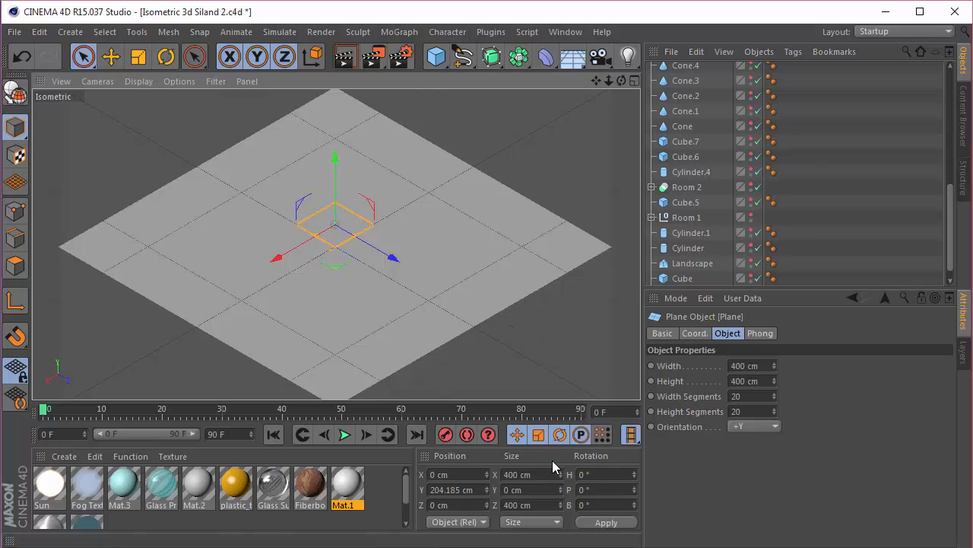
{"action": "key", "text": "ctrl+z"}
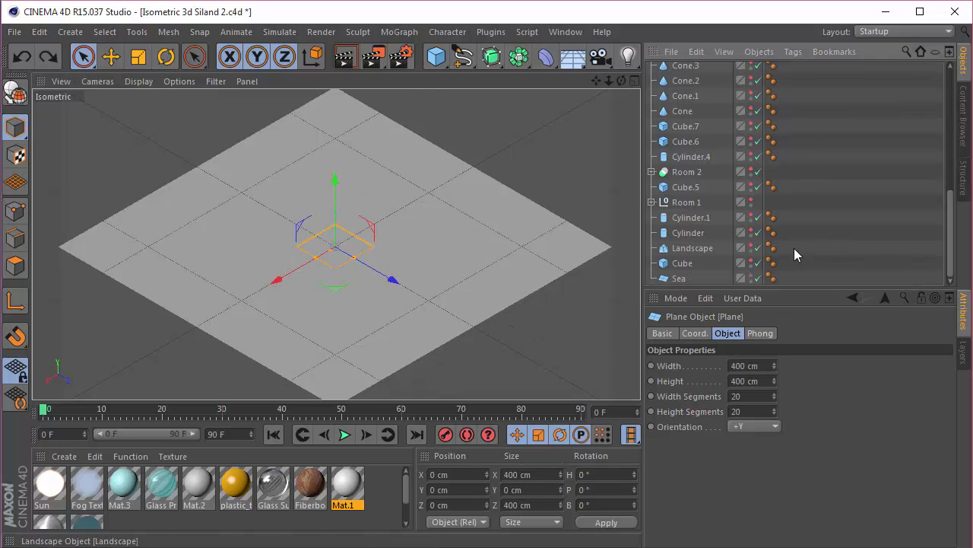
Check the size of the Sea plane and delete the extra Plane object.
{"action": "scroll", "coordinate": [681, 274], "scroll_direction": "down", "scroll_amount": 1}
{"action": "left_click", "coordinate": [679, 279]}
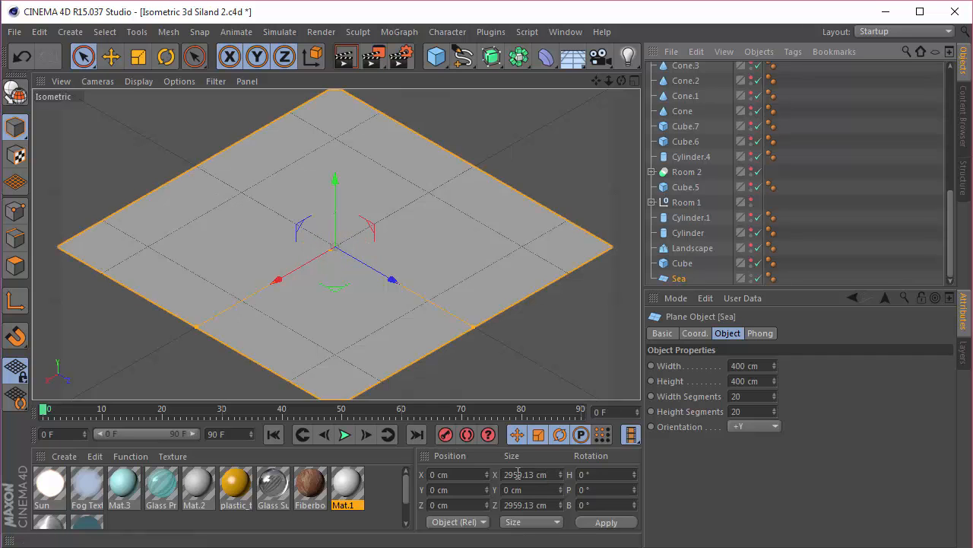
{"action": "scroll", "coordinate": [535, 267], "scroll_direction": "up", "scroll_amount": 3}
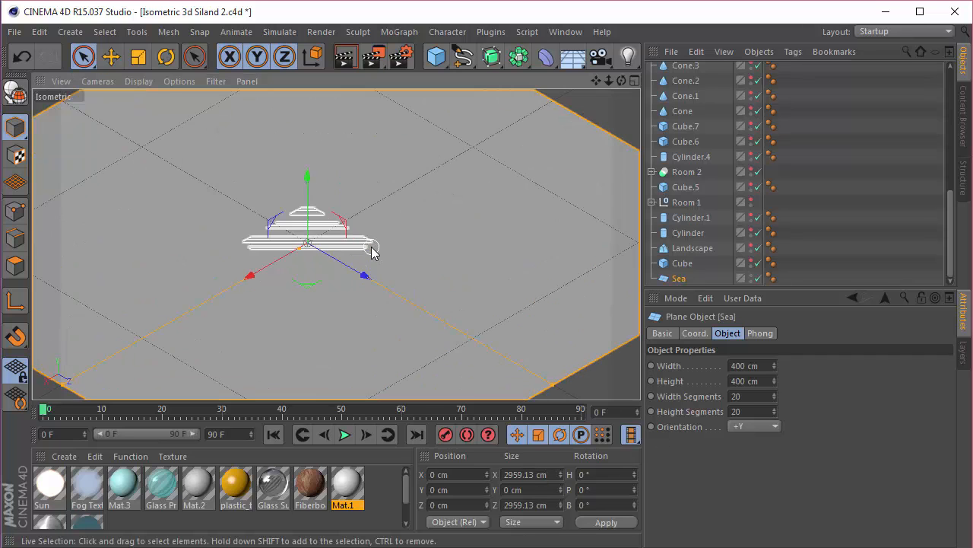
{"action": "scroll", "coordinate": [685, 144], "scroll_direction": "up", "scroll_amount": 5}
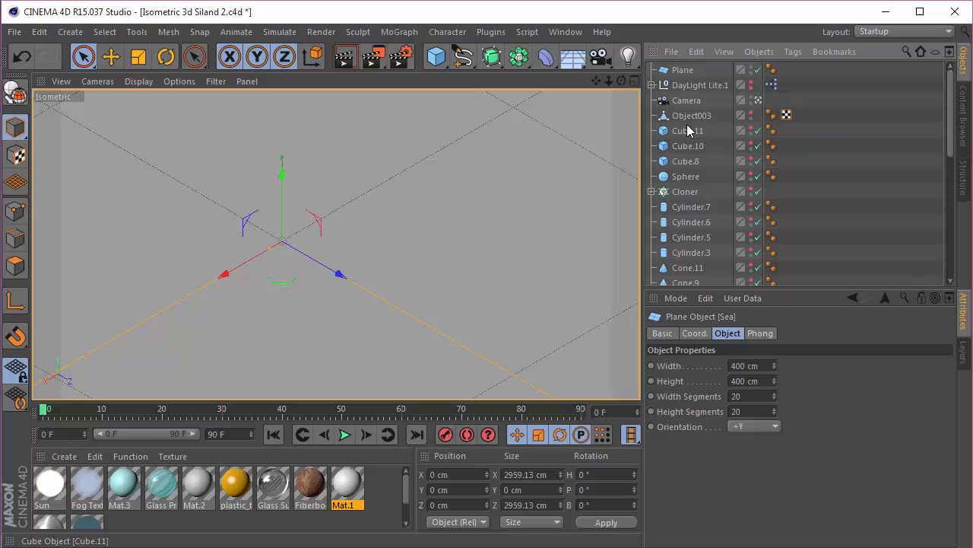
{"action": "left_click", "coordinate": [682, 70]}
{"action": "scroll", "coordinate": [693, 276], "scroll_direction": "down", "scroll_amount": 5}
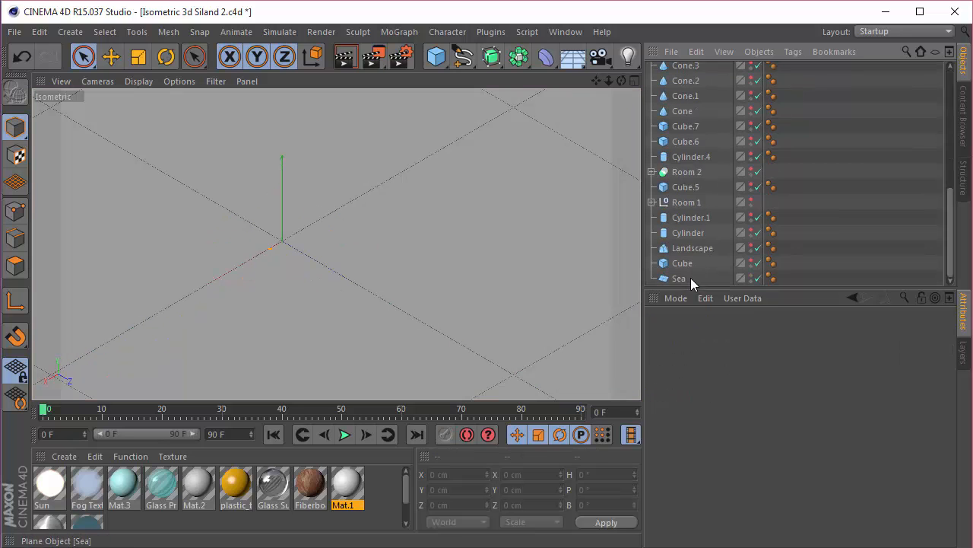
Review the Sea plane's dimensions, then select the base Cube and make it visible in the viewport.
{"action": "left_click", "coordinate": [689, 278]}
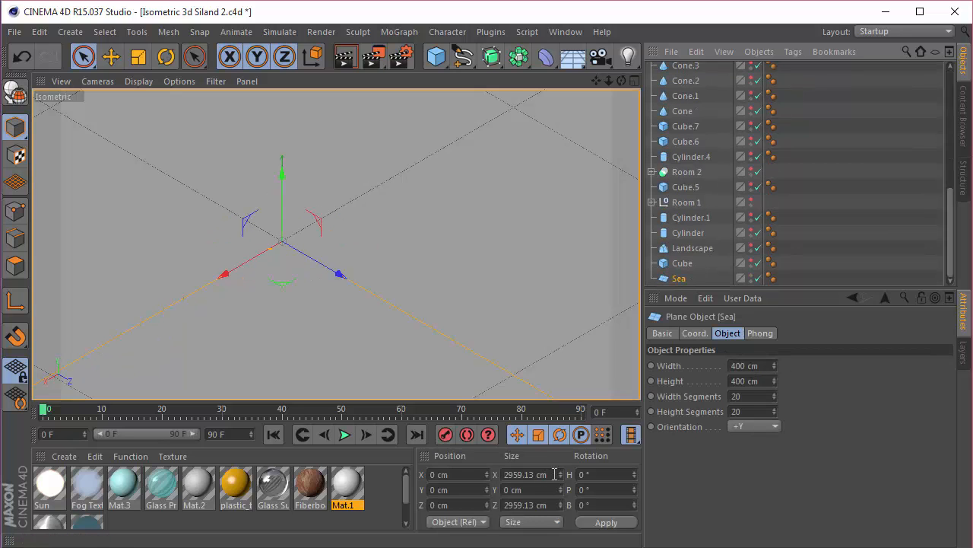
{"action": "left_click_drag", "start_coordinate": [597, 81], "coordinate": [411, 260]}
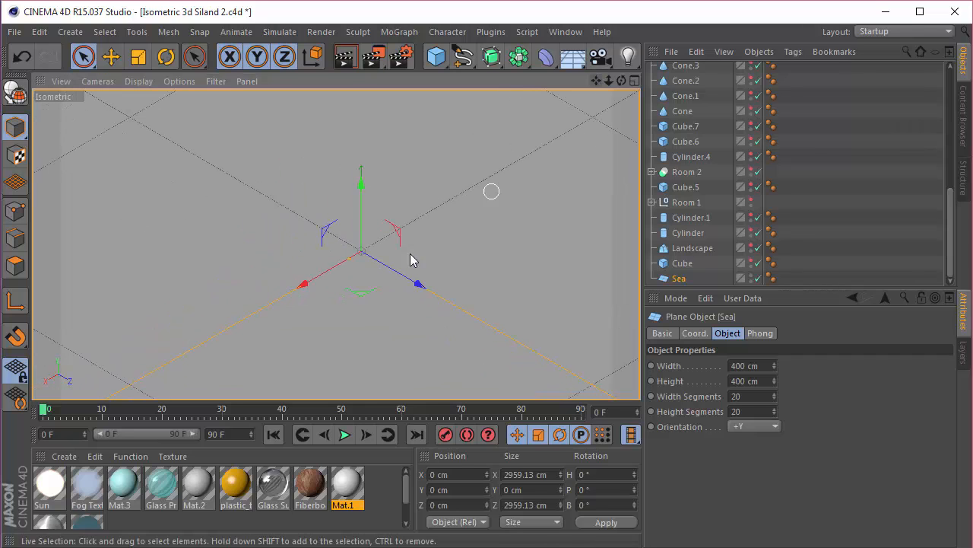
{"action": "left_click", "coordinate": [706, 264]}
{"action": "left_click", "coordinate": [752, 260]}
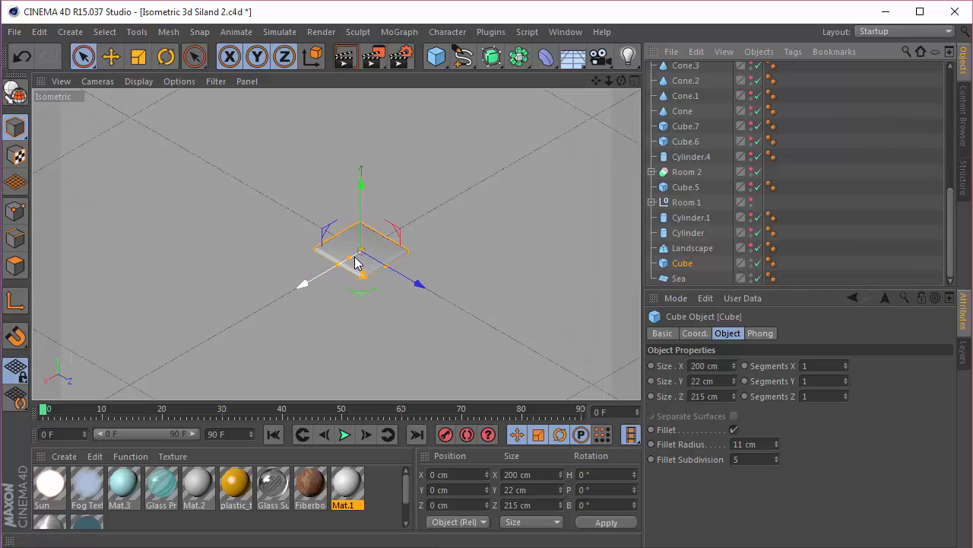
{"action": "scroll", "coordinate": [358, 262], "scroll_direction": "up", "scroll_amount": 5}
{"action": "left_click_drag", "start_coordinate": [599, 78], "coordinate": [599, 93]}
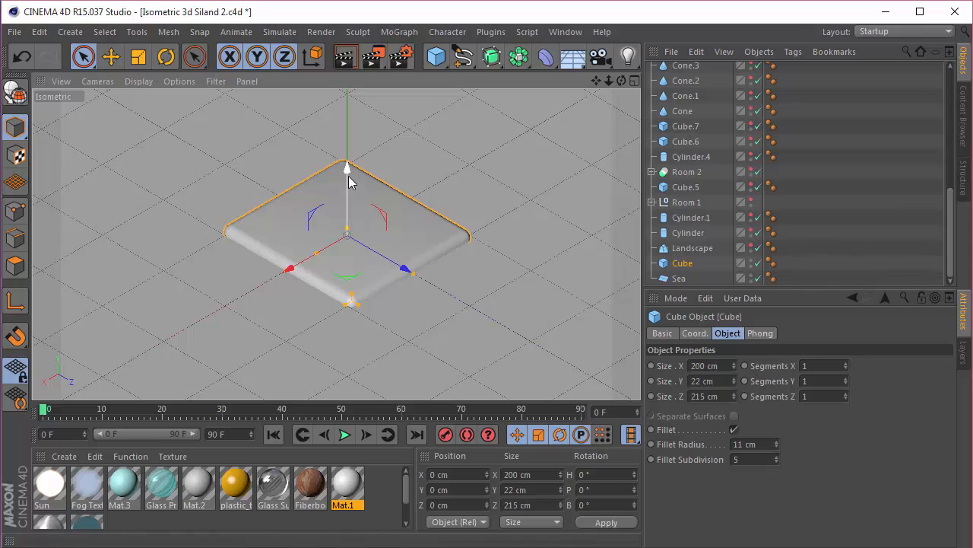
Try raising the base Cube slightly along Y and undo the move.
{"action": "left_click_drag", "start_coordinate": [349, 177], "coordinate": [349, 165]}
{"action": "key", "text": "ctrl+z"}
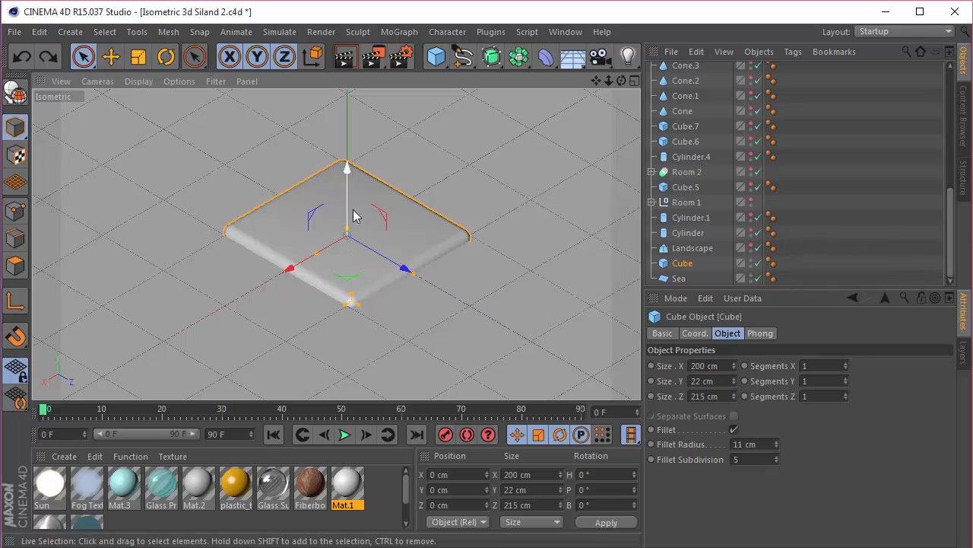
Select the Landscape object and make it visible in the viewport.
{"action": "left_click", "coordinate": [688, 248]}
{"action": "left_click", "coordinate": [435, 57]}
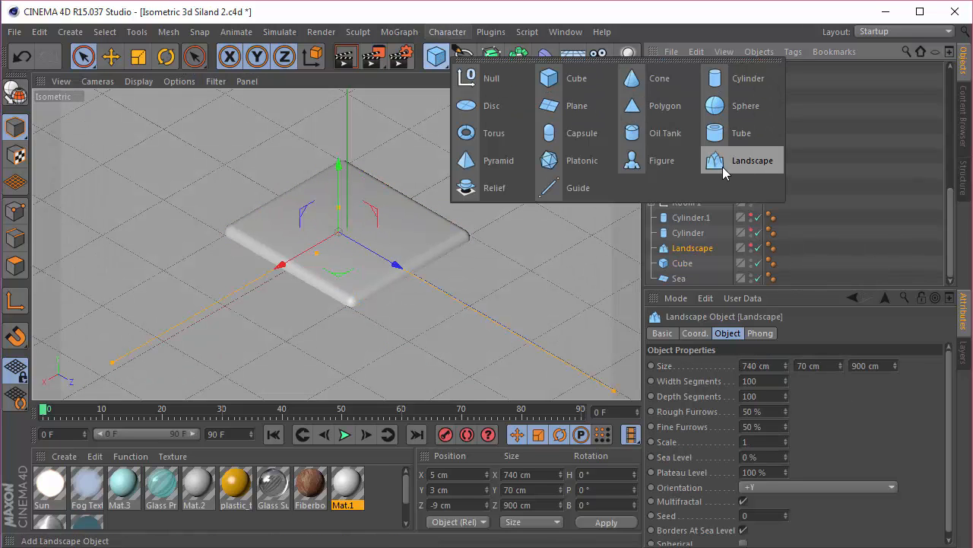
{"action": "left_click", "coordinate": [750, 245]}
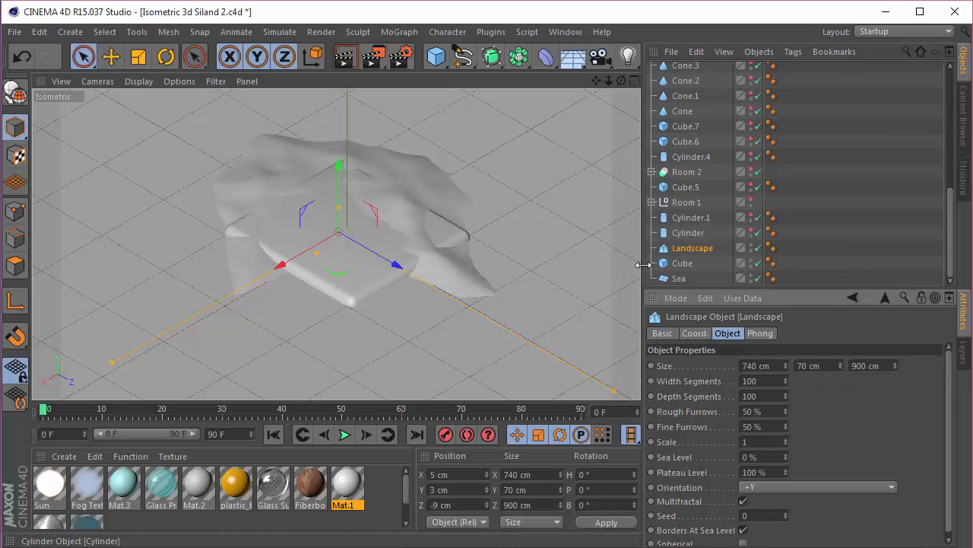
Make the Cylinder pillar at the island's centre visible and select it, framing its full height.
{"action": "left_click", "coordinate": [750, 230]}
{"action": "left_click", "coordinate": [690, 232]}
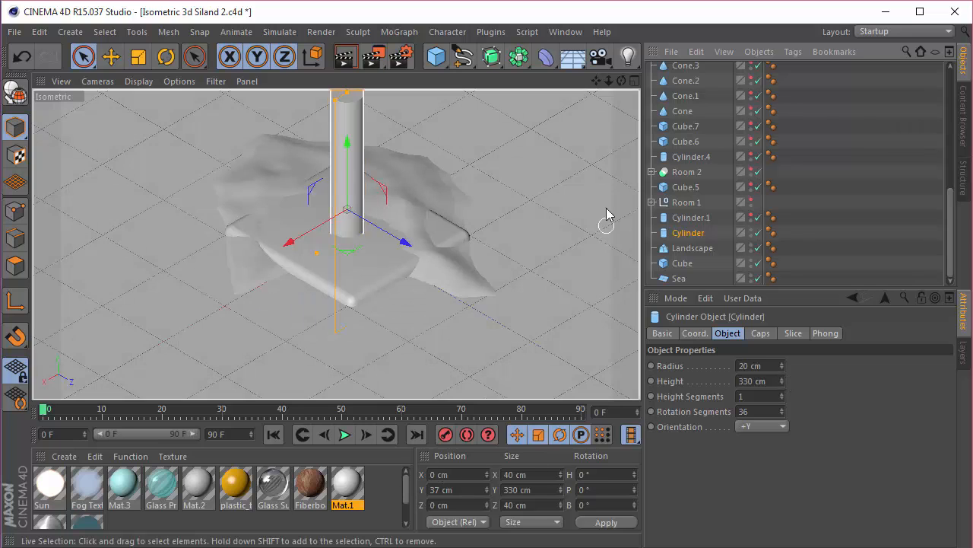
{"action": "left_click_drag", "start_coordinate": [596, 80], "coordinate": [586, 156]}
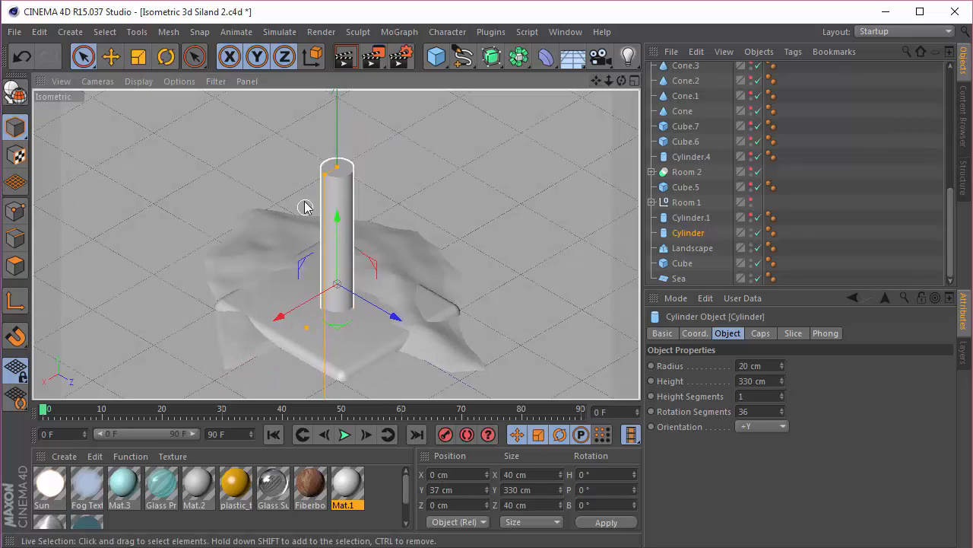
{"action": "scroll", "coordinate": [310, 214], "scroll_direction": "up", "scroll_amount": 5}
{"action": "scroll", "coordinate": [495, 261], "scroll_direction": "down", "scroll_amount": 2}
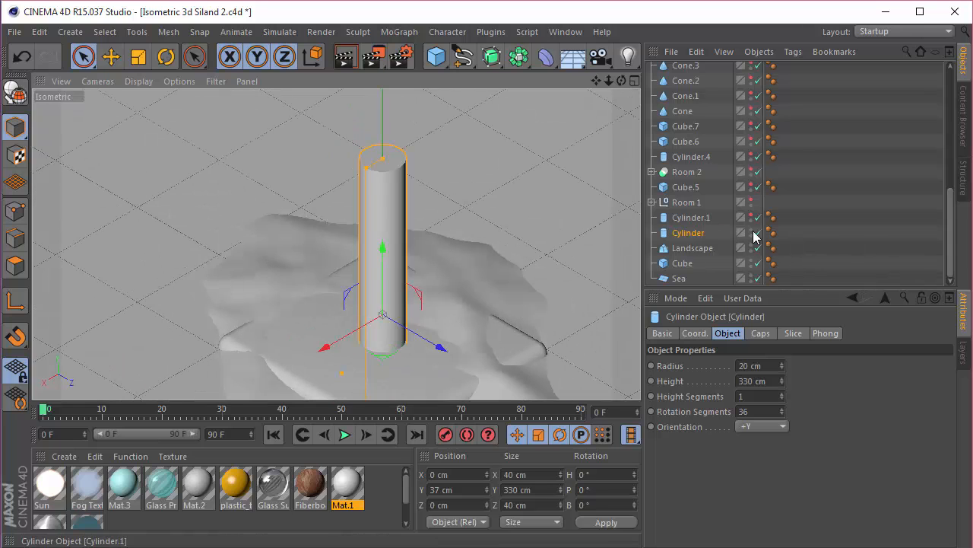
Select Cylinder.1, the round platform above the pillar, and make it visible in the viewport.
{"action": "left_click", "coordinate": [697, 217]}
{"action": "left_click", "coordinate": [751, 216]}
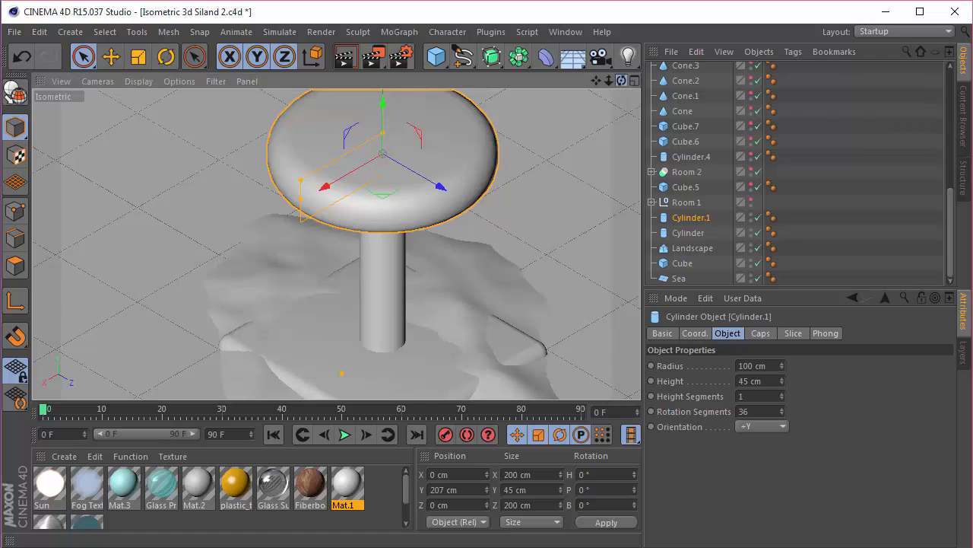
{"action": "left_click_drag", "start_coordinate": [595, 81], "coordinate": [562, 115]}
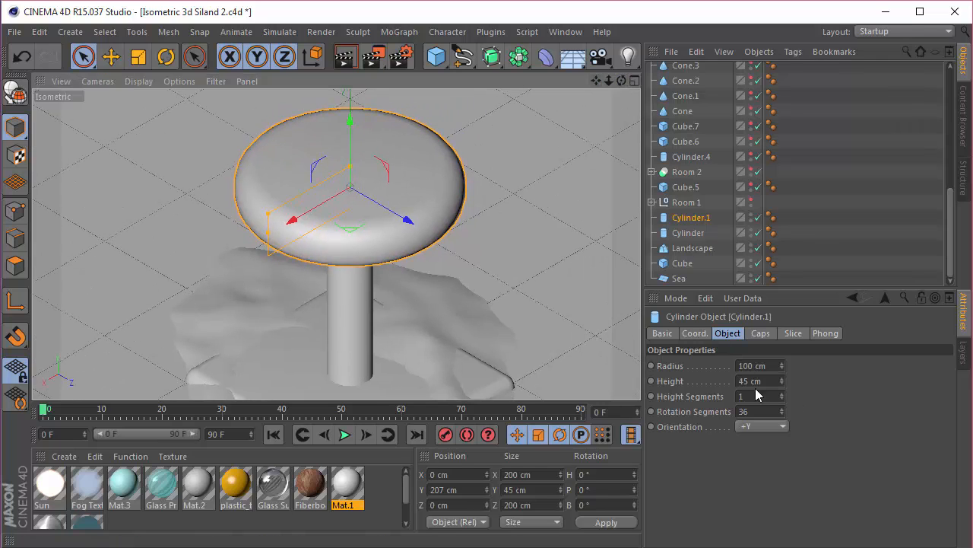
Review the cap and fillet settings of Cylinder.1 and its object dimensions.
{"action": "left_click", "coordinate": [760, 334]}
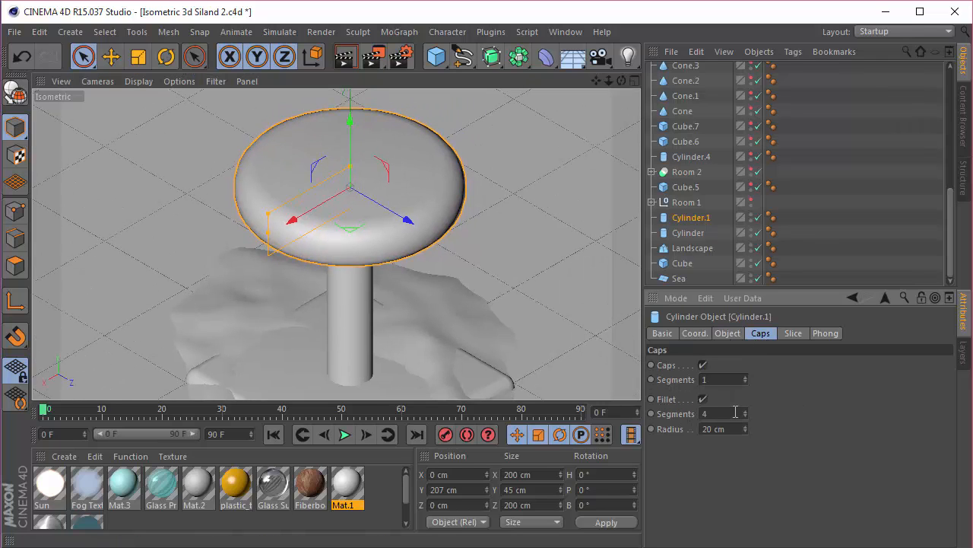
{"action": "left_click", "coordinate": [688, 233]}
{"action": "left_click", "coordinate": [691, 219]}
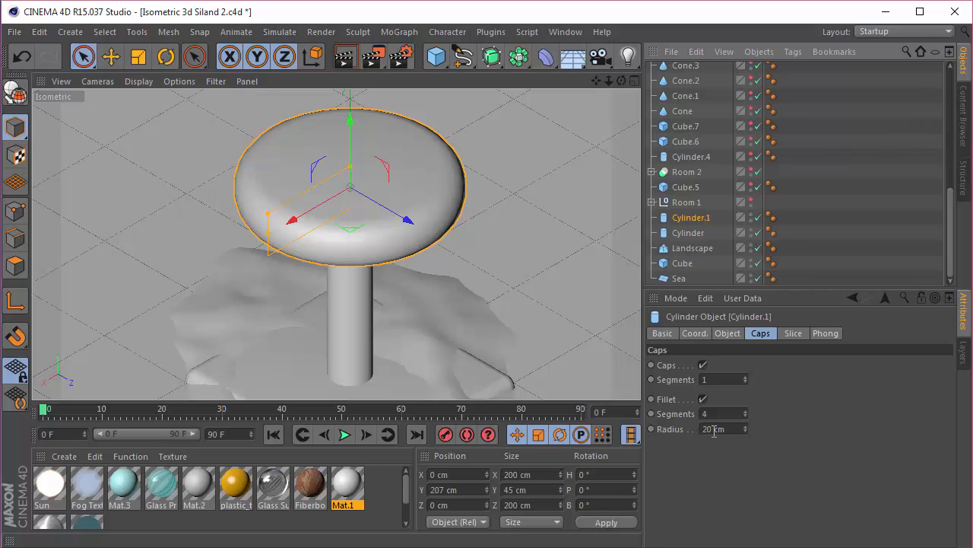
{"action": "left_click", "coordinate": [728, 333]}
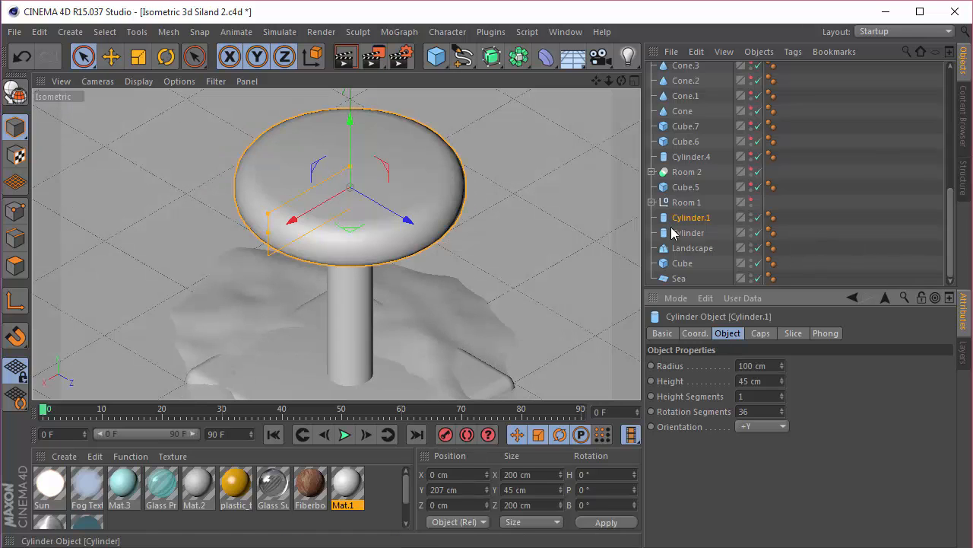
Make the Room 1 group visible in the viewport and expand it to list its child objects.
{"action": "left_click", "coordinate": [682, 202]}
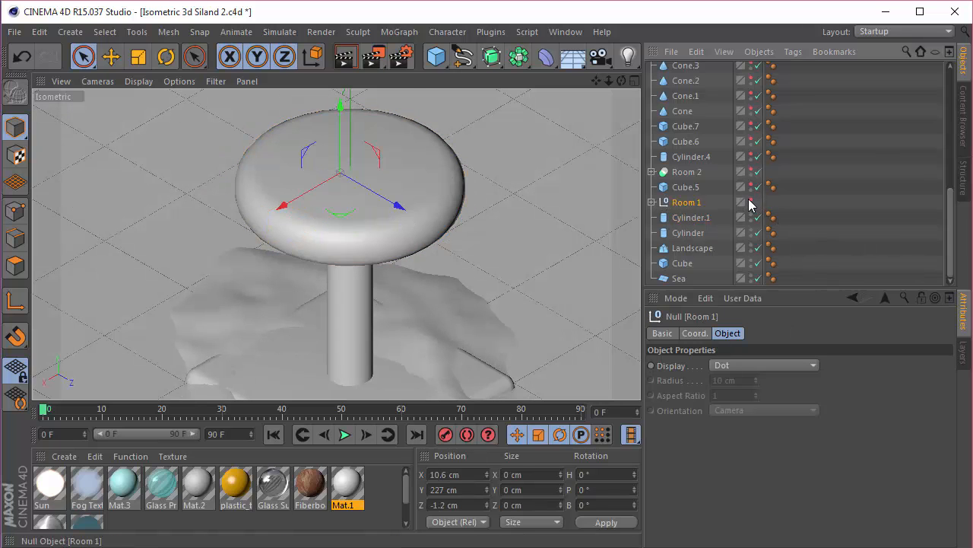
{"action": "left_click", "coordinate": [751, 200]}
{"action": "left_click", "coordinate": [652, 202]}
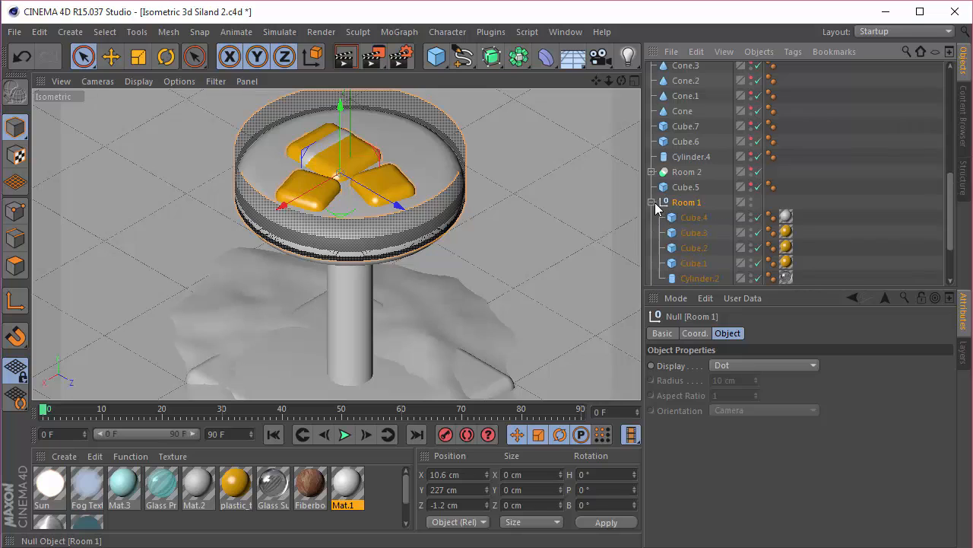
Hide Cube.1 to Cube.4 inside Room 1 and delete the material tags from all of the group's children.
{"action": "scroll", "coordinate": [743, 263], "scroll_direction": "down", "scroll_amount": 3}
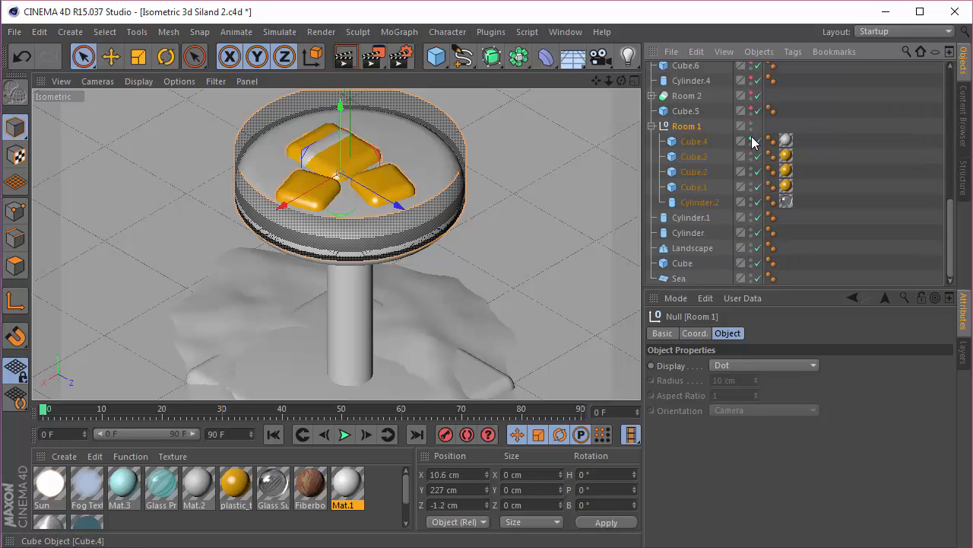
{"action": "left_click_drag", "start_coordinate": [752, 141], "coordinate": [752, 201]}
{"action": "left_click_drag", "start_coordinate": [805, 217], "coordinate": [784, 137]}
{"action": "left_click", "coordinate": [785, 137]}
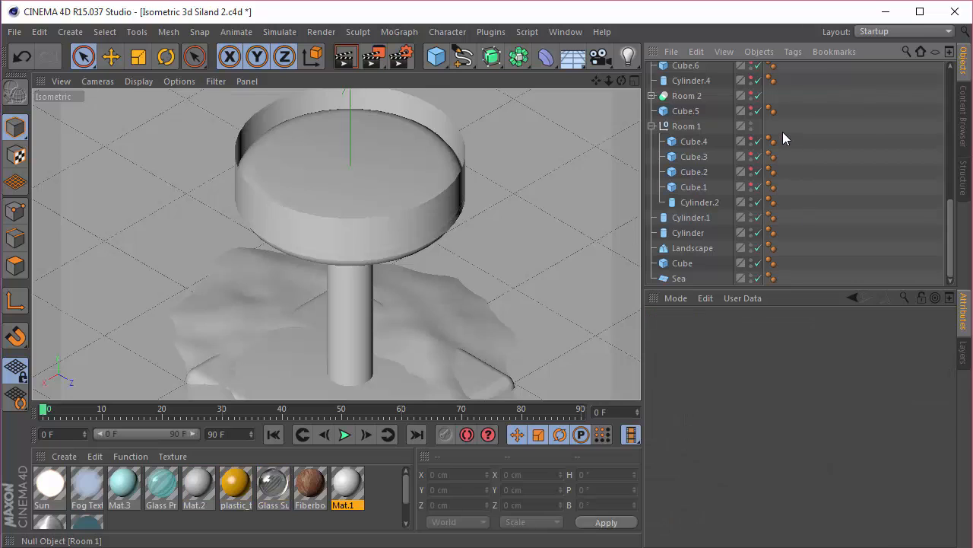
Compare the dimensions and position of Cylinder.2 with those of Cylinder.1.
{"action": "left_click", "coordinate": [699, 203]}
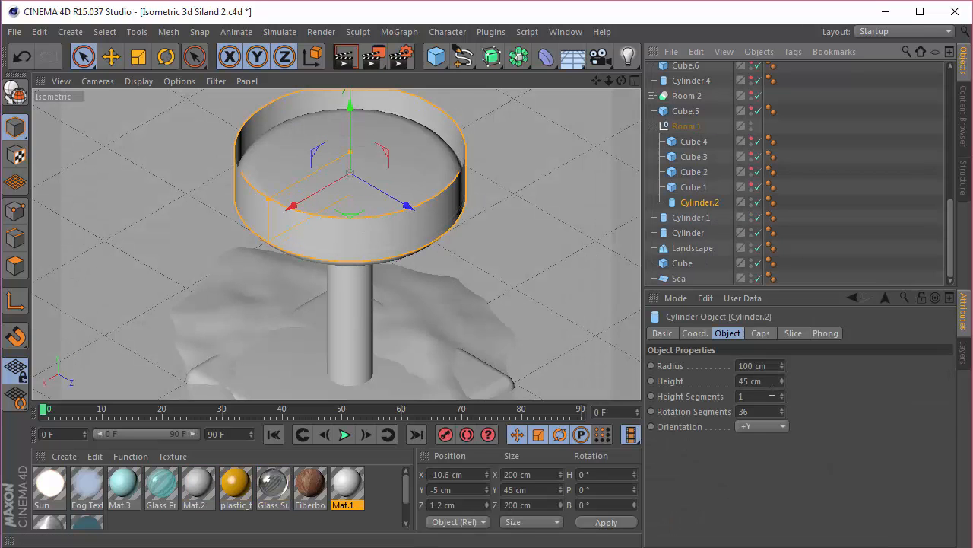
{"action": "left_click", "coordinate": [694, 217]}
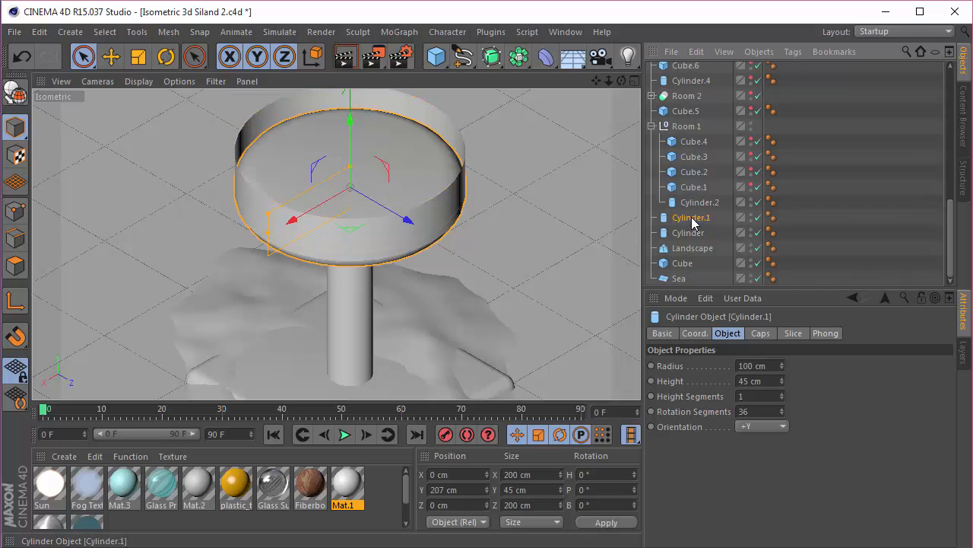
{"action": "left_click", "coordinate": [699, 203]}
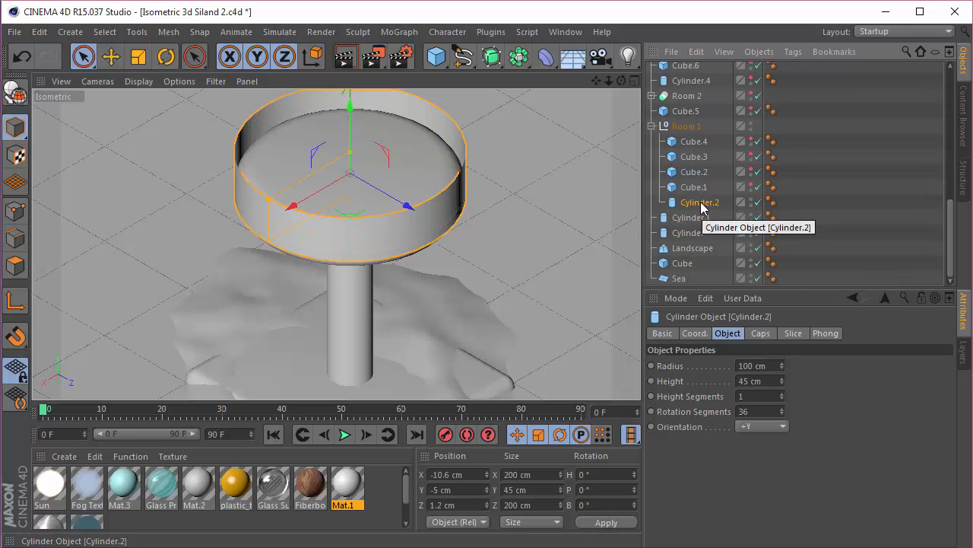
{"action": "left_click", "coordinate": [692, 216]}
{"action": "left_click", "coordinate": [696, 204]}
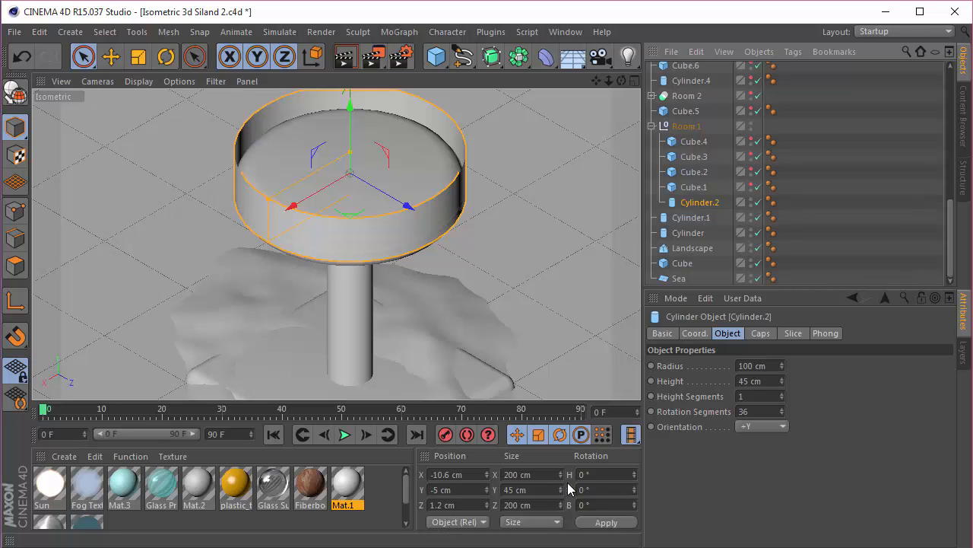
Turn the caps of Cylinder.2 on and back off to show their effect.
{"action": "left_click", "coordinate": [760, 333]}
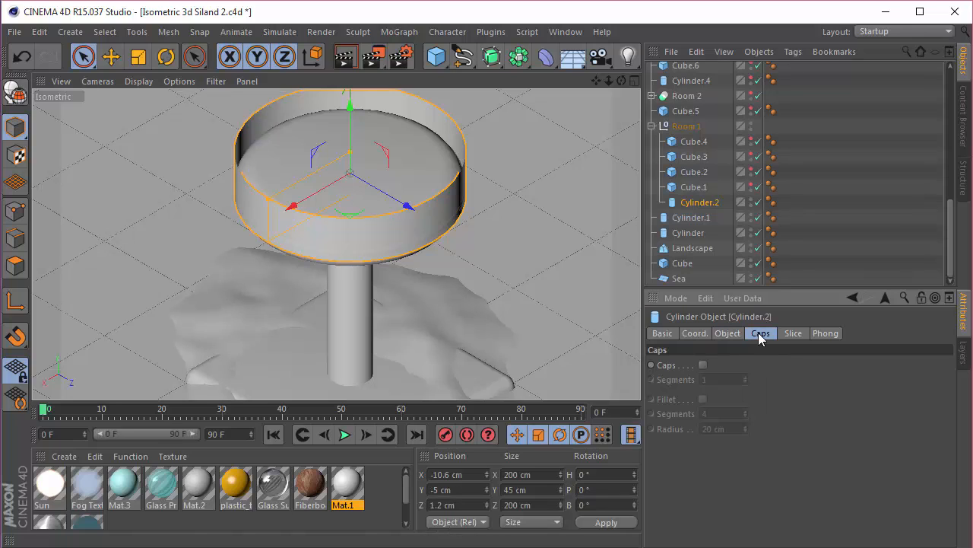
{"action": "left_click", "coordinate": [704, 365]}
{"action": "left_click", "coordinate": [704, 364]}
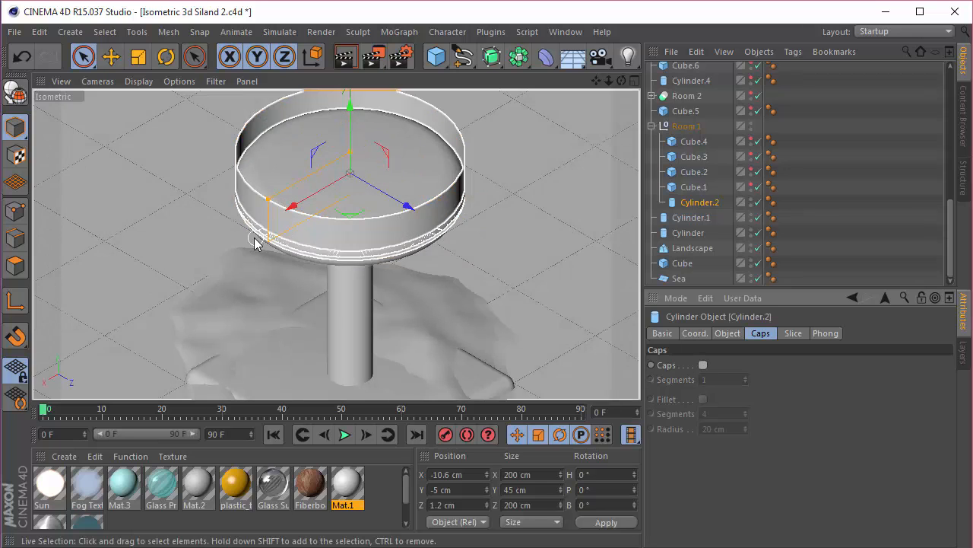
Make Cube.1 in Room 1 visible and select it to review its size, fillet and position.
{"action": "left_click", "coordinate": [751, 185]}
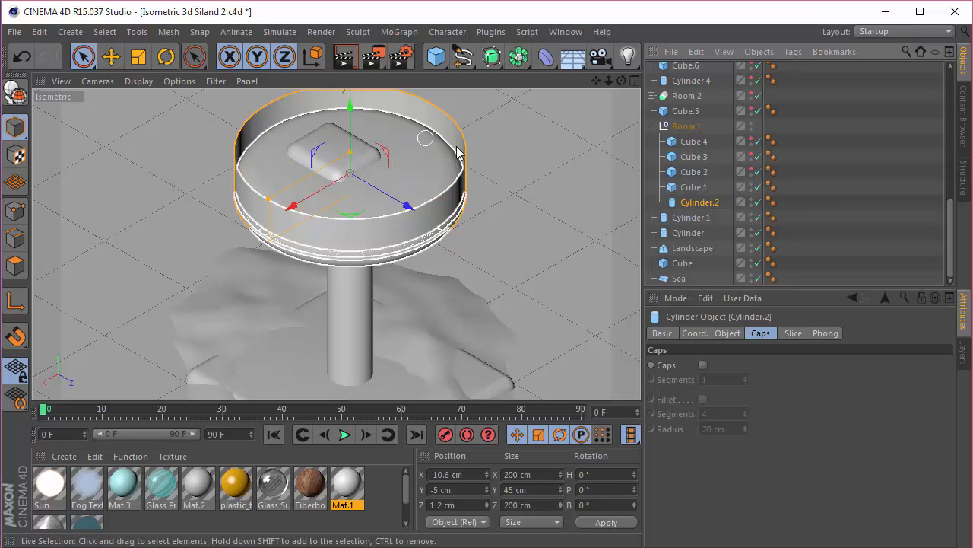
{"action": "left_click", "coordinate": [695, 173]}
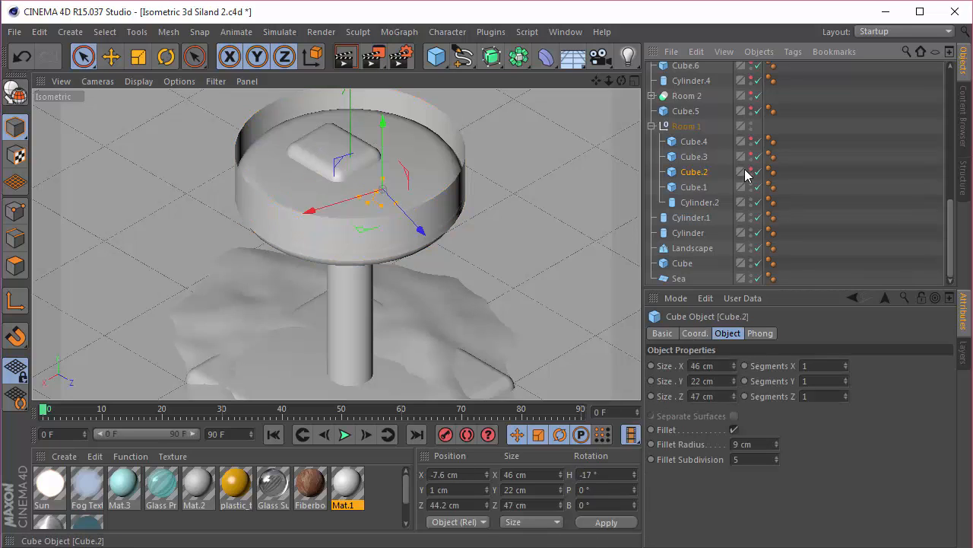
{"action": "left_click", "coordinate": [698, 189]}
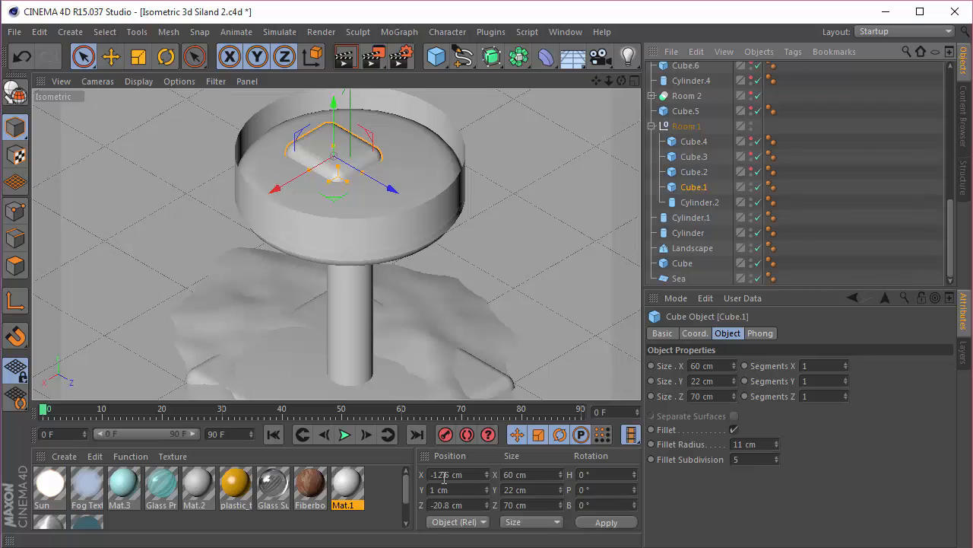
Make Cube.2 in Room 1 visible and compare its size and fillet settings with Cube.1.
{"action": "left_click", "coordinate": [753, 171]}
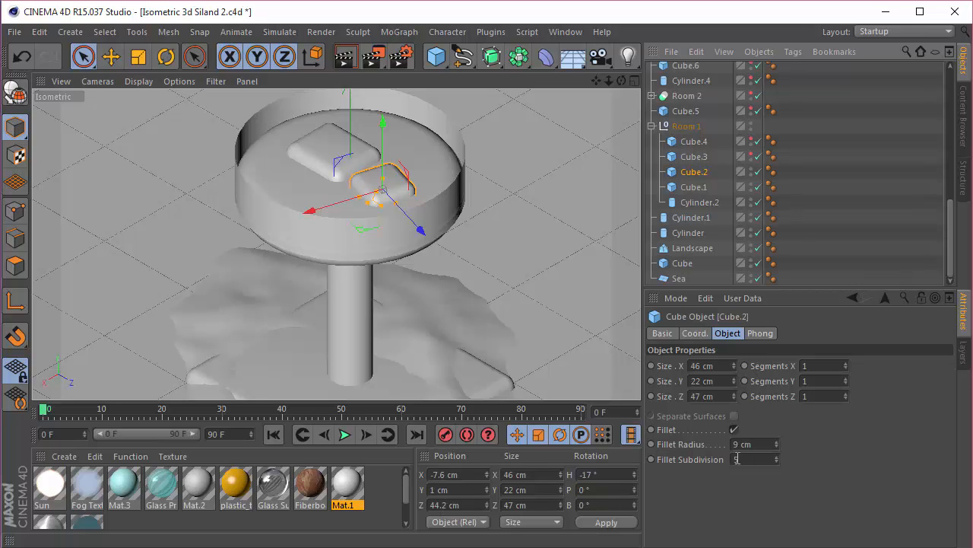
{"action": "left_click", "coordinate": [703, 187]}
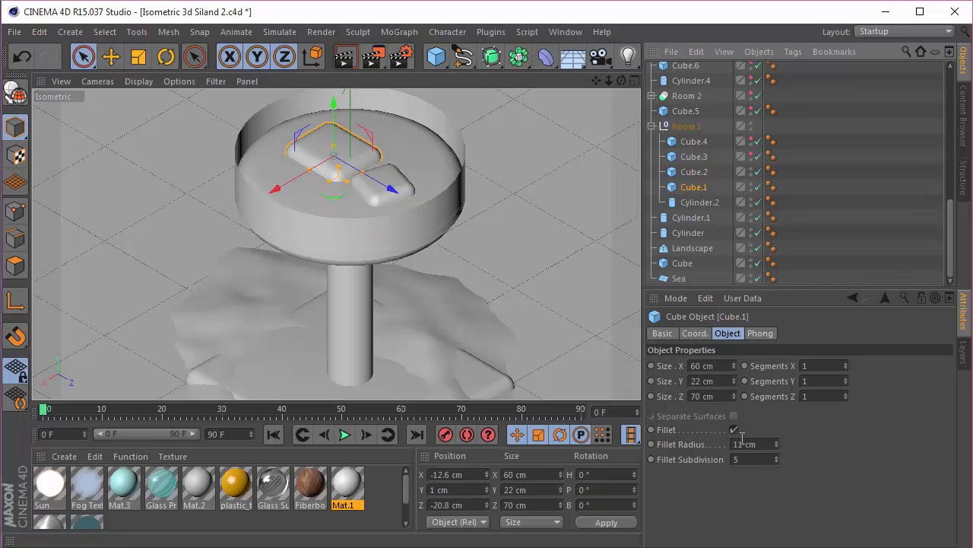
{"action": "left_click", "coordinate": [695, 171]}
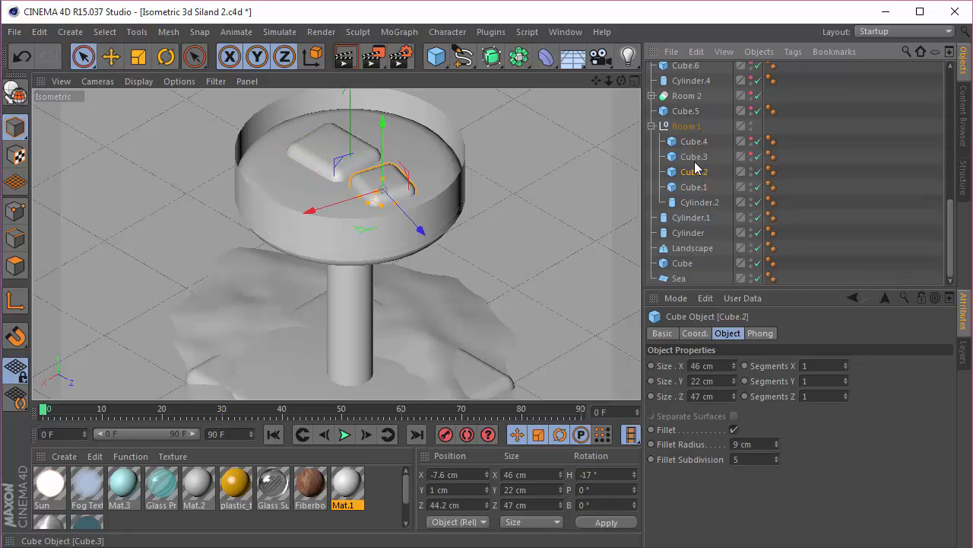
Reveal Cube.3 and Cube.4 in Room 1, and collapse the group.
{"action": "left_click", "coordinate": [695, 157]}
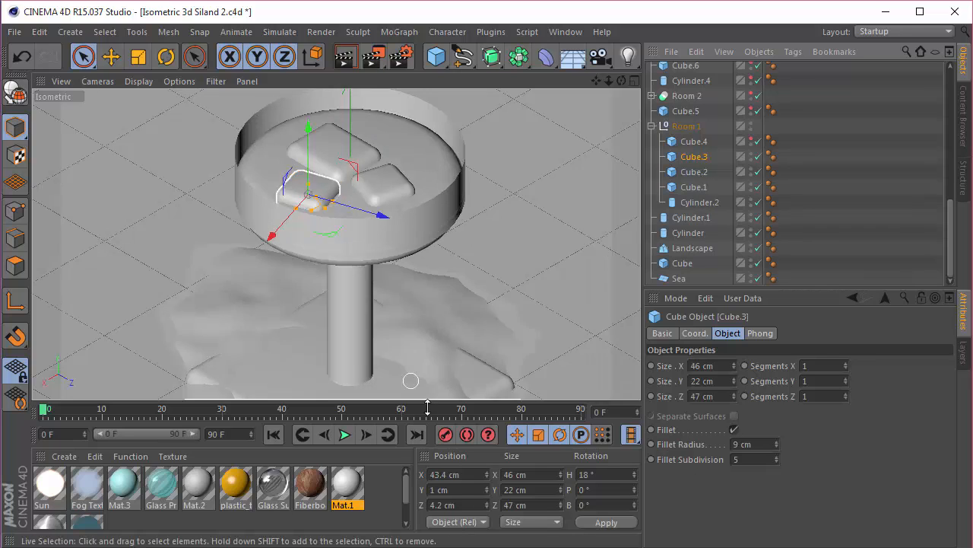
{"action": "left_click", "coordinate": [695, 188]}
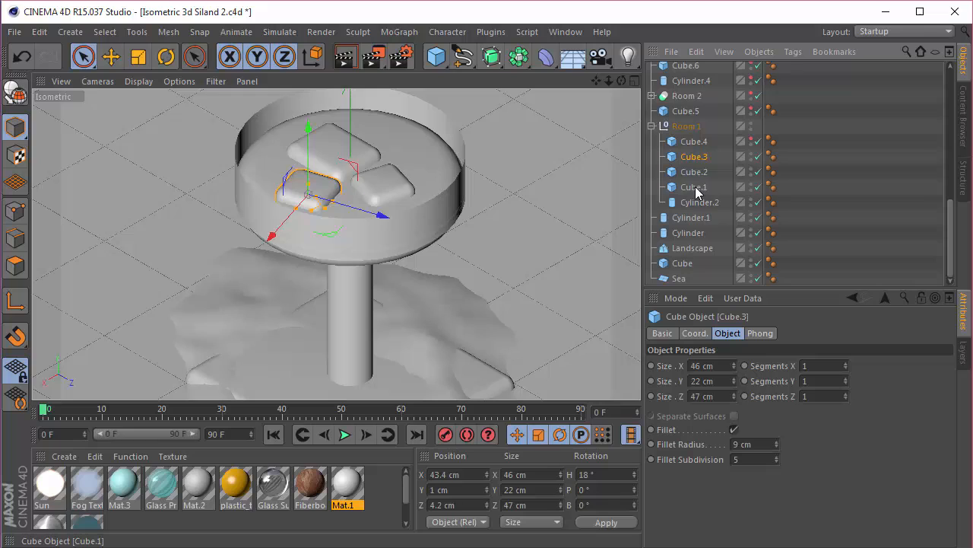
{"action": "left_click", "coordinate": [695, 144]}
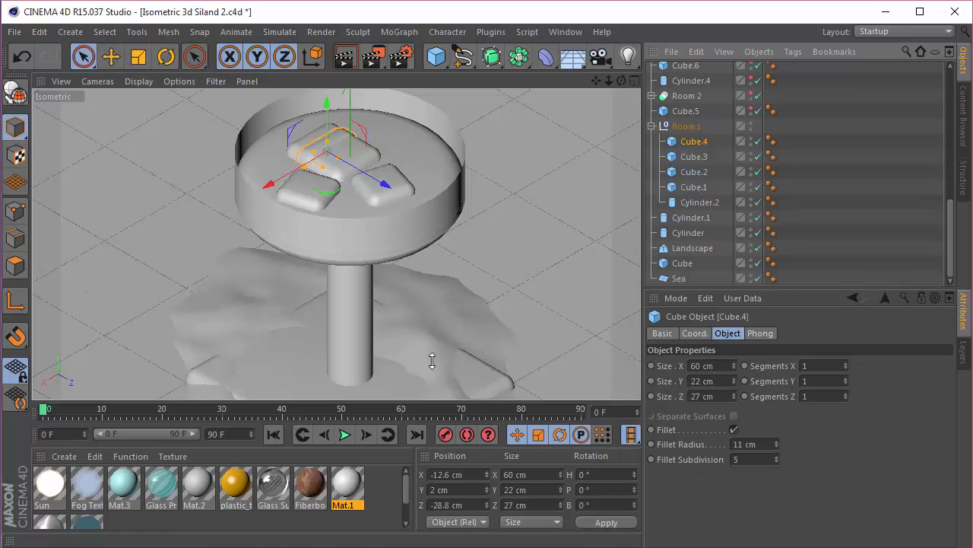
{"action": "left_click", "coordinate": [651, 126]}
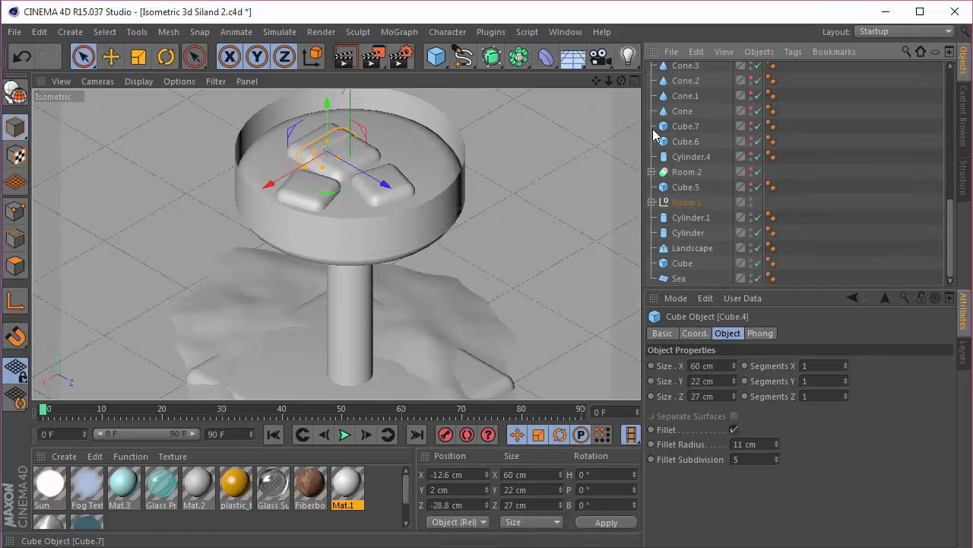
Select Cube.5, the bridge extending from the round room, and make it visible in the viewport.
{"action": "left_click", "coordinate": [687, 203]}
{"action": "left_click", "coordinate": [695, 188]}
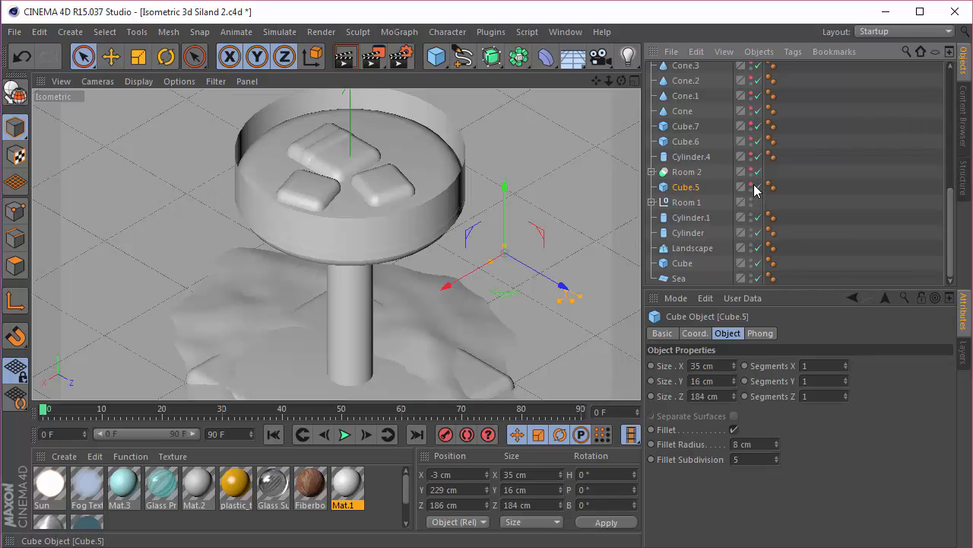
{"action": "left_click", "coordinate": [751, 186]}
{"action": "left_click_drag", "start_coordinate": [607, 80], "coordinate": [639, 86]}
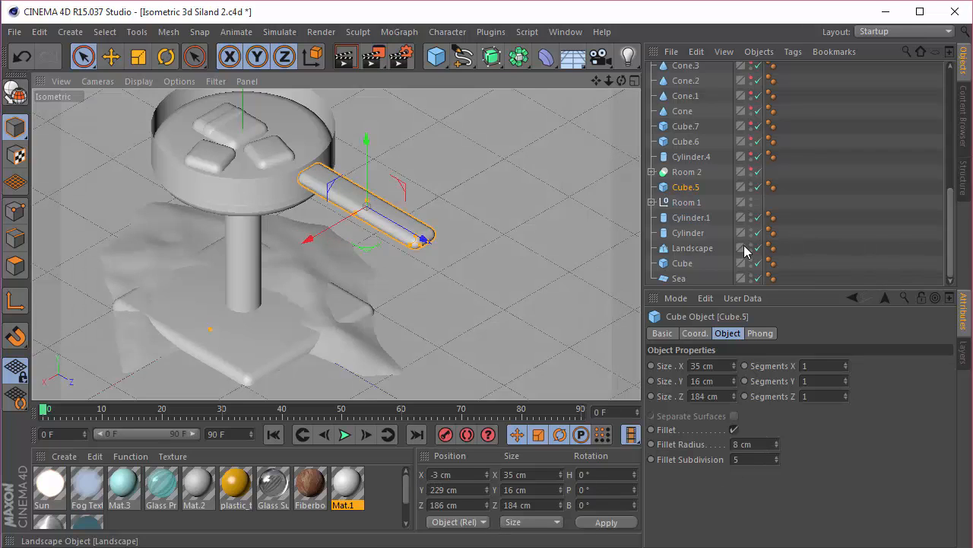
Make Room 2 visible and expand it to inspect its children Cylinder.3 and Cylinder.4.
{"action": "left_click", "coordinate": [751, 173]}
{"action": "left_click", "coordinate": [651, 172]}
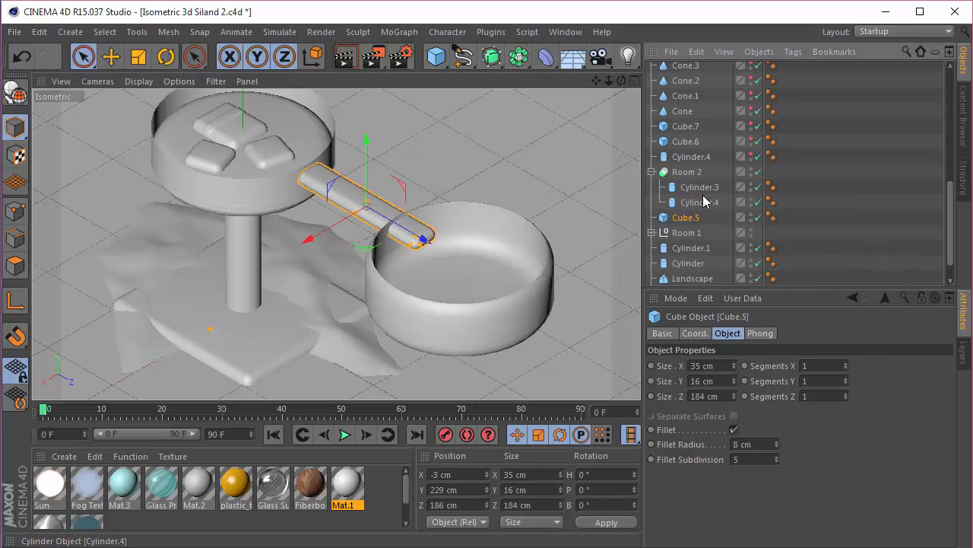
{"action": "left_click", "coordinate": [700, 190]}
{"action": "left_click", "coordinate": [703, 203]}
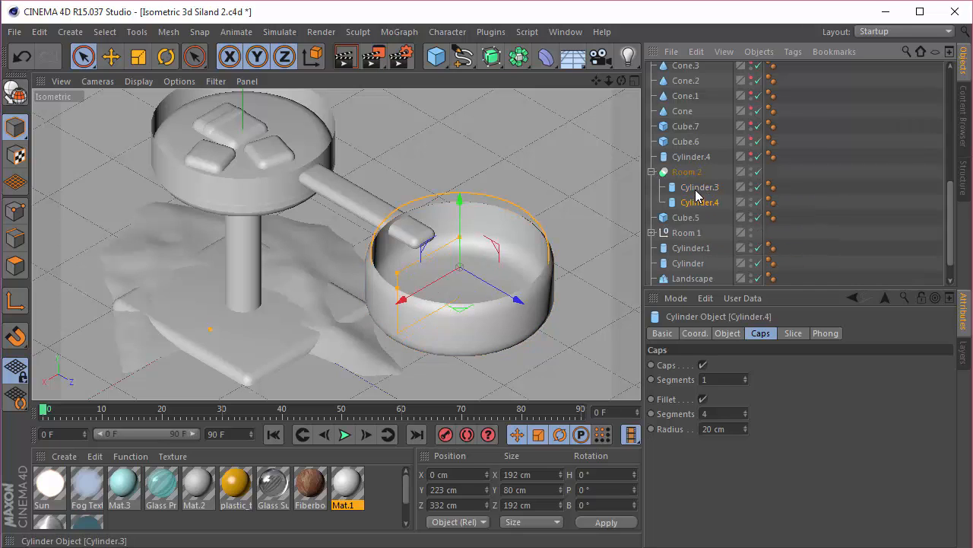
Inspect Room 2's child cylinders and review the Boolean type of the Room 2 Boole object.
{"action": "left_click", "coordinate": [697, 191]}
{"action": "left_click", "coordinate": [700, 203]}
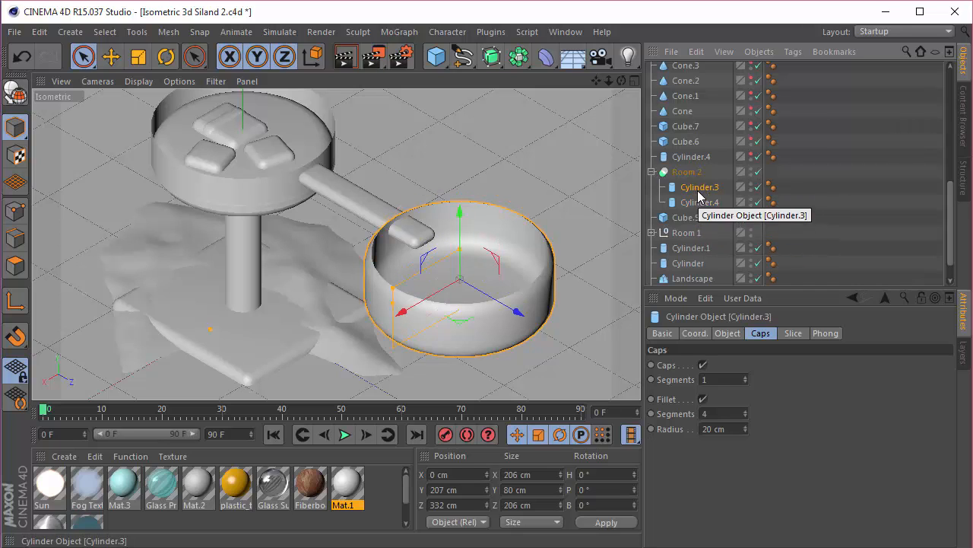
{"action": "left_click", "coordinate": [684, 173]}
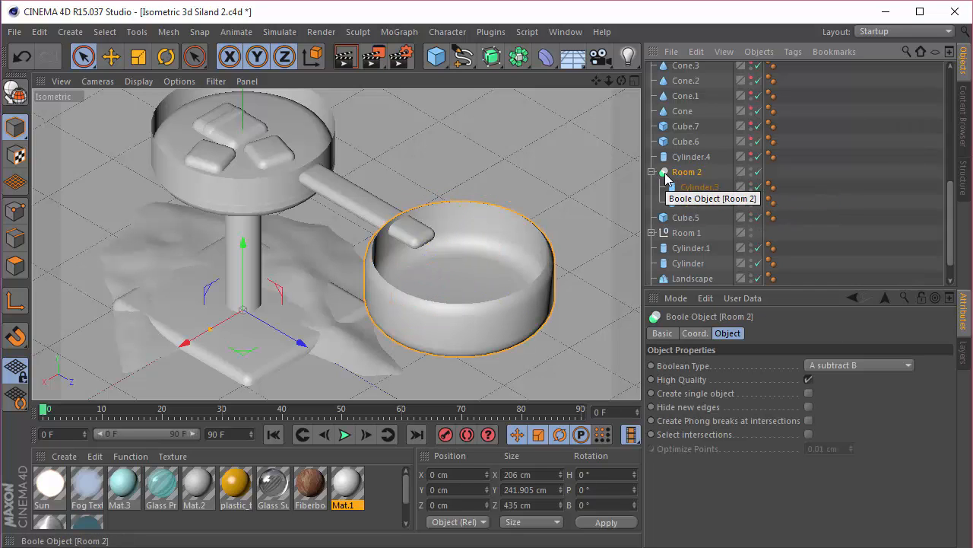
Disable the Room 2 Boole and compare the radius and height of its children Cylinder.3 and Cylinder.4.
{"action": "left_click", "coordinate": [756, 173]}
{"action": "left_click", "coordinate": [675, 203]}
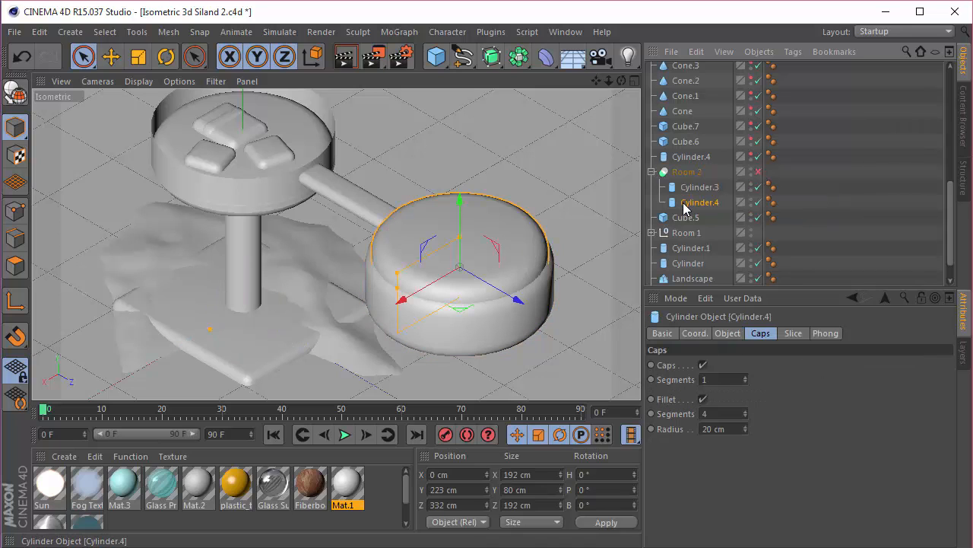
{"action": "left_click", "coordinate": [688, 188]}
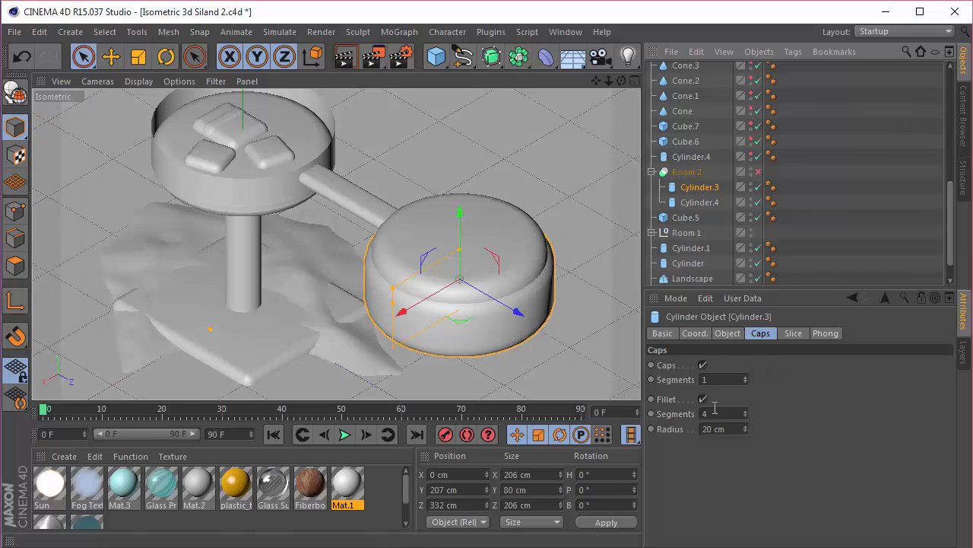
{"action": "left_click", "coordinate": [728, 335]}
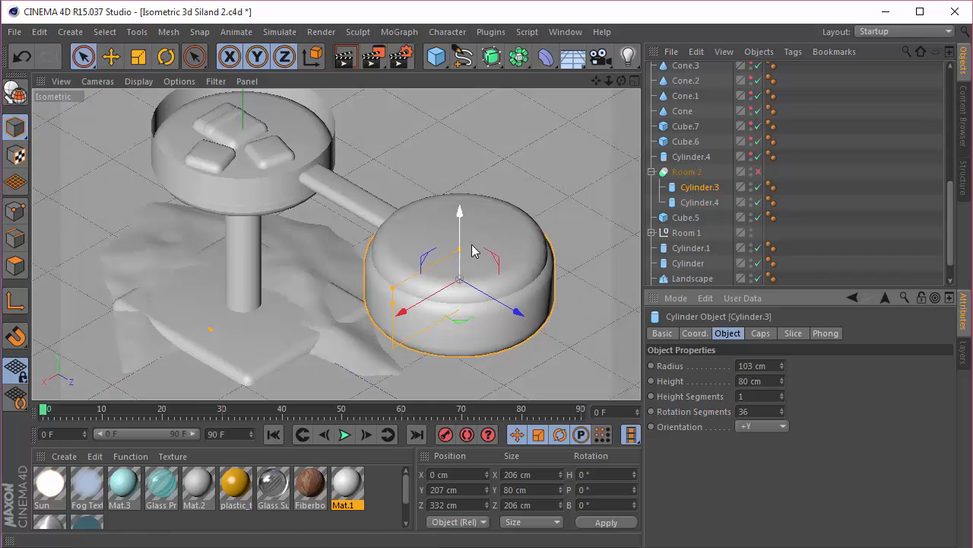
{"action": "left_click", "coordinate": [711, 203]}
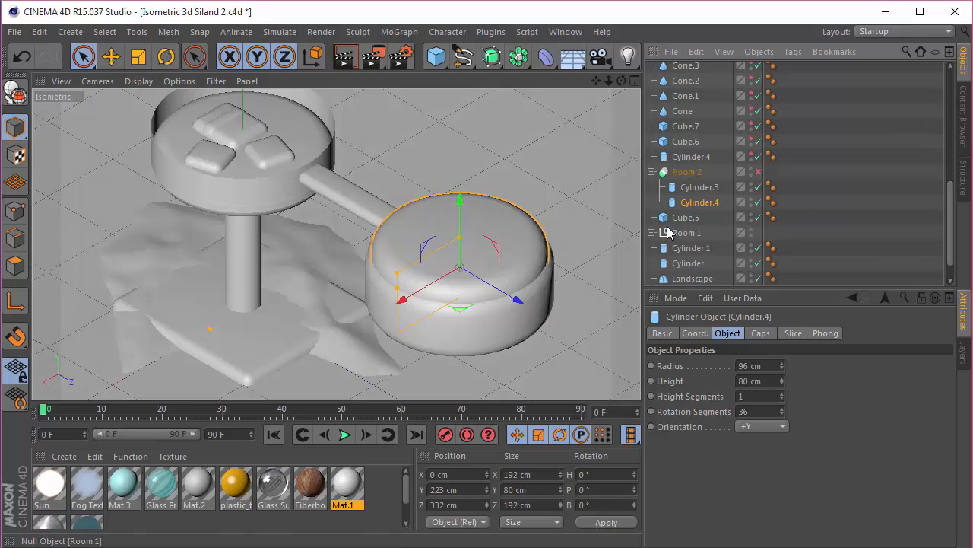
Re-enable the Room 2 Boole so Cylinder.4 is subtracted from Cylinder.3, and collapse the group.
{"action": "left_click", "coordinate": [519, 56]}
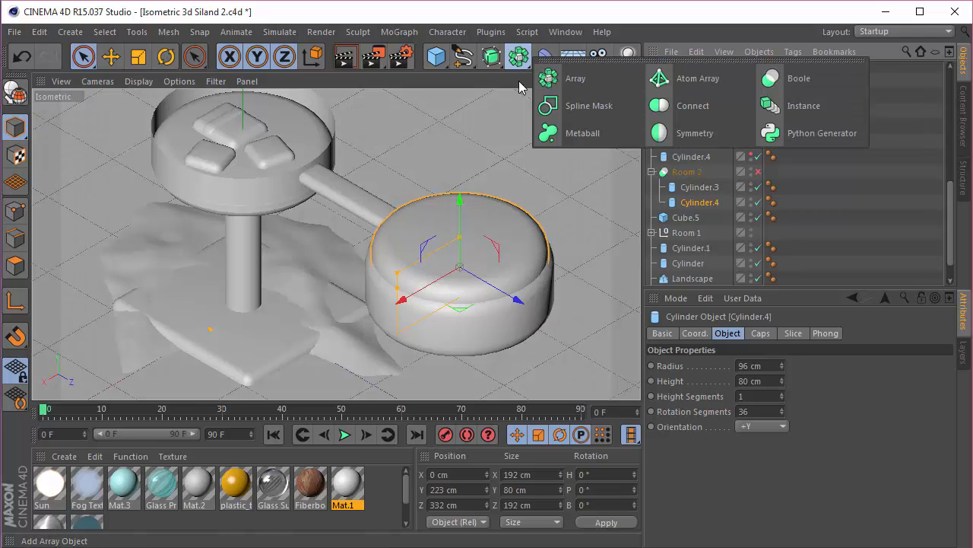
{"action": "left_click", "coordinate": [757, 172]}
{"action": "left_click", "coordinate": [681, 177]}
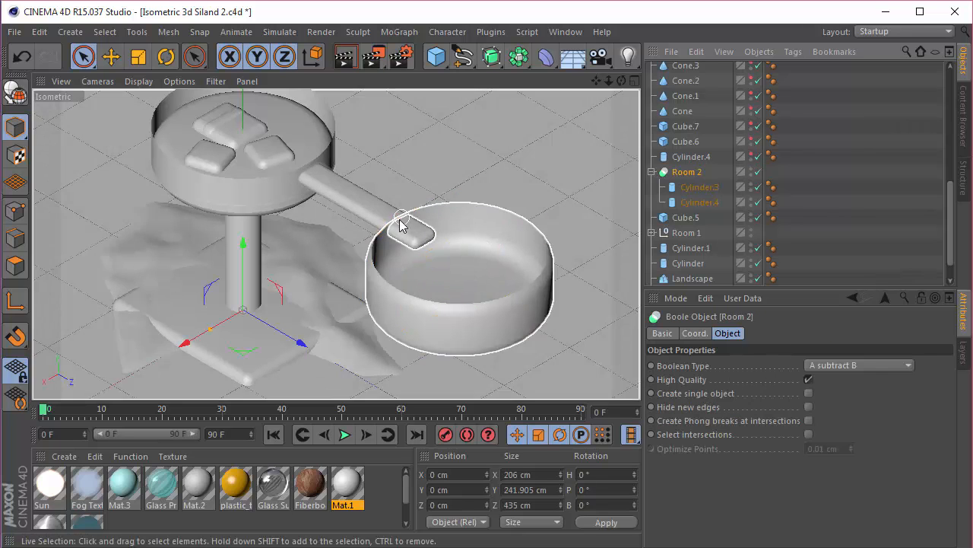
{"action": "left_click", "coordinate": [652, 172]}
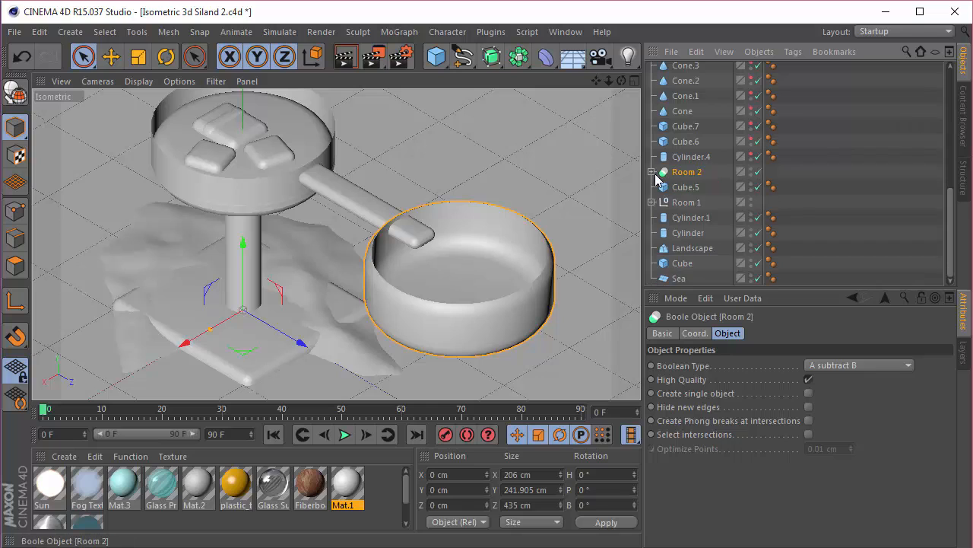
Make the separate Cylinder.4 listed above Room 2 visible, and check the two cylinders inside Room 2.
{"action": "left_click", "coordinate": [692, 157]}
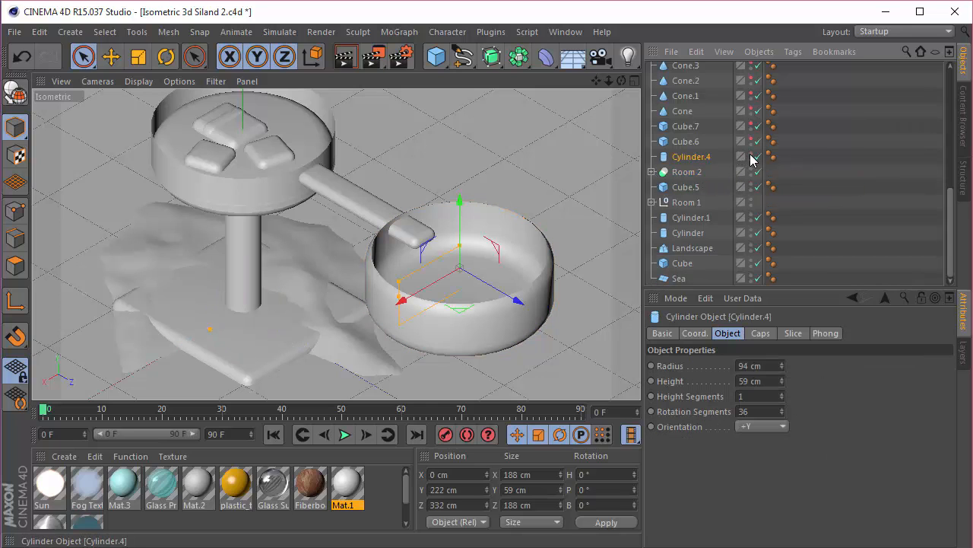
{"action": "left_click", "coordinate": [696, 173]}
{"action": "left_click", "coordinate": [652, 172]}
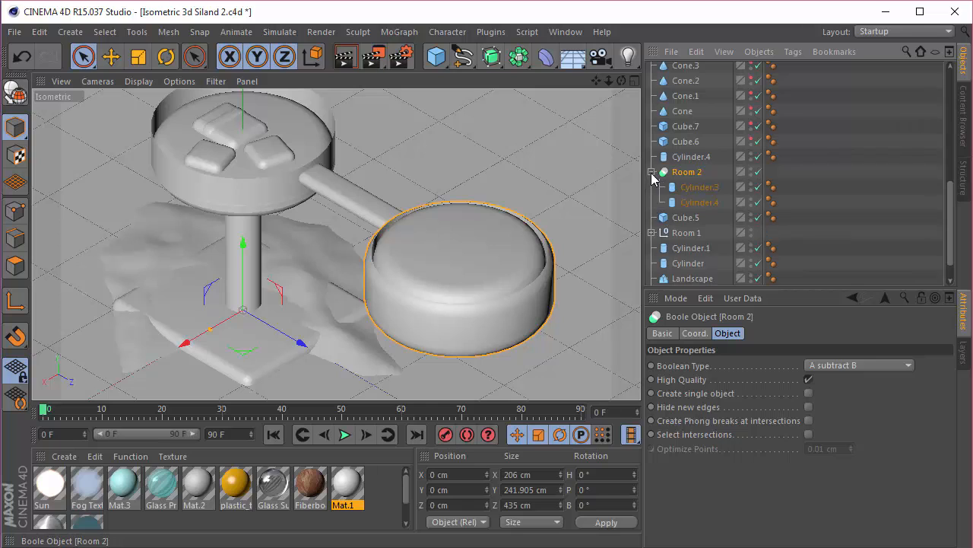
{"action": "left_click", "coordinate": [701, 188]}
{"action": "left_click", "coordinate": [700, 203]}
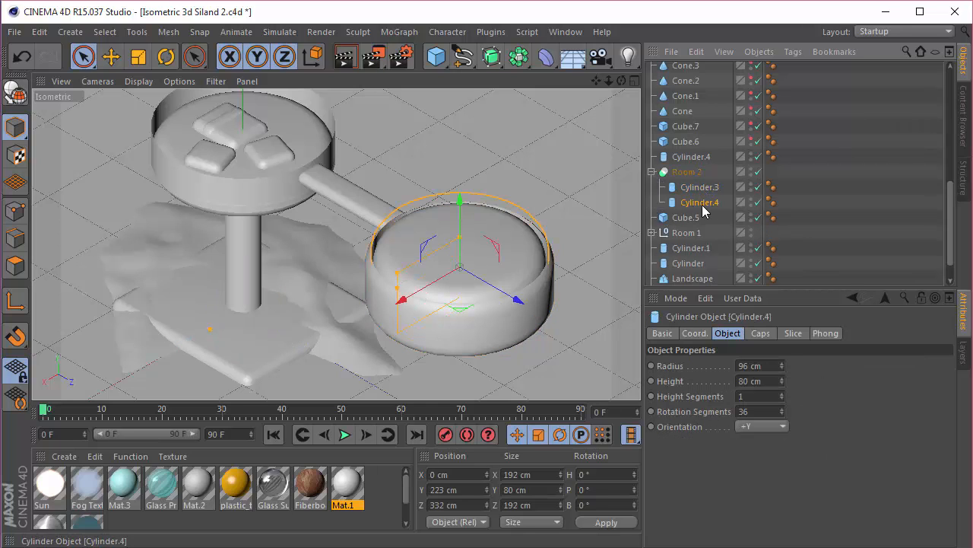
{"action": "left_click", "coordinate": [652, 172]}
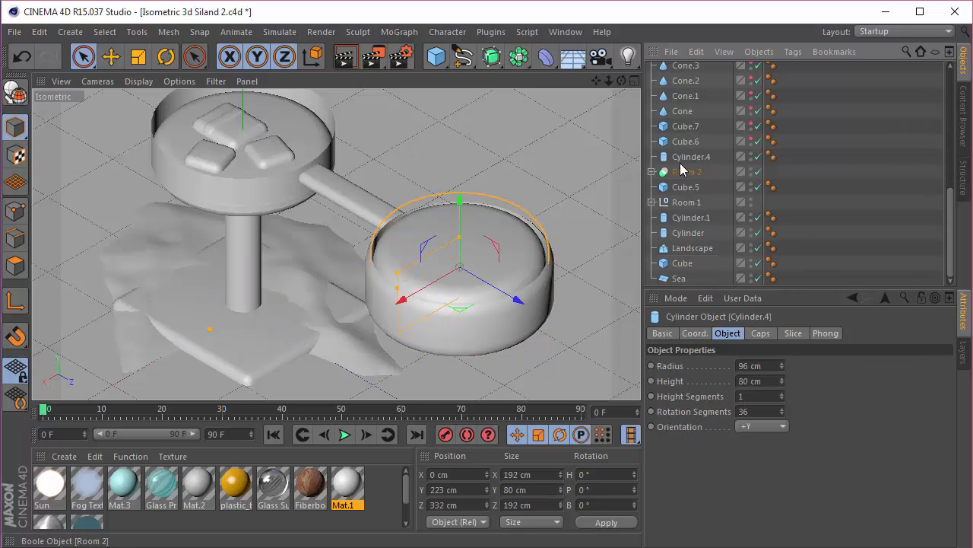
Compare the size and position of the separate Cylinder.4 with the Cylinder.4 inside Room 2.
{"action": "left_click", "coordinate": [688, 157]}
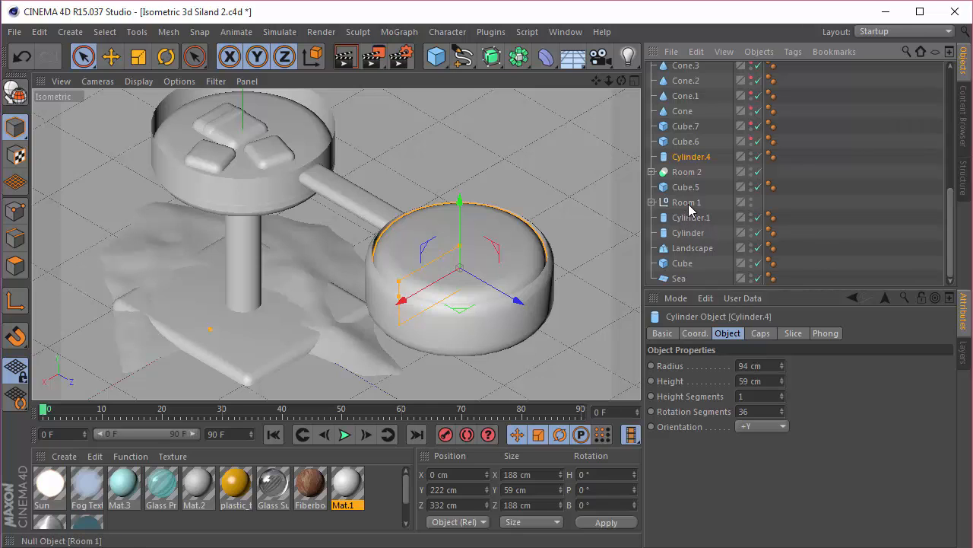
{"action": "left_click", "coordinate": [652, 172]}
{"action": "left_click", "coordinate": [698, 202]}
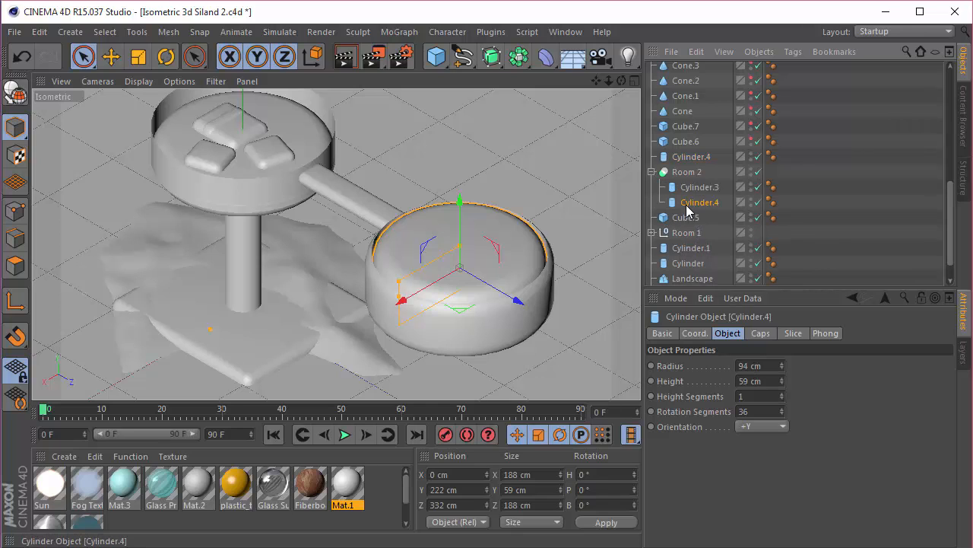
{"action": "left_click", "coordinate": [689, 157]}
{"action": "left_click", "coordinate": [688, 202]}
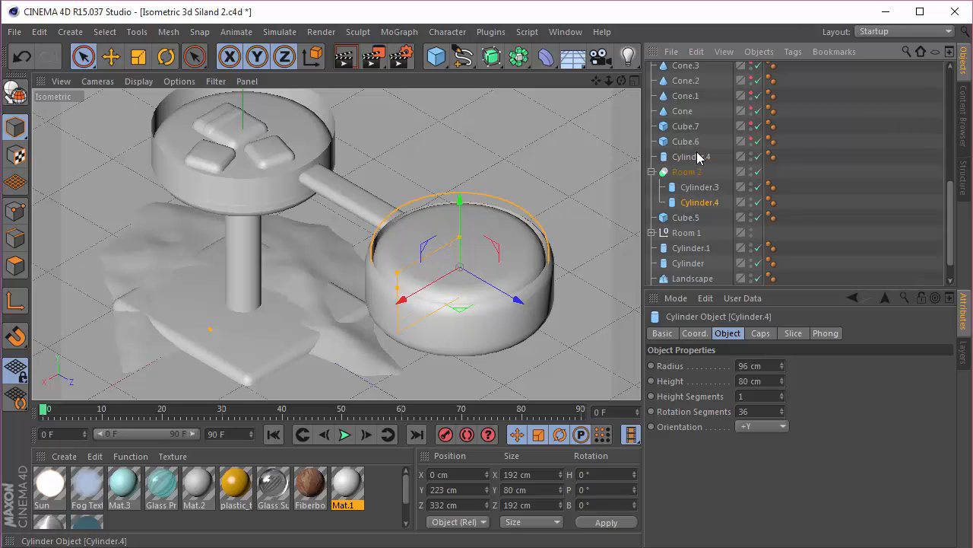
{"action": "left_click", "coordinate": [693, 158]}
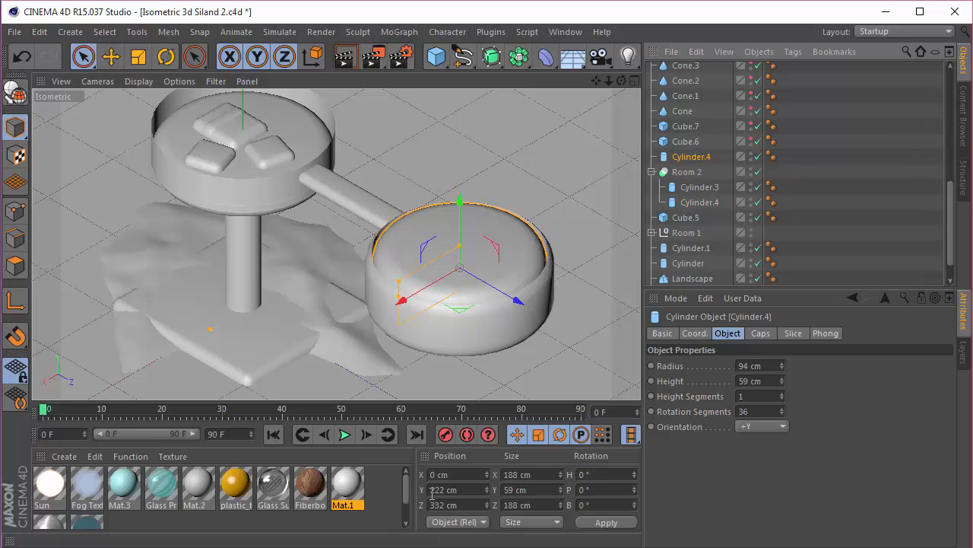
Make the bridge Cube.6 visible and review its size, fillet and rotation against Cylinder.4's.
{"action": "left_click", "coordinate": [752, 139]}
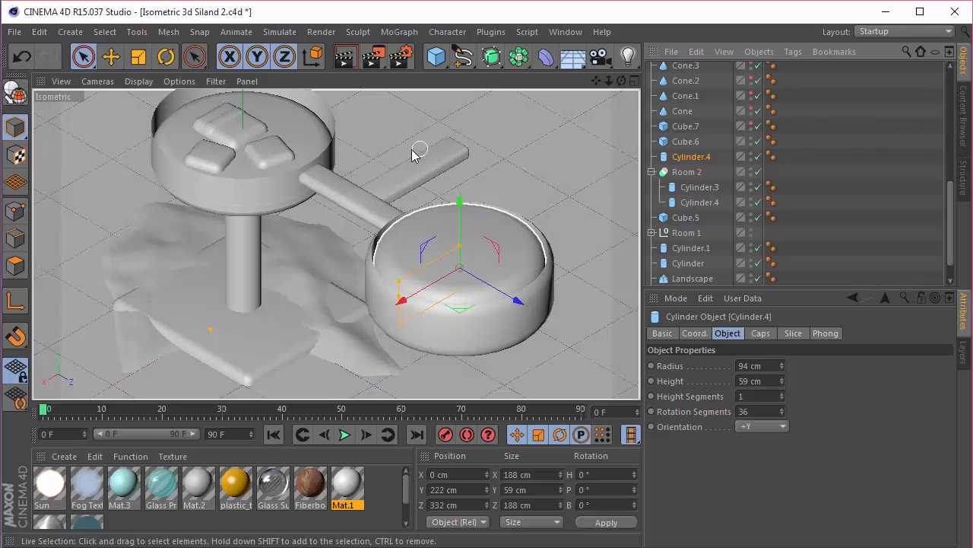
{"action": "scroll", "coordinate": [375, 166], "scroll_direction": "up", "scroll_amount": 3}
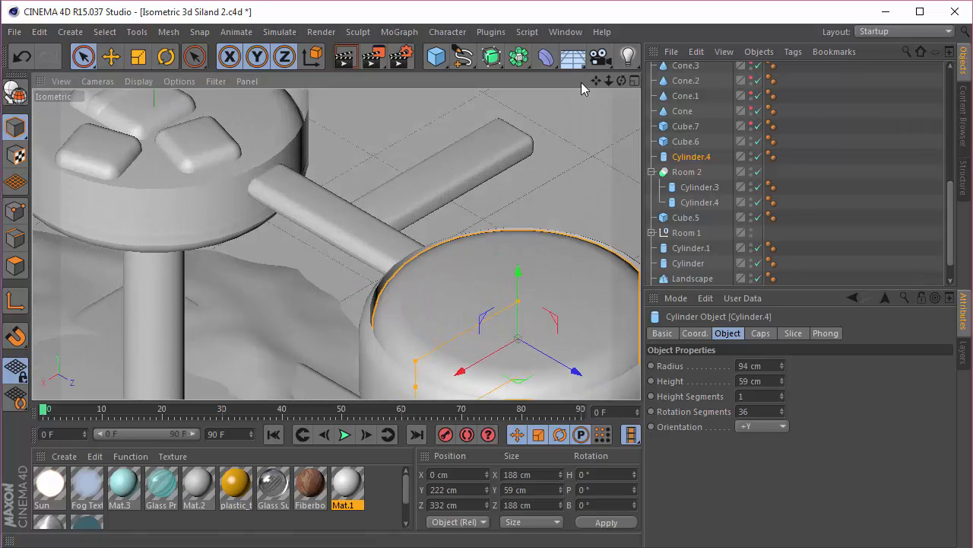
{"action": "left_click_drag", "start_coordinate": [596, 81], "coordinate": [337, 243]}
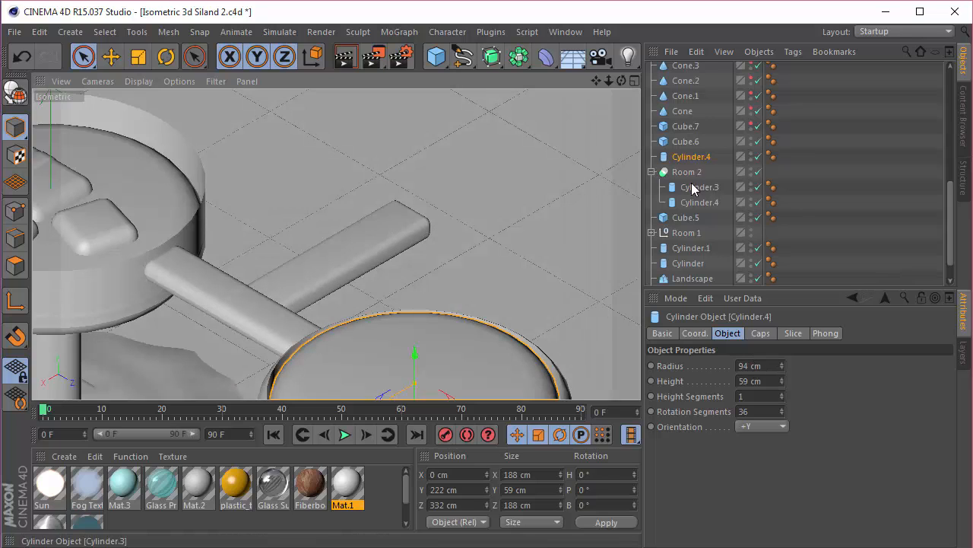
{"action": "left_click", "coordinate": [686, 141]}
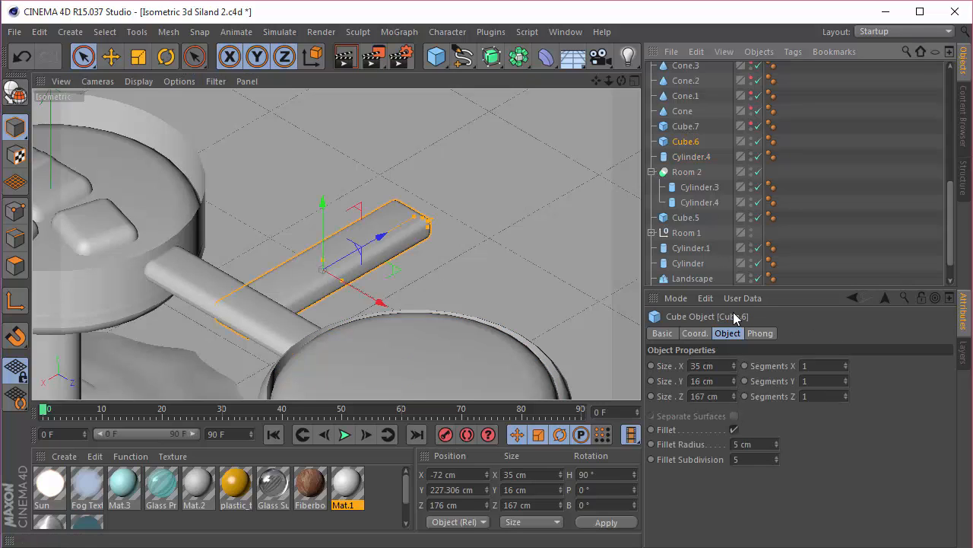
{"action": "left_click", "coordinate": [688, 156]}
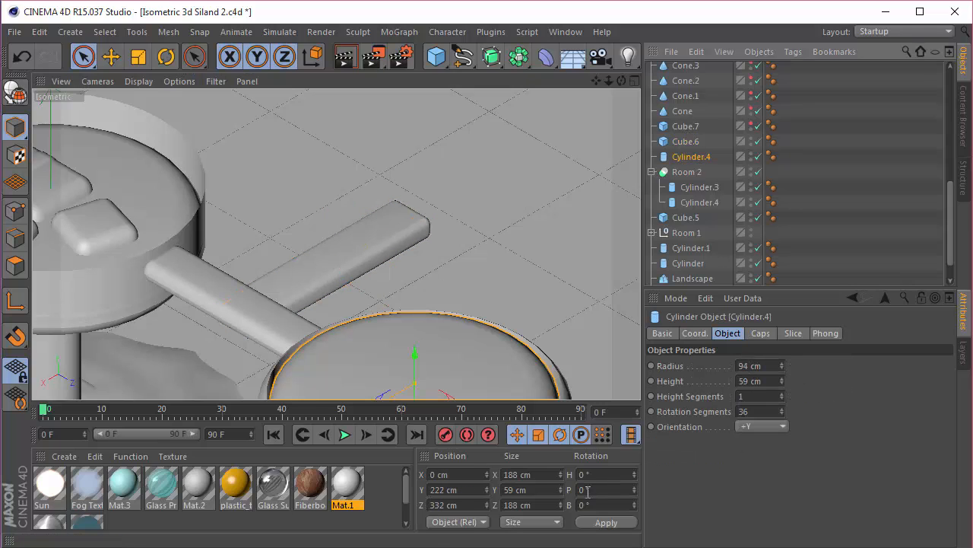
{"action": "left_click", "coordinate": [686, 142]}
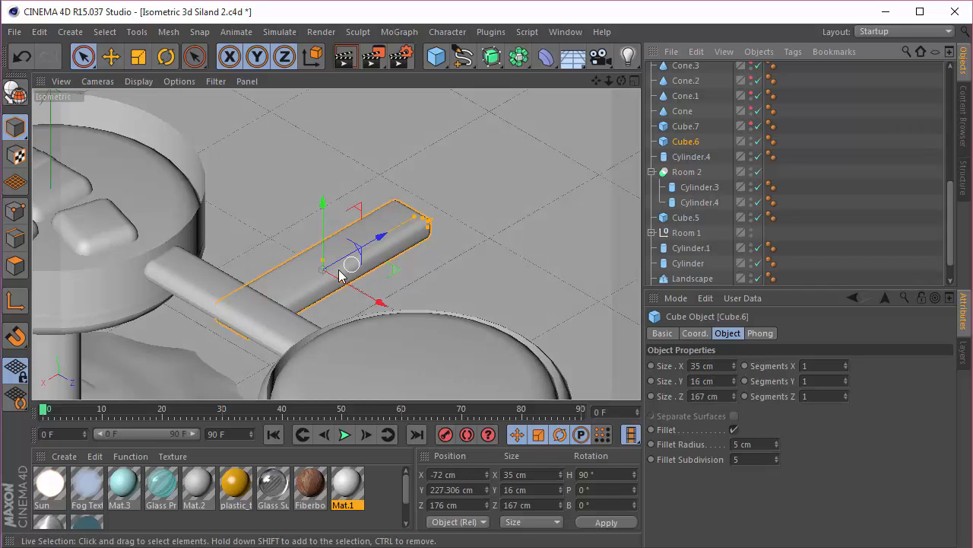
Make the square platform Cube.7 visible and review its size and fillet settings.
{"action": "left_click", "coordinate": [752, 126]}
{"action": "left_click", "coordinate": [679, 127]}
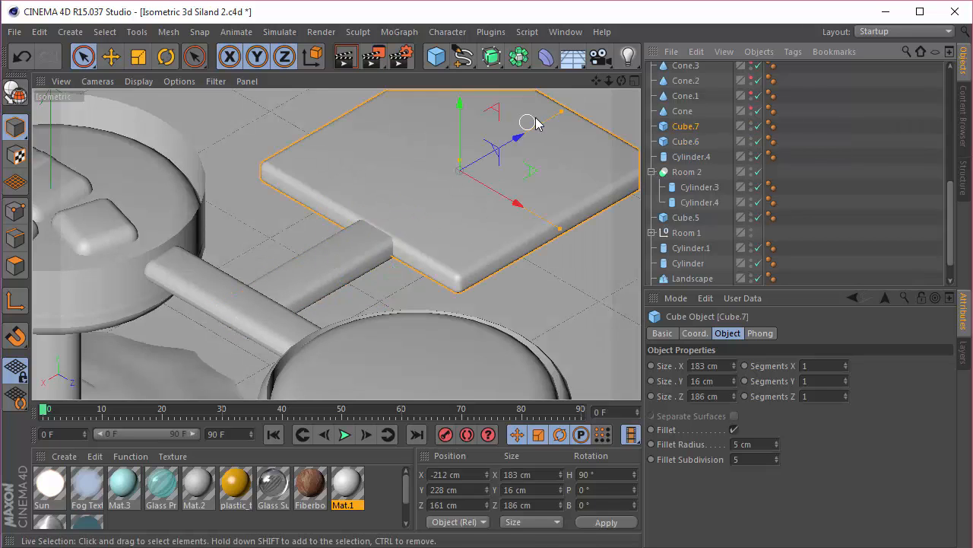
{"action": "left_click_drag", "start_coordinate": [595, 81], "coordinate": [525, 143]}
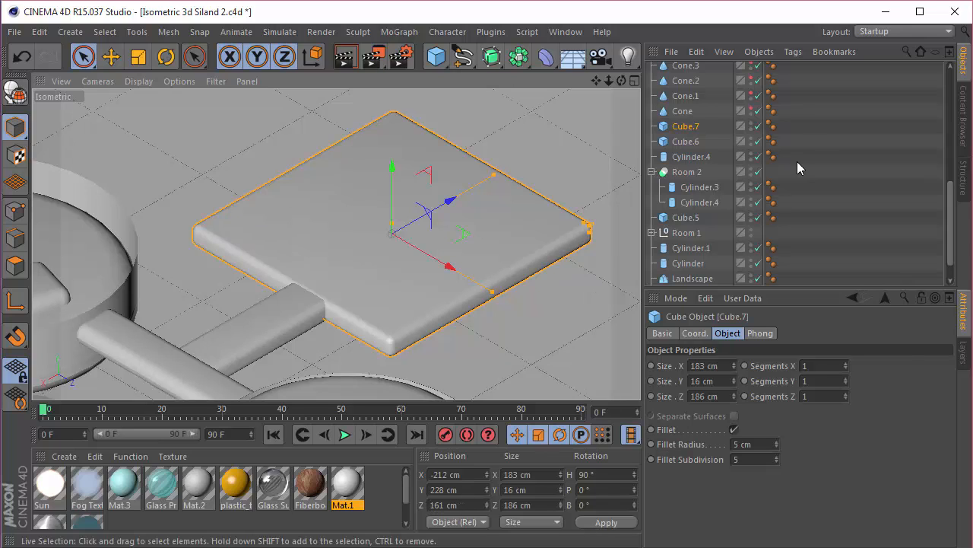
Make Cone visible at the base of the island and review its caps and object properties.
{"action": "left_click", "coordinate": [689, 112]}
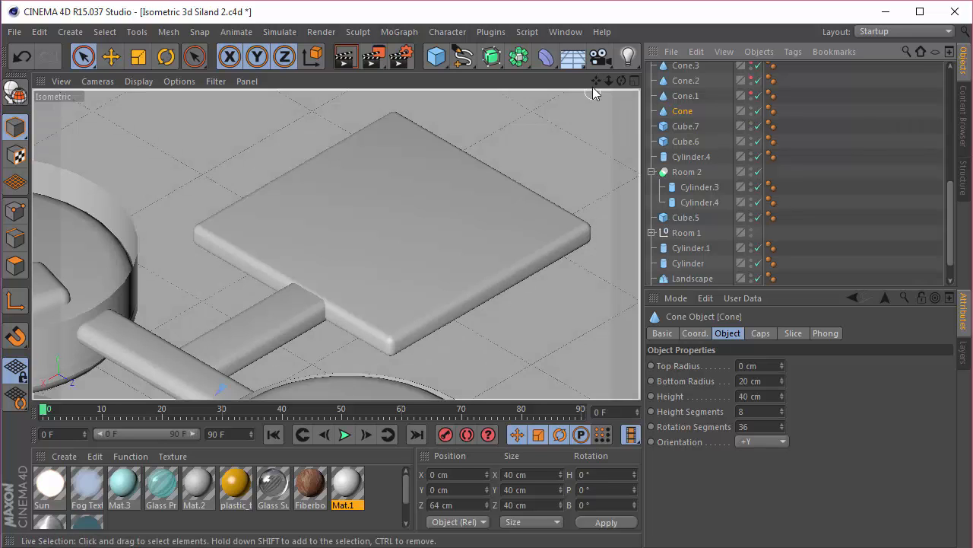
{"action": "left_click_drag", "start_coordinate": [596, 80], "coordinate": [457, 300]}
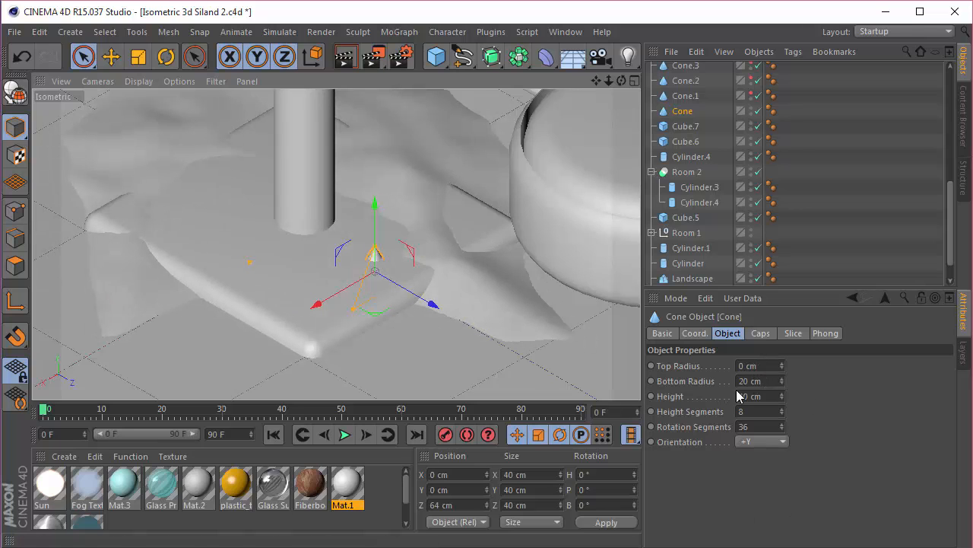
{"action": "left_click", "coordinate": [761, 333]}
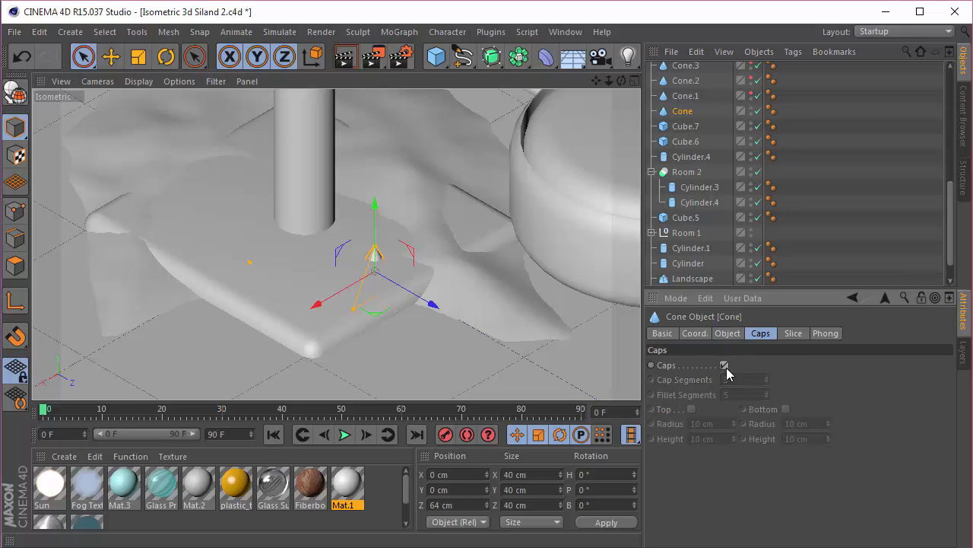
{"action": "left_click", "coordinate": [728, 335]}
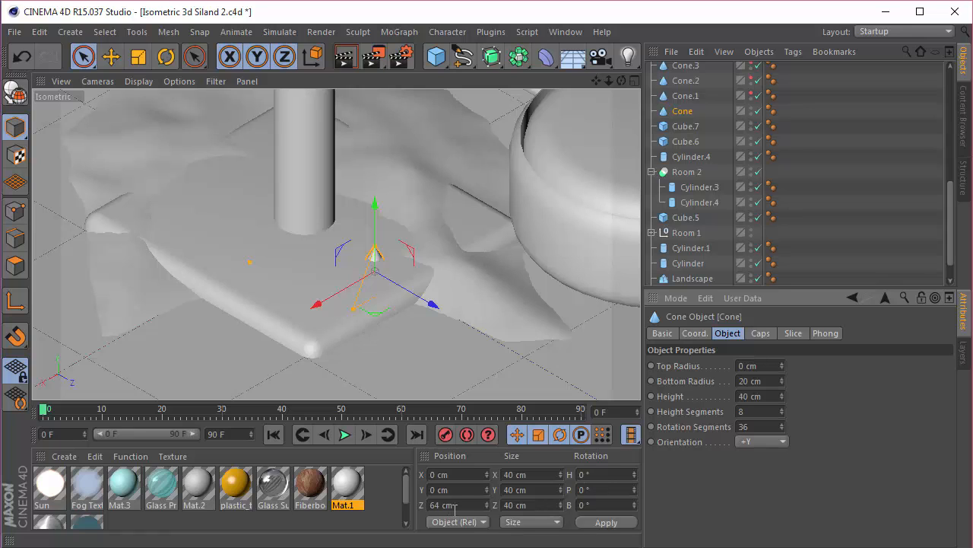
Make the remaining cones, Cone.1 through Cone.11, visible on the island base.
{"action": "scroll", "coordinate": [701, 193], "scroll_direction": "up", "scroll_amount": 4}
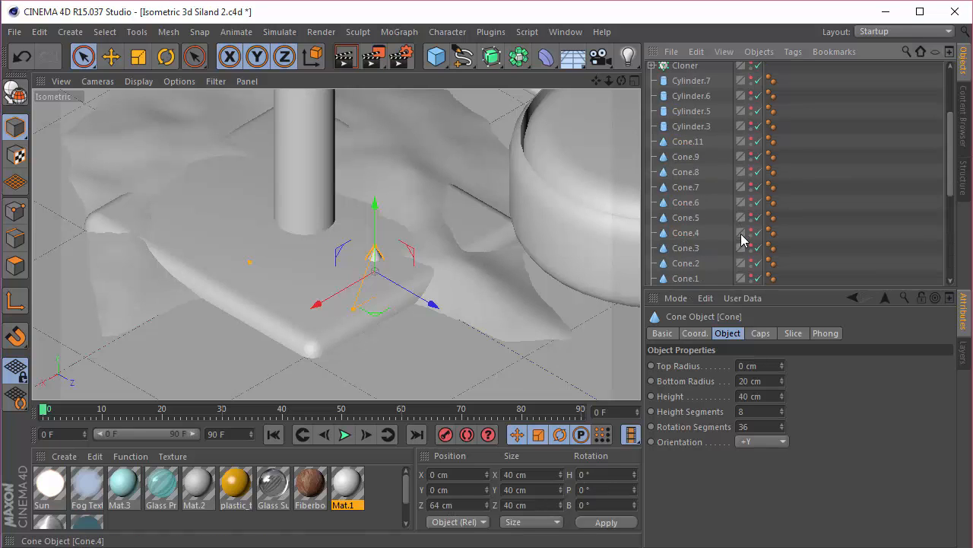
{"action": "scroll", "coordinate": [742, 241], "scroll_direction": "down", "scroll_amount": 2}
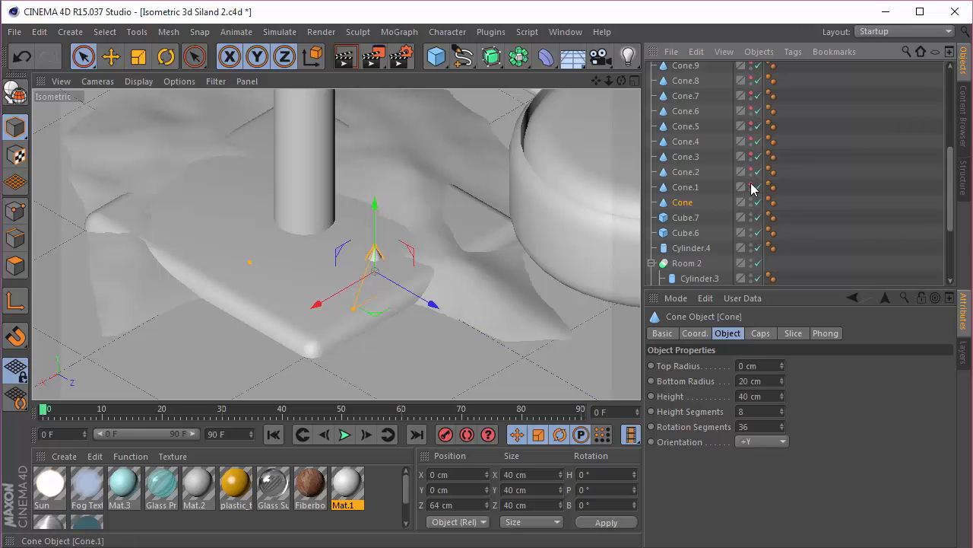
{"action": "scroll", "coordinate": [746, 137], "scroll_direction": "up", "scroll_amount": 2}
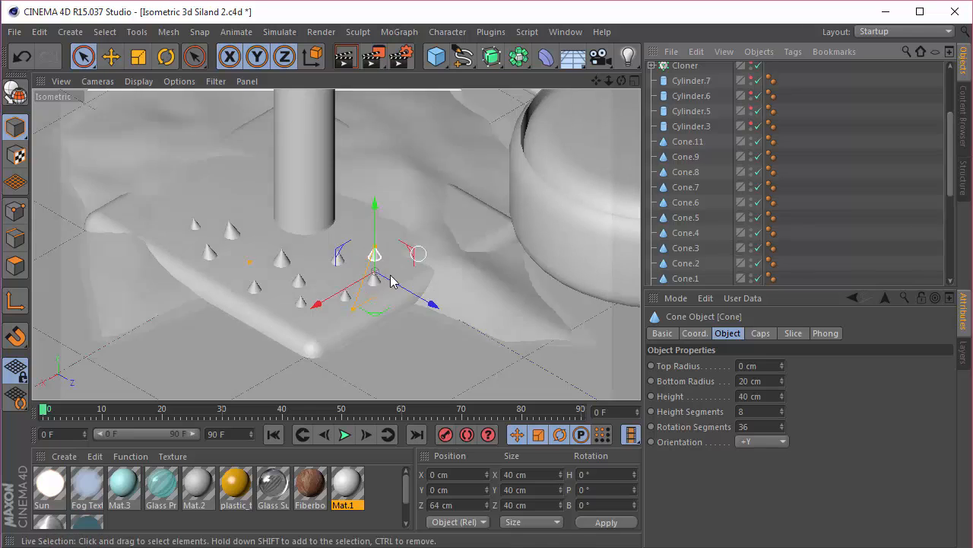
Inspect the size, position and rotation of several individual cones, including Cone.3, Cone.9, Cone.8 and Cone.11.
{"action": "left_click", "coordinate": [686, 248]}
{"action": "left_click", "coordinate": [688, 139]}
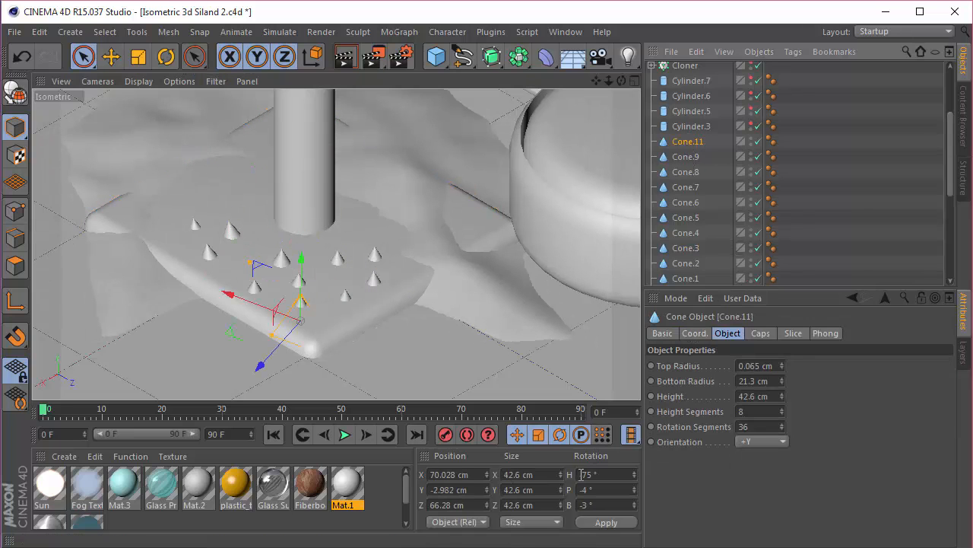
{"action": "left_click", "coordinate": [696, 158]}
{"action": "left_click", "coordinate": [695, 173]}
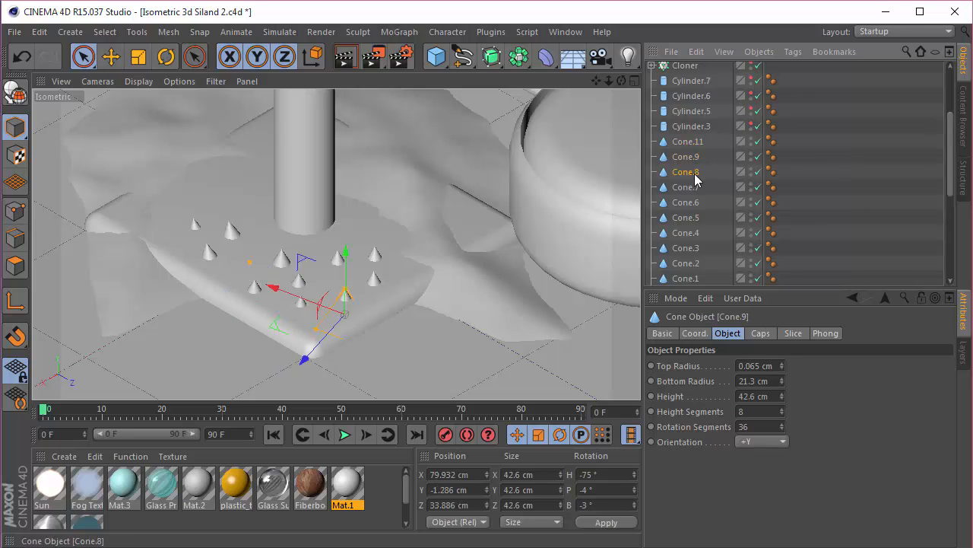
{"action": "left_click", "coordinate": [695, 188]}
{"action": "left_click", "coordinate": [689, 142]}
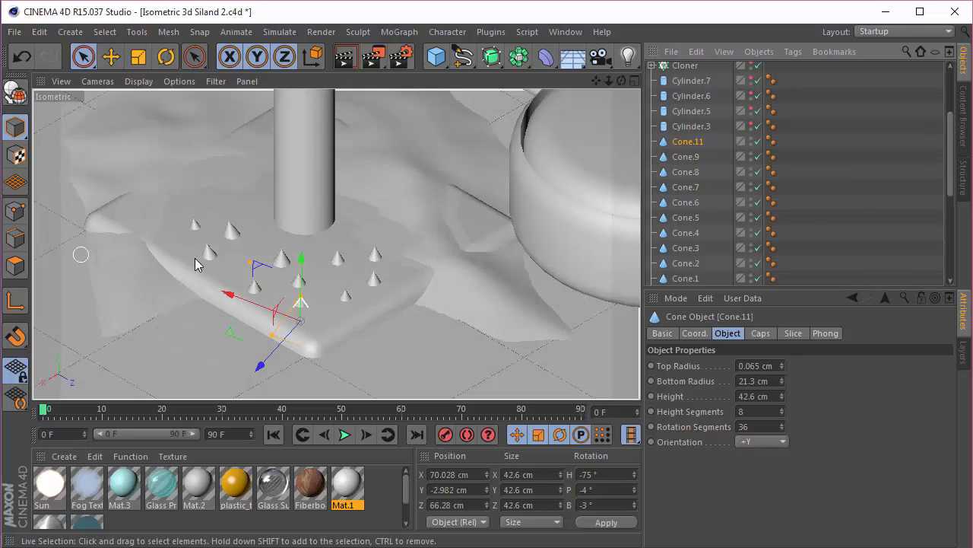
Make the thin horizontal rod Cylinder.3 visible near the island base and review its radius and height.
{"action": "left_click", "coordinate": [694, 126]}
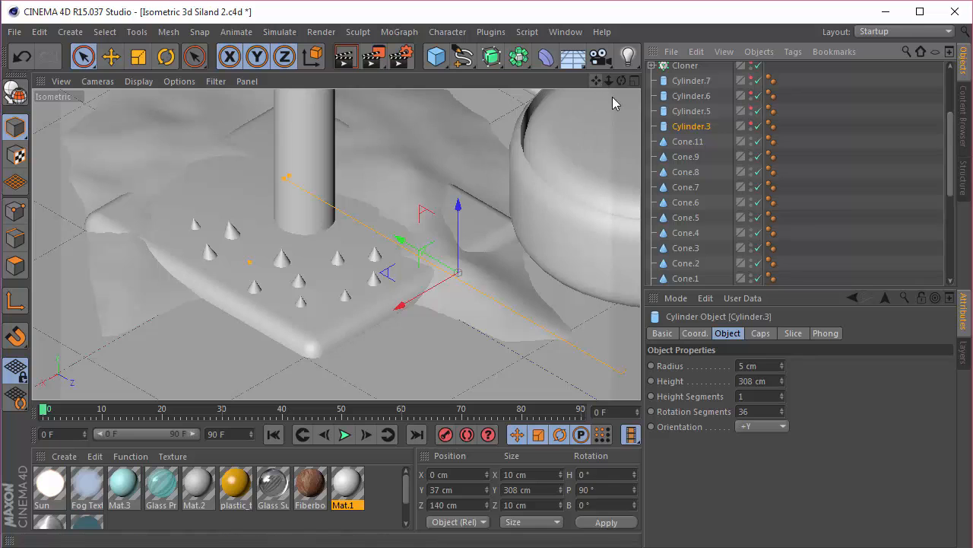
{"action": "left_click_drag", "start_coordinate": [610, 82], "coordinate": [597, 82]}
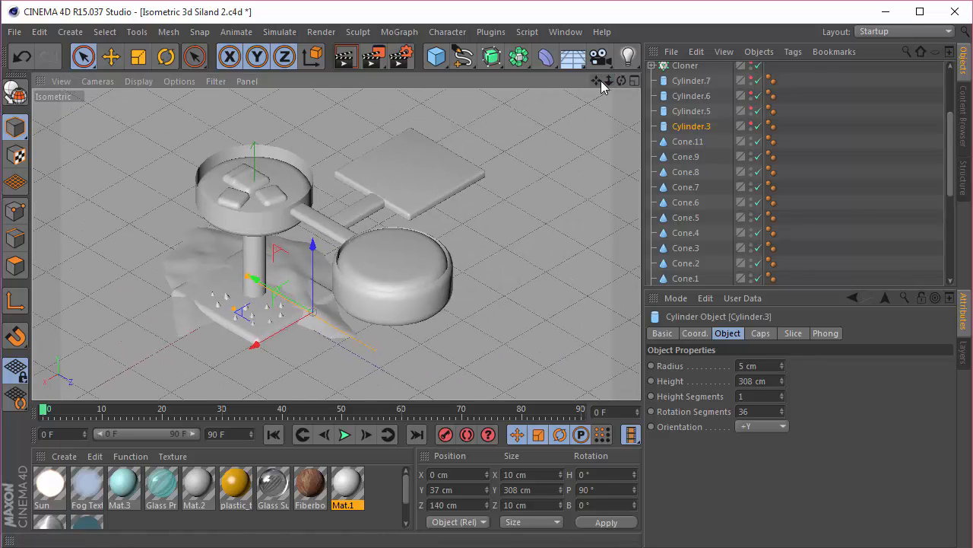
{"action": "left_click", "coordinate": [751, 123]}
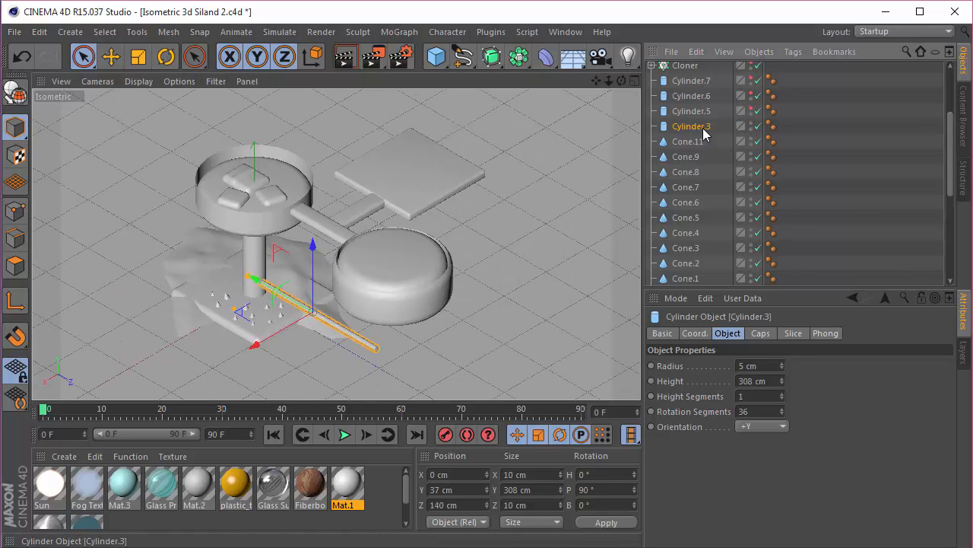
{"action": "scroll", "coordinate": [314, 359], "scroll_direction": "up", "scroll_amount": 6}
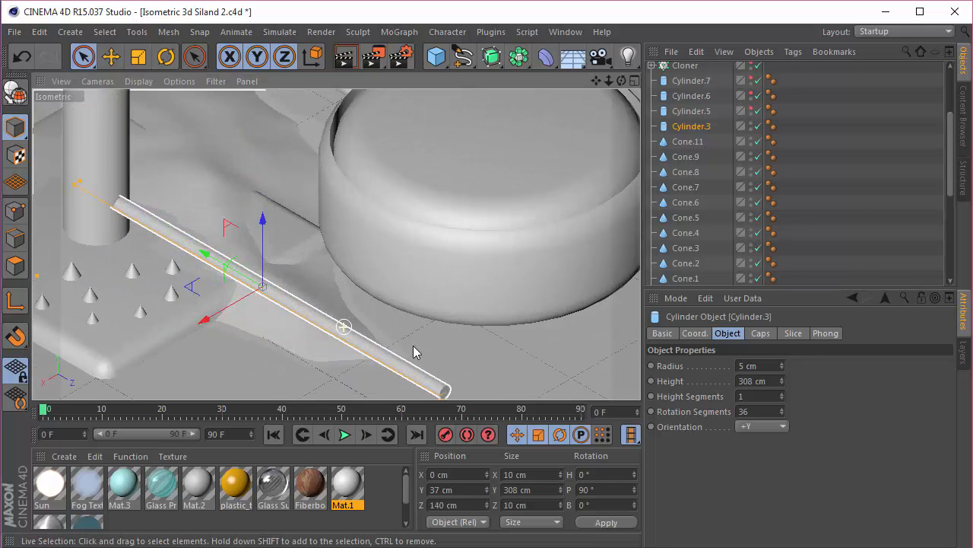
{"action": "scroll", "coordinate": [434, 190], "scroll_direction": "down", "scroll_amount": 5}
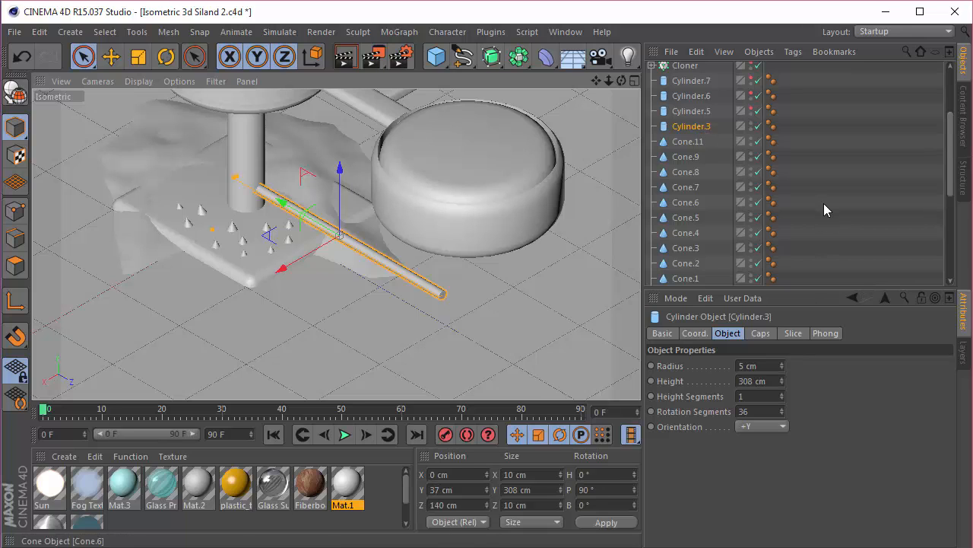
Make the rods Cylinder.5 and Cylinder.6 visible and review their object properties and position.
{"action": "left_click", "coordinate": [750, 108]}
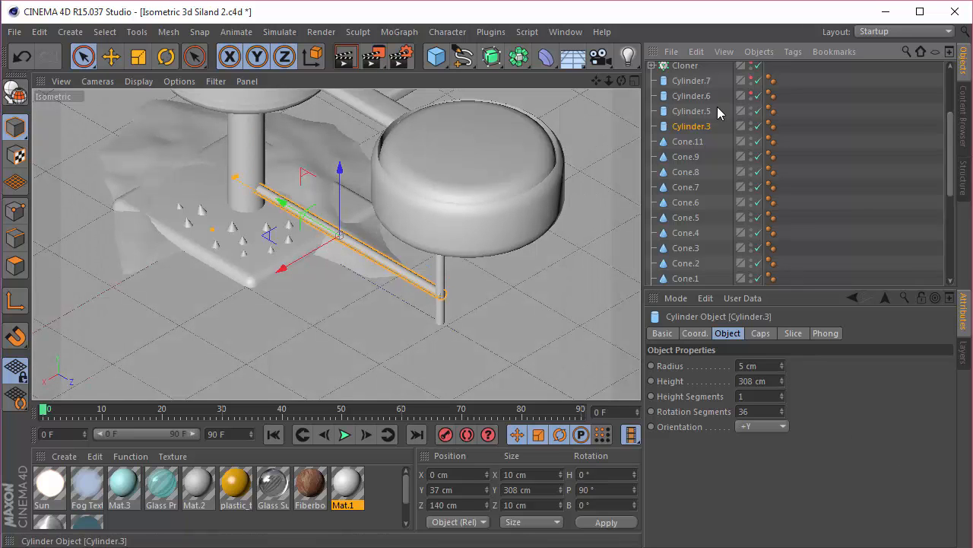
{"action": "left_click", "coordinate": [692, 111]}
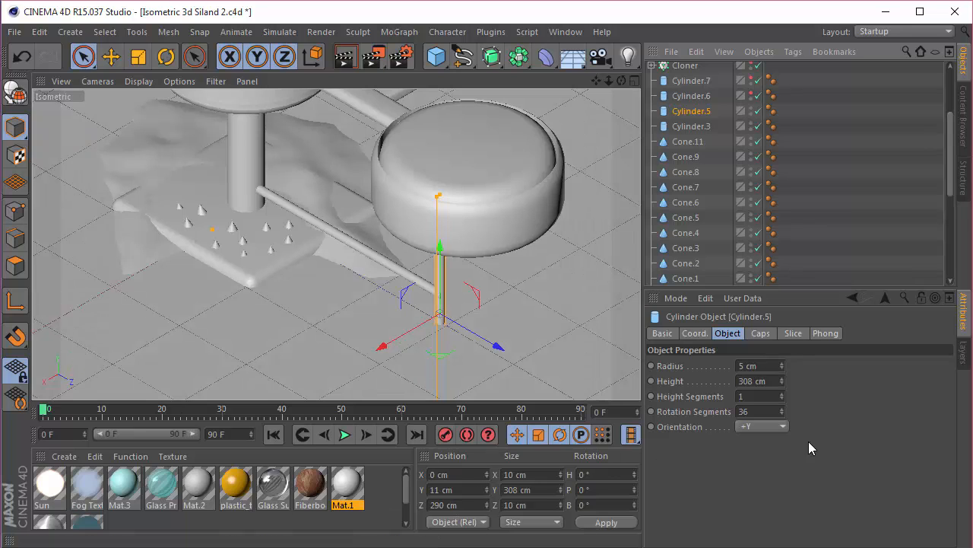
{"action": "left_click", "coordinate": [695, 96]}
{"action": "left_click_drag", "start_coordinate": [596, 81], "coordinate": [745, 215]}
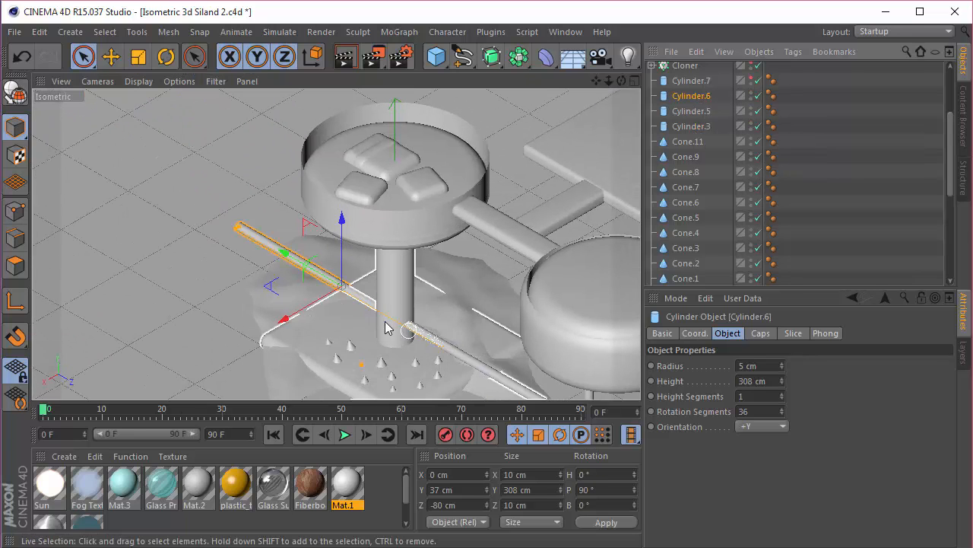
Make the vertical pole Cylinder.7 visible beside the round room and review its object properties.
{"action": "left_click", "coordinate": [690, 126]}
{"action": "left_click", "coordinate": [692, 94]}
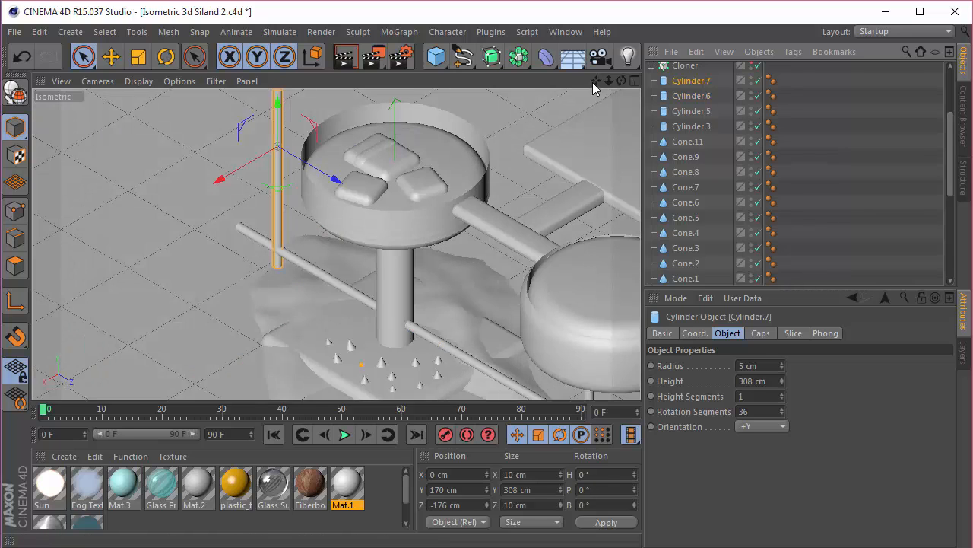
{"action": "left_click_drag", "start_coordinate": [595, 80], "coordinate": [325, 220]}
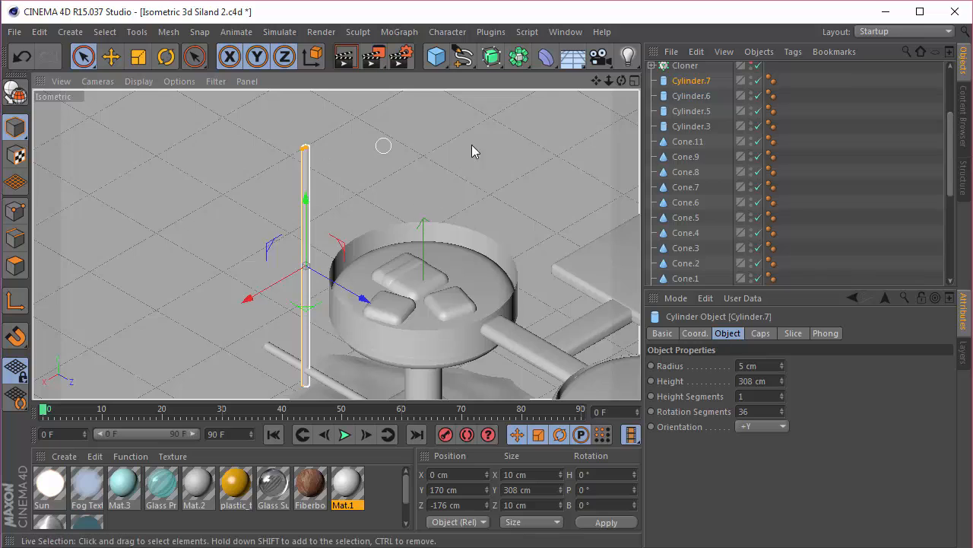
Make the Cloner with the radial blades visible and show its object properties.
{"action": "scroll", "coordinate": [723, 171], "scroll_direction": "up", "scroll_amount": 3}
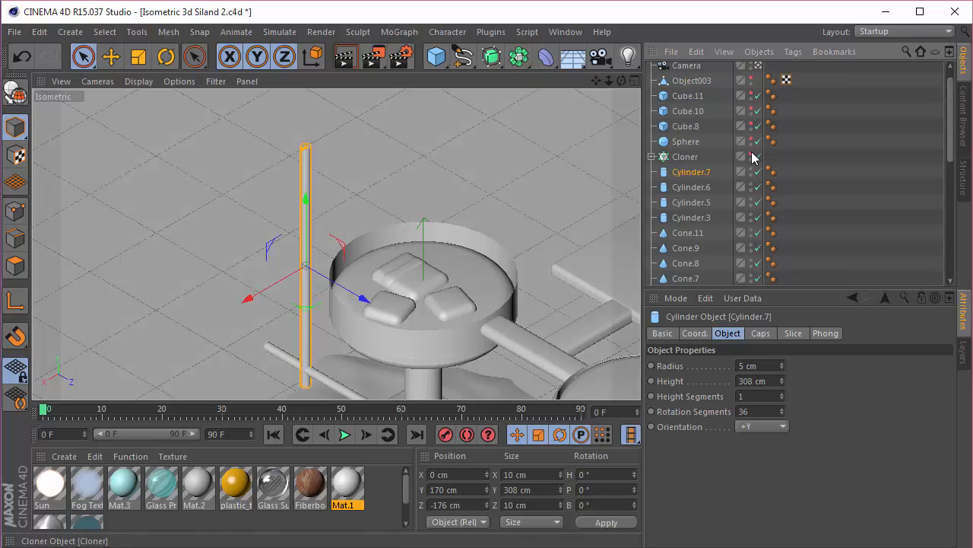
{"action": "left_click", "coordinate": [752, 156]}
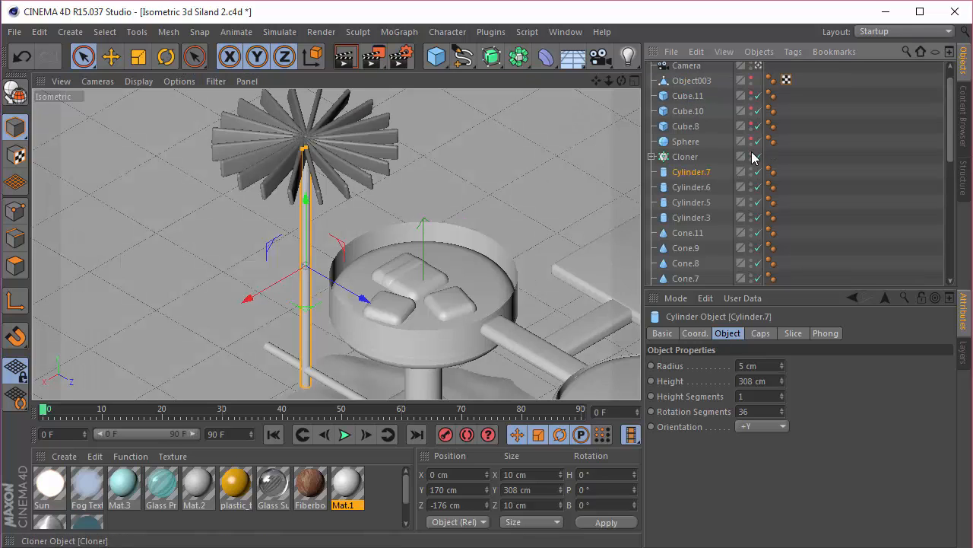
{"action": "left_click", "coordinate": [685, 156]}
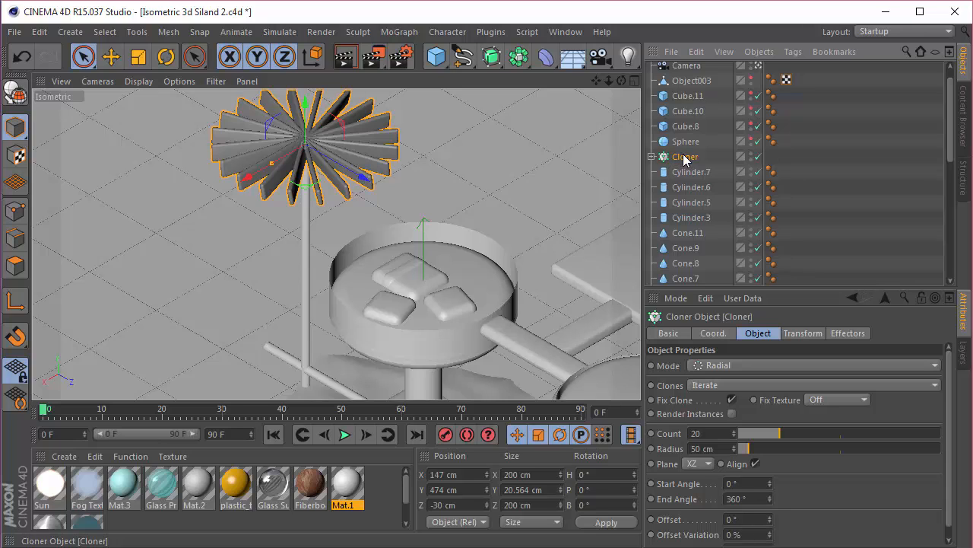
Expand the Cloner and examine the X, Y and Z size and the fillet settings of its child Cube.8.
{"action": "left_click", "coordinate": [651, 157]}
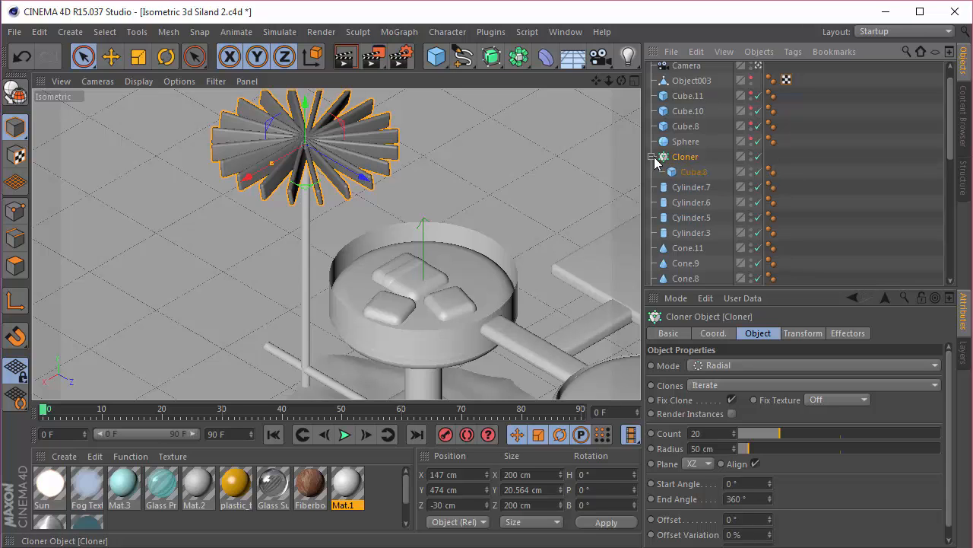
{"action": "left_click", "coordinate": [694, 173]}
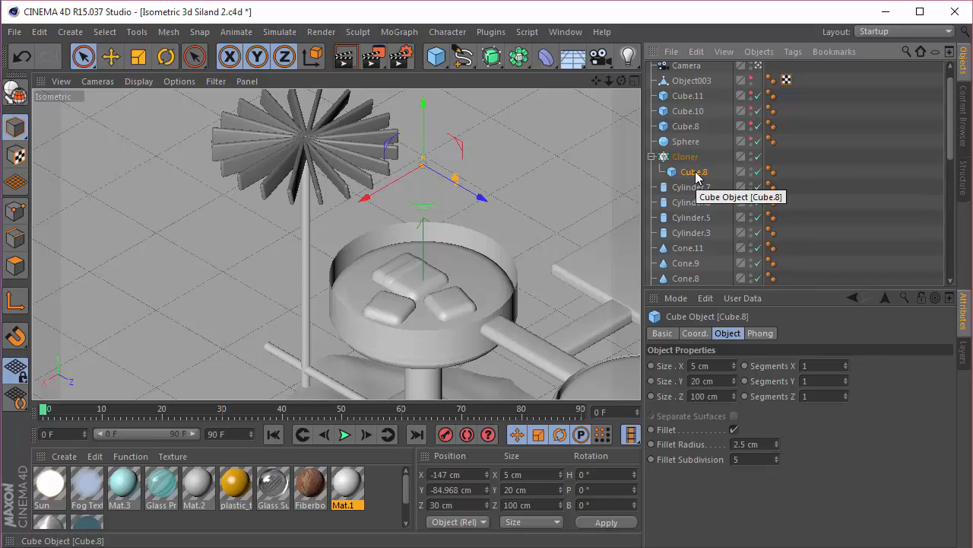
{"action": "left_click", "coordinate": [720, 368]}
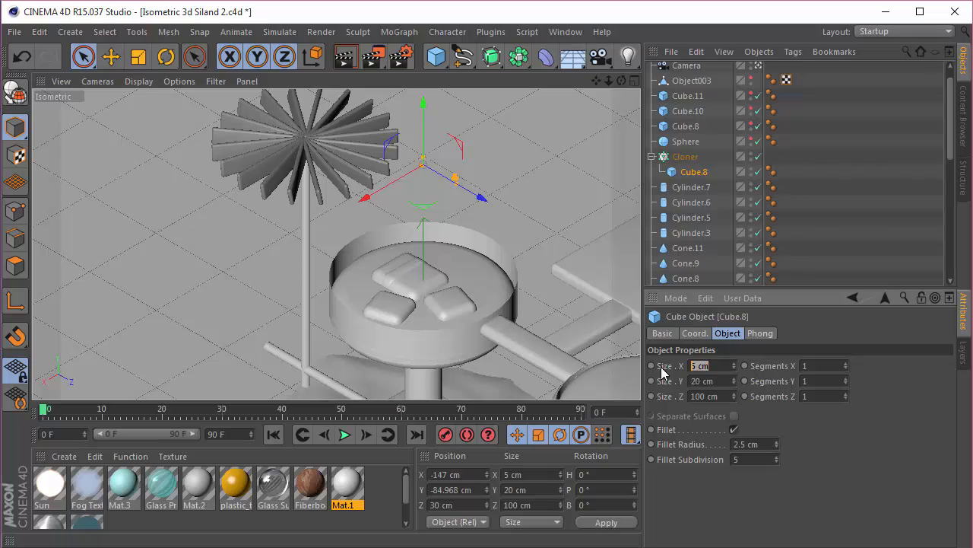
{"action": "left_click", "coordinate": [722, 382]}
{"action": "left_click", "coordinate": [721, 396]}
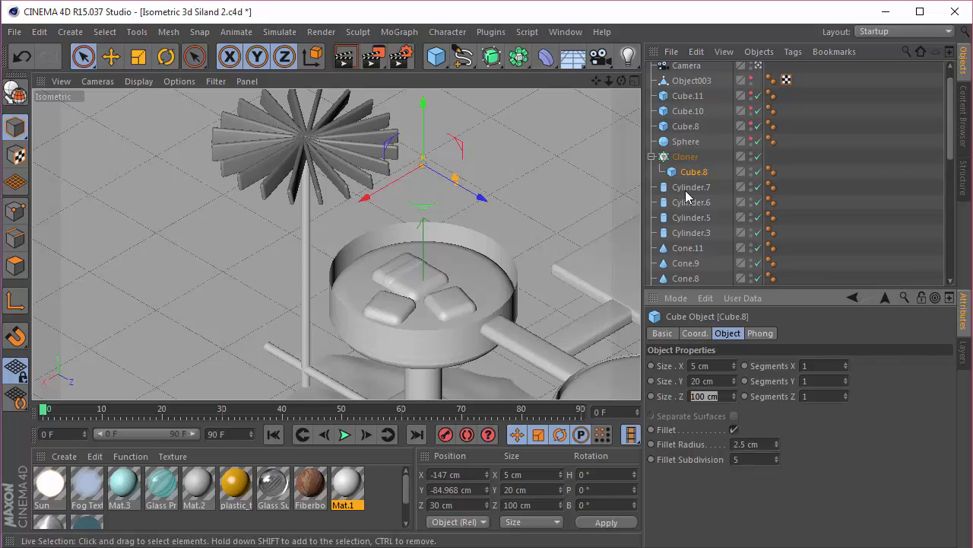
Review the Cloner's mode, count, radius and plane settings.
{"action": "left_click", "coordinate": [689, 157]}
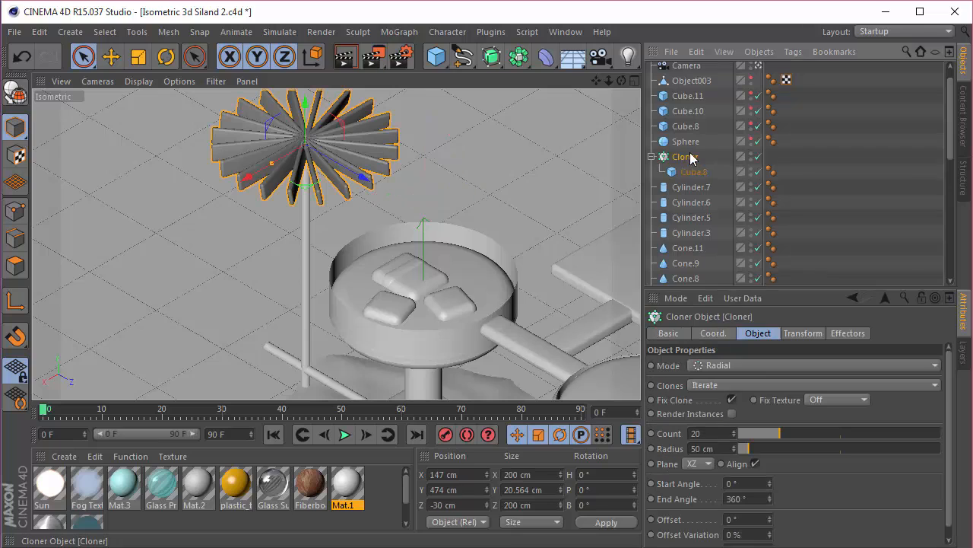
{"action": "left_click", "coordinate": [711, 372]}
{"action": "left_click", "coordinate": [722, 413]}
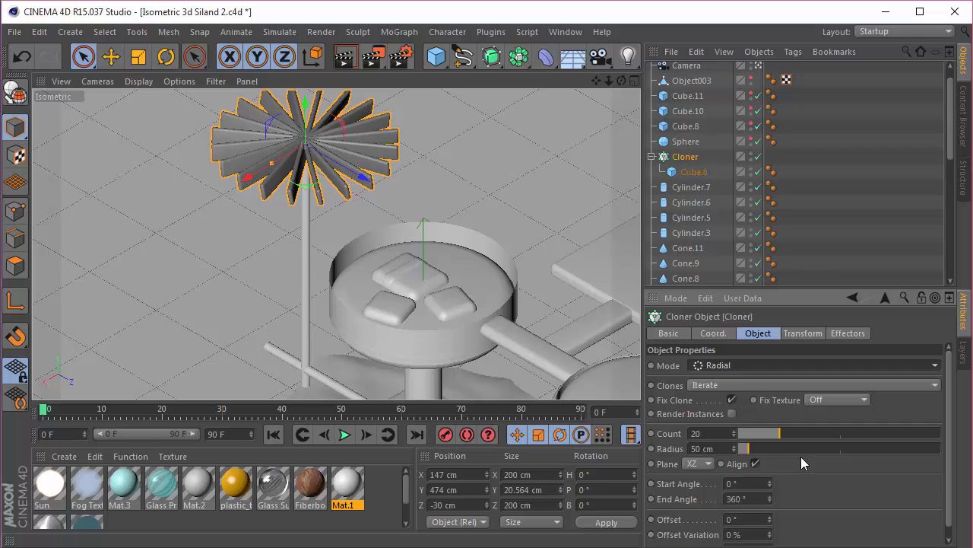
Set the Cloner's transform bank rotation (R.B) to 10°.
{"action": "left_click", "coordinate": [795, 334]}
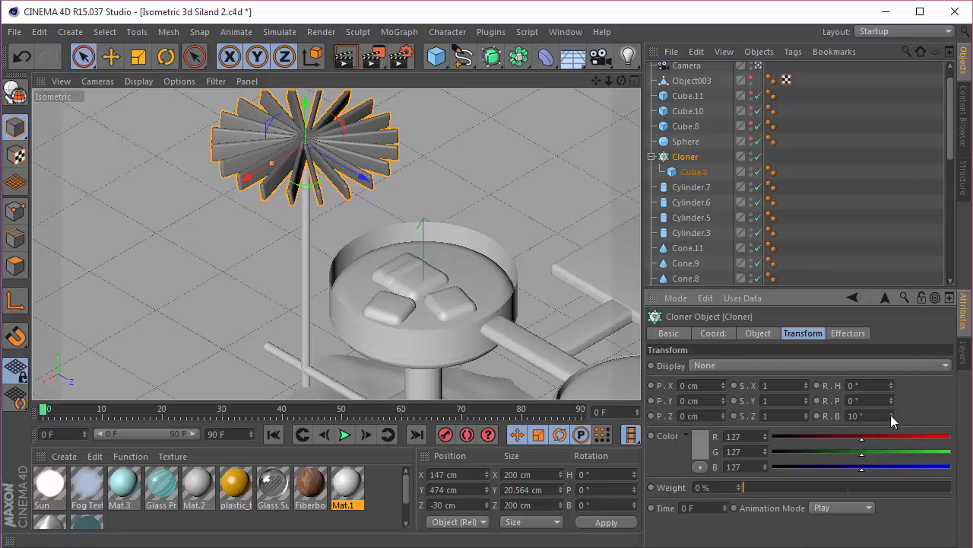
{"action": "mouse_move", "coordinate": [891, 415]}
{"action": "left_mouse_down"}
{"action": "mouse_move", "coordinate": [891, 399]}
{"action": "mouse_move", "coordinate": [890, 414]}
{"action": "left_mouse_up"}
{"action": "type", "text": "10"}
{"action": "key", "text": "Return"}
In the Right view, move the Cloner over the tall pole, to about Y 324 cm and Z -173 cm.
{"action": "left_click", "coordinate": [634, 80]}
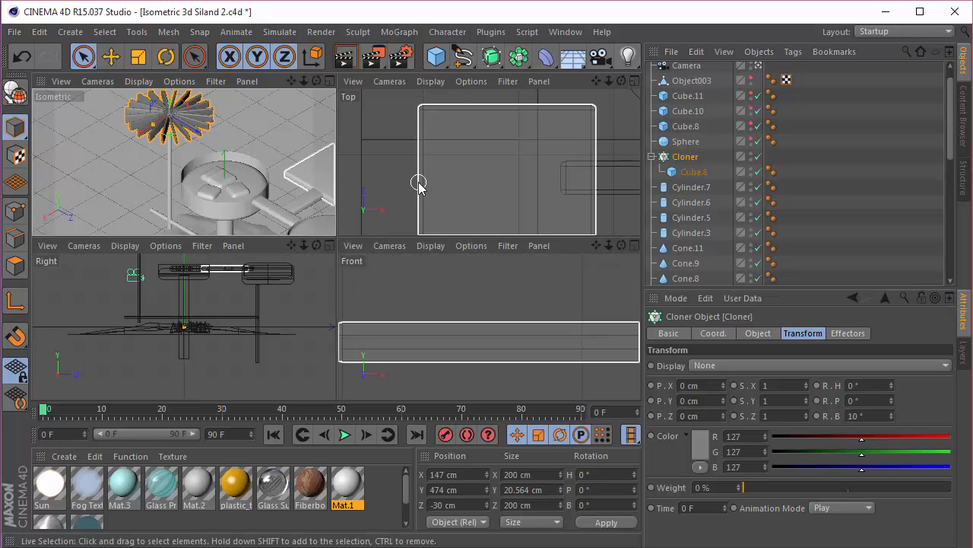
{"action": "left_click", "coordinate": [329, 245]}
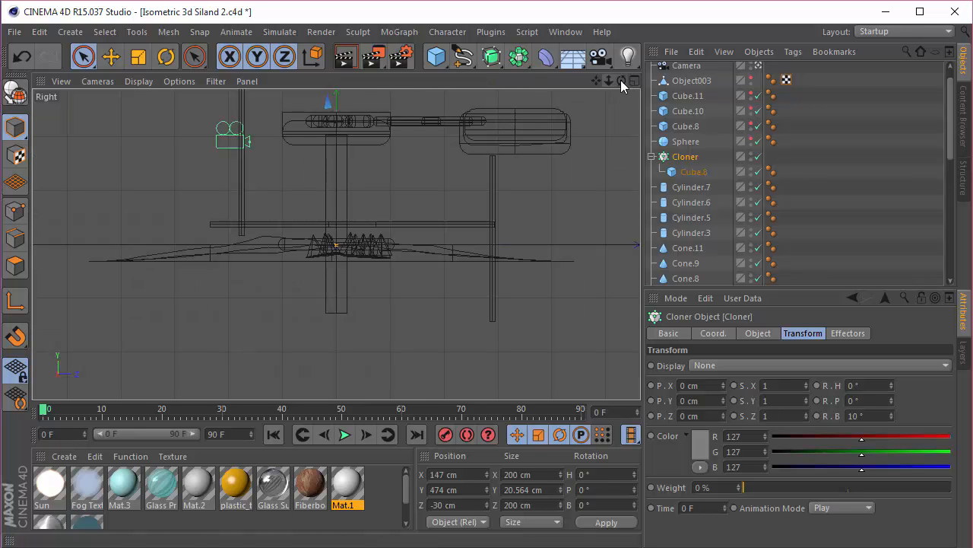
{"action": "left_click_drag", "start_coordinate": [621, 80], "coordinate": [660, 133]}
{"action": "scroll", "coordinate": [403, 201], "scroll_direction": "up", "scroll_amount": 3}
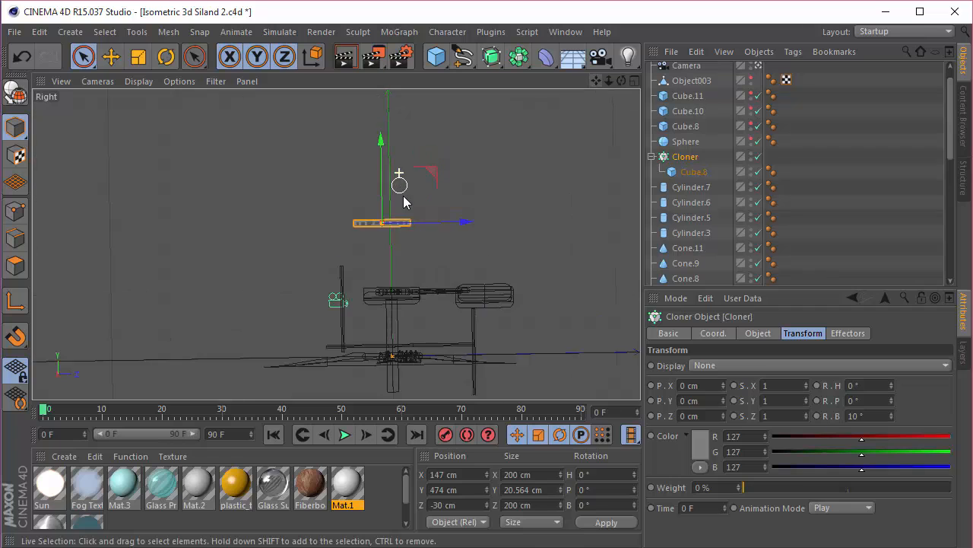
{"action": "scroll", "coordinate": [403, 202], "scroll_direction": "up", "scroll_amount": 2}
{"action": "left_click_drag", "start_coordinate": [446, 243], "coordinate": [352, 269]}
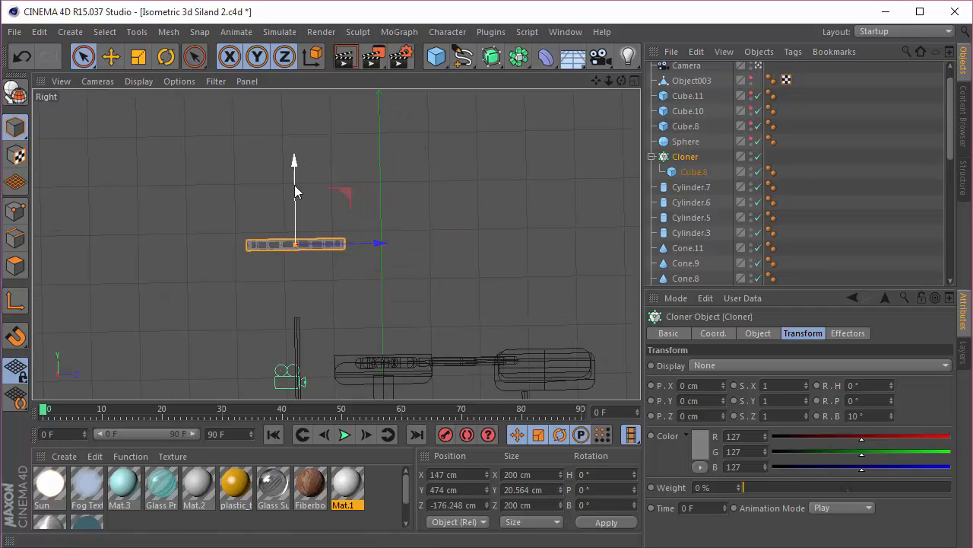
{"action": "left_click_drag", "start_coordinate": [295, 190], "coordinate": [297, 267]}
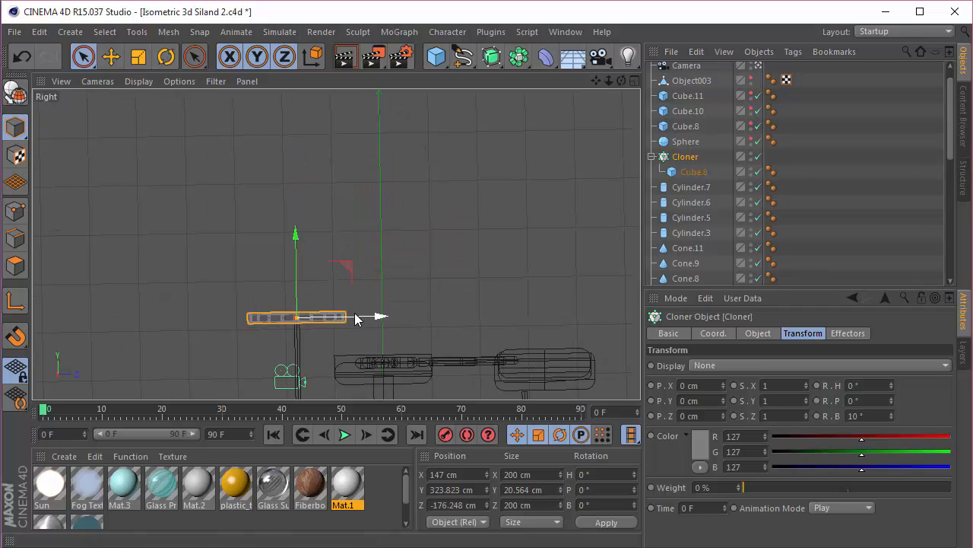
{"action": "left_click_drag", "start_coordinate": [355, 318], "coordinate": [374, 317]}
In the Top view, move the Cloner along the Z axis to about 40 cm.
{"action": "left_click", "coordinate": [635, 81]}
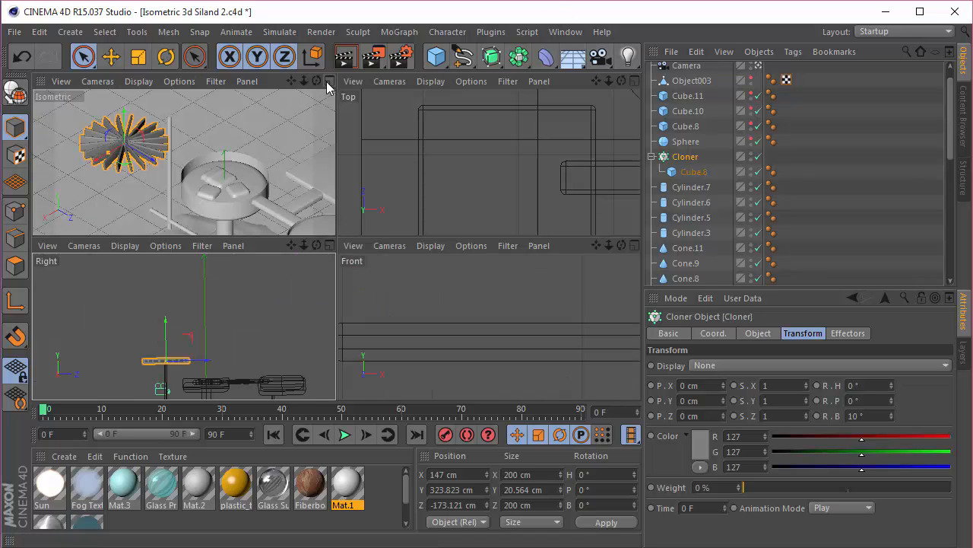
{"action": "left_click", "coordinate": [634, 81]}
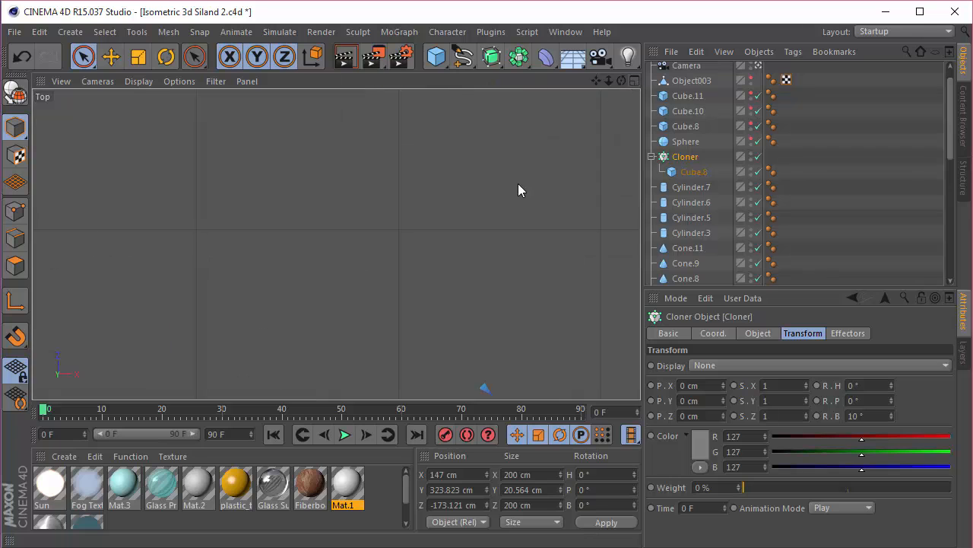
{"action": "left_click_drag", "start_coordinate": [609, 81], "coordinate": [613, 80]}
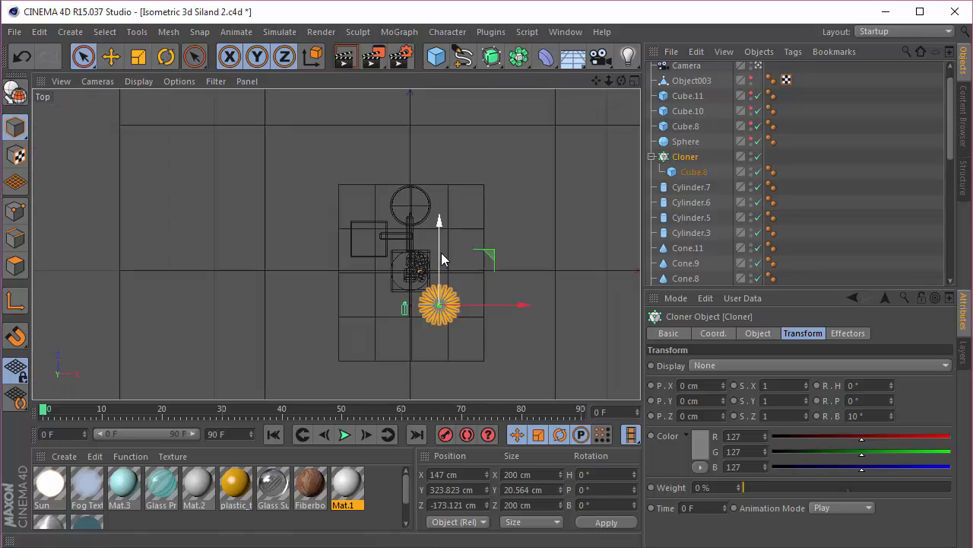
{"action": "left_click_drag", "start_coordinate": [441, 251], "coordinate": [544, 156]}
In the Front view, move the Cloner along the X axis to about 0 cm, in line with the island's centre.
{"action": "left_click", "coordinate": [634, 82]}
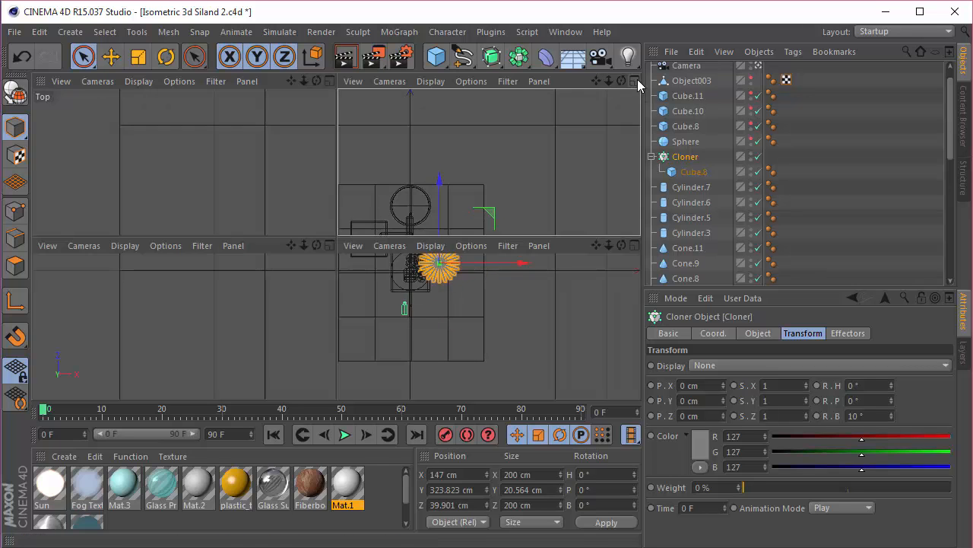
{"action": "middle_click", "coordinate": [456, 258]}
{"action": "scroll", "coordinate": [451, 232], "scroll_direction": "down", "scroll_amount": 5}
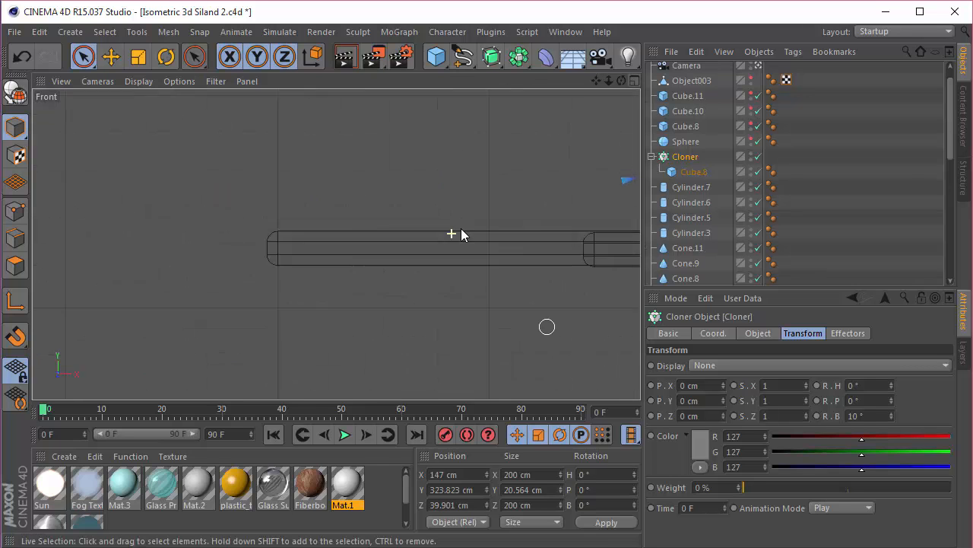
{"action": "scroll", "coordinate": [513, 213], "scroll_direction": "up", "scroll_amount": 3}
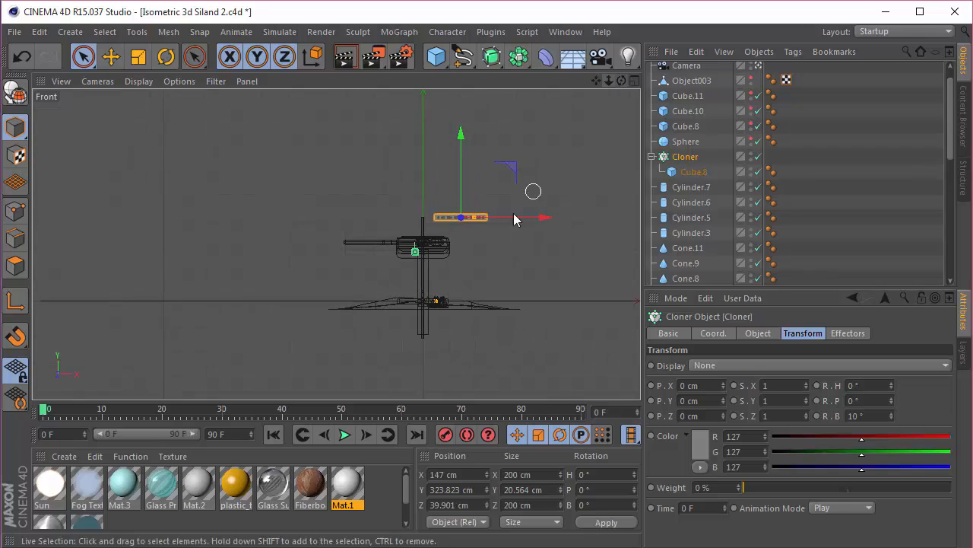
{"action": "scroll", "coordinate": [508, 218], "scroll_direction": "up", "scroll_amount": 3}
{"action": "left_click_drag", "start_coordinate": [508, 219], "coordinate": [414, 222]}
In the Isometric view, move the Cloner along the Z axis to about -175 cm, onto the top of the pole.
{"action": "left_click", "coordinate": [633, 82]}
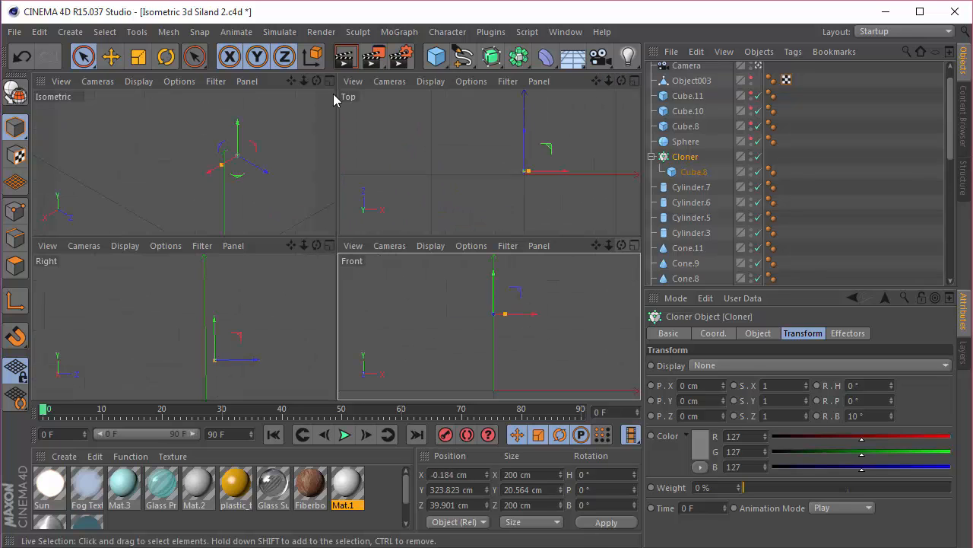
{"action": "left_click", "coordinate": [332, 86]}
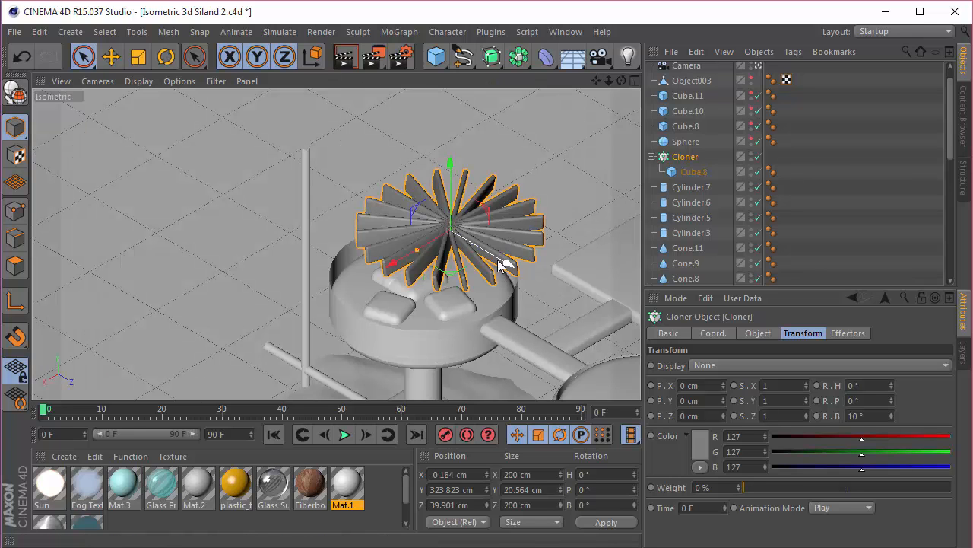
{"action": "left_click_drag", "start_coordinate": [504, 261], "coordinate": [344, 199]}
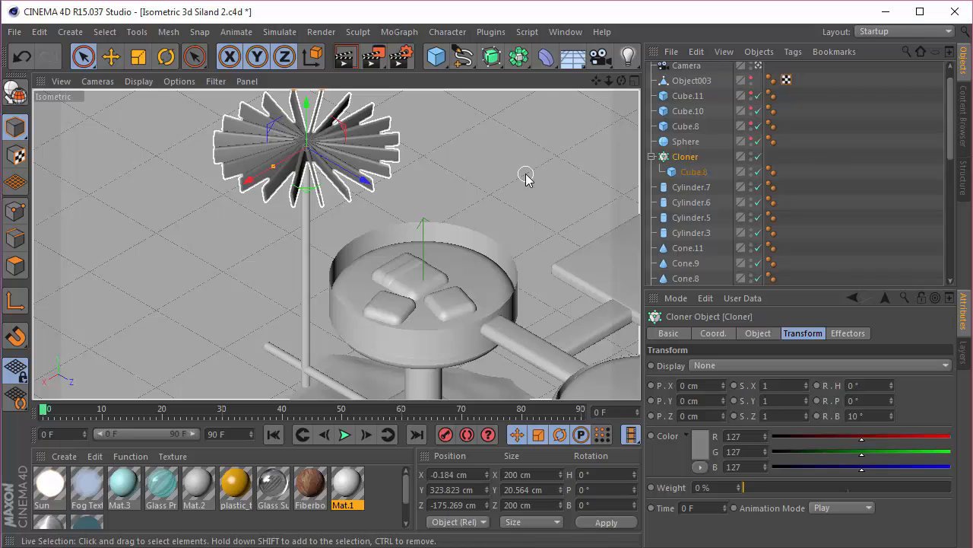
{"action": "scroll", "coordinate": [532, 163], "scroll_direction": "down", "scroll_amount": 3}
{"action": "left_click_drag", "start_coordinate": [598, 82], "coordinate": [580, 89]}
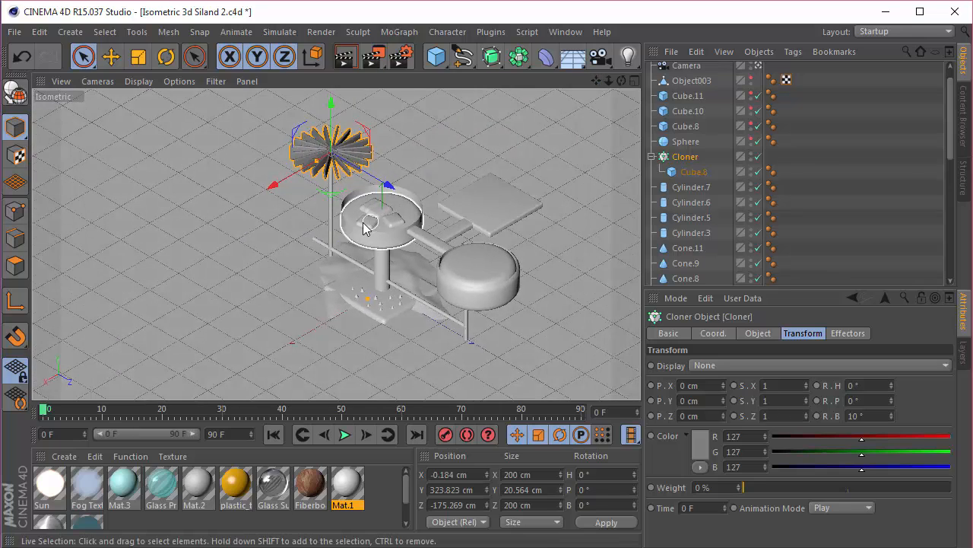
Try a radius of 69 cm on the radial Cloner, then undo the change.
{"action": "scroll", "coordinate": [368, 205], "scroll_direction": "up", "scroll_amount": 3}
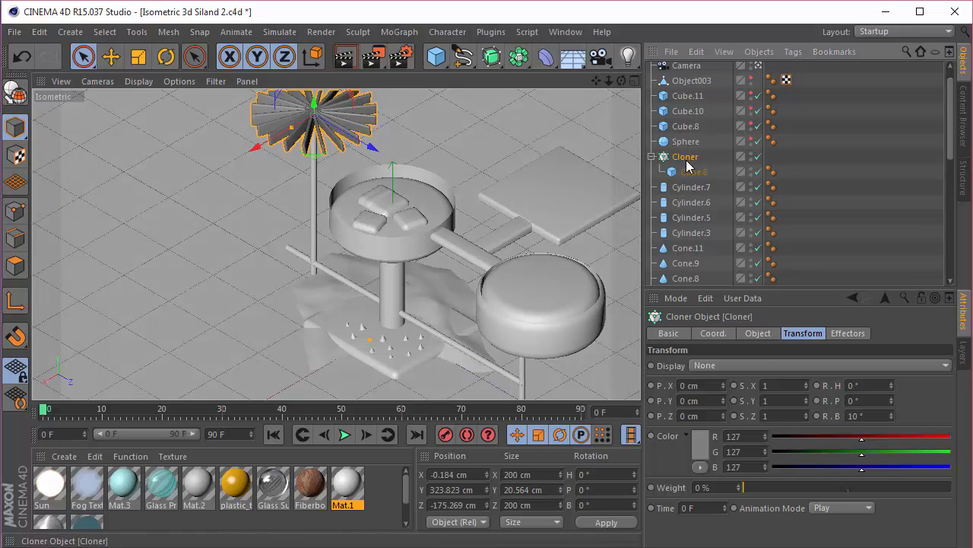
{"action": "left_click", "coordinate": [759, 335]}
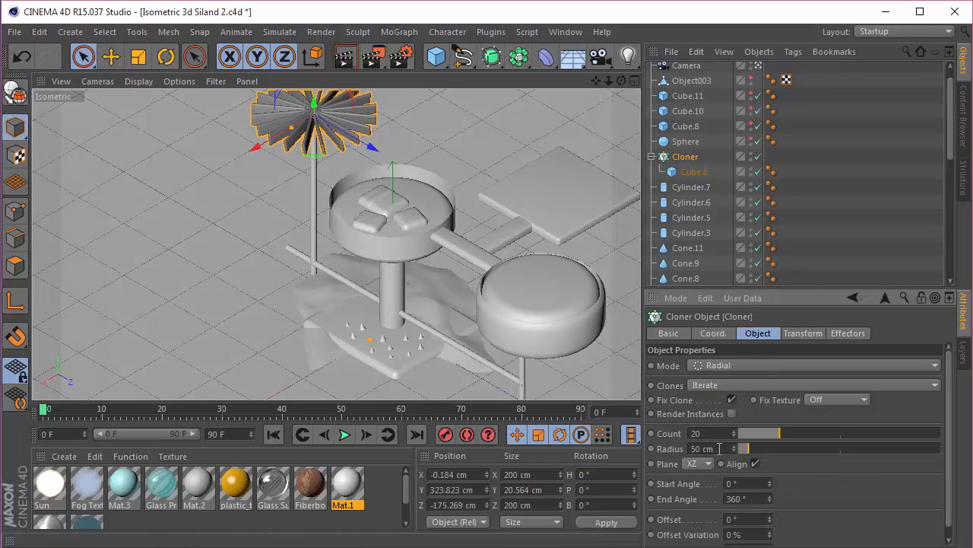
{"action": "left_click_drag", "start_coordinate": [751, 448], "coordinate": [747, 449]}
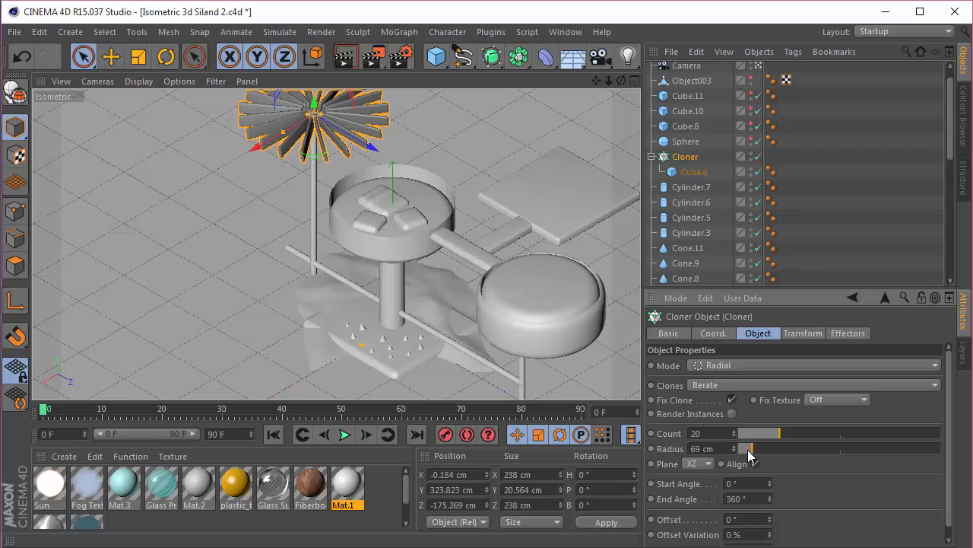
{"action": "key", "text": "ctrl+z"}
{"action": "left_click_drag", "start_coordinate": [597, 81], "coordinate": [582, 147]}
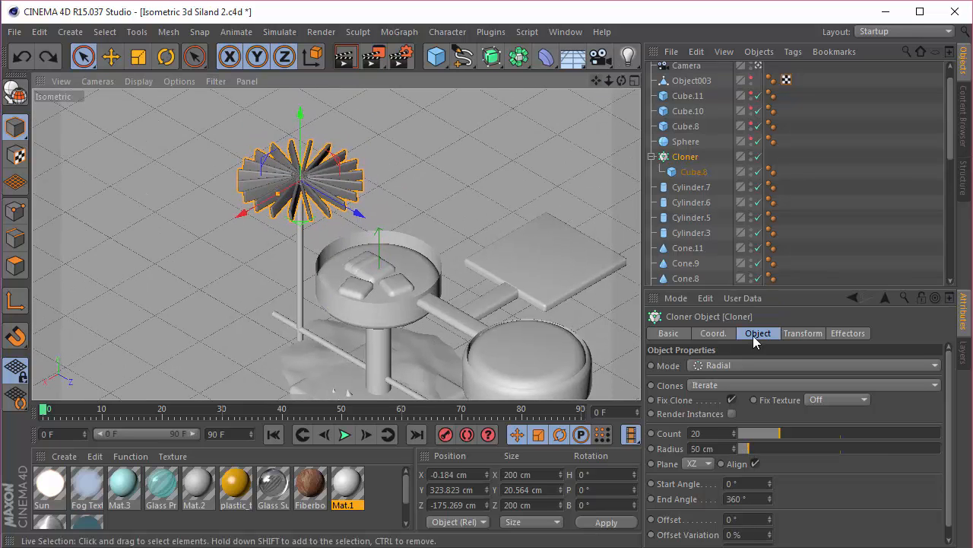
Collapse the Cloner's hierarchy and reveal the Sphere on the round room's roof, showing its object settings.
{"action": "left_click", "coordinate": [651, 156]}
{"action": "left_click", "coordinate": [751, 141]}
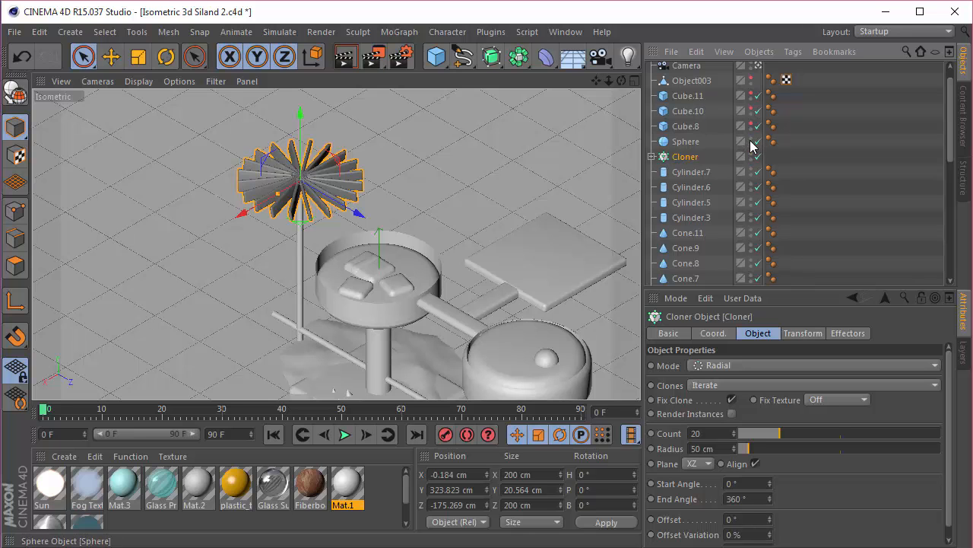
{"action": "scroll", "coordinate": [551, 368], "scroll_direction": "up", "scroll_amount": 5}
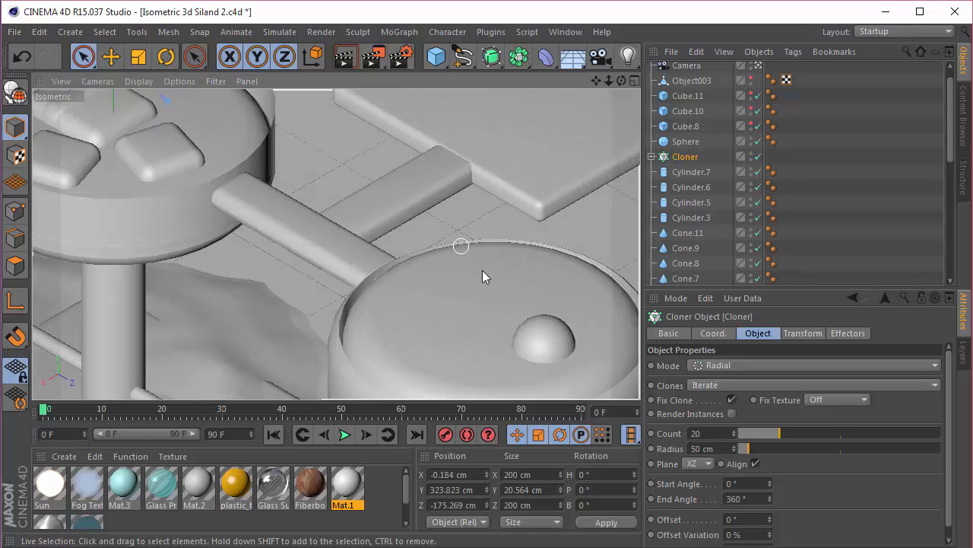
{"action": "left_click", "coordinate": [689, 143]}
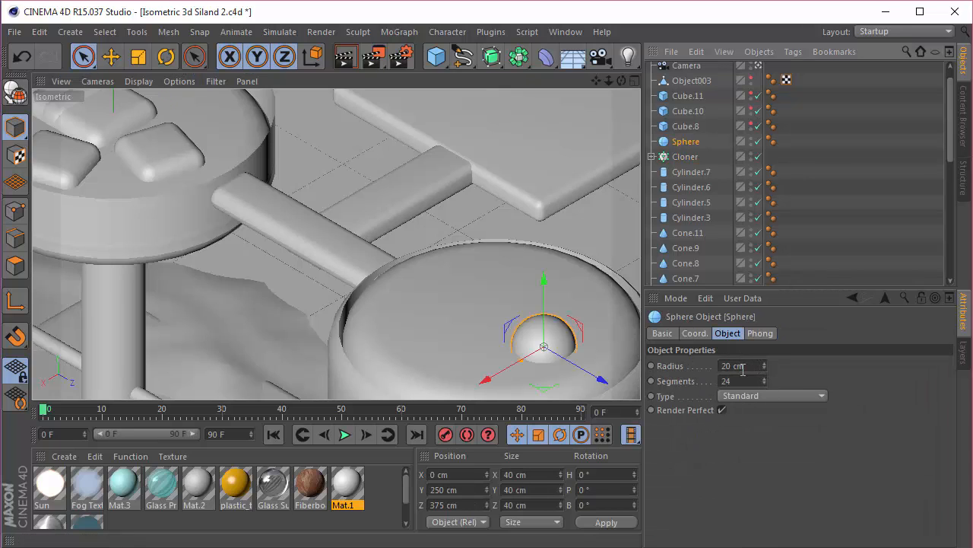
Reveal Cube.8, the upright block at the edge of the square platform, and show its object settings.
{"action": "left_click", "coordinate": [699, 126]}
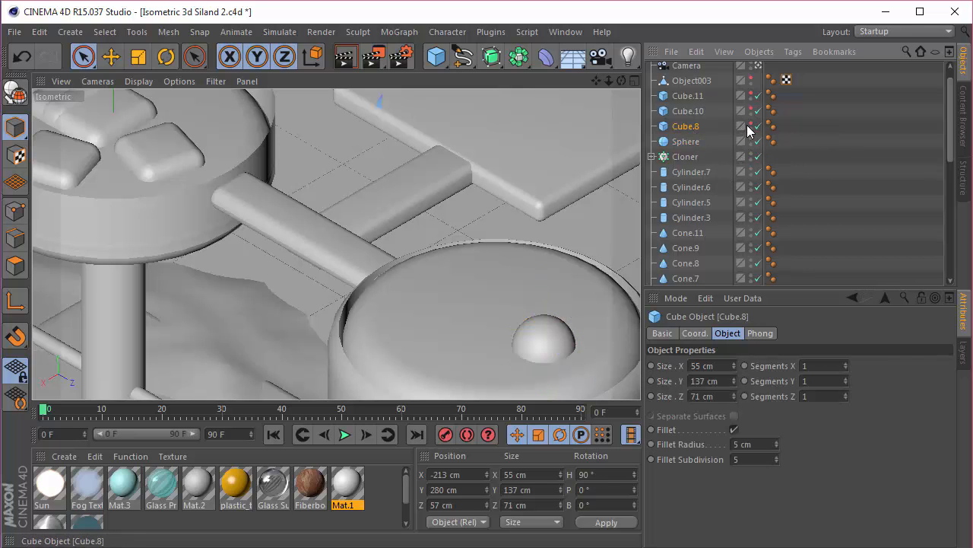
{"action": "scroll", "coordinate": [588, 121], "scroll_direction": "down", "scroll_amount": 8}
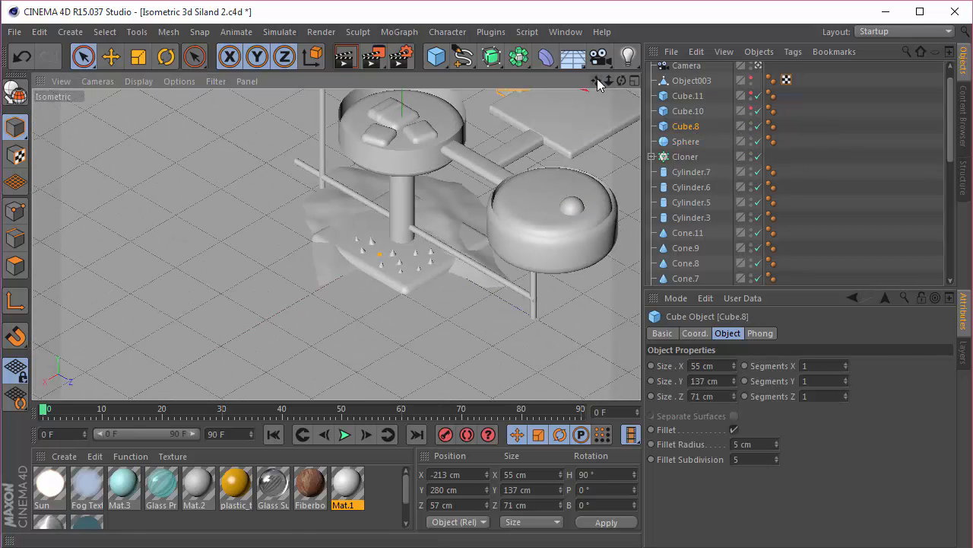
{"action": "left_click_drag", "start_coordinate": [597, 79], "coordinate": [580, 100]}
{"action": "scroll", "coordinate": [510, 161], "scroll_direction": "up", "scroll_amount": 5}
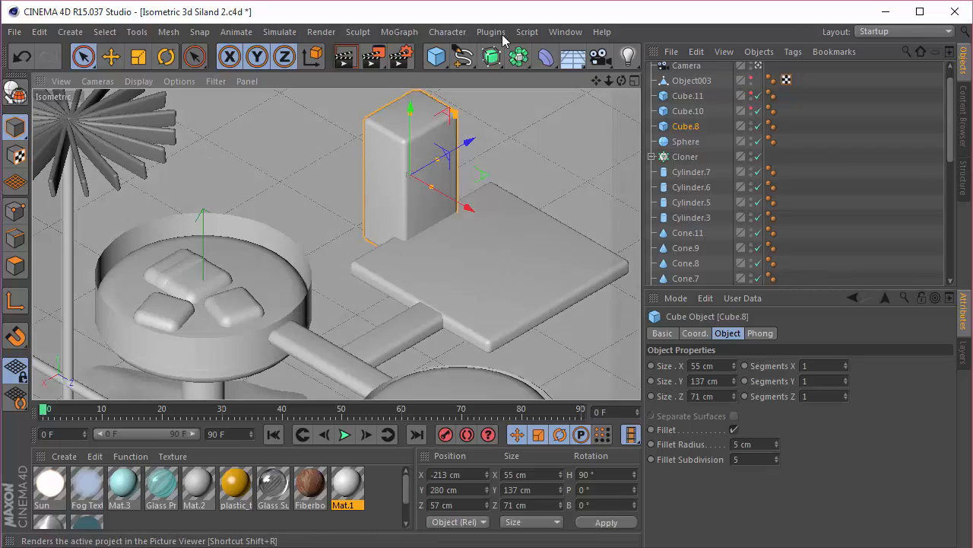
{"action": "scroll", "coordinate": [412, 207], "scroll_direction": "up", "scroll_amount": 3}
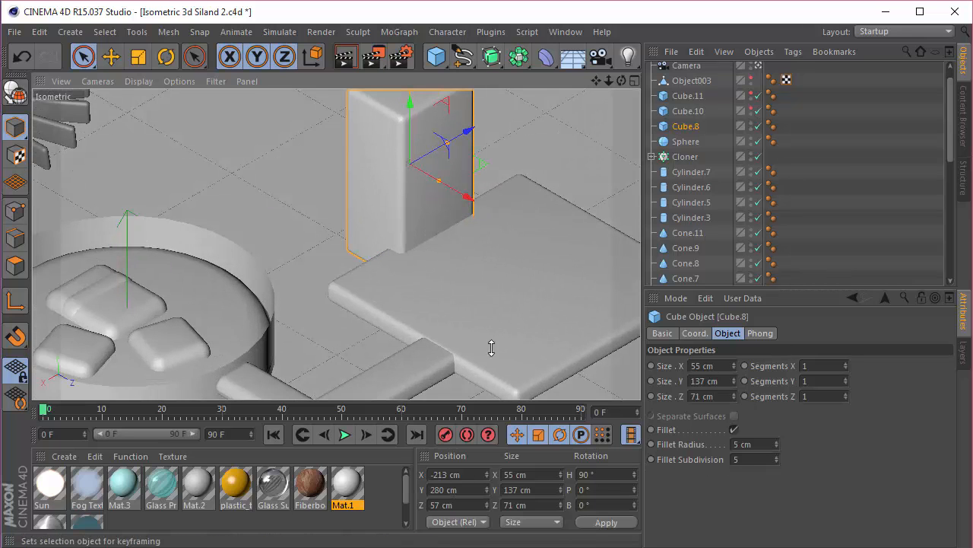
Reveal Cube.10, the cap on the upright block, and Cube.11, the thin slab extending over the square platform.
{"action": "left_click", "coordinate": [697, 112]}
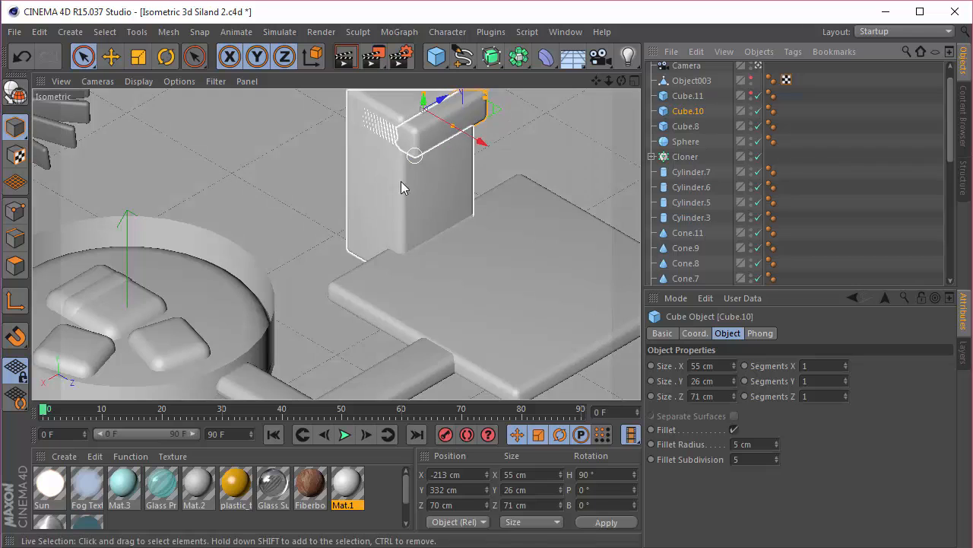
{"action": "left_click", "coordinate": [699, 96]}
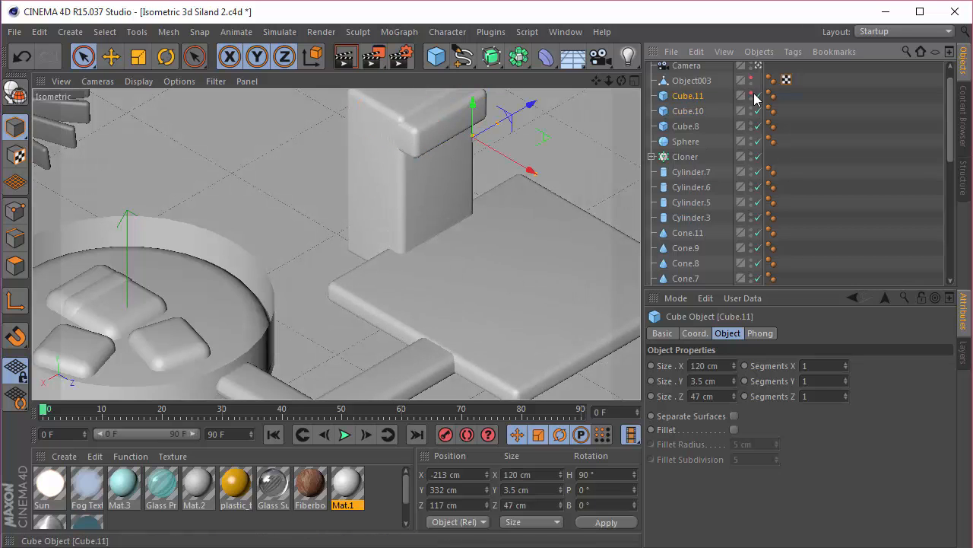
{"action": "left_click", "coordinate": [752, 94]}
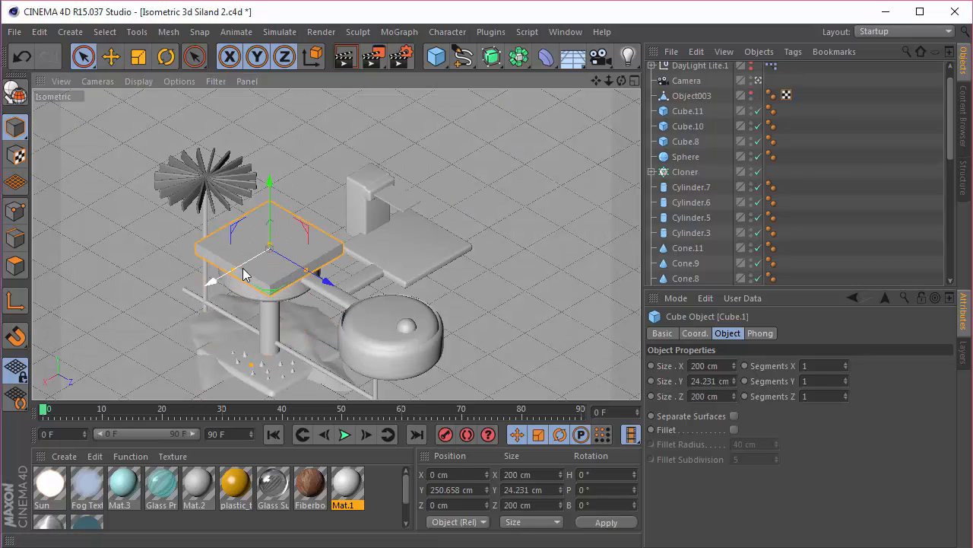
Try moving the temporary flat cube along X to about -360 cm, undo the move and delete the cube.
{"action": "left_click_drag", "start_coordinate": [243, 274], "coordinate": [392, 201]}
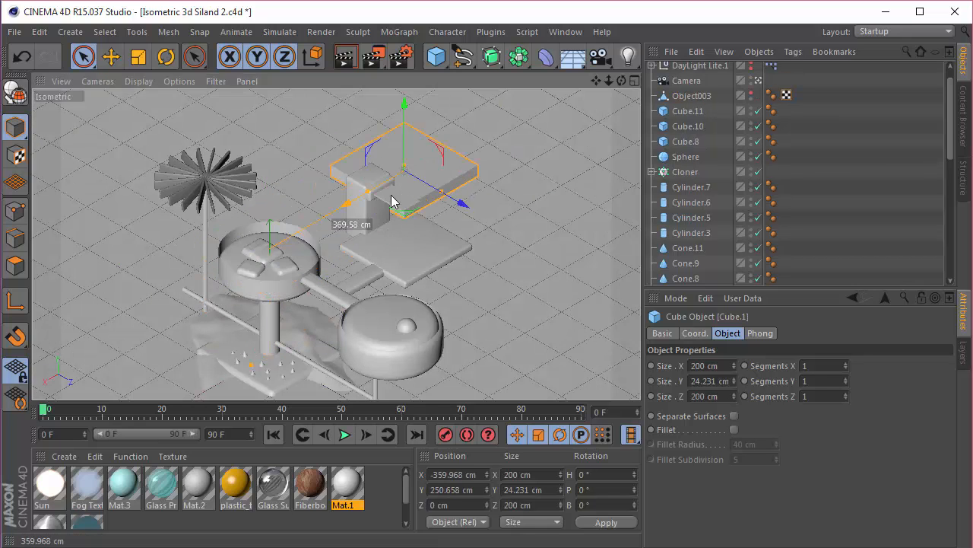
{"action": "key", "text": "ctrl+z"}
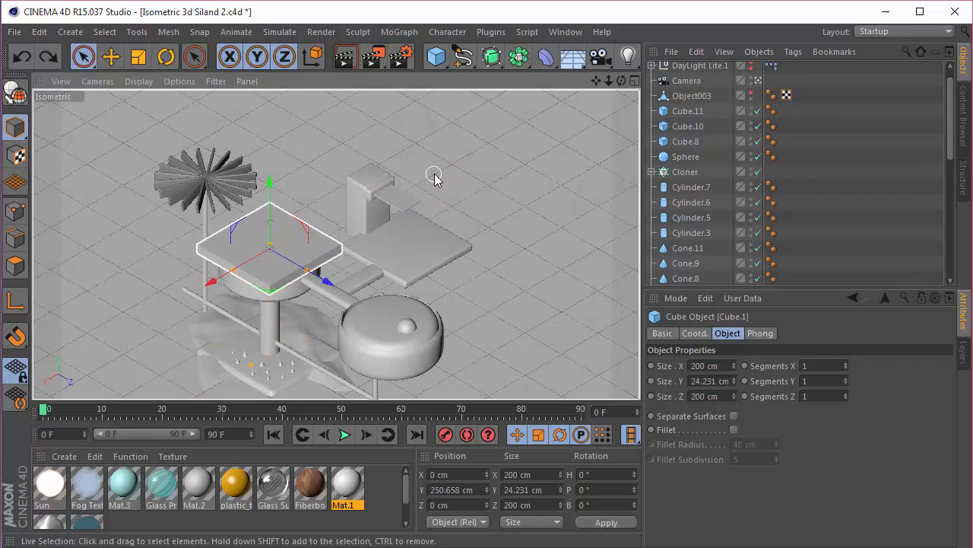
{"action": "key", "text": "Delete"}
Add a 200 cm cube as the parent of Cube.8 at its position, then take Cube.8 out of it.
{"action": "scroll", "coordinate": [407, 230], "scroll_direction": "up", "scroll_amount": 5}
{"action": "left_click", "coordinate": [682, 98]}
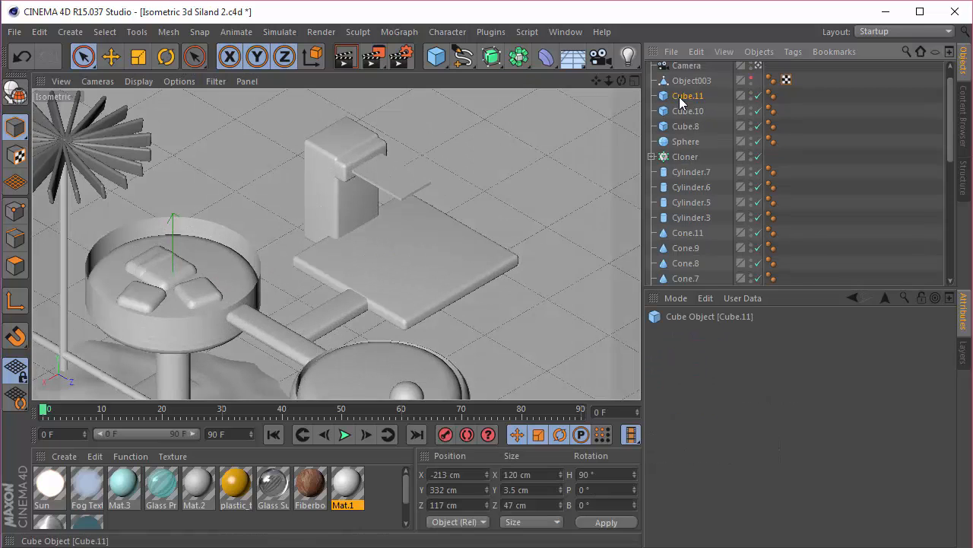
{"action": "left_click", "coordinate": [350, 174]}
{"action": "scroll", "coordinate": [347, 179], "scroll_direction": "up", "scroll_amount": 5}
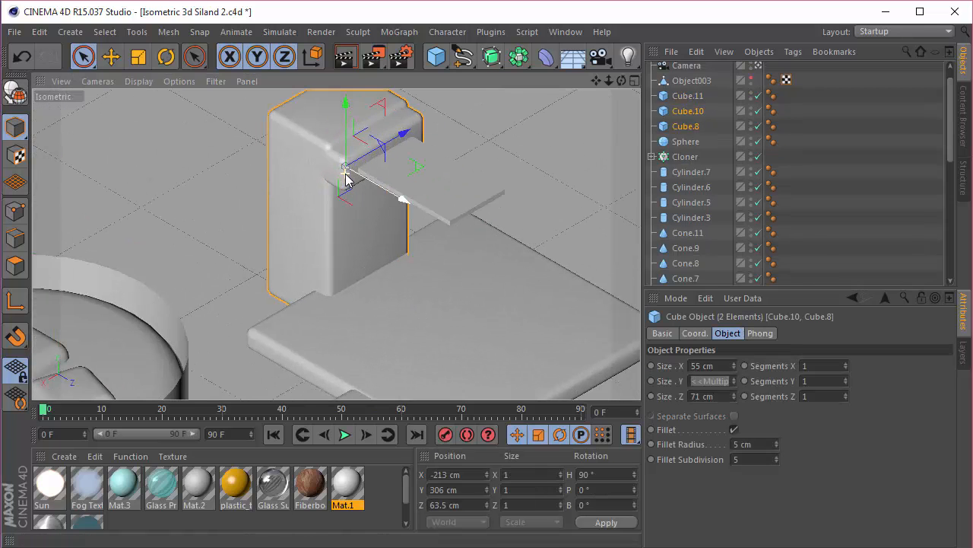
{"action": "left_click", "coordinate": [685, 126]}
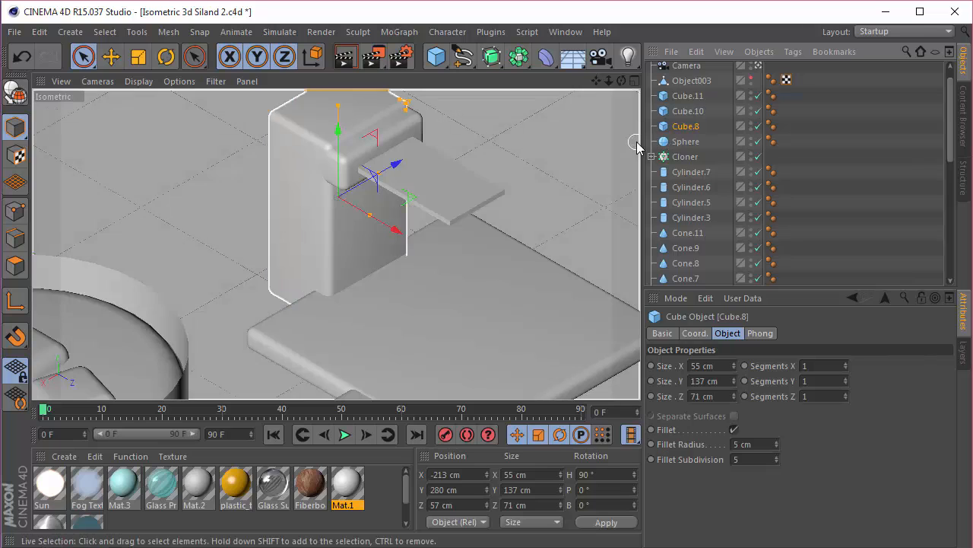
{"action": "left_click", "coordinate": [437, 61], "text": "alt"}
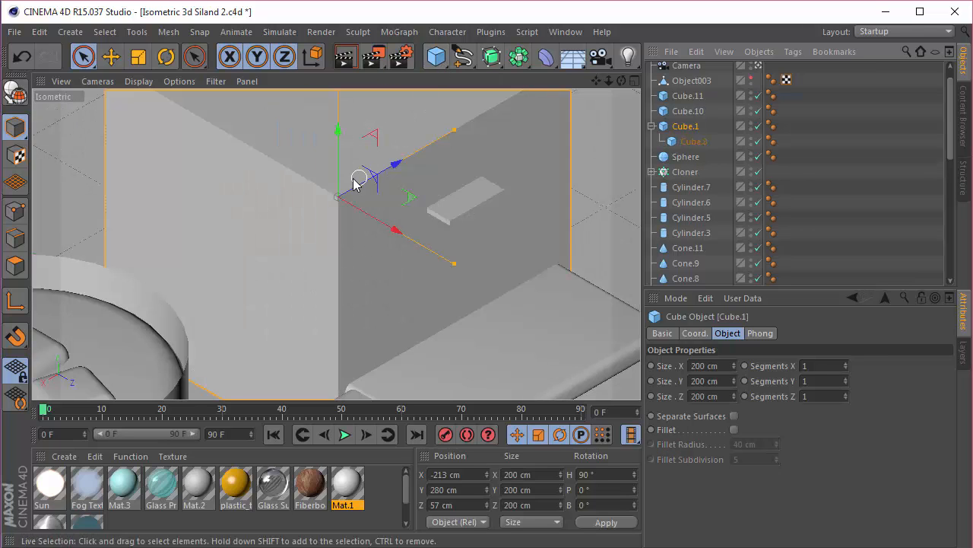
{"action": "scroll", "coordinate": [355, 174], "scroll_direction": "down", "scroll_amount": 4}
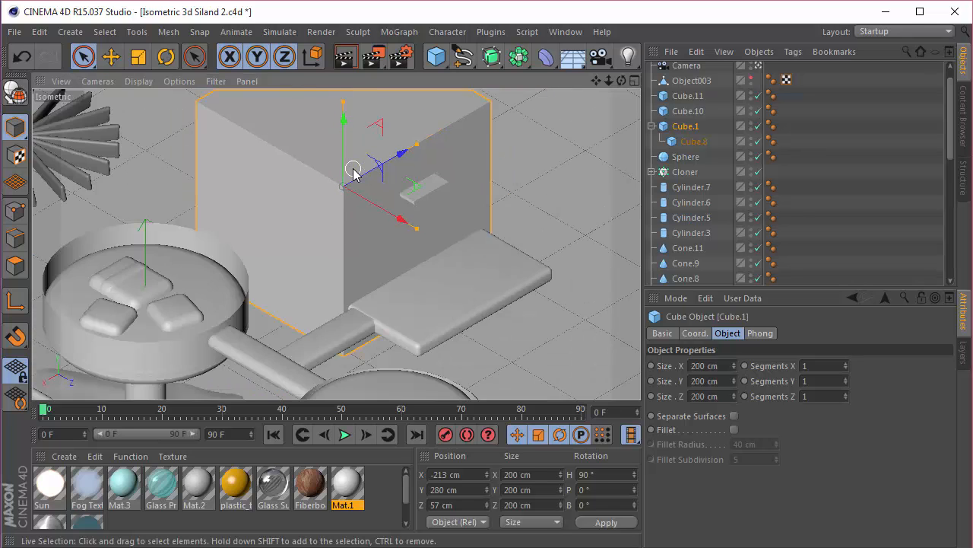
{"action": "scroll", "coordinate": [692, 160], "scroll_direction": "up", "scroll_amount": 1}
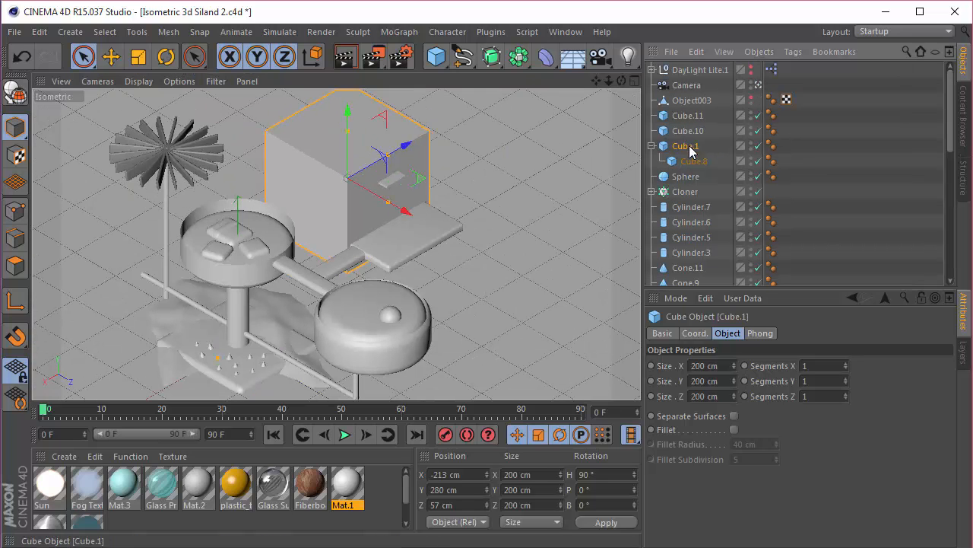
{"action": "left_click_drag", "start_coordinate": [699, 146], "coordinate": [688, 142]}
{"action": "scroll", "coordinate": [369, 156], "scroll_direction": "up", "scroll_amount": 3}
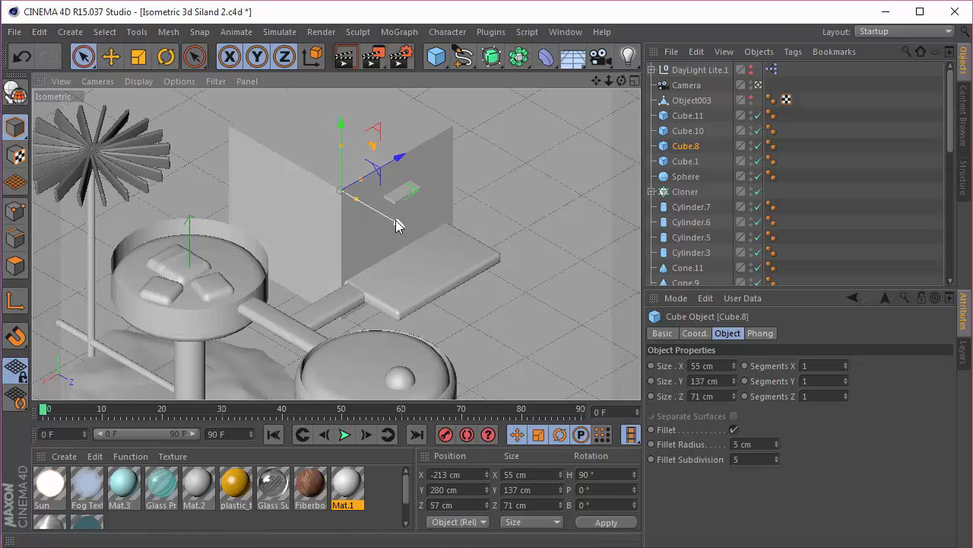
Try shifting Cube.8 to about Z 100 cm and the temporary cube to about Z 200 cm, then delete the temporary cube.
{"action": "left_click_drag", "start_coordinate": [402, 220], "coordinate": [415, 235]}
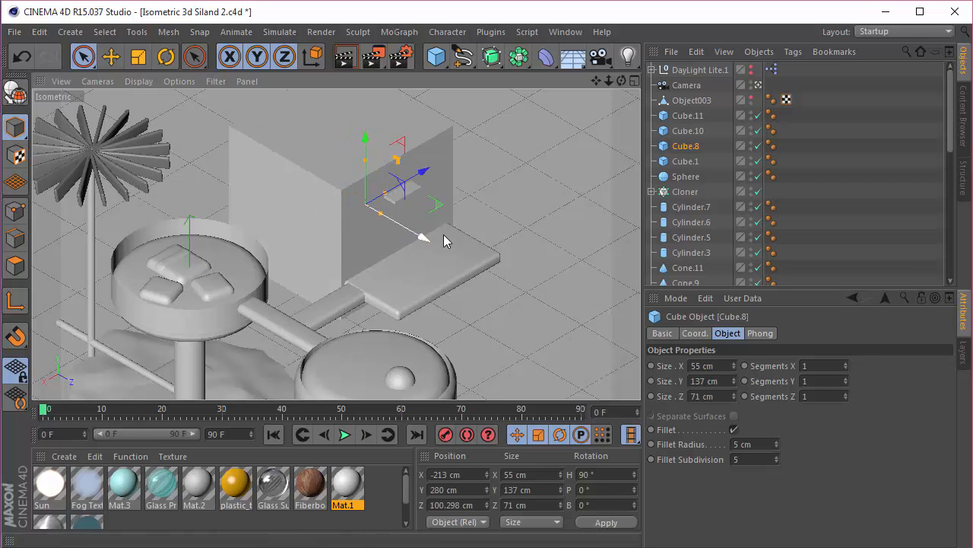
{"action": "left_click", "coordinate": [689, 130]}
{"action": "left_click", "coordinate": [685, 161]}
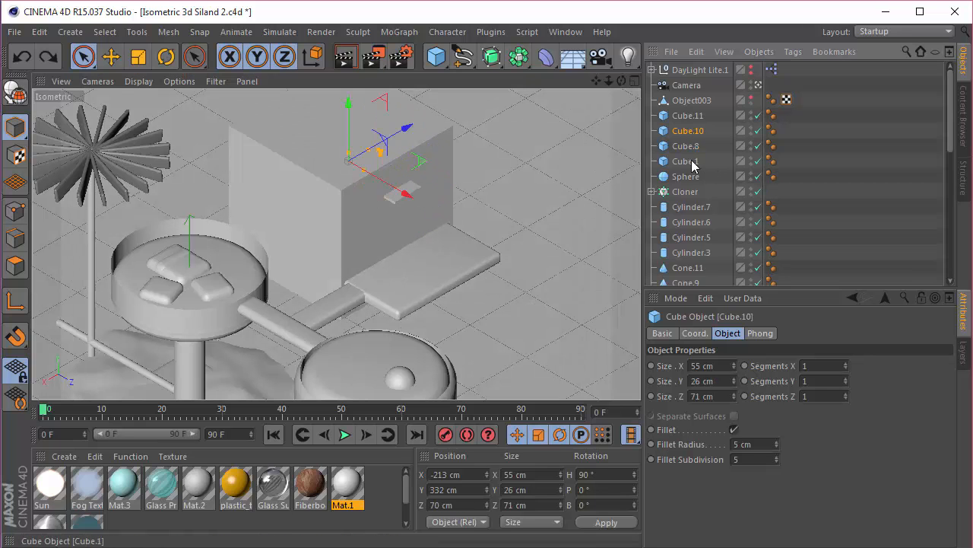
{"action": "left_click_drag", "start_coordinate": [417, 231], "coordinate": [441, 319]}
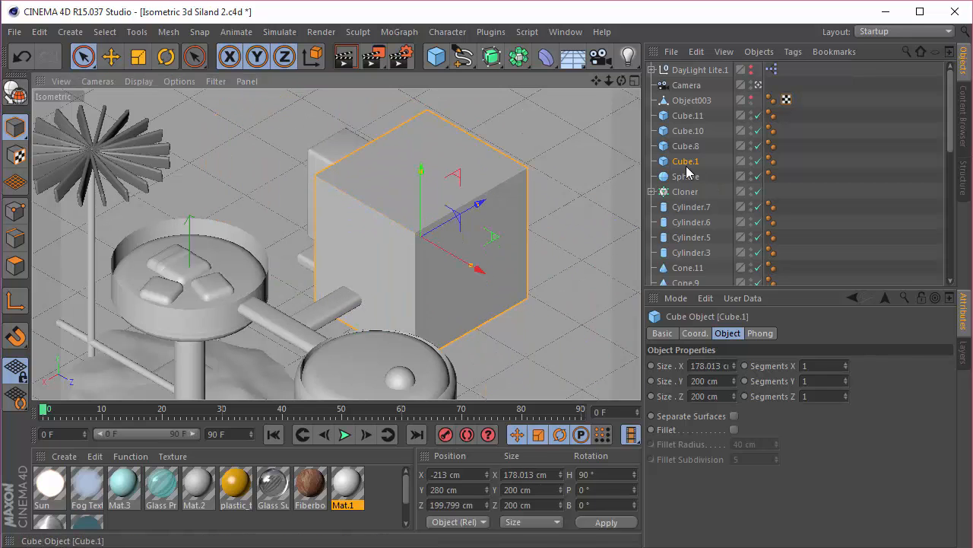
{"action": "key", "text": "Delete"}
Reveal the cushion-shaped polygon object Object003 on the square platform and frame it in the Isometric view.
{"action": "scroll", "coordinate": [437, 183], "scroll_direction": "up", "scroll_amount": 3}
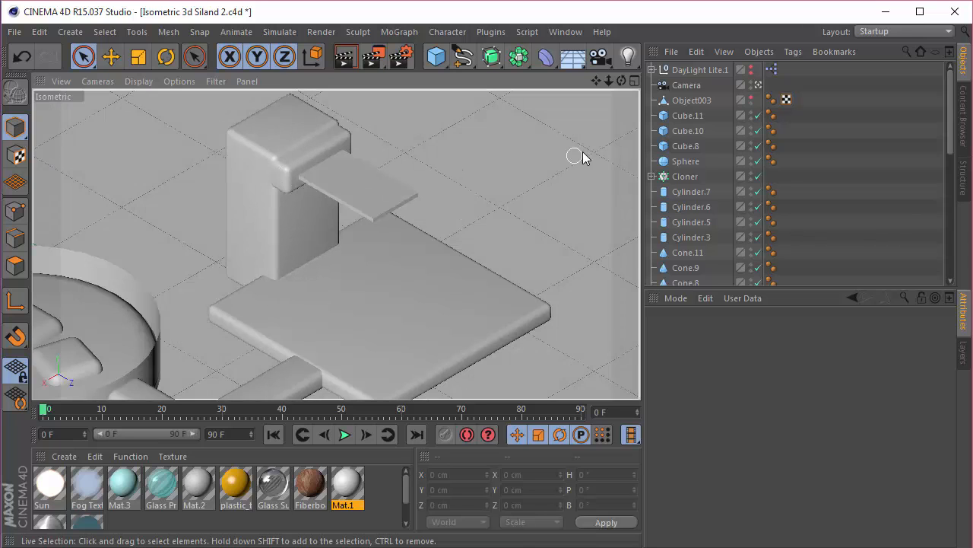
{"action": "left_click", "coordinate": [689, 116]}
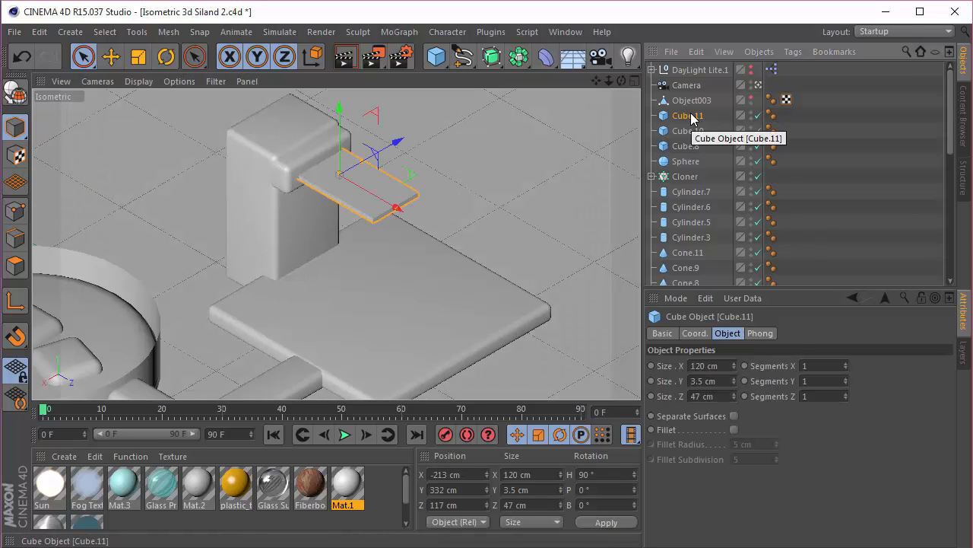
{"action": "left_click", "coordinate": [692, 101]}
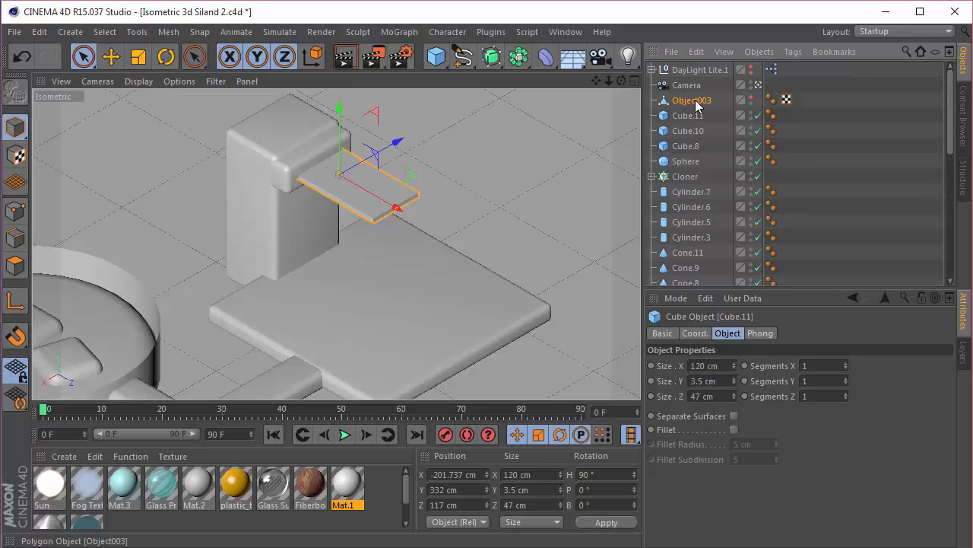
{"action": "left_click", "coordinate": [751, 101]}
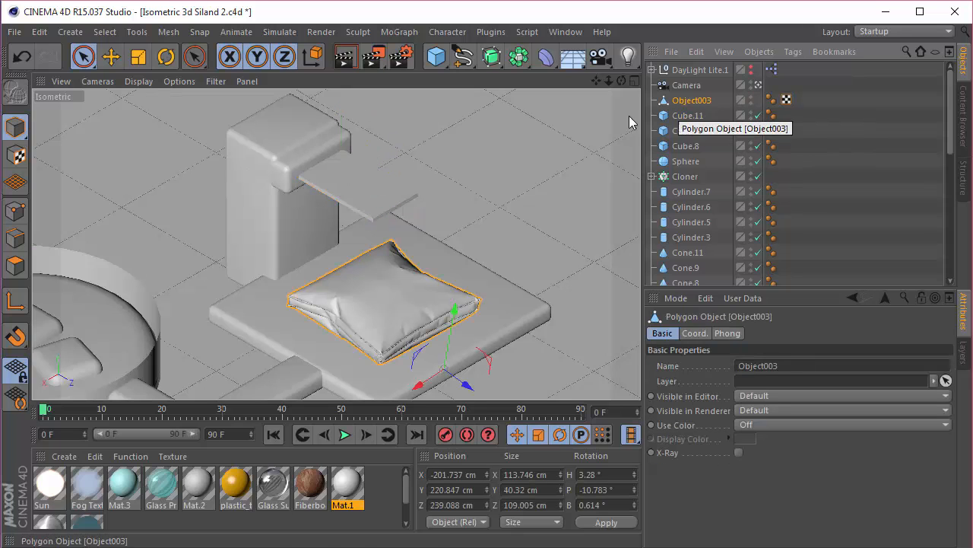
{"action": "key", "text": "o"}
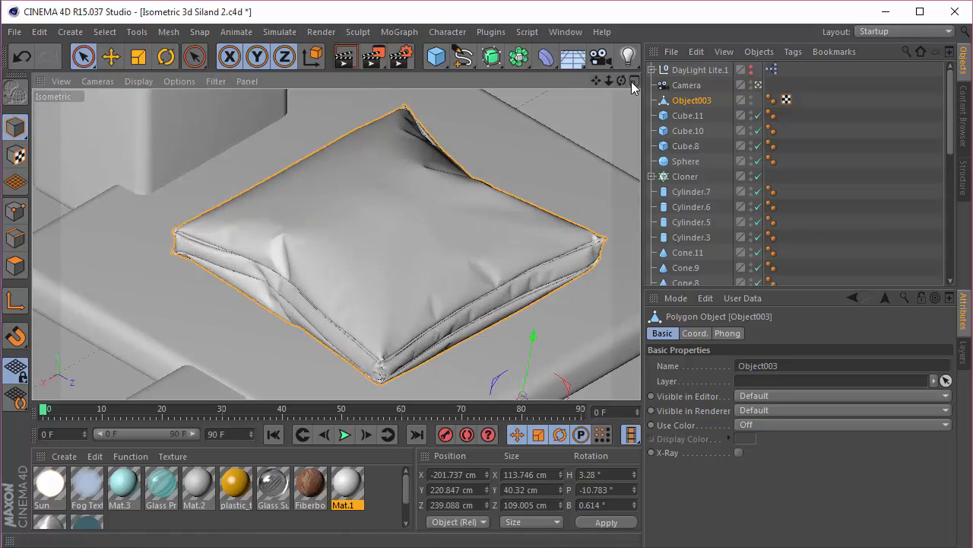
Review the whole island and compare it with the original tutorial video on the Vimeo page in the browser.
{"action": "scroll", "coordinate": [349, 221], "scroll_direction": "down", "scroll_amount": 10}
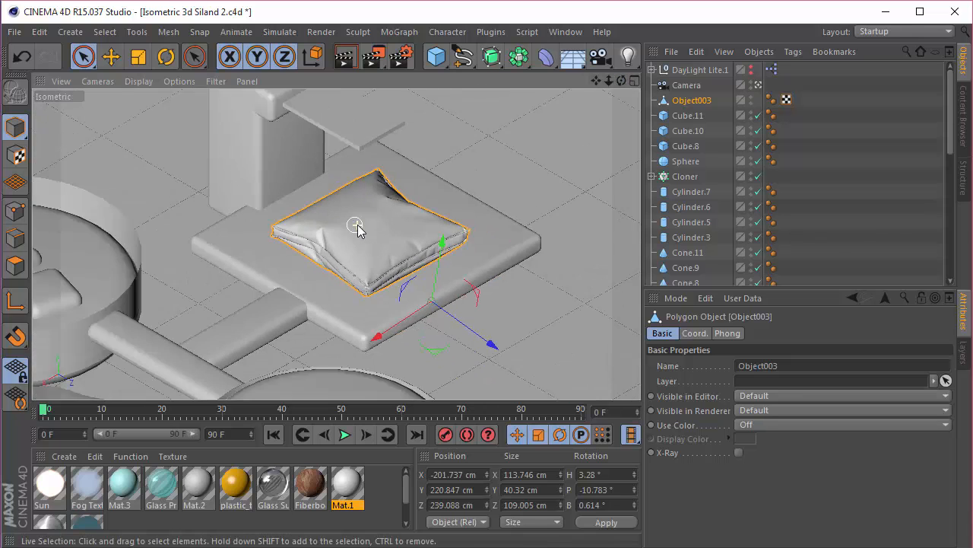
{"action": "scroll", "coordinate": [359, 229], "scroll_direction": "up", "scroll_amount": 8}
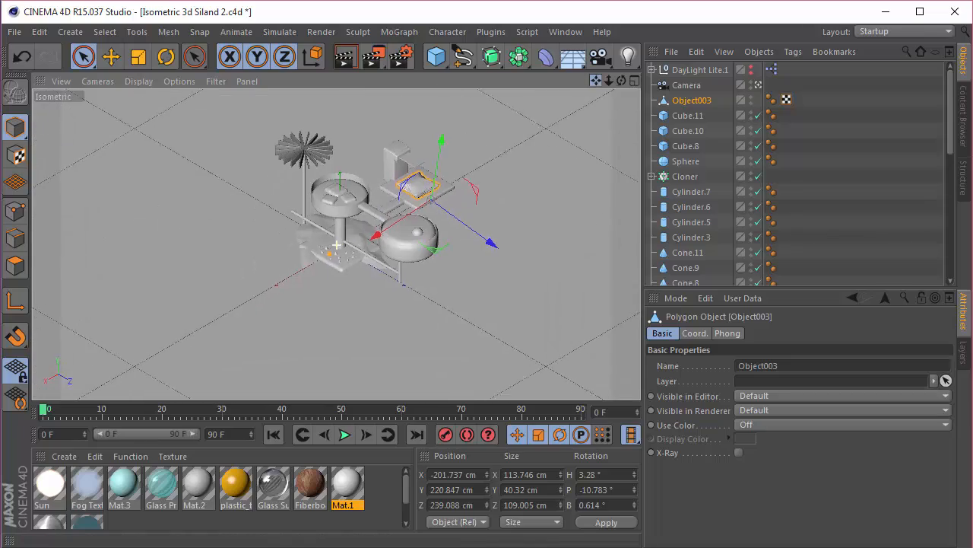
{"action": "left_click_drag", "start_coordinate": [610, 81], "coordinate": [543, 80]}
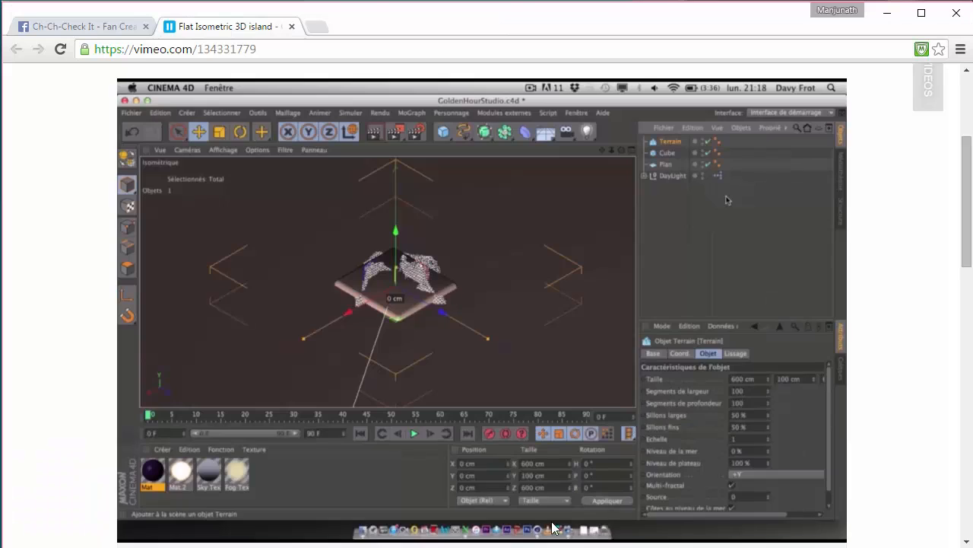
{"action": "scroll", "coordinate": [326, 457], "scroll_direction": "down", "scroll_amount": 4}
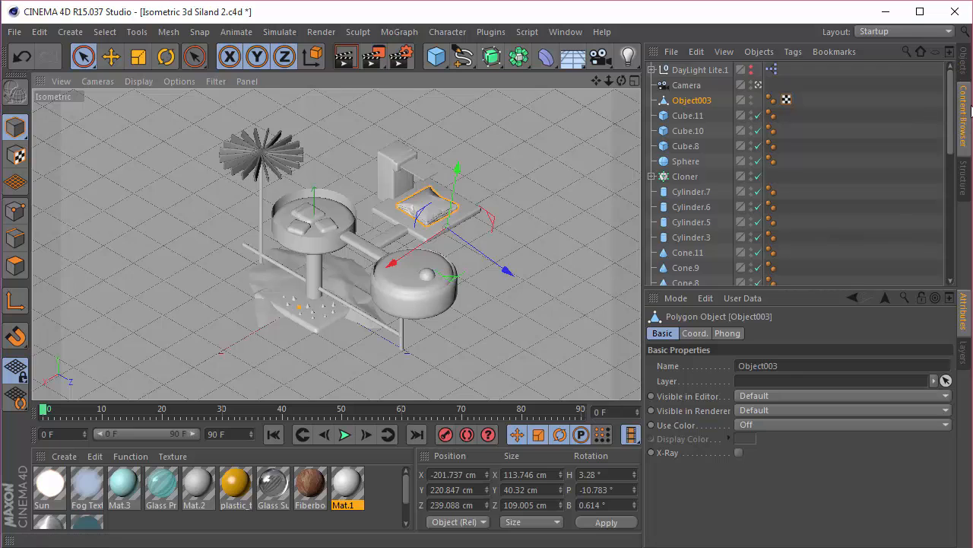
Browse the light kit scene presets in the content library, highlighting GoldenHour, and return to the scene's object list.
{"action": "left_click", "coordinate": [962, 114]}
{"action": "double_click", "coordinate": [913, 105]}
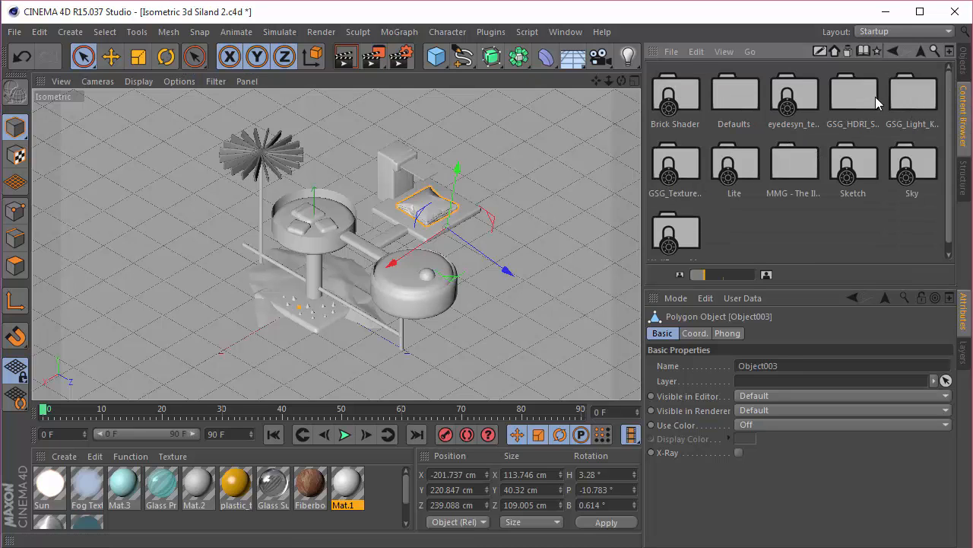
{"action": "double_click", "coordinate": [930, 98]}
{"action": "scroll", "coordinate": [913, 99], "scroll_direction": "down", "scroll_amount": 5}
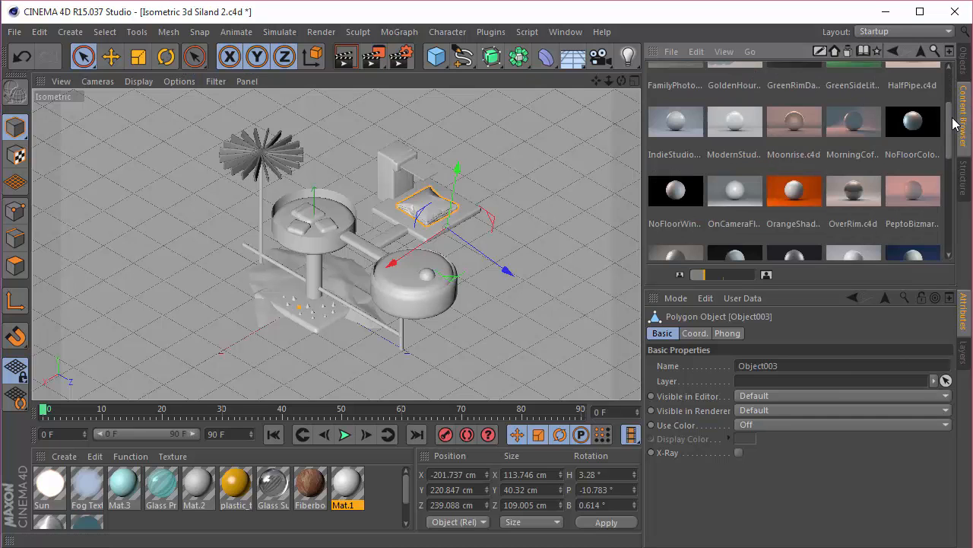
{"action": "scroll", "coordinate": [950, 114], "scroll_direction": "up", "scroll_amount": 3}
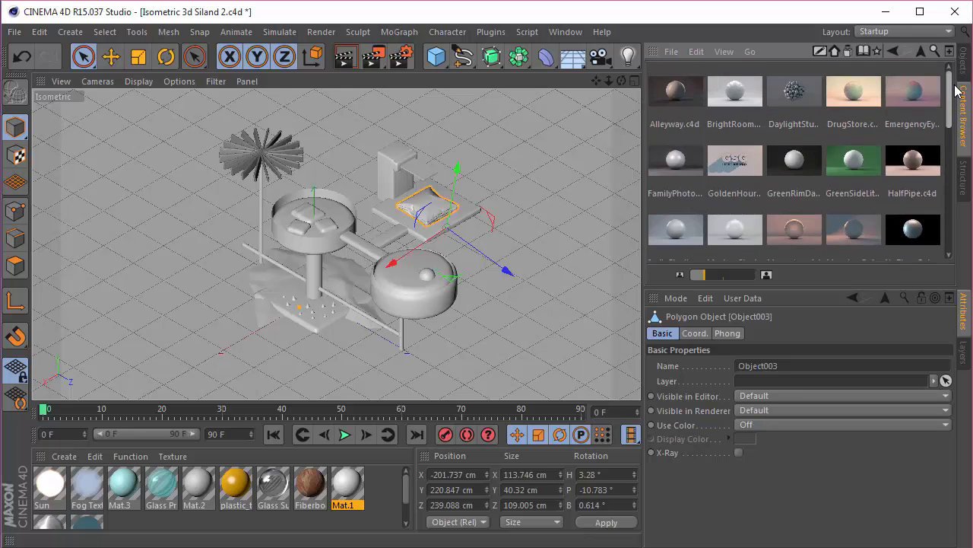
{"action": "left_click", "coordinate": [719, 120]}
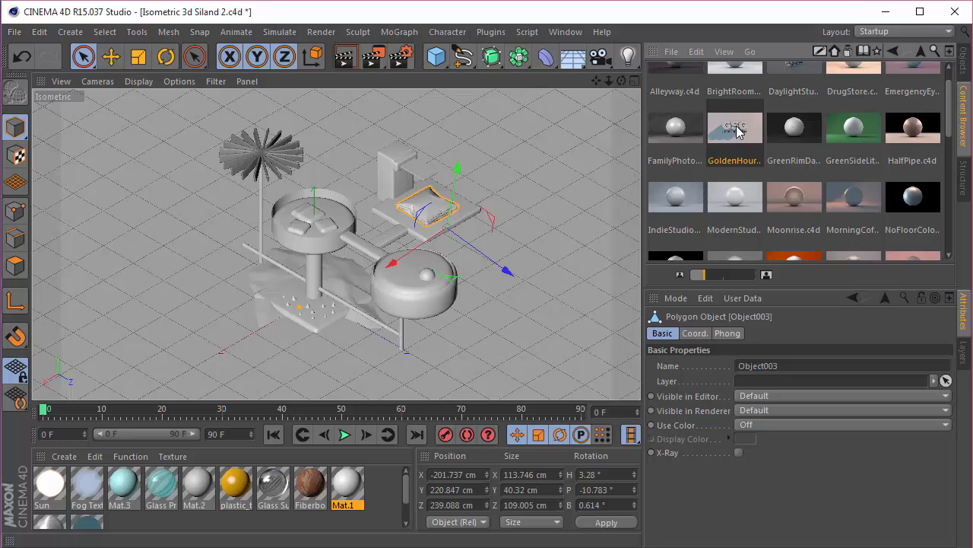
{"action": "left_click", "coordinate": [962, 66]}
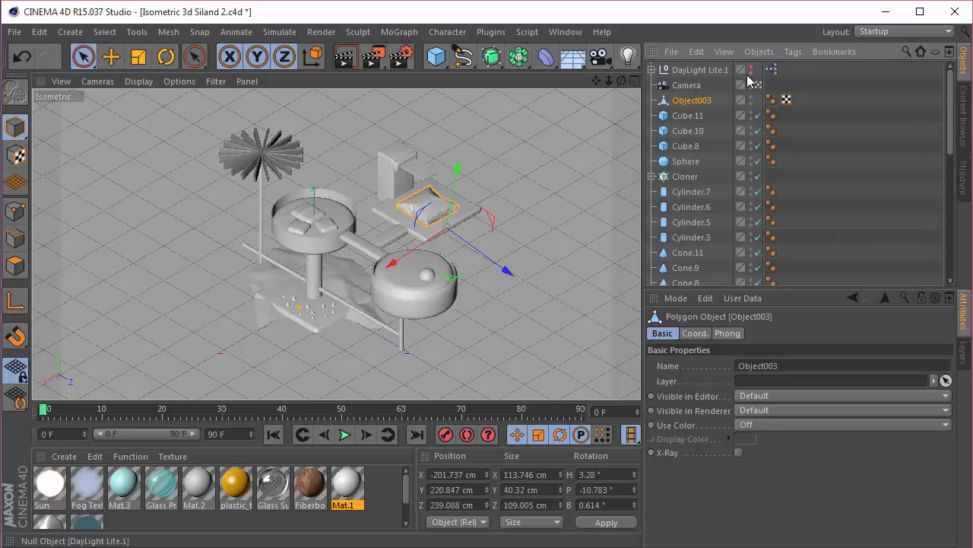
Examine the sun options of the DayLight Lite.1 rig, including the sun color's RGB values.
{"action": "left_click", "coordinate": [692, 69]}
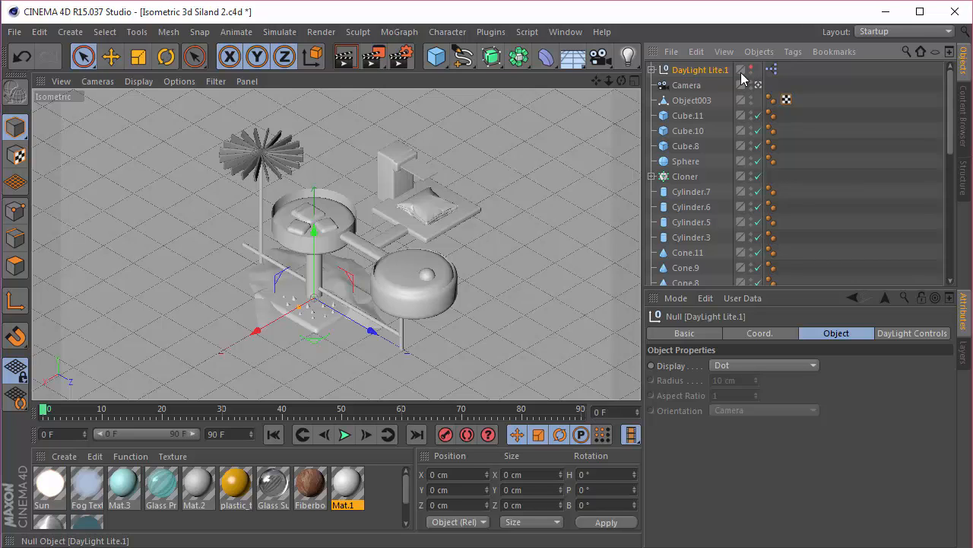
{"action": "left_click", "coordinate": [904, 333]}
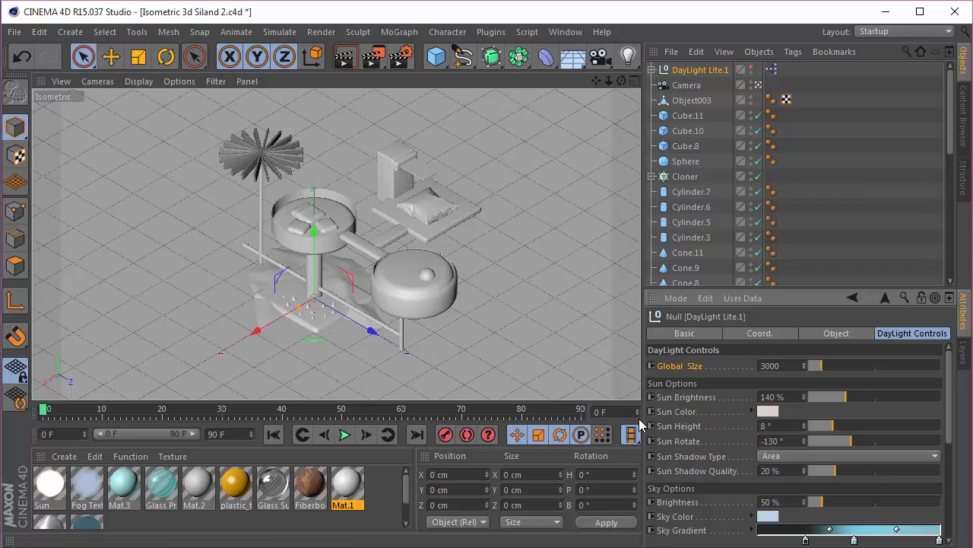
{"action": "left_click", "coordinate": [768, 412]}
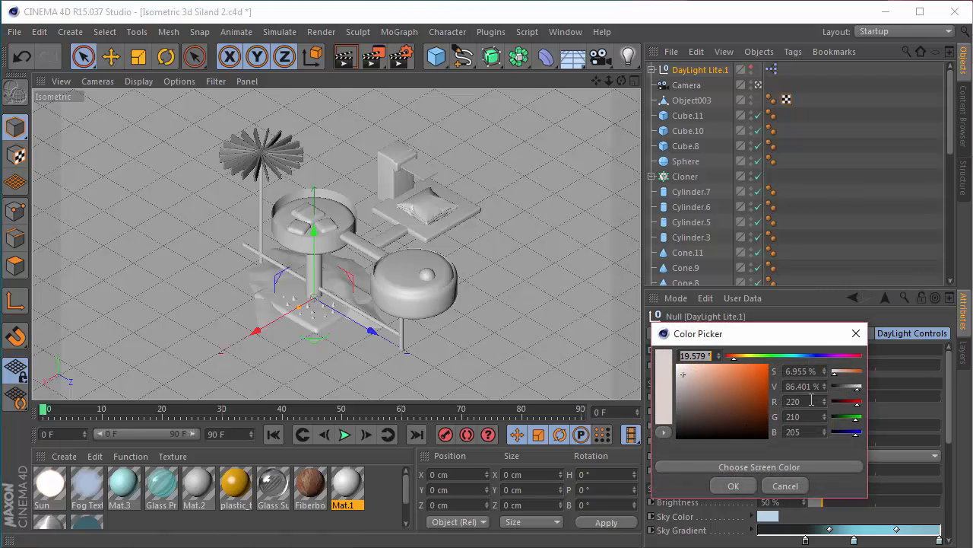
{"action": "left_click", "coordinate": [750, 486]}
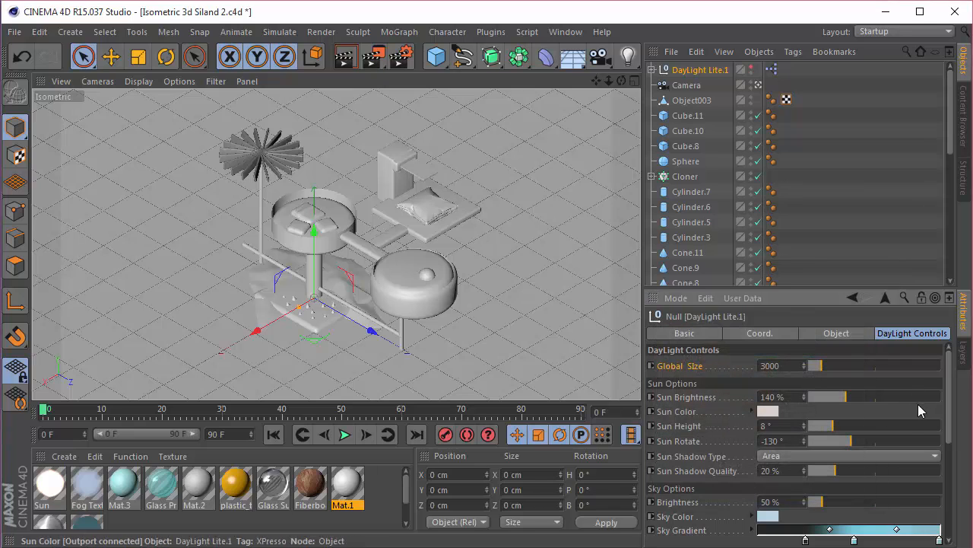
Examine the sky options of the DayLight Lite.1 rig, including the sky color's RGB values.
{"action": "scroll", "coordinate": [950, 403], "scroll_direction": "down", "scroll_amount": 1}
{"action": "left_click_drag", "start_coordinate": [949, 403], "coordinate": [949, 418]}
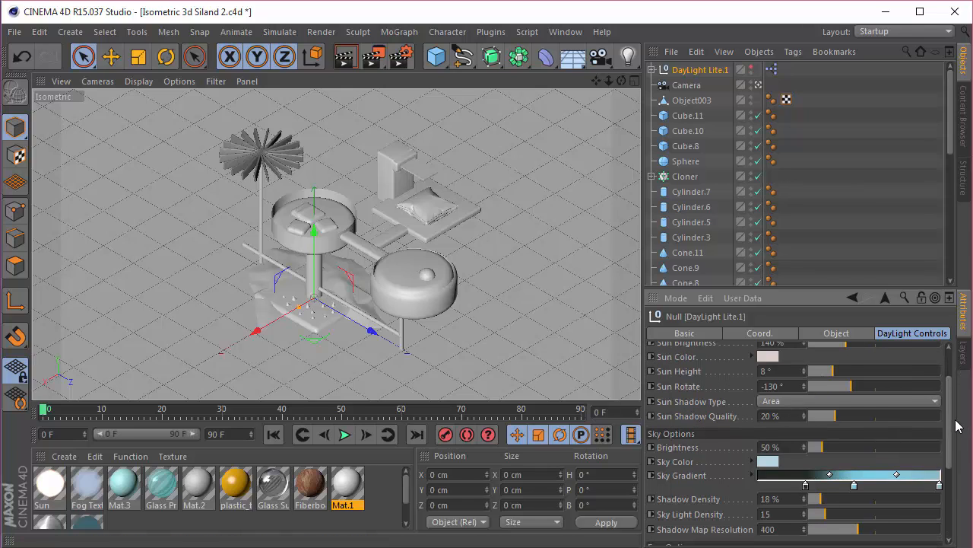
{"action": "left_click_drag", "start_coordinate": [949, 422], "coordinate": [949, 436]}
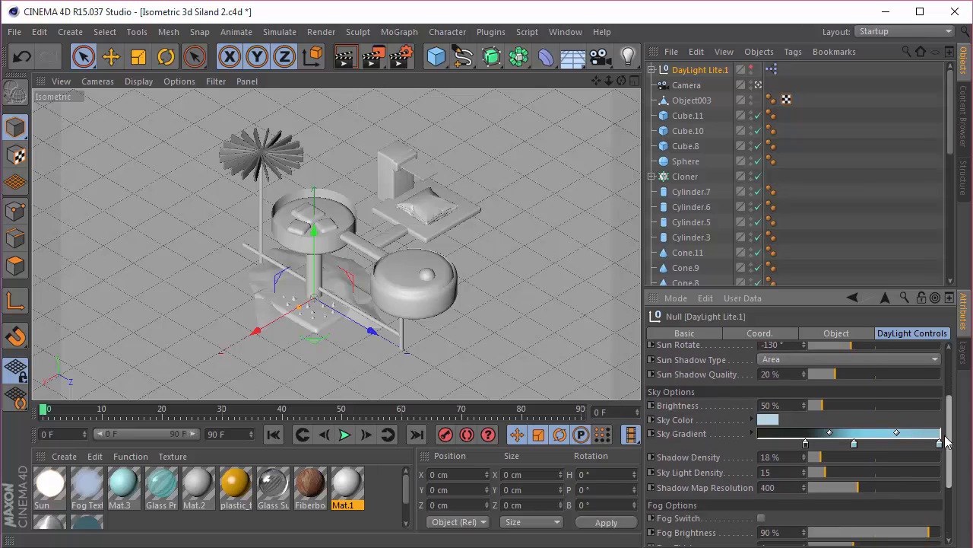
{"action": "left_click", "coordinate": [769, 421]}
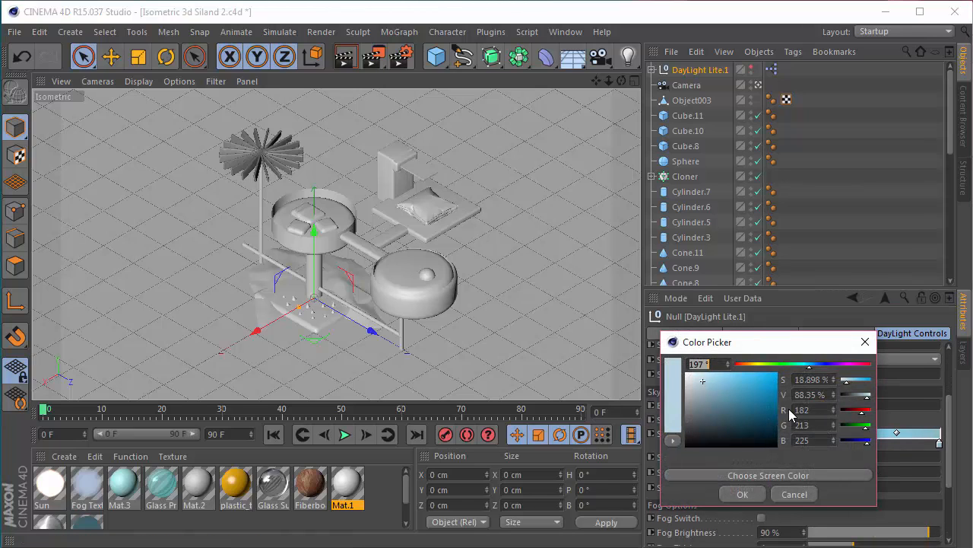
{"action": "left_click", "coordinate": [738, 495]}
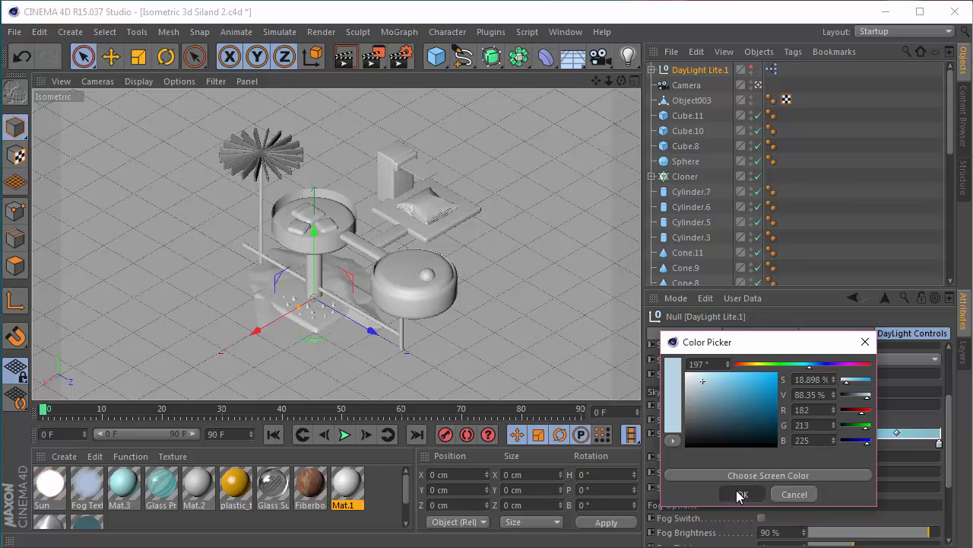
{"action": "left_click_drag", "start_coordinate": [955, 434], "coordinate": [956, 381]}
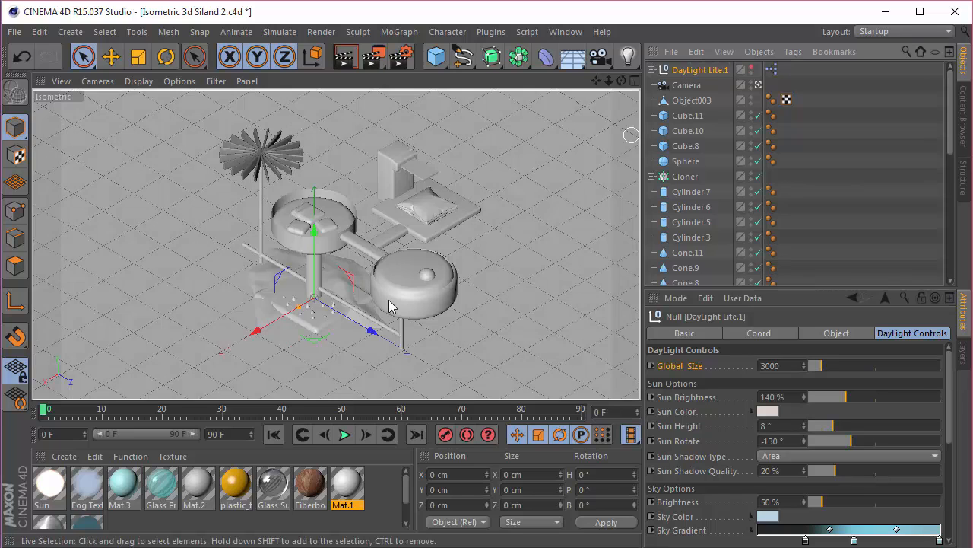
Check the color and object assignments of material Mat.1 in the untextured island scene.
{"action": "mouse_move", "coordinate": [406, 480]}
{"action": "left_mouse_down"}
{"action": "mouse_move", "coordinate": [404, 505]}
{"action": "mouse_move", "coordinate": [411, 465]}
{"action": "mouse_move", "coordinate": [413, 479]}
{"action": "left_mouse_up"}
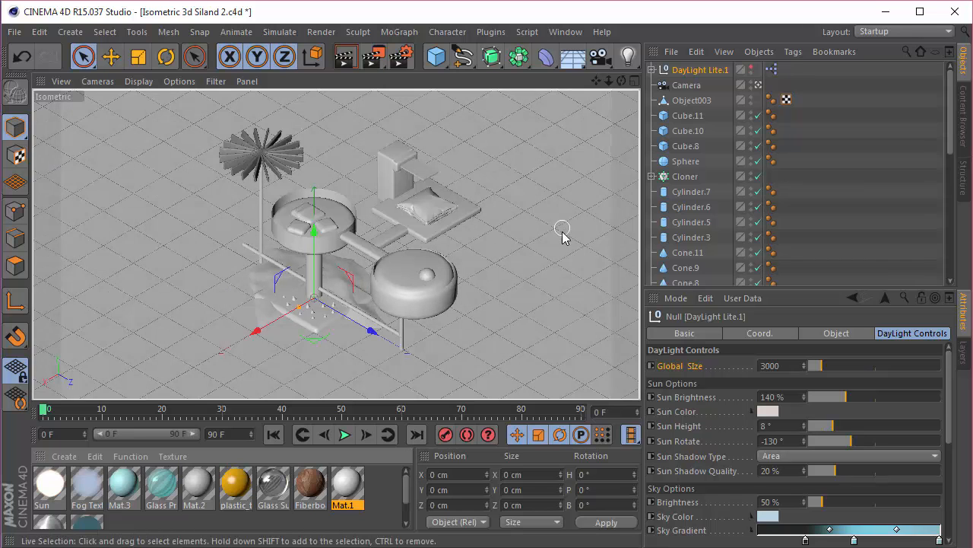
{"action": "scroll", "coordinate": [751, 229], "scroll_direction": "down", "scroll_amount": 10}
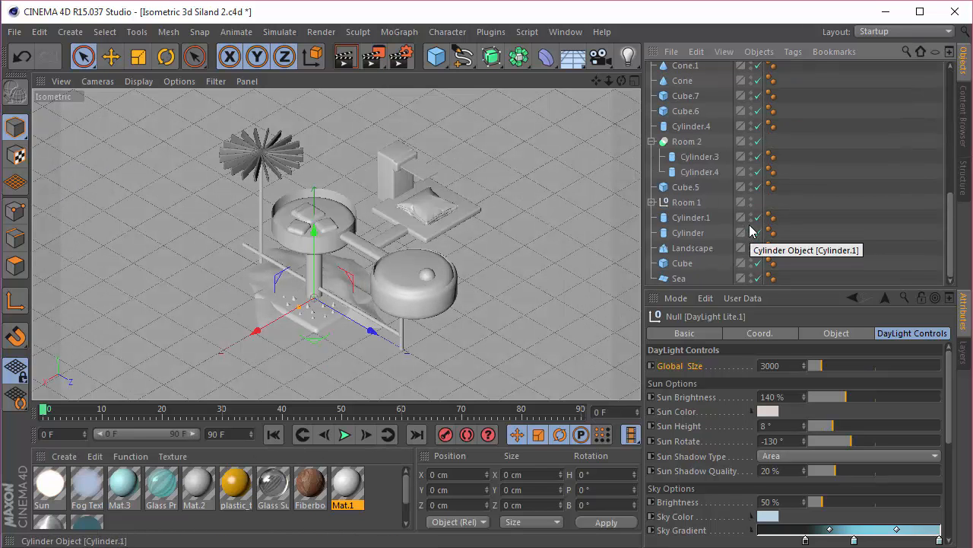
{"action": "left_click", "coordinate": [330, 473]}
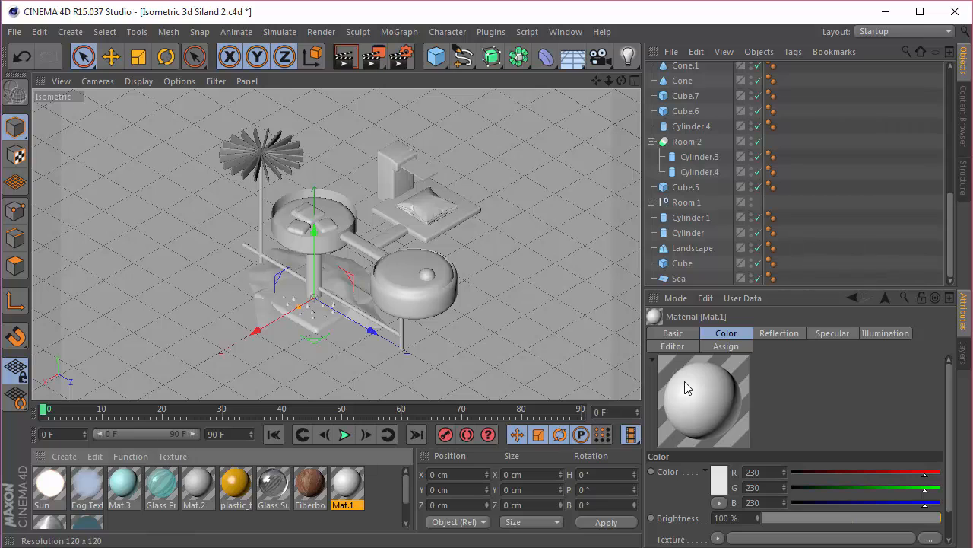
{"action": "left_click", "coordinate": [724, 346]}
Switch to the textured scene Isometric 3d Siland.c4d and remove its unused materials.
{"action": "left_click", "coordinate": [380, 498]}
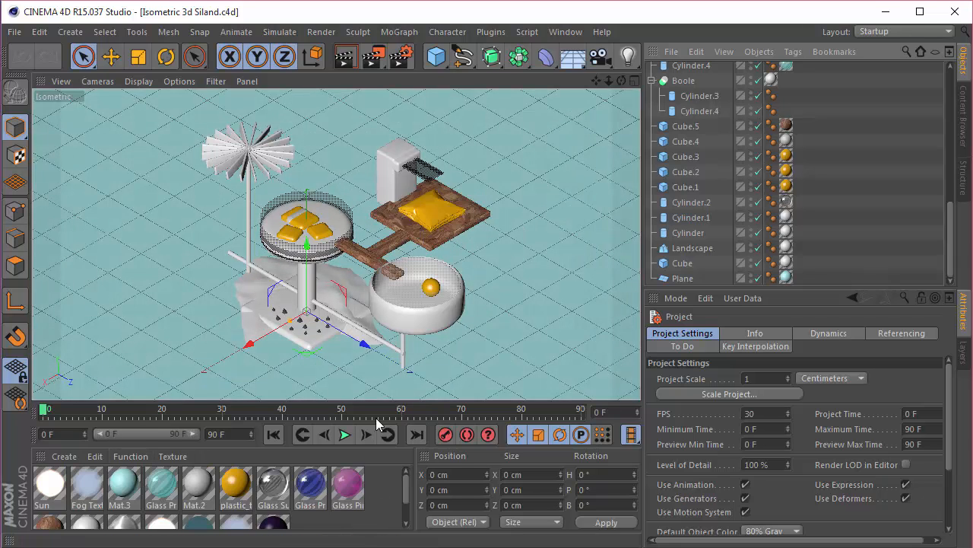
{"action": "right_click", "coordinate": [171, 487]}
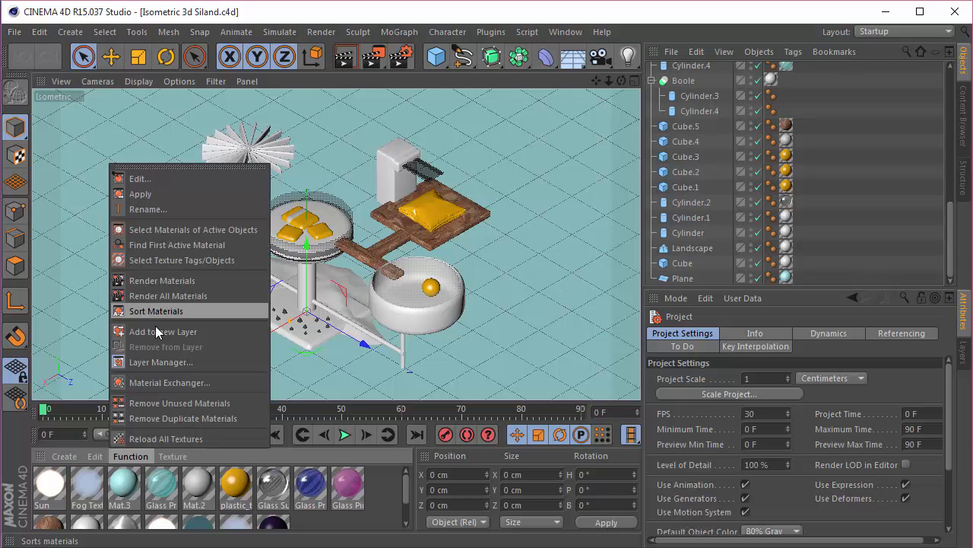
{"action": "left_click", "coordinate": [177, 401]}
{"action": "scroll", "coordinate": [407, 493], "scroll_direction": "down", "scroll_amount": 1}
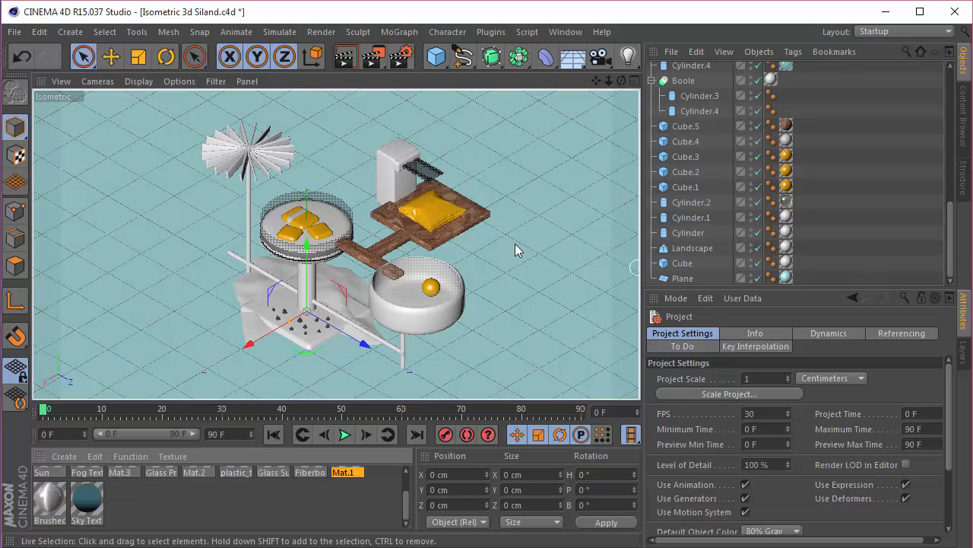
Examine the color and specular settings of Mat.3, the material assigned to the sea Plane.
{"action": "scroll", "coordinate": [328, 348], "scroll_direction": "up", "scroll_amount": 4}
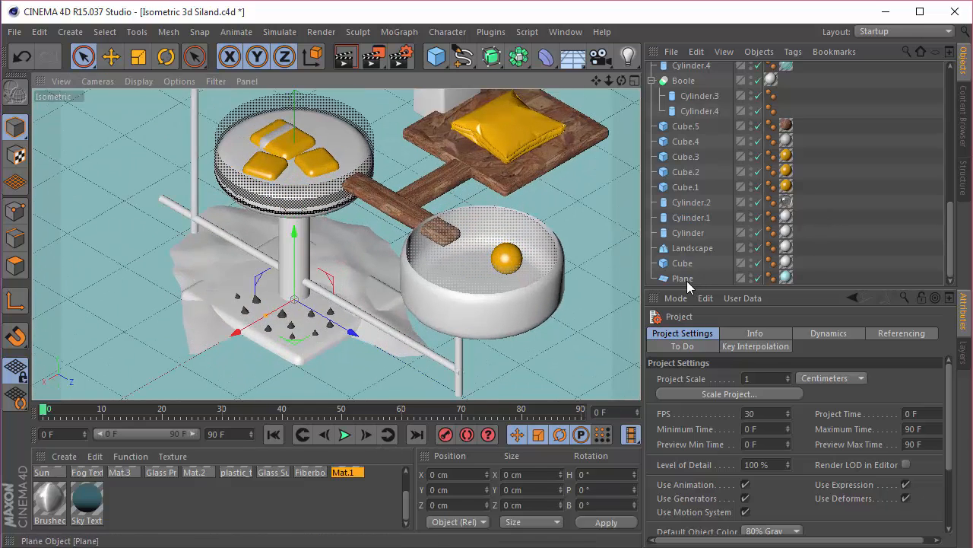
{"action": "left_click", "coordinate": [683, 278]}
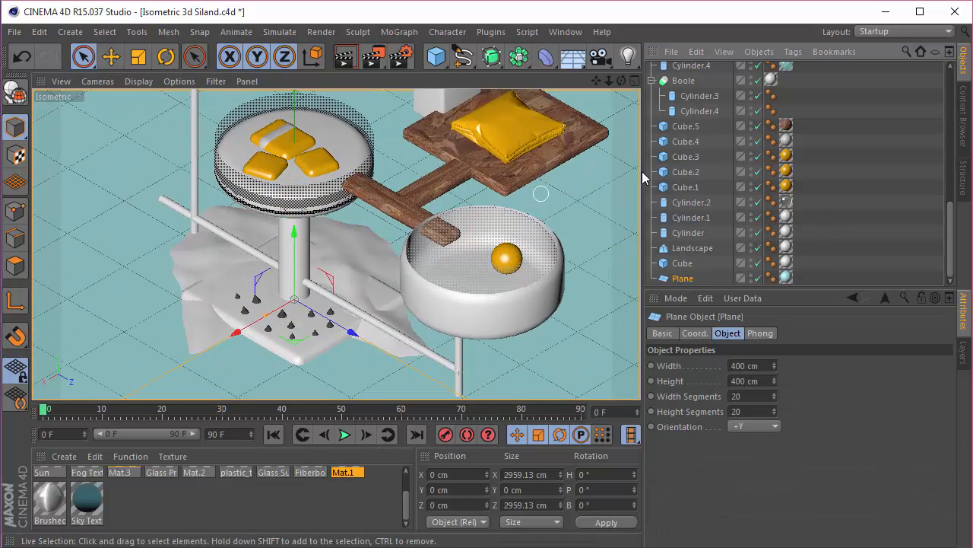
{"action": "left_click_drag", "start_coordinate": [786, 276], "coordinate": [786, 276]}
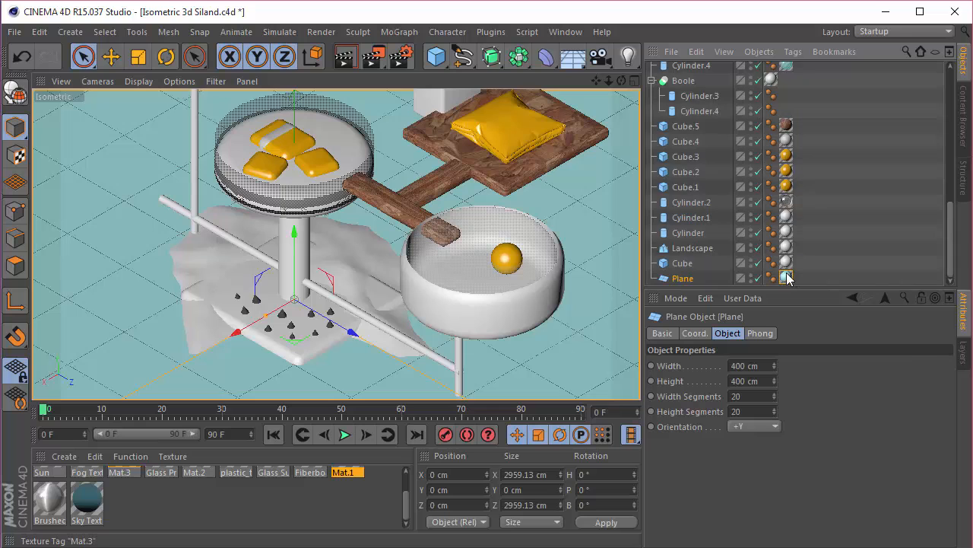
{"action": "scroll", "coordinate": [407, 491], "scroll_direction": "up", "scroll_amount": 1}
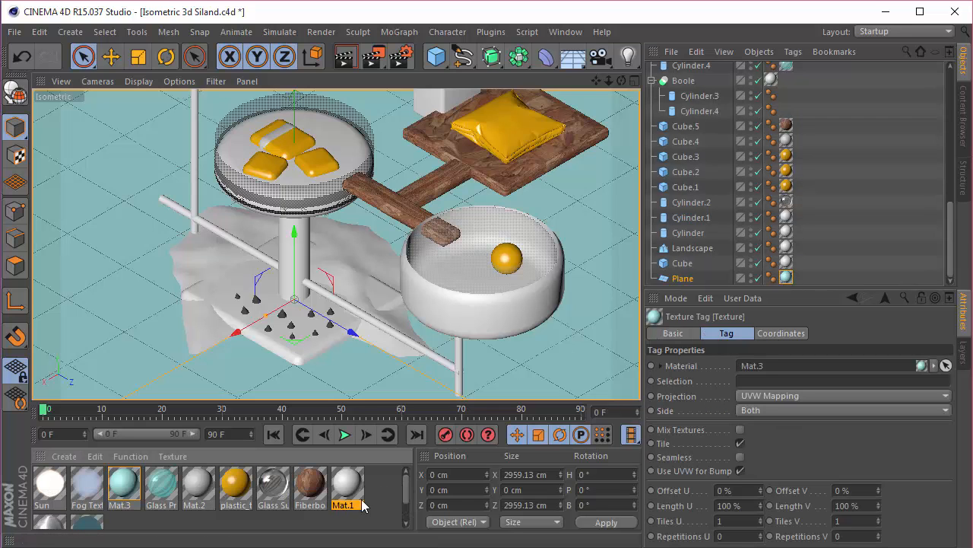
{"action": "double_click", "coordinate": [123, 486]}
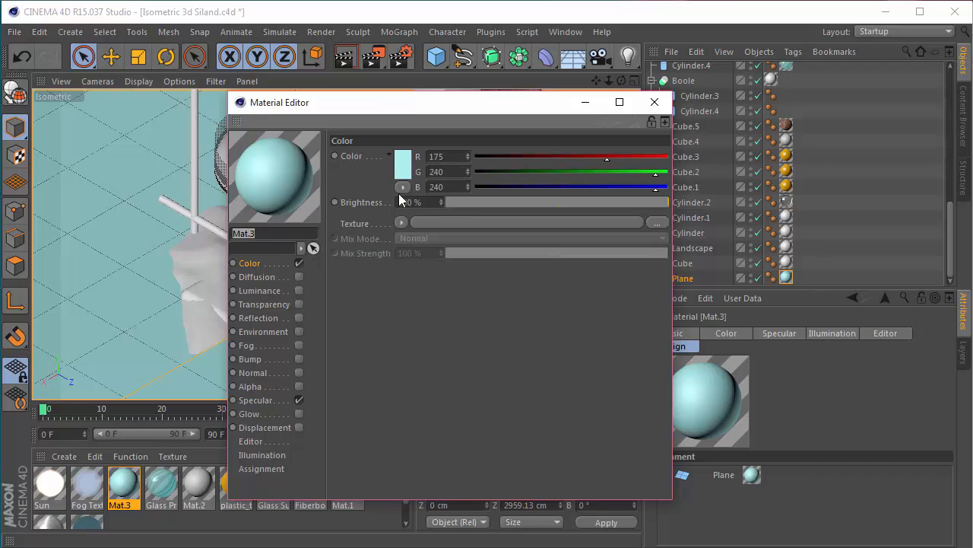
{"action": "left_click", "coordinate": [259, 401]}
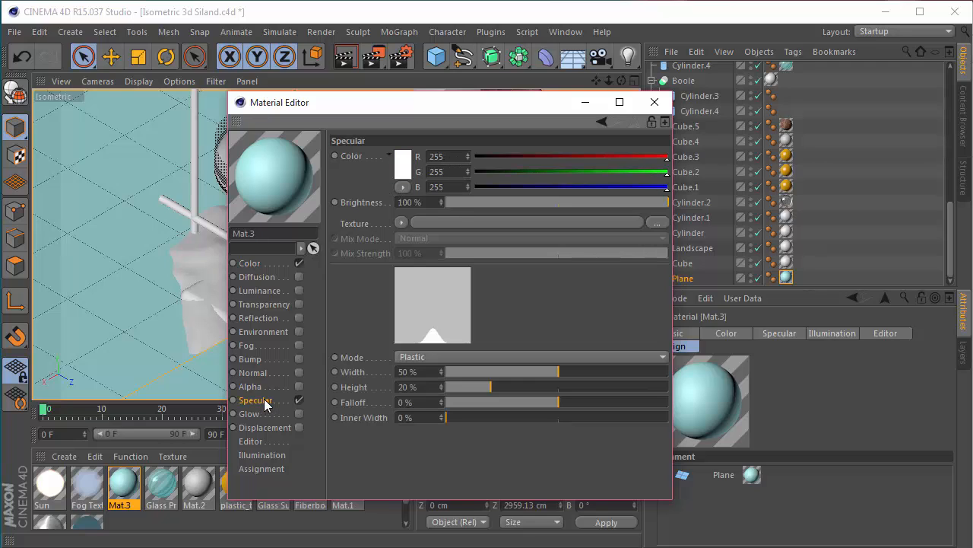
{"action": "left_click", "coordinate": [253, 262]}
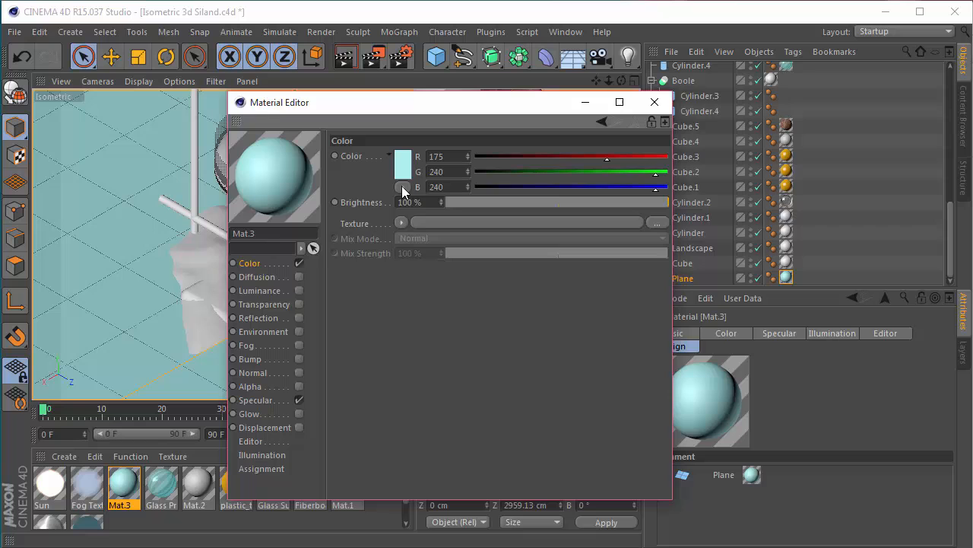
{"action": "left_click", "coordinate": [670, 106]}
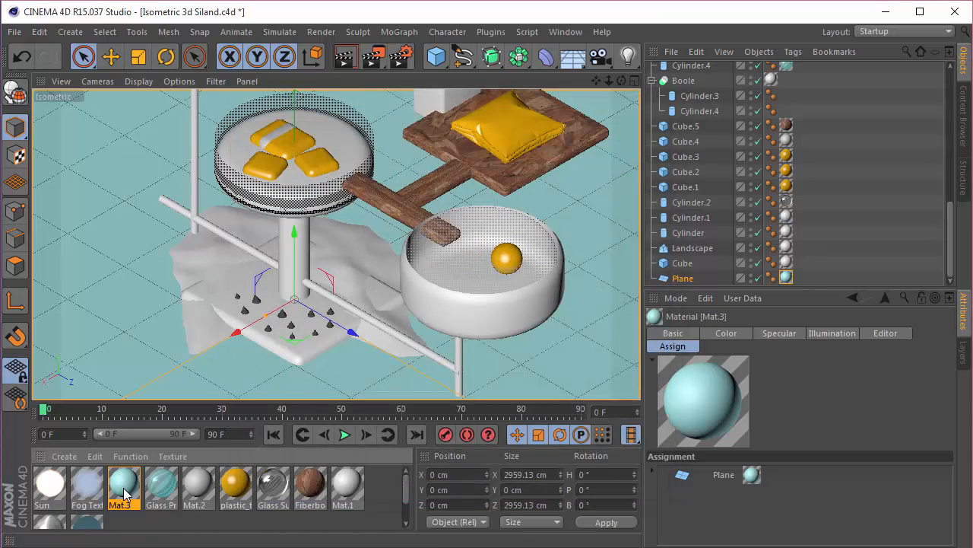
Select the base Cube under the landscape, try raising it to about Y 12.8 cm, and undo the move.
{"action": "left_click", "coordinate": [680, 279]}
{"action": "left_click", "coordinate": [676, 264]}
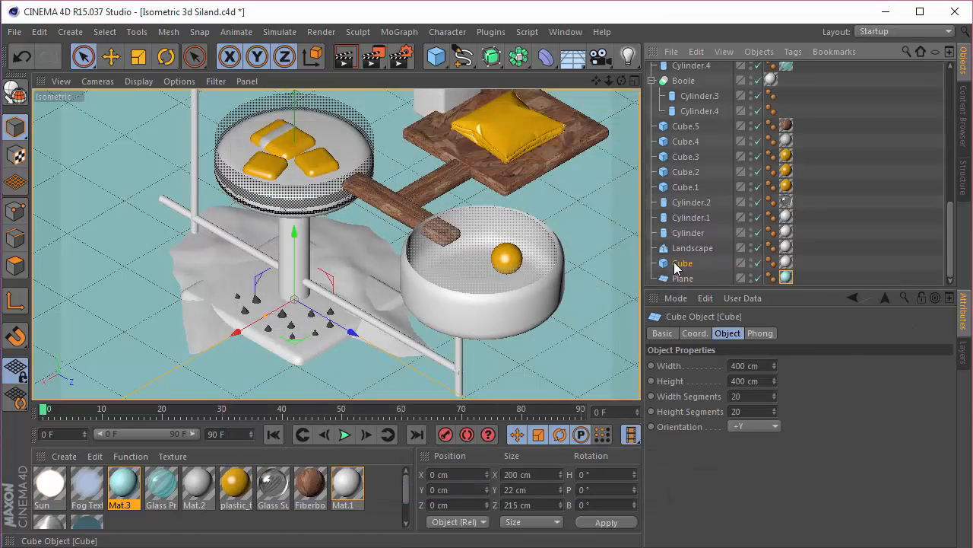
{"action": "left_click_drag", "start_coordinate": [297, 254], "coordinate": [301, 243]}
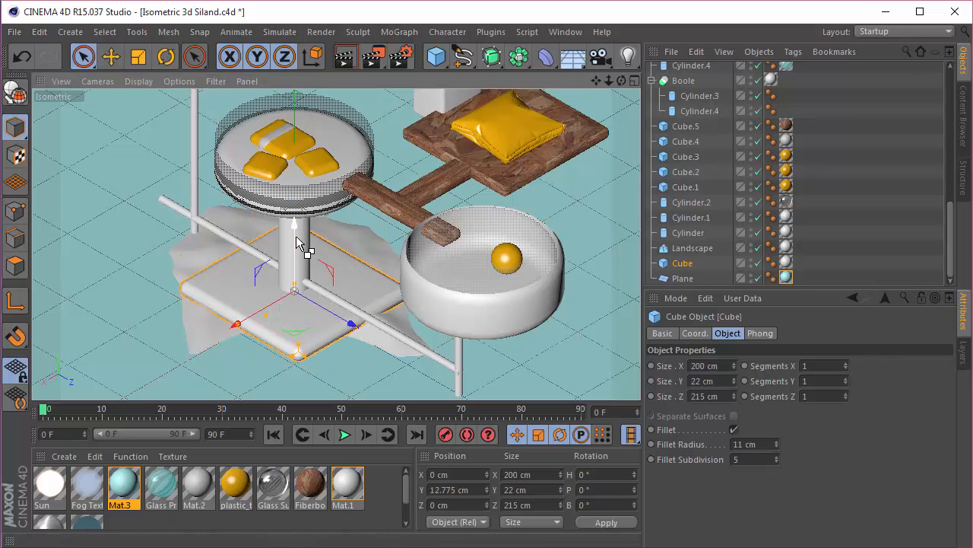
{"action": "key", "text": "ctrl+z"}
Examine the color, reflection and specular settings of Mat.1, the material assigned to the base Cube.
{"action": "left_click", "coordinate": [785, 262]}
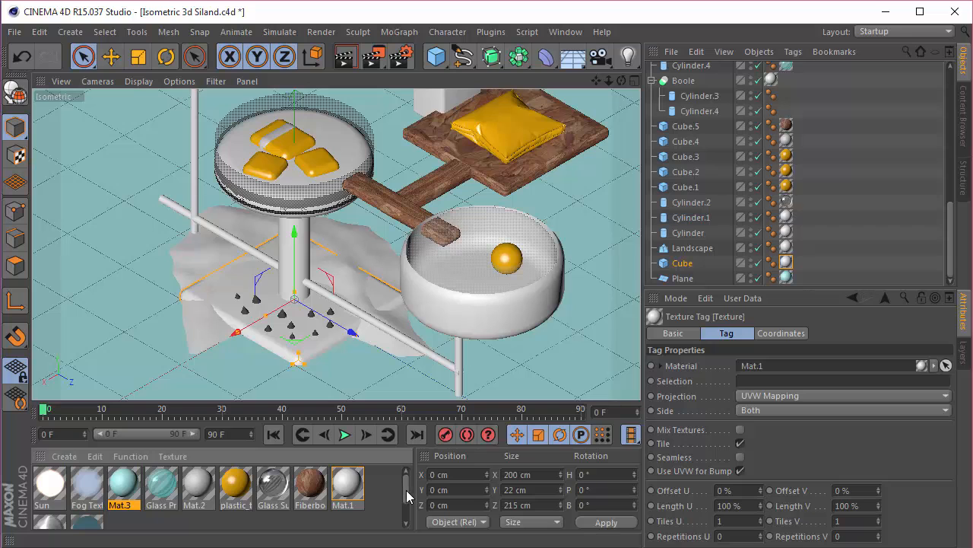
{"action": "left_click", "coordinate": [378, 493]}
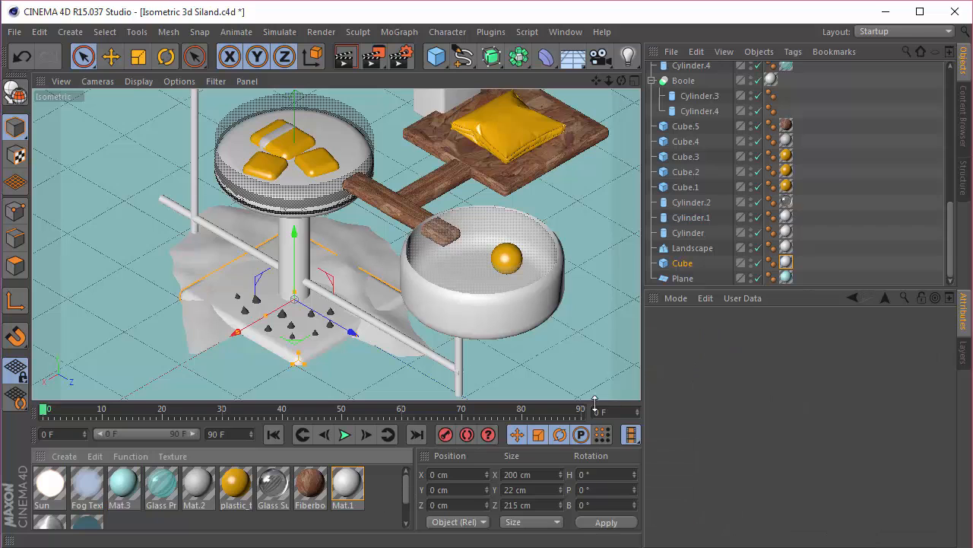
{"action": "double_click", "coordinate": [344, 487]}
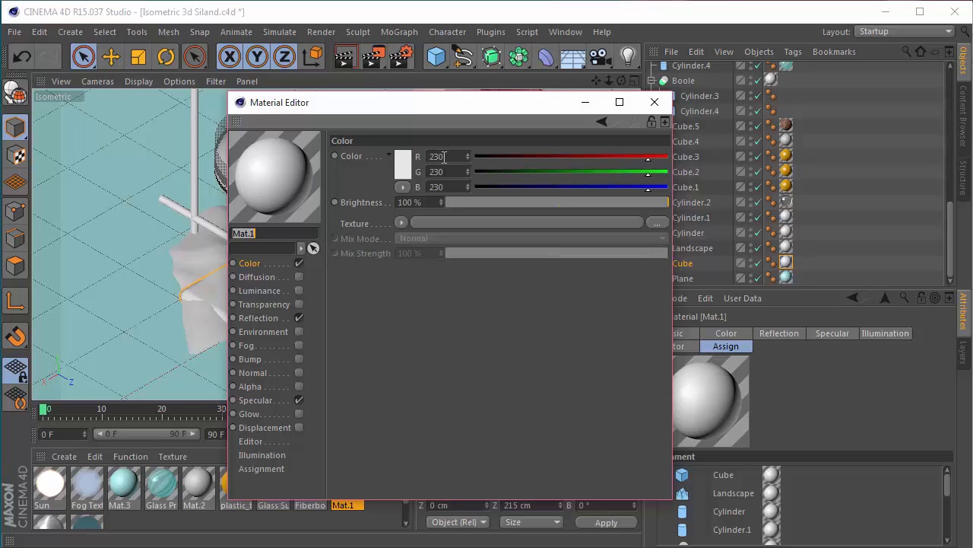
{"action": "left_click", "coordinate": [259, 319]}
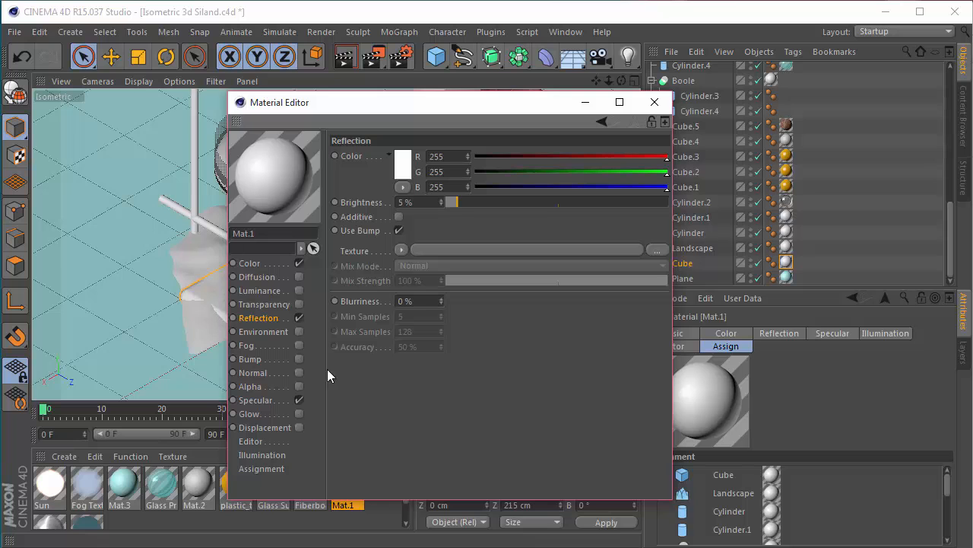
{"action": "left_click", "coordinate": [257, 401]}
{"action": "left_click", "coordinate": [654, 102]}
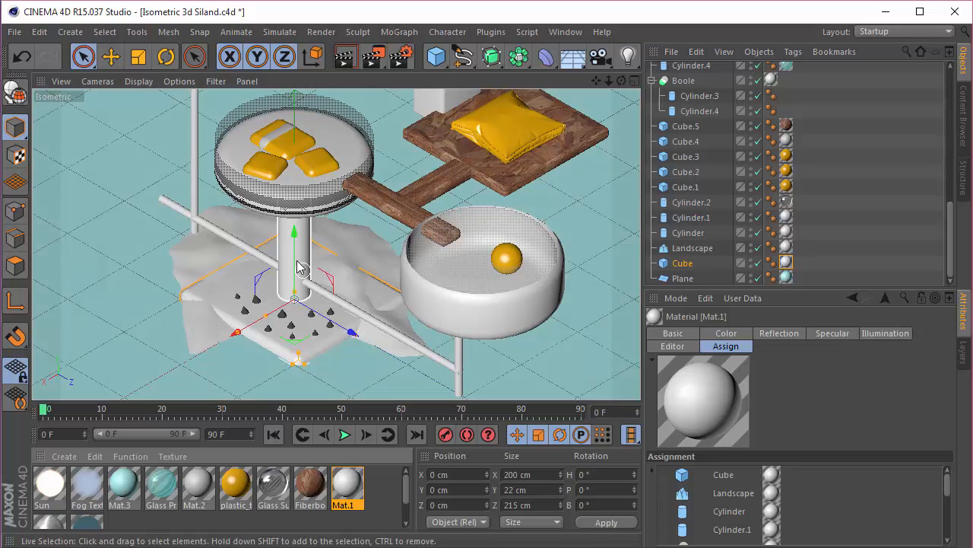
Try lowering the Landscape object slightly along its Y axis.
{"action": "left_click", "coordinate": [698, 249]}
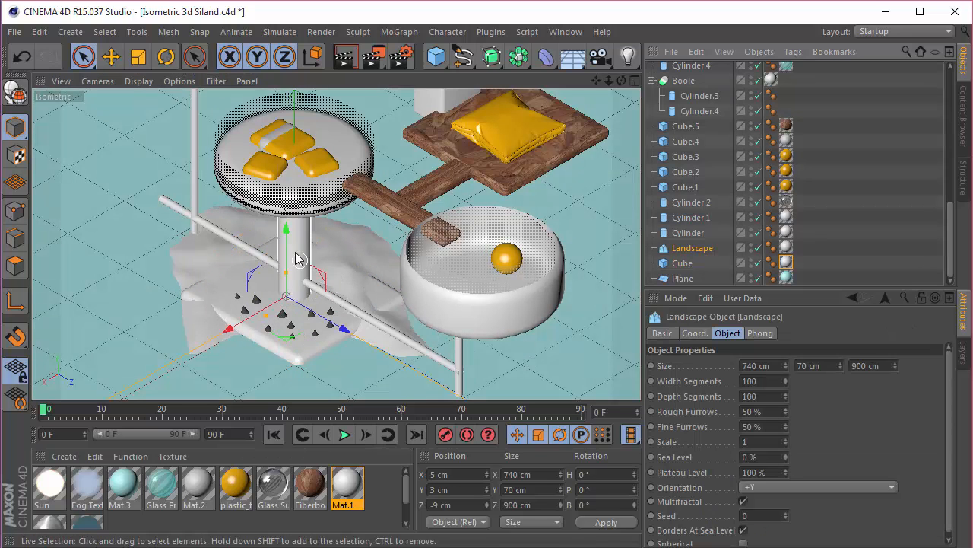
{"action": "mouse_move", "coordinate": [286, 232]}
{"action": "left_mouse_down"}
{"action": "mouse_move", "coordinate": [286, 215]}
{"action": "mouse_move", "coordinate": [288, 247]}
{"action": "left_mouse_up"}
{"action": "key", "text": "ctrl+z"}
{"action": "left_click", "coordinate": [692, 237]}
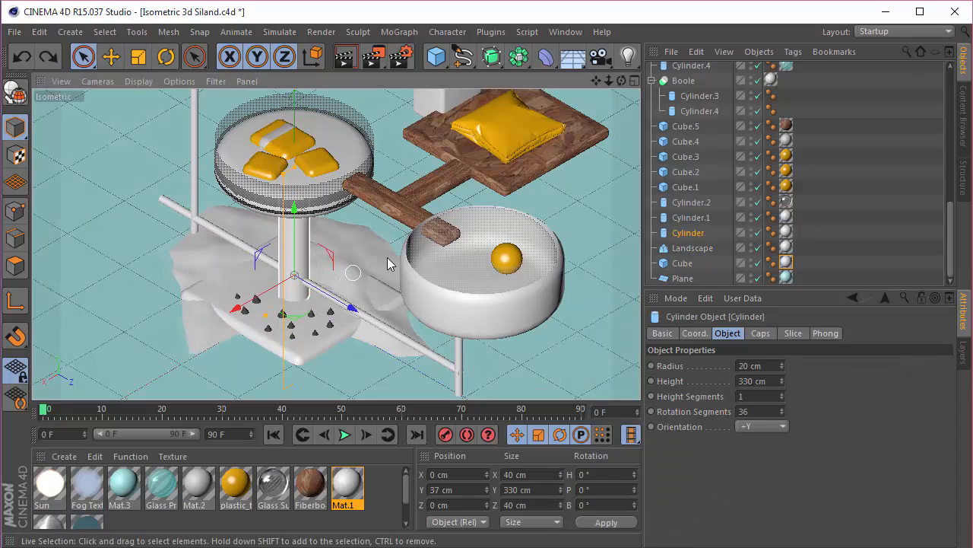
{"action": "key", "text": "ctrl+z"}
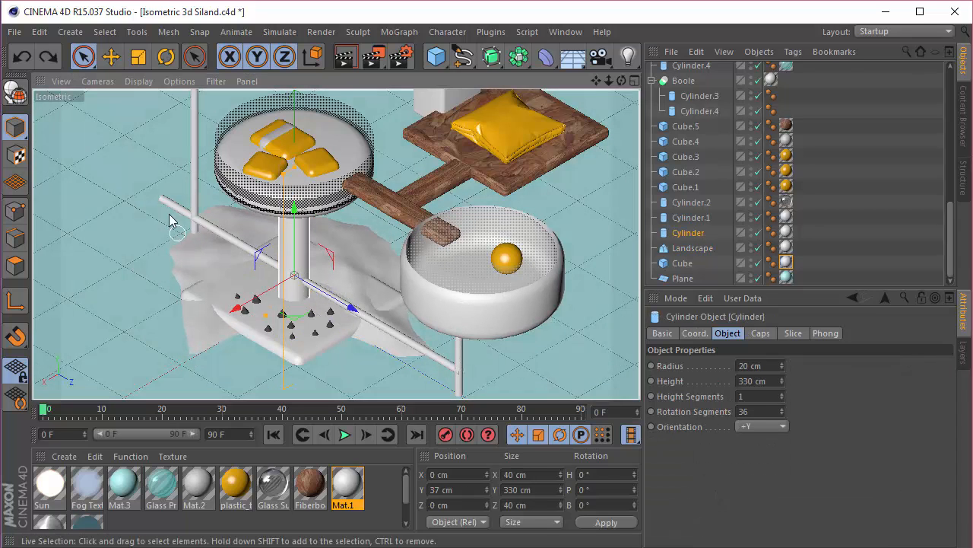
Examine the fan pole, the white box above the wooden board and the round platform by selecting each object.
{"action": "left_click", "coordinate": [196, 151]}
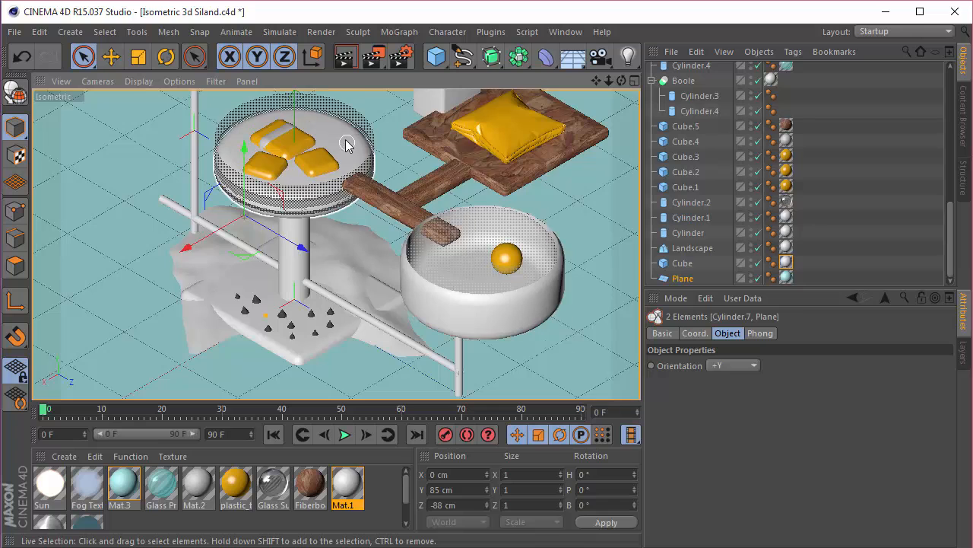
{"action": "left_click_drag", "start_coordinate": [596, 78], "coordinate": [337, 245]}
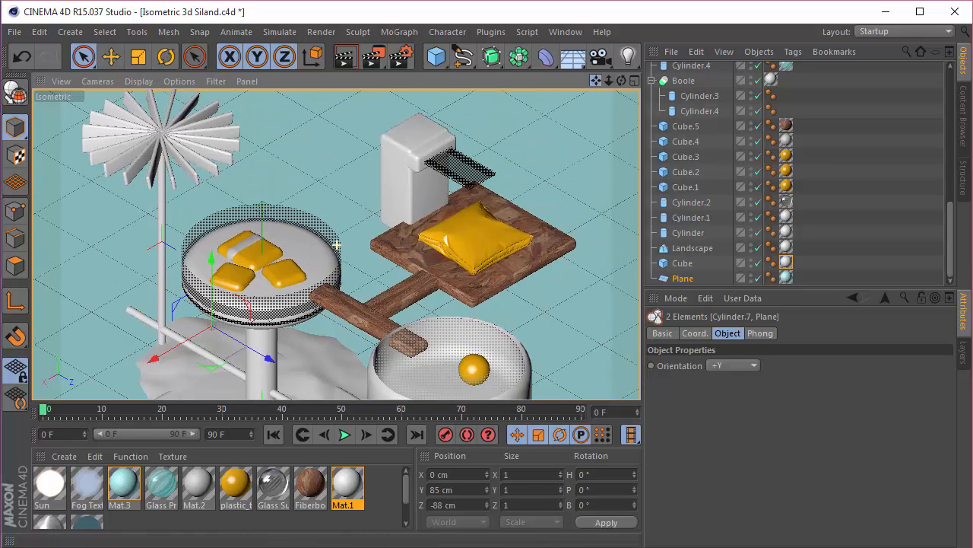
{"action": "left_click", "coordinate": [415, 179]}
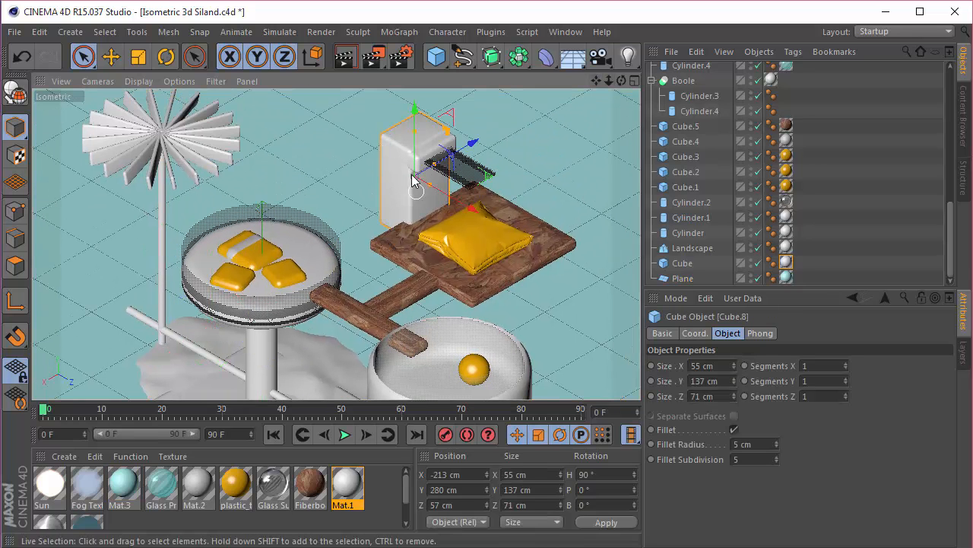
{"action": "left_click", "coordinate": [697, 203]}
{"action": "left_click", "coordinate": [694, 218]}
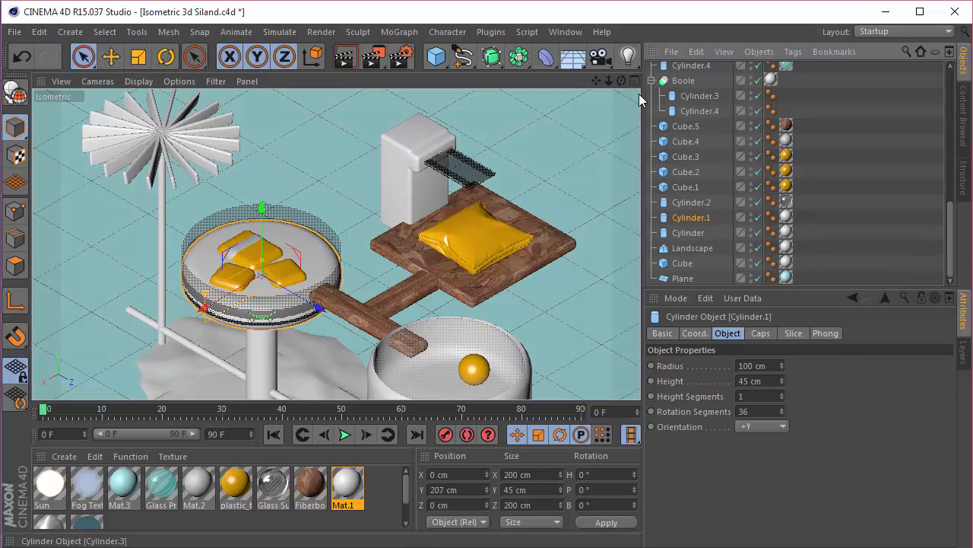
{"action": "left_click_drag", "start_coordinate": [596, 81], "coordinate": [658, 18]}
{"action": "scroll", "coordinate": [282, 190], "scroll_direction": "up", "scroll_amount": 5}
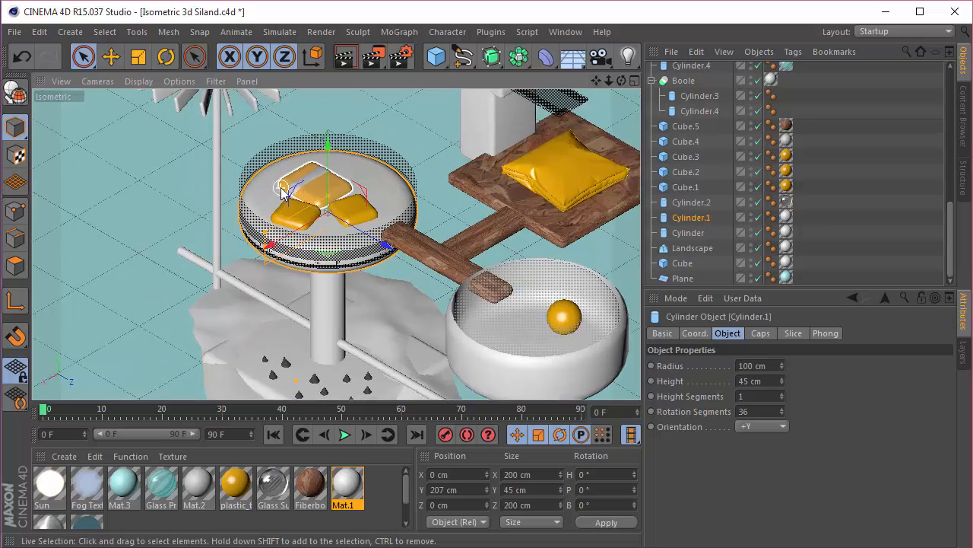
Examine the Transparency channel of Cylinder.2's Glass Super material, including its Filter texture and the nested Fresnel shader.
{"action": "left_click", "coordinate": [693, 202]}
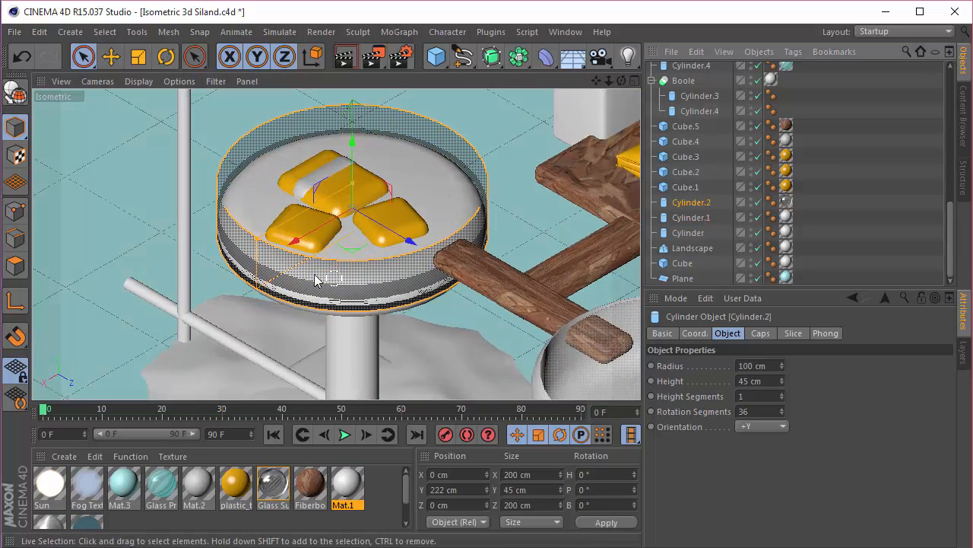
{"action": "left_click", "coordinate": [279, 486]}
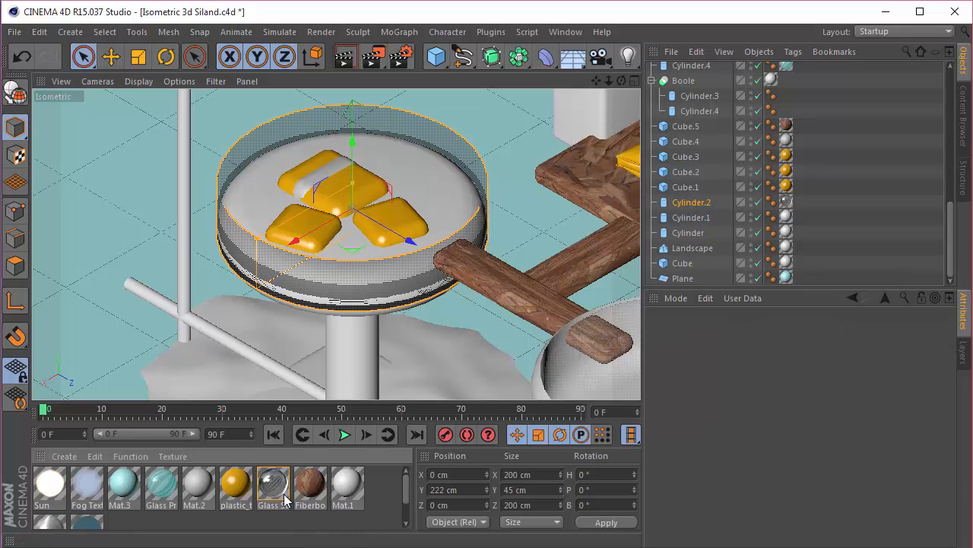
{"action": "double_click", "coordinate": [278, 486]}
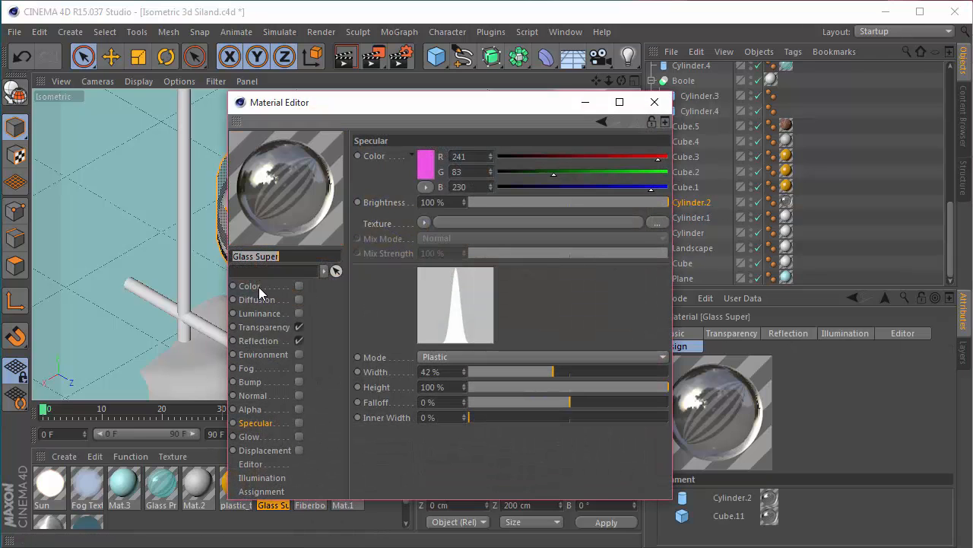
{"action": "left_click", "coordinate": [265, 326]}
{"action": "left_click", "coordinate": [267, 337]}
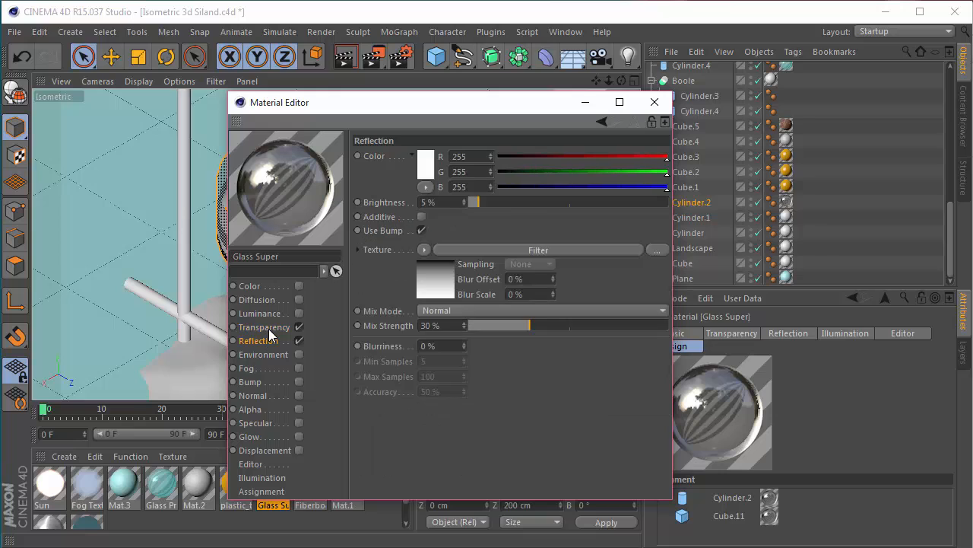
{"action": "left_click", "coordinate": [269, 328]}
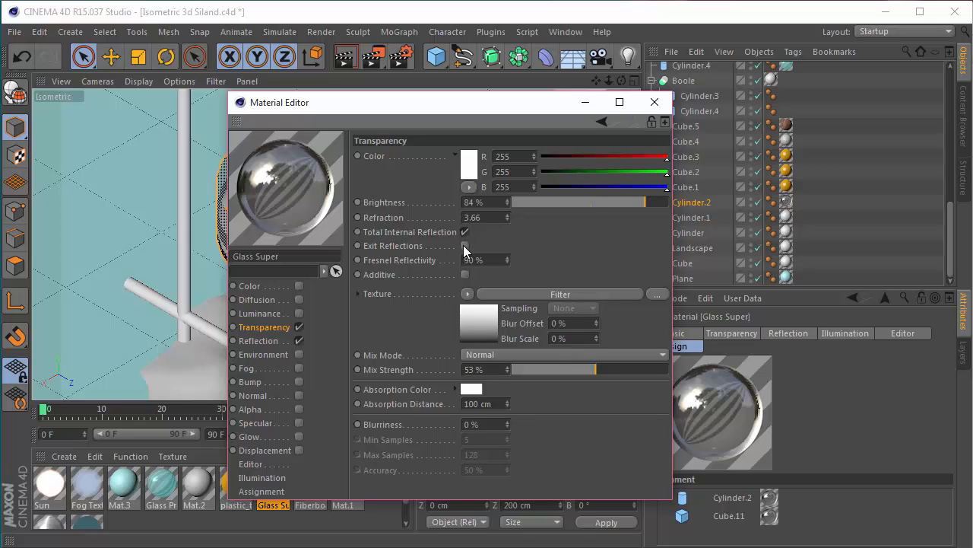
{"action": "left_click", "coordinate": [476, 314]}
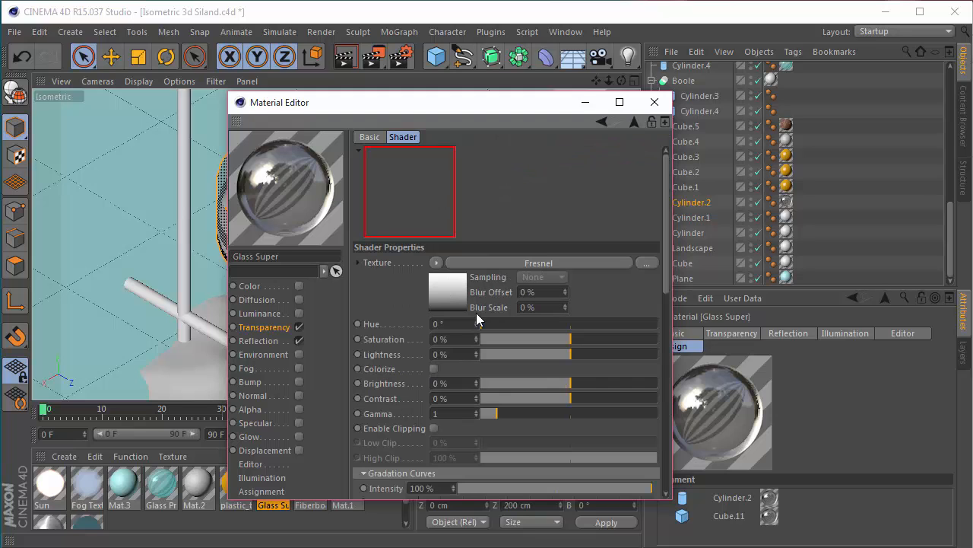
{"action": "left_click", "coordinate": [443, 297]}
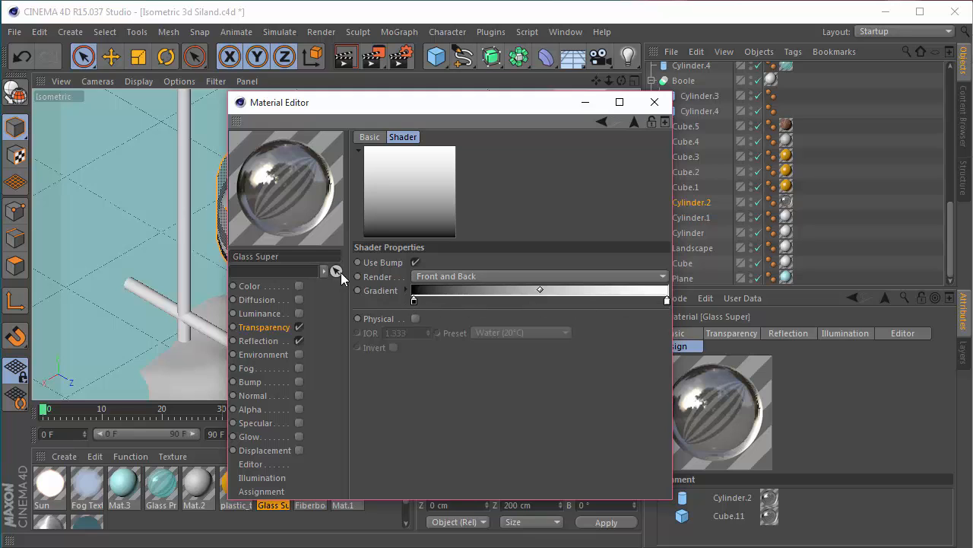
{"action": "left_click", "coordinate": [274, 328]}
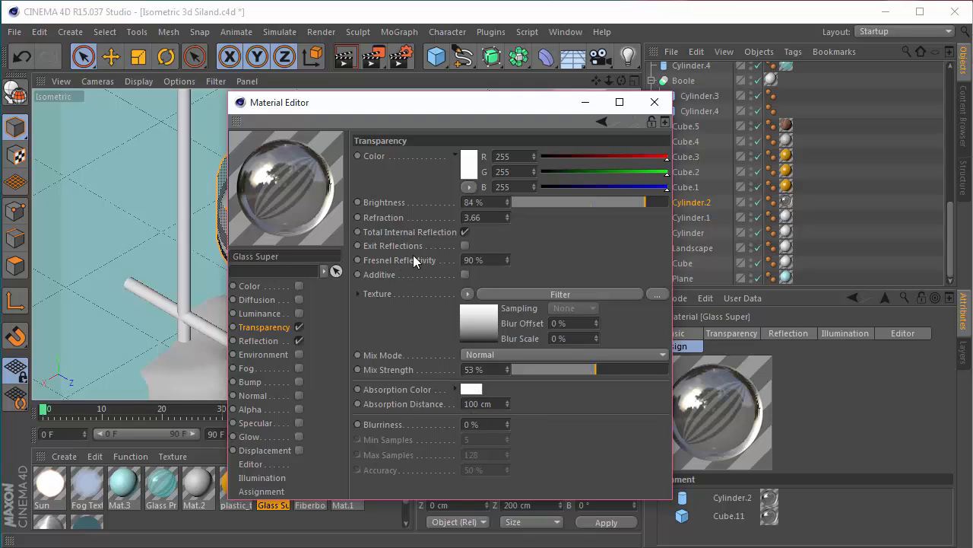
Examine the Glass Super material's Reflection channel and its Filter texture, and close the Material Editor.
{"action": "left_click", "coordinate": [262, 341]}
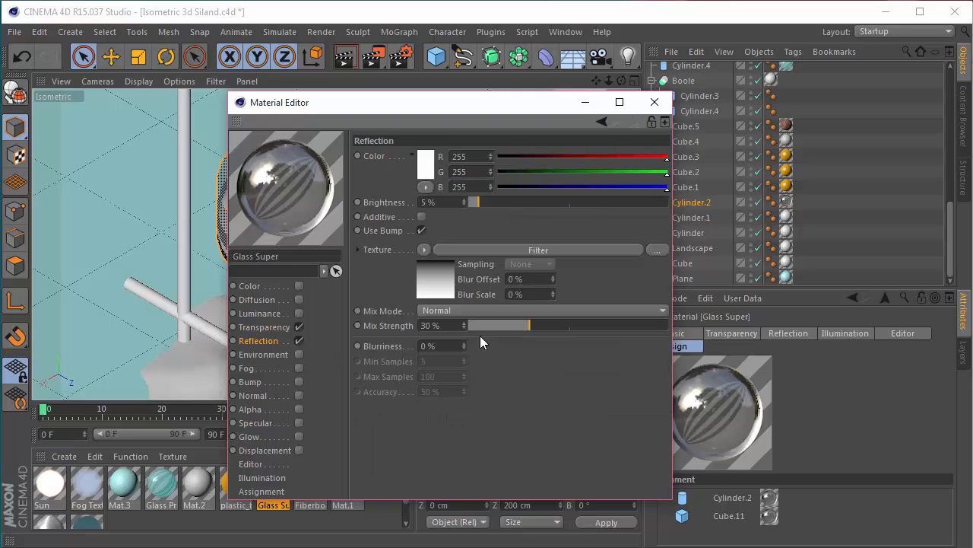
{"action": "left_click", "coordinate": [438, 277]}
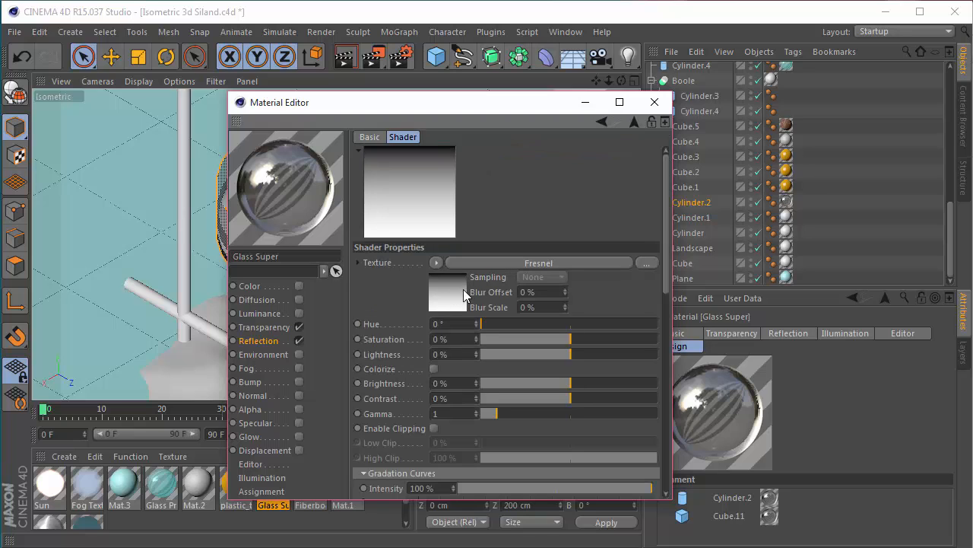
{"action": "left_click", "coordinate": [260, 341]}
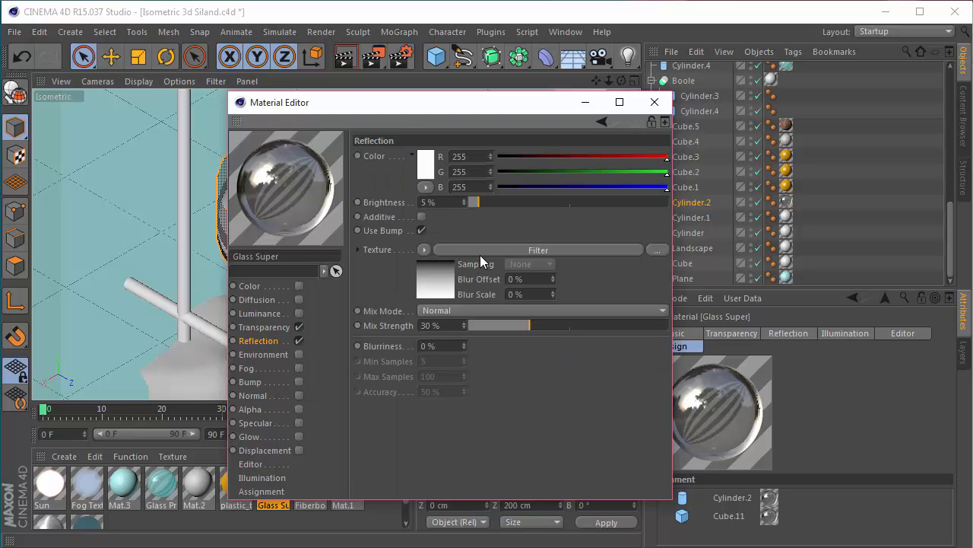
{"action": "left_click", "coordinate": [454, 280]}
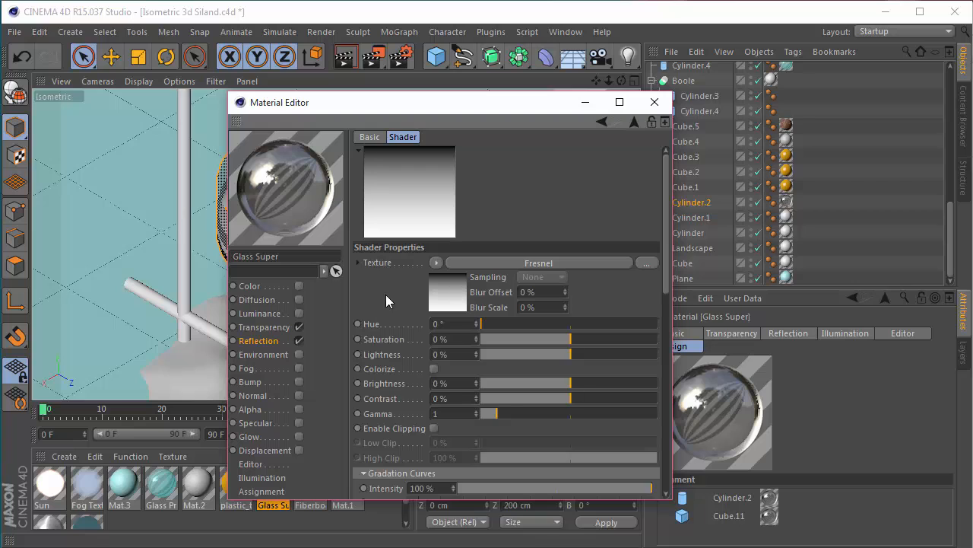
{"action": "scroll", "coordinate": [386, 295], "scroll_direction": "down", "scroll_amount": 4}
{"action": "scroll", "coordinate": [402, 148], "scroll_direction": "up", "scroll_amount": 4}
{"action": "left_click", "coordinate": [259, 340]}
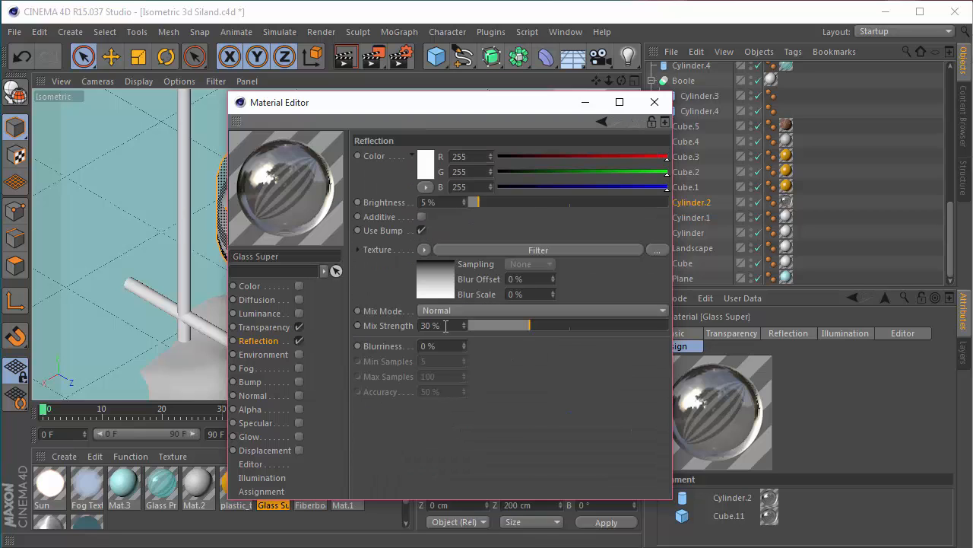
{"action": "left_click", "coordinate": [251, 327]}
{"action": "left_click", "coordinate": [317, 340]}
{"action": "left_click", "coordinate": [654, 102]}
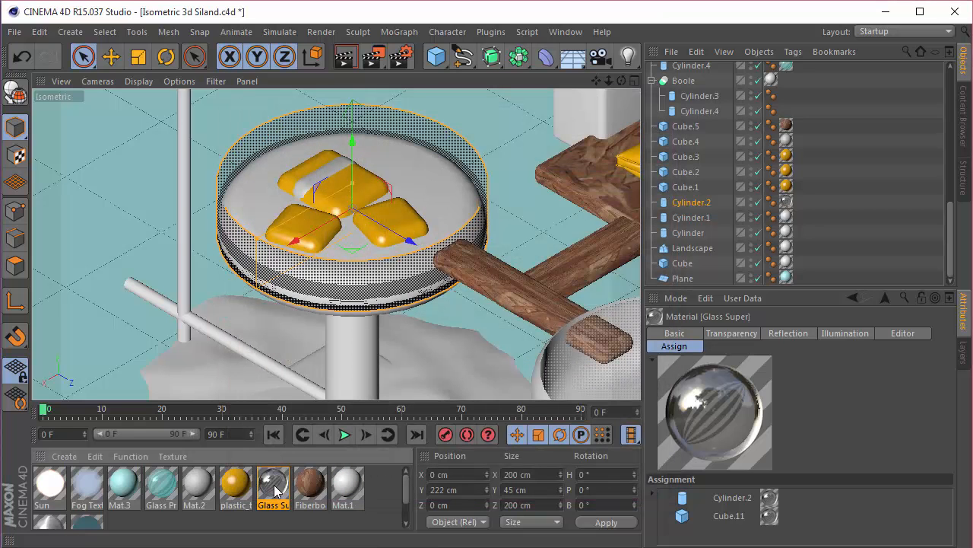
Try lowering the glass Cylinder.2 slightly along its Y axis.
{"action": "left_click", "coordinate": [352, 266]}
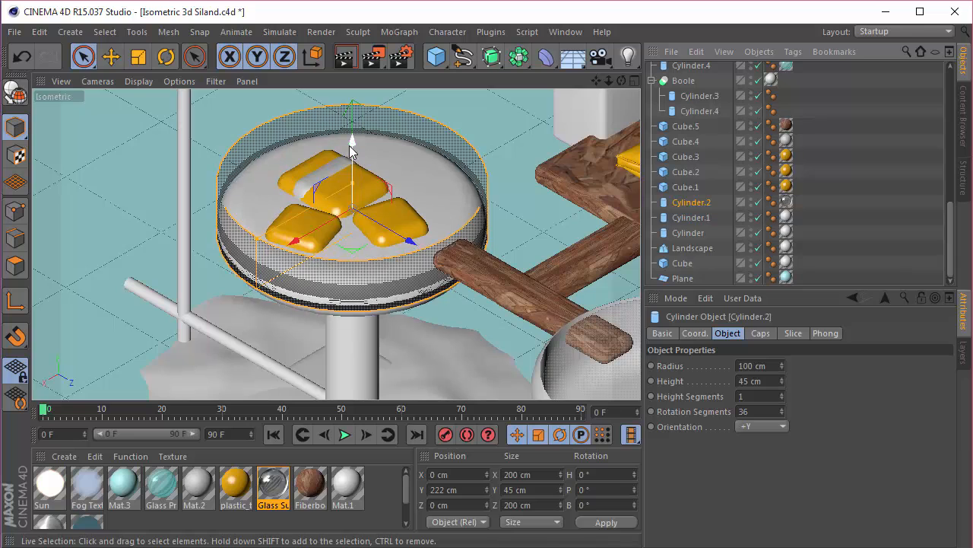
{"action": "mouse_move", "coordinate": [352, 143]}
{"action": "left_mouse_down"}
{"action": "mouse_move", "coordinate": [353, 121]}
{"action": "mouse_move", "coordinate": [353, 156]}
{"action": "left_mouse_up"}
{"action": "key", "text": "ctrl+z"}
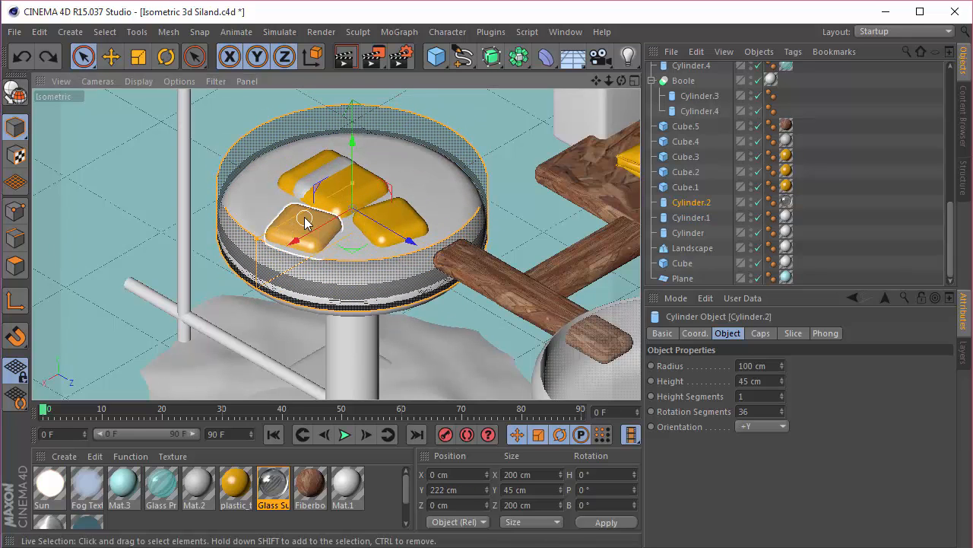
Examine the plastic_tonka material's Color and Diffusion channels, including the end colour of the Diffusion texture's Fresnel gradient.
{"action": "double_click", "coordinate": [242, 480]}
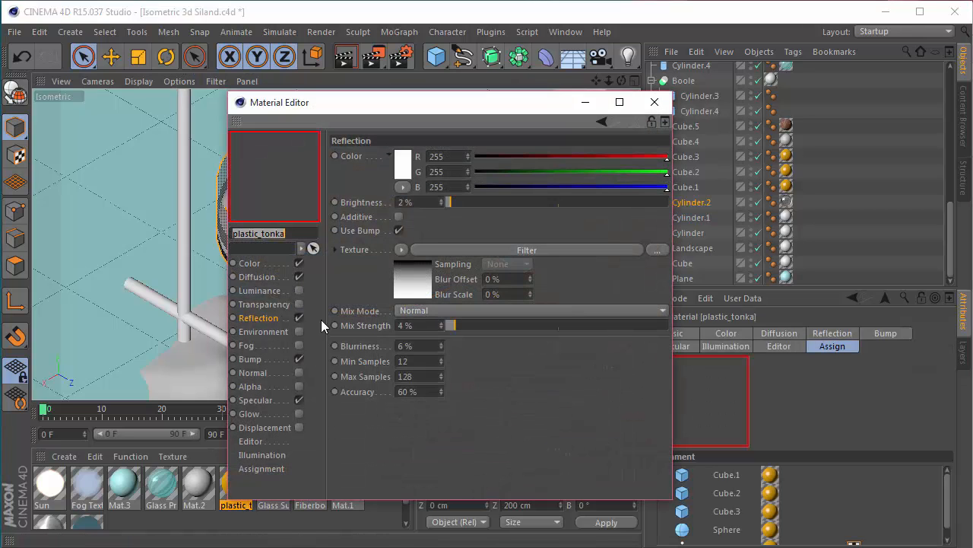
{"action": "left_click", "coordinate": [250, 264]}
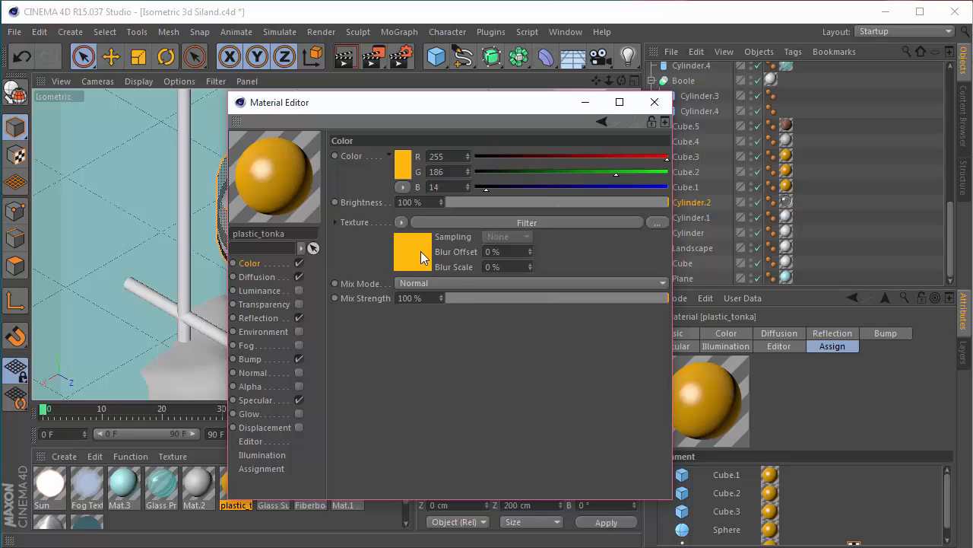
{"action": "left_click", "coordinate": [256, 277]}
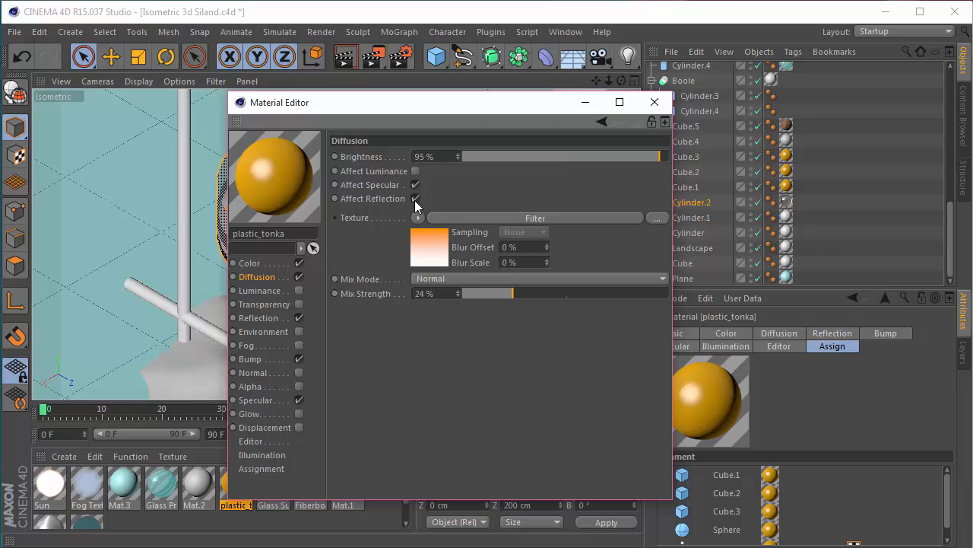
{"action": "left_click", "coordinate": [430, 240]}
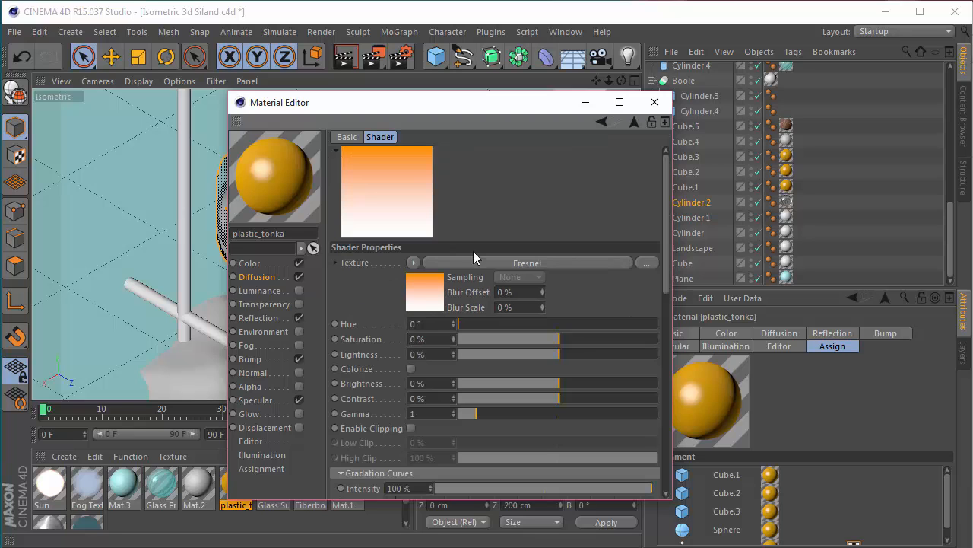
{"action": "mouse_move", "coordinate": [354, 272]}
{"action": "left_mouse_down"}
{"action": "mouse_move", "coordinate": [364, 214]}
{"action": "mouse_move", "coordinate": [369, 283]}
{"action": "left_mouse_up"}
{"action": "left_click", "coordinate": [422, 293]}
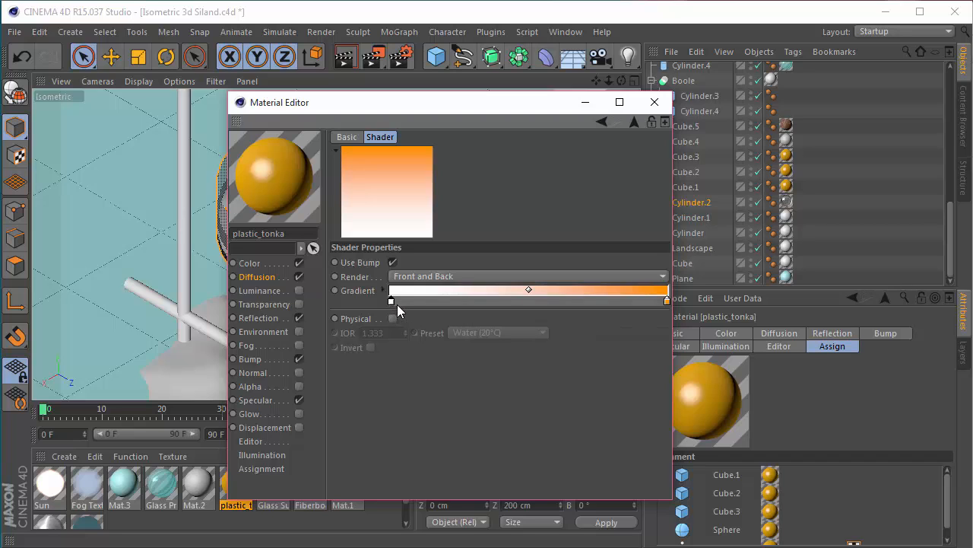
{"action": "double_click", "coordinate": [668, 300]}
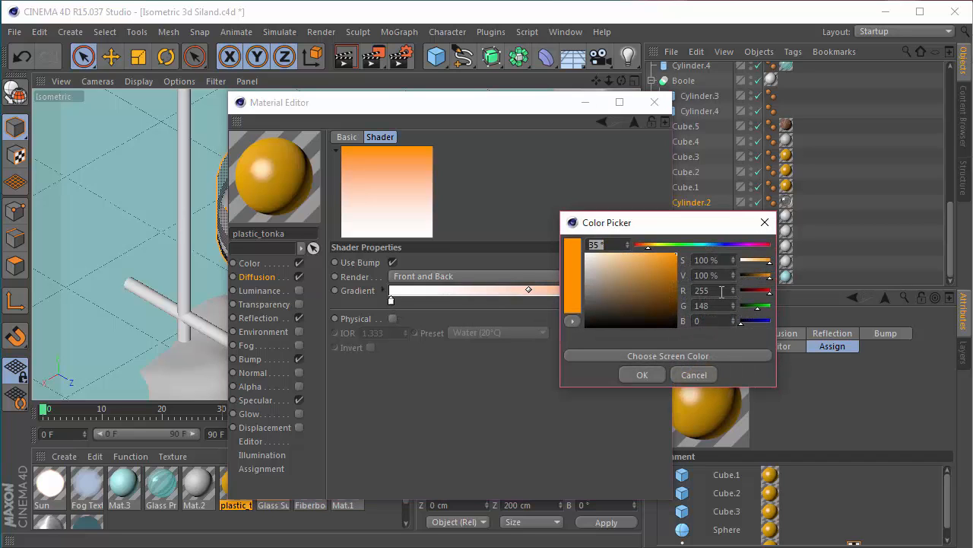
{"action": "left_click", "coordinate": [625, 374]}
{"action": "left_click", "coordinate": [256, 277]}
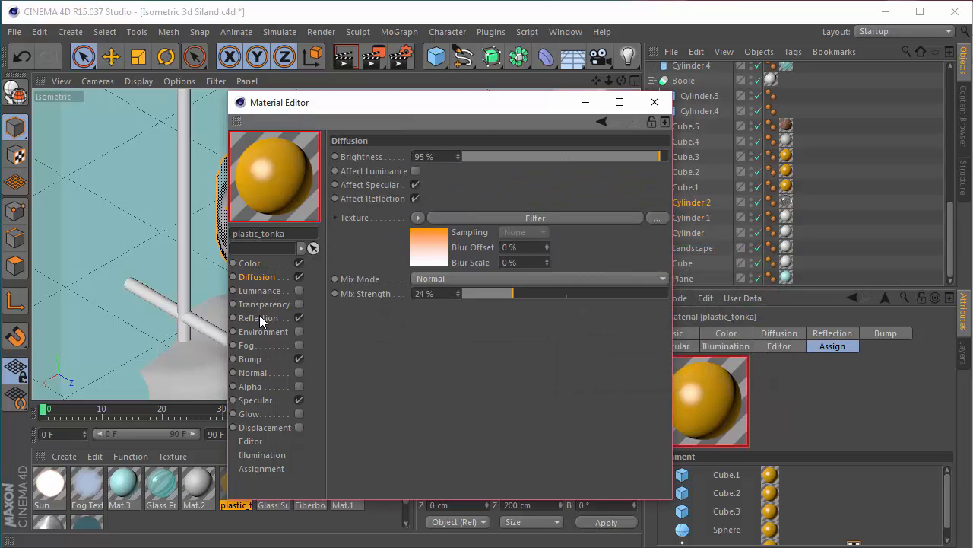
Examine the plastic_tonka material's Reflection channel, including its Filter texture and the nested Fresnel shader.
{"action": "left_click", "coordinate": [259, 318]}
{"action": "left_click", "coordinate": [416, 267]}
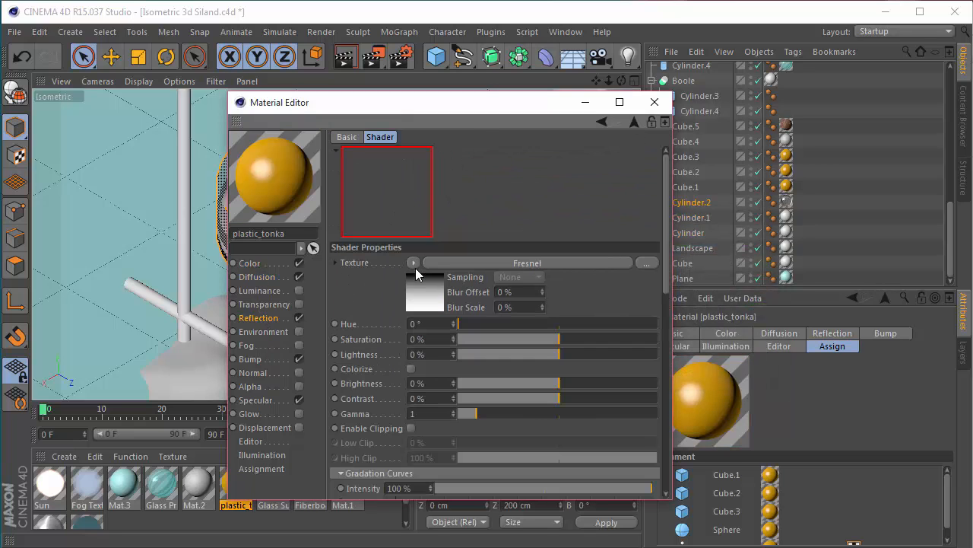
{"action": "left_click", "coordinate": [472, 264]}
{"action": "left_click", "coordinate": [255, 318]}
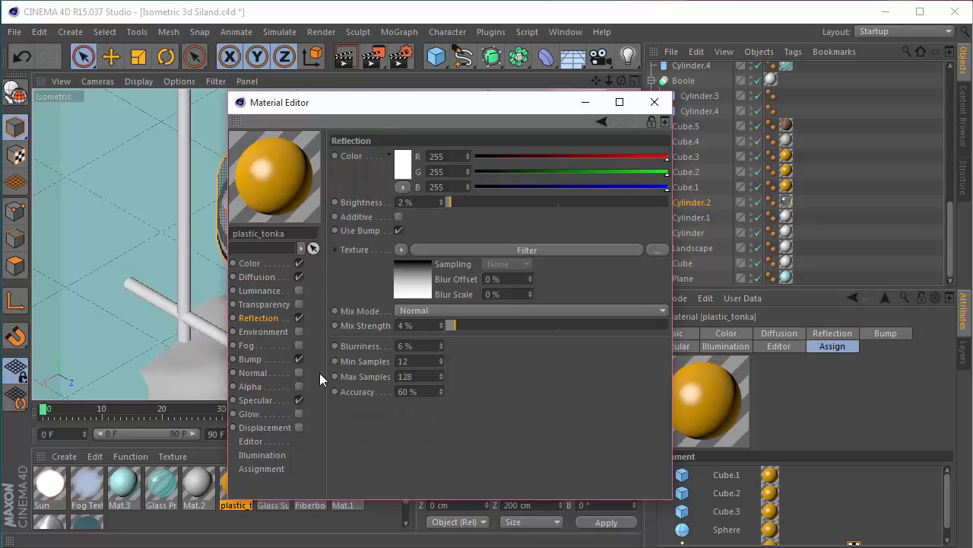
Examine the plastic_tonka material's Bump channel, including the noise type, scale, brightness and contrast settings of its nested Noise shader.
{"action": "left_click", "coordinate": [250, 359]}
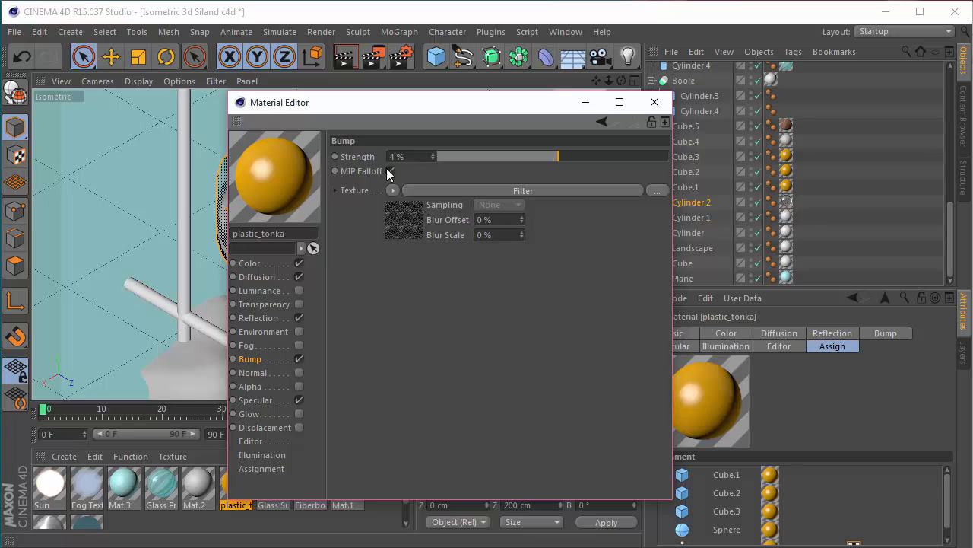
{"action": "left_click", "coordinate": [398, 212]}
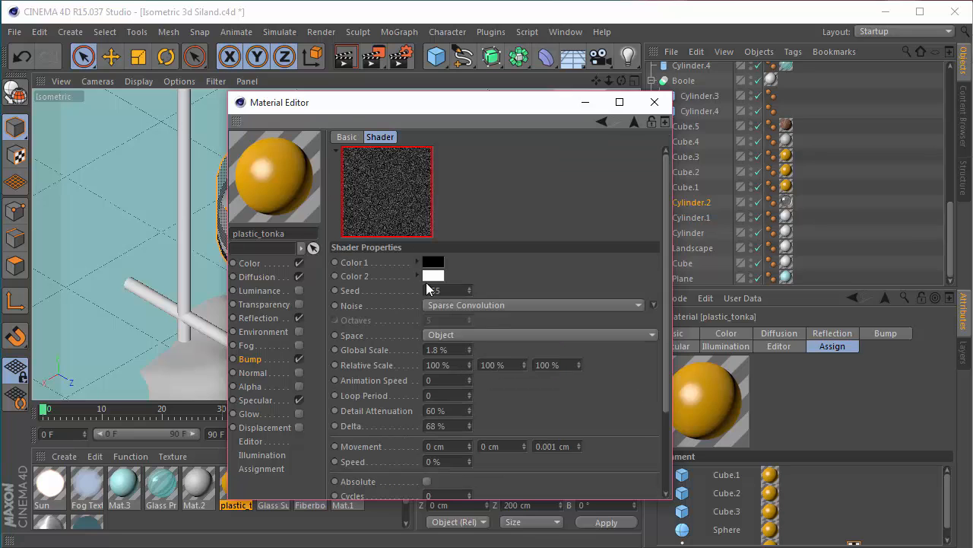
{"action": "left_click", "coordinate": [462, 304]}
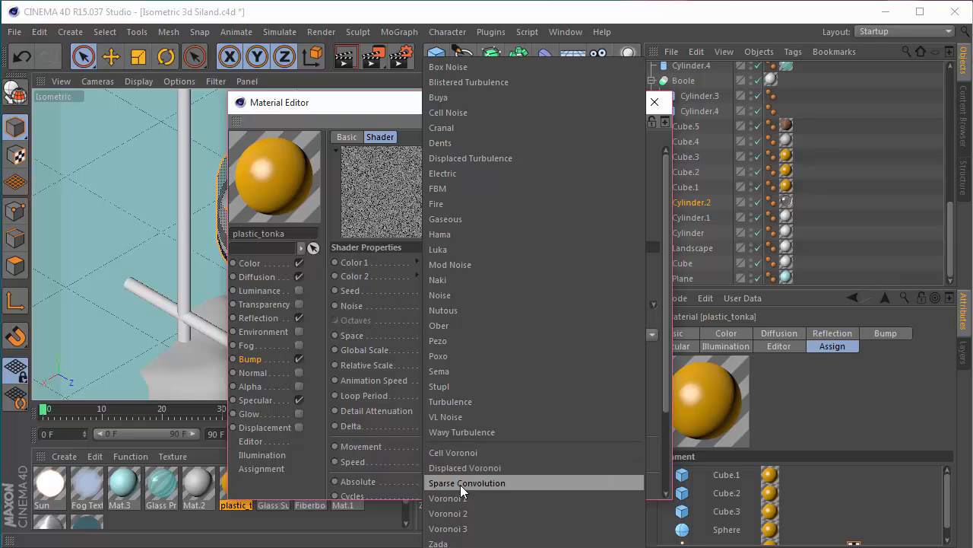
{"action": "left_click", "coordinate": [410, 307]}
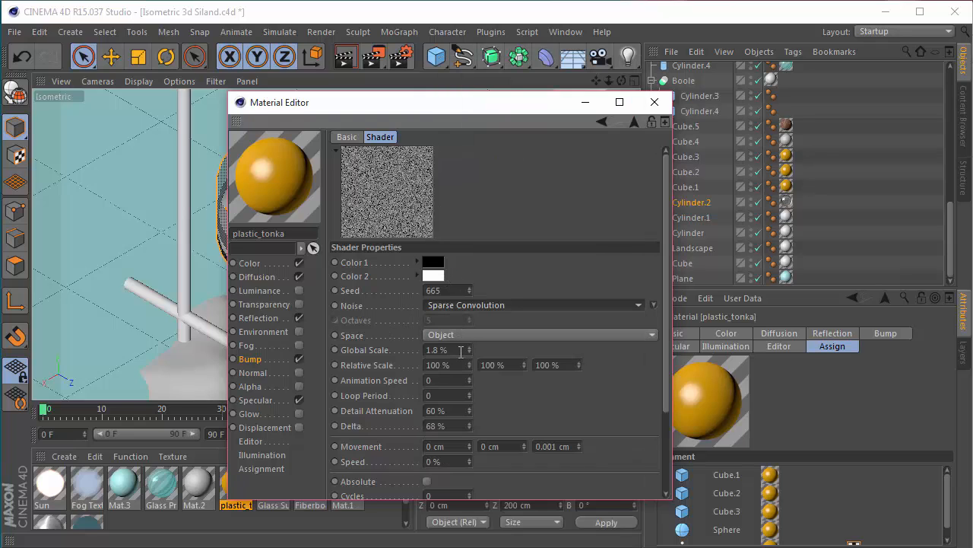
{"action": "scroll", "coordinate": [554, 350], "scroll_direction": "down", "scroll_amount": 2}
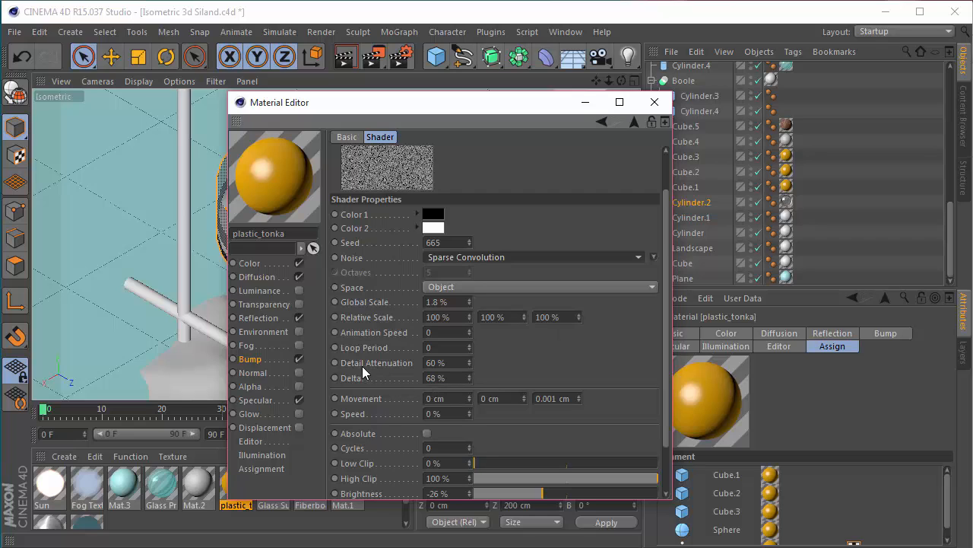
{"action": "scroll", "coordinate": [569, 337], "scroll_direction": "down", "scroll_amount": 3}
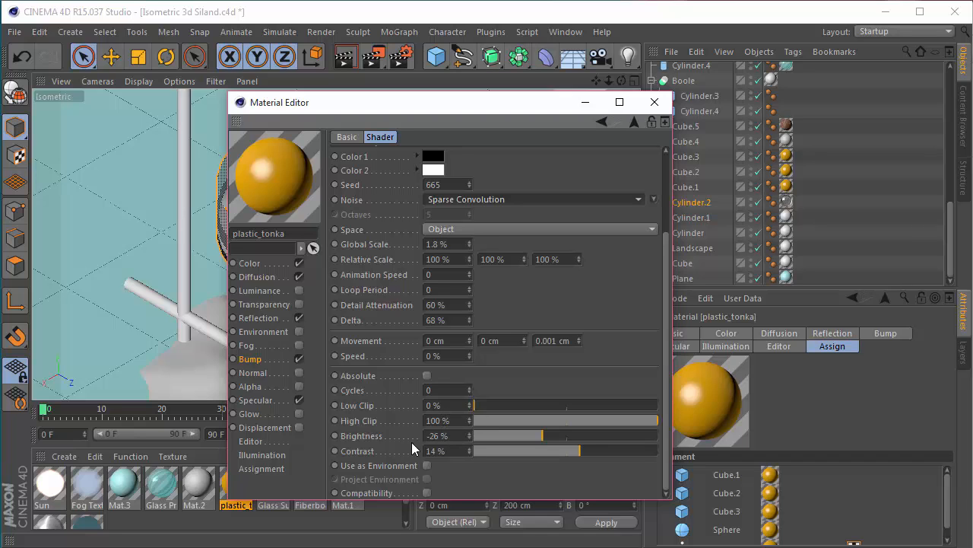
{"action": "scroll", "coordinate": [608, 365], "scroll_direction": "up", "scroll_amount": 3}
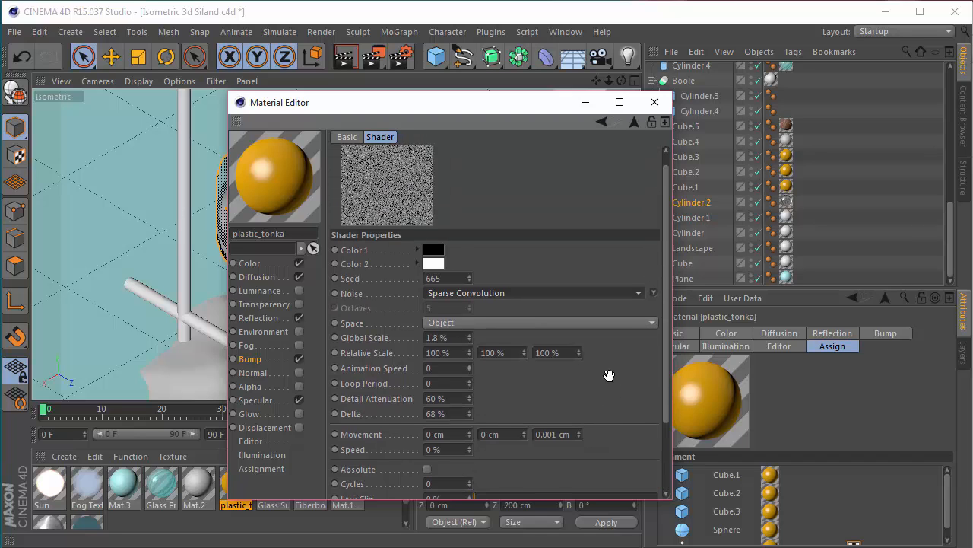
{"action": "scroll", "coordinate": [612, 315], "scroll_direction": "down", "scroll_amount": 3}
{"action": "scroll", "coordinate": [613, 315], "scroll_direction": "up", "scroll_amount": 3}
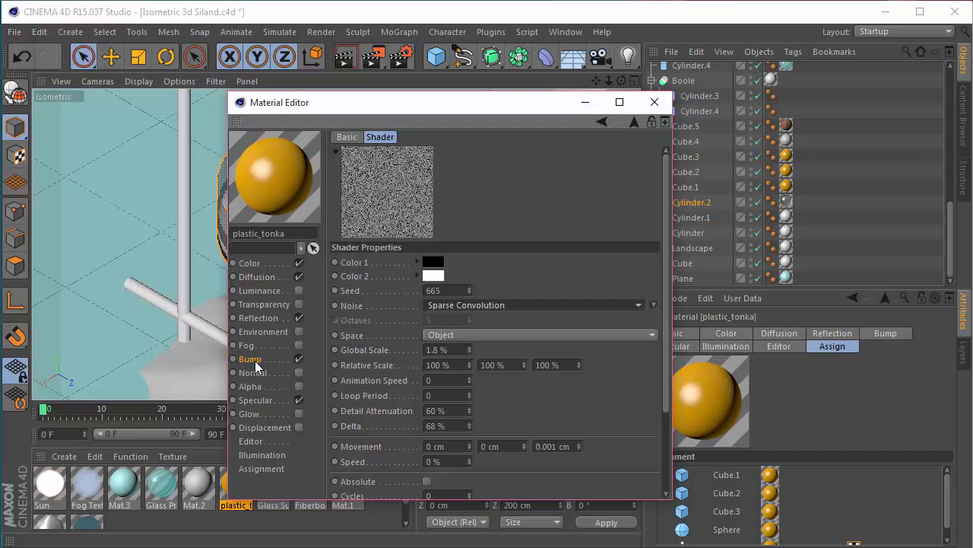
Examine the plastic_tonka material's Reflection and Specular channels, including the specular Filter texture's Color shader, and close the Material Editor.
{"action": "left_click", "coordinate": [258, 318]}
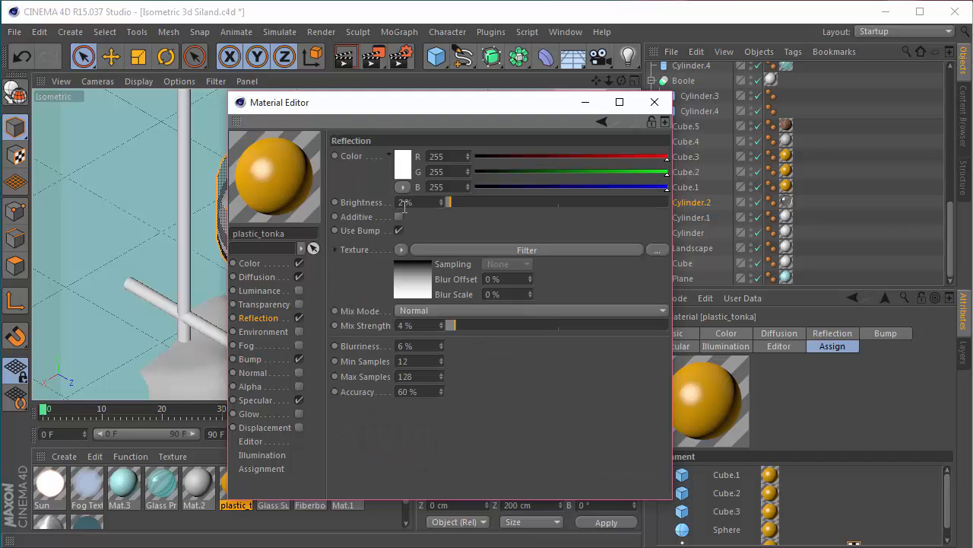
{"action": "left_click", "coordinate": [275, 359]}
{"action": "left_click", "coordinate": [256, 400]}
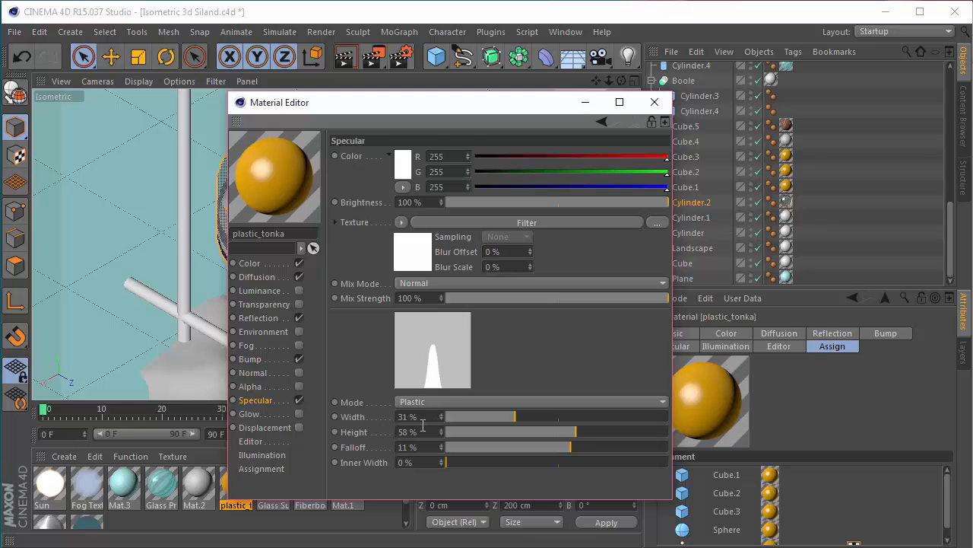
{"action": "left_click", "coordinate": [436, 402]}
{"action": "left_click", "coordinate": [429, 417]}
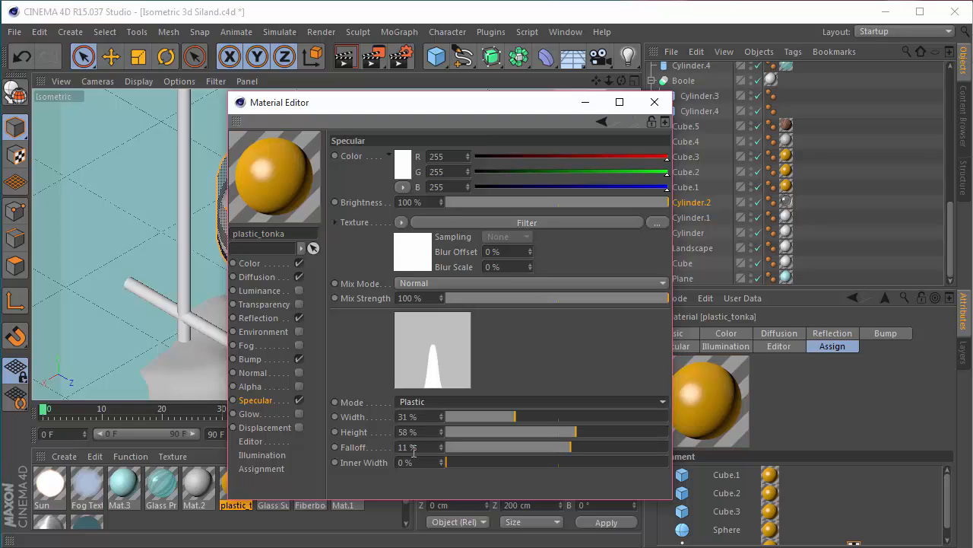
{"action": "left_click", "coordinate": [420, 252]}
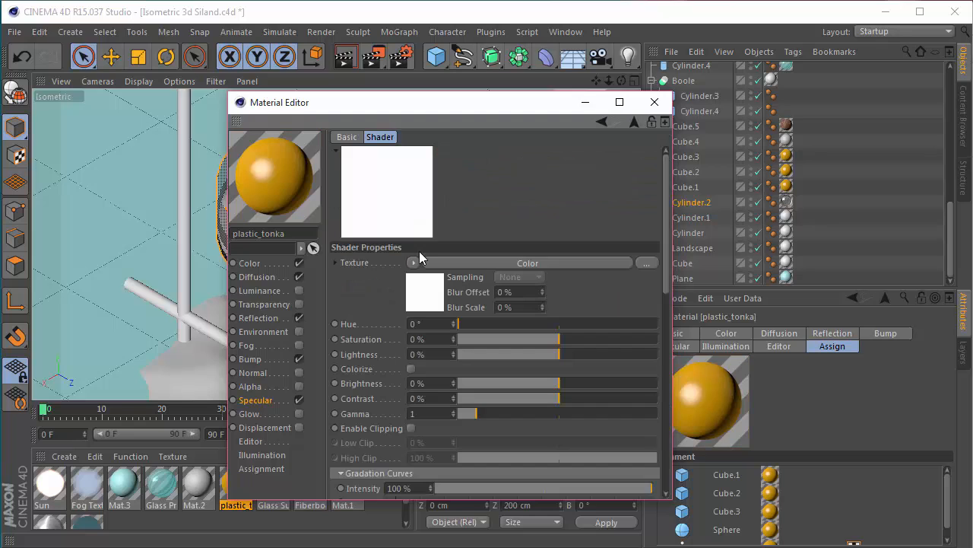
{"action": "left_click", "coordinate": [432, 291]}
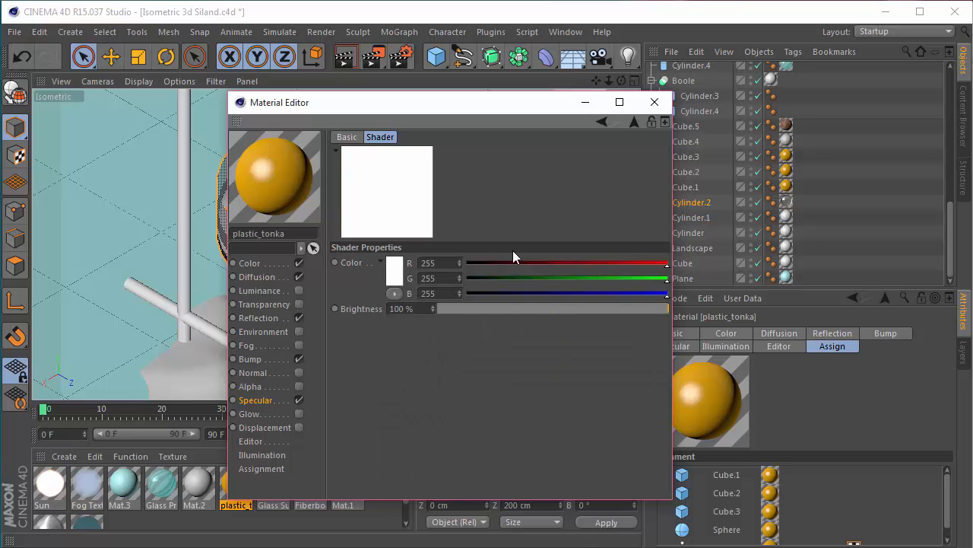
{"action": "left_click", "coordinate": [257, 400]}
{"action": "left_click", "coordinate": [654, 102]}
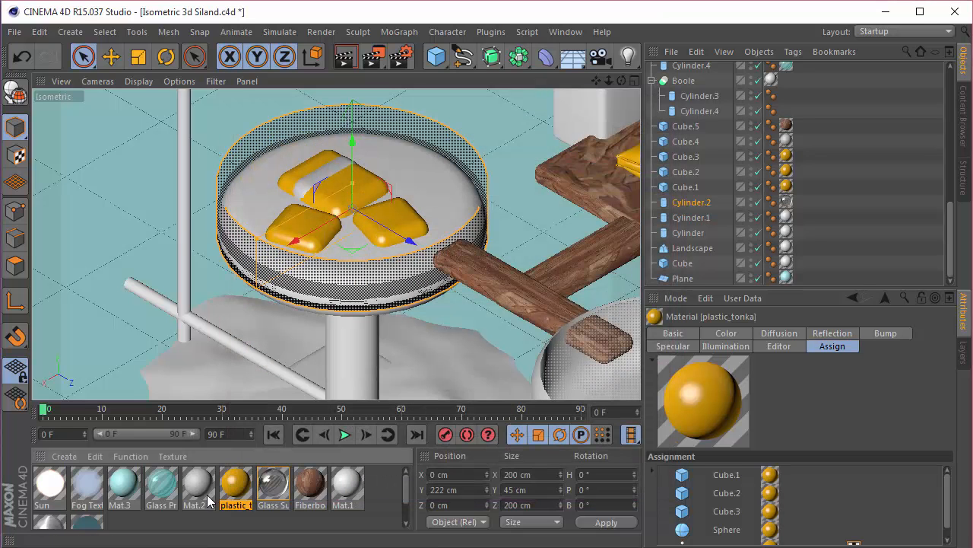
Try raising the small cube Cube.4 along its Y axis, and undo the move.
{"action": "left_click", "coordinate": [304, 221]}
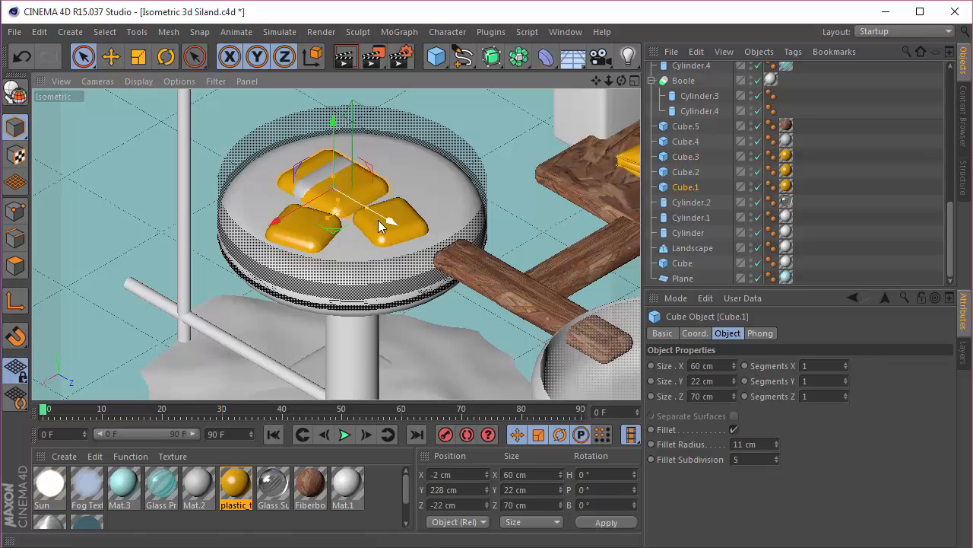
{"action": "left_click", "coordinate": [685, 142]}
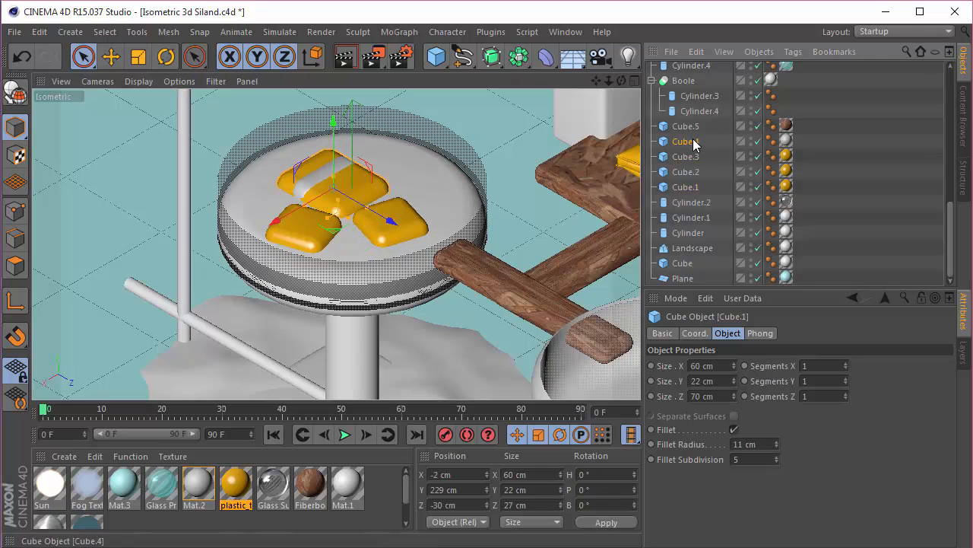
{"action": "left_click_drag", "start_coordinate": [325, 177], "coordinate": [326, 108]}
{"action": "key", "text": "ctrl+z"}
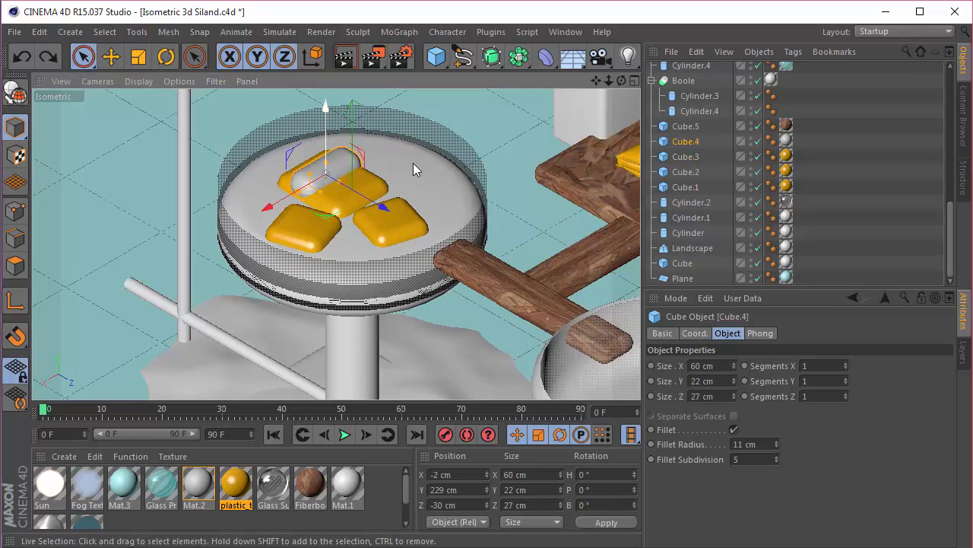
Examine the Color, Reflection and Specular channels of Cube.4's Mat.2 material, and close the Material Editor.
{"action": "left_click", "coordinate": [786, 141]}
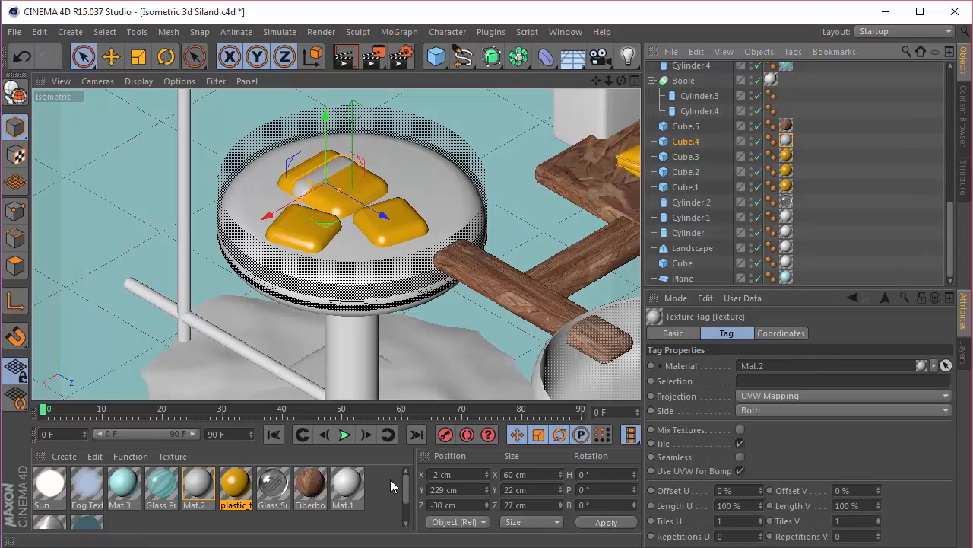
{"action": "double_click", "coordinate": [198, 487]}
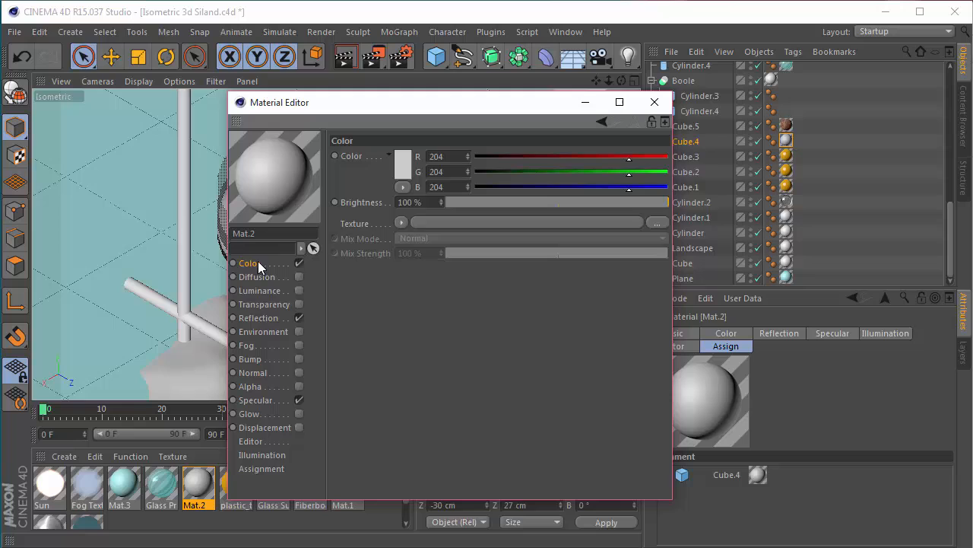
{"action": "left_click", "coordinate": [256, 319]}
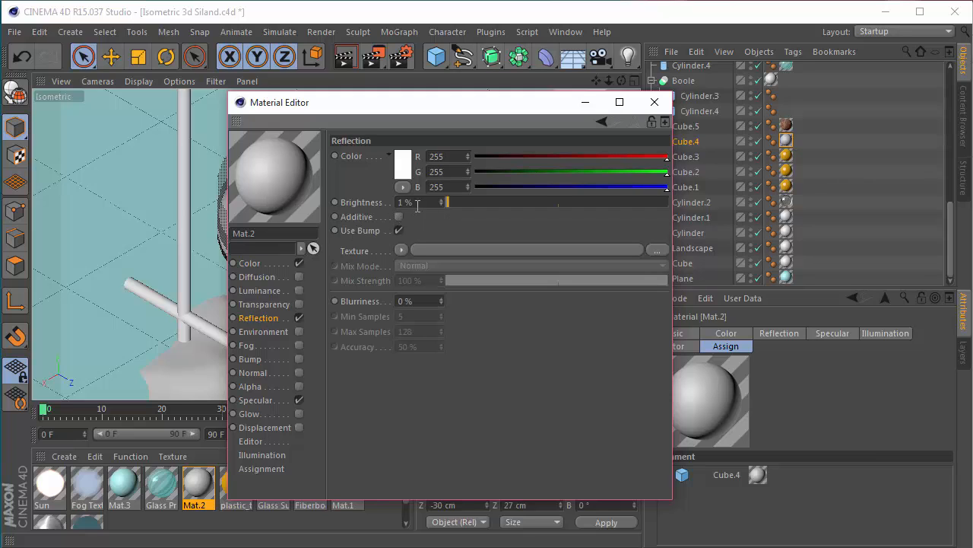
{"action": "left_click", "coordinate": [264, 401]}
{"action": "left_click", "coordinate": [263, 263]}
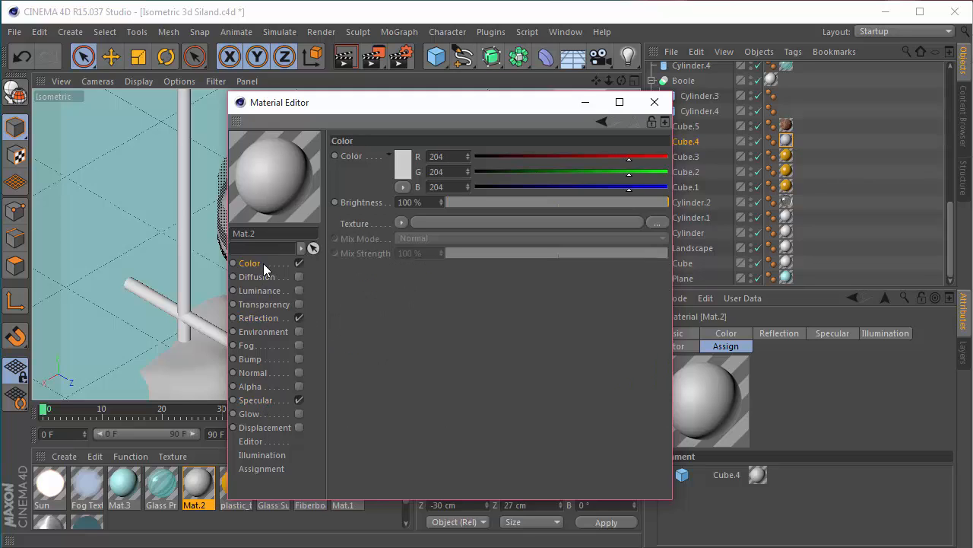
{"action": "left_click", "coordinate": [654, 102]}
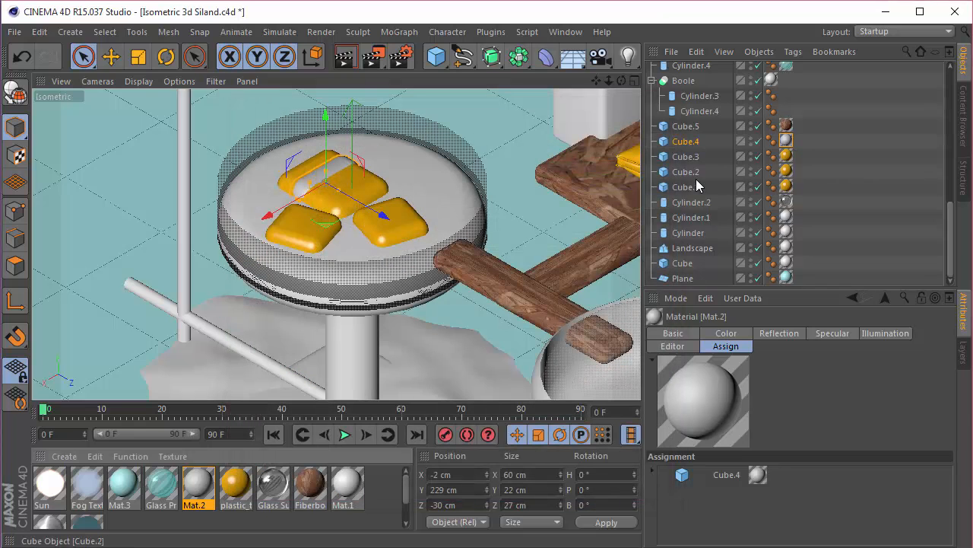
Inspect the wooden plank Cube.5 and the texture tag that assigns its Fiberboard Dark material.
{"action": "left_click_drag", "start_coordinate": [595, 81], "coordinate": [310, 87]}
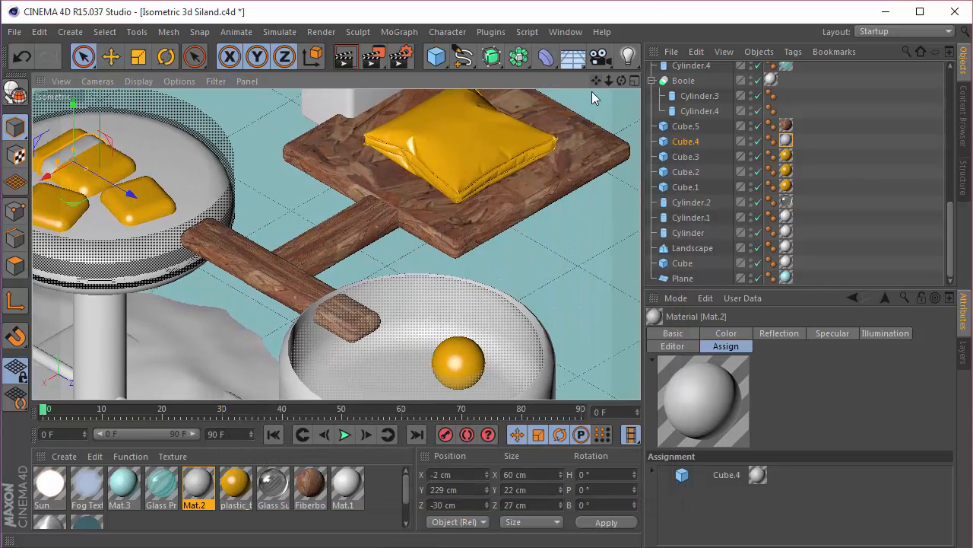
{"action": "left_click", "coordinate": [685, 126]}
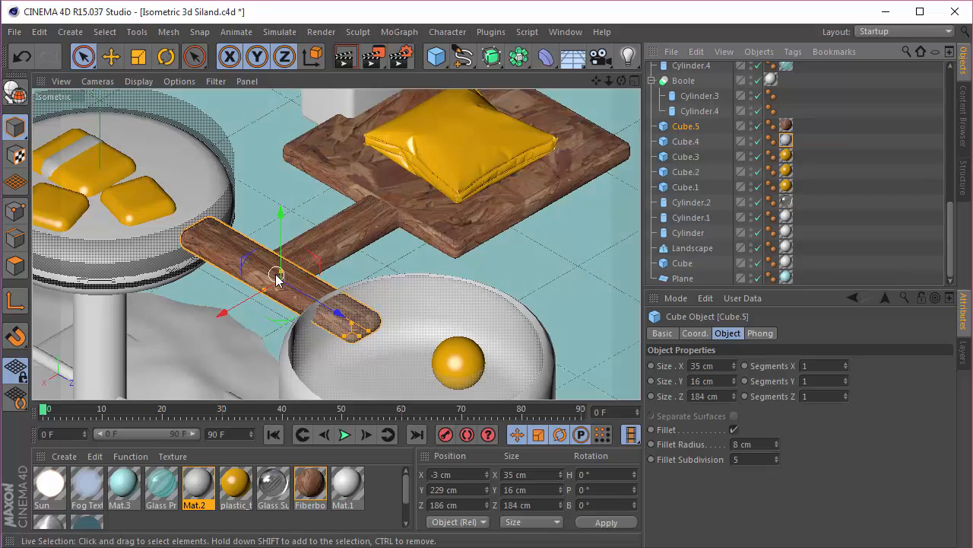
{"action": "left_click", "coordinate": [786, 126]}
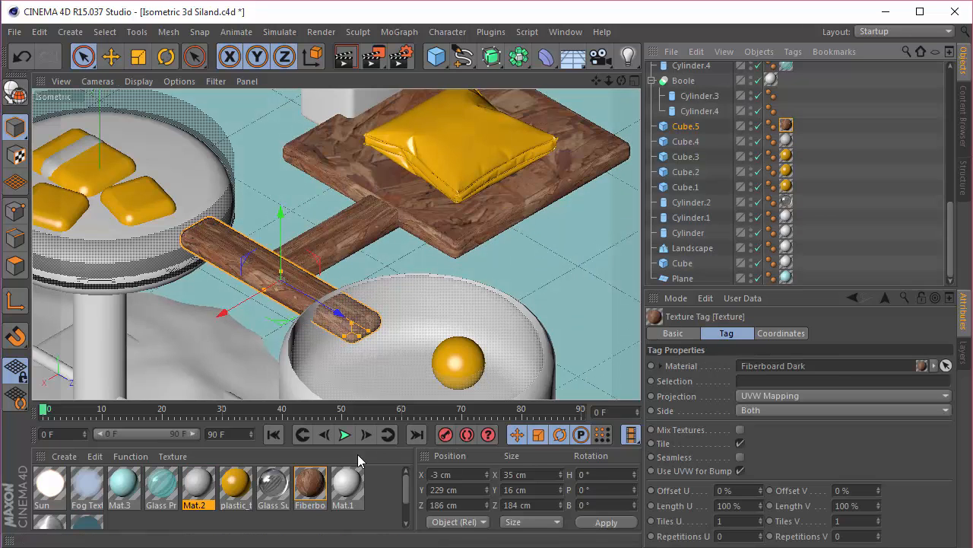
Locate the Fiberboard material in the Wood folder of the GSG texture library, and return to the scene's object list.
{"action": "left_click", "coordinate": [964, 112]}
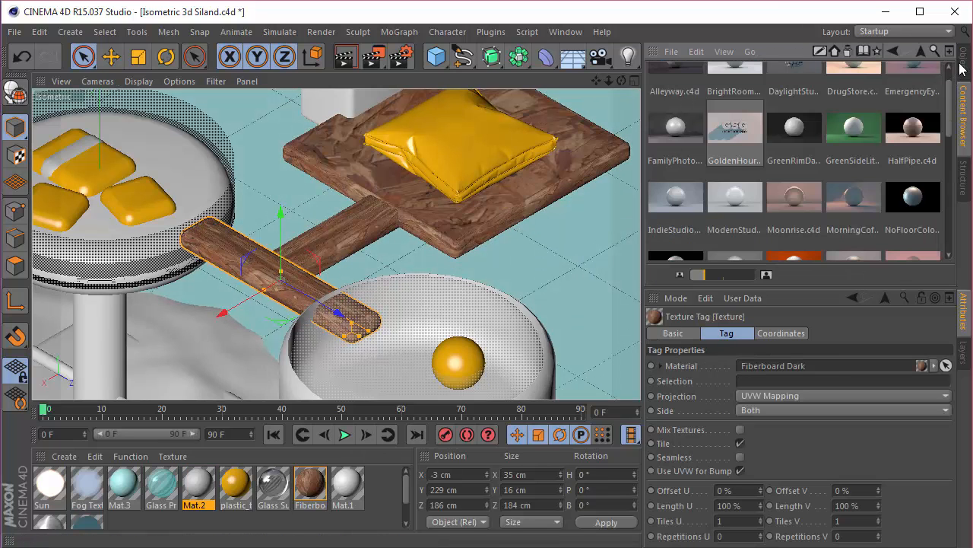
{"action": "left_click", "coordinate": [921, 50]}
{"action": "left_click", "coordinate": [922, 51]}
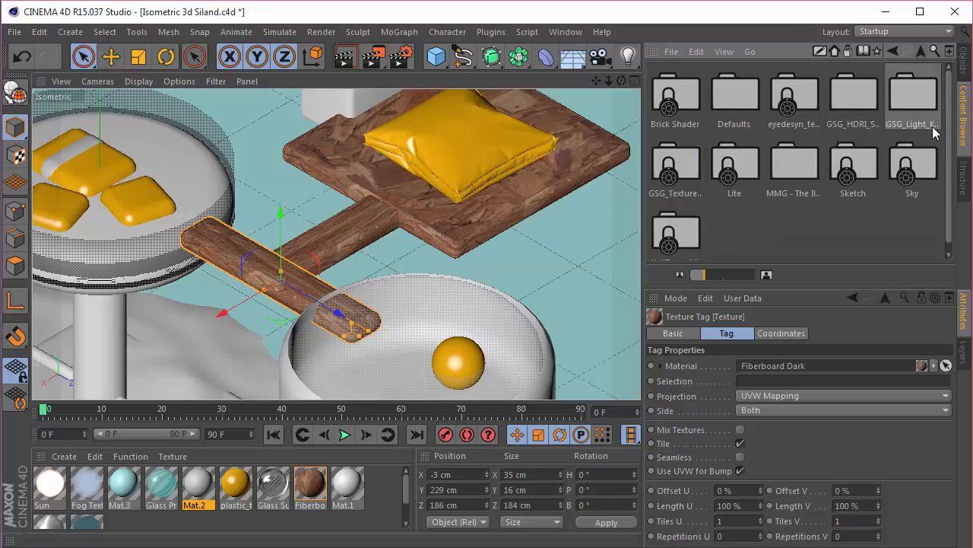
{"action": "double_click", "coordinate": [698, 168]}
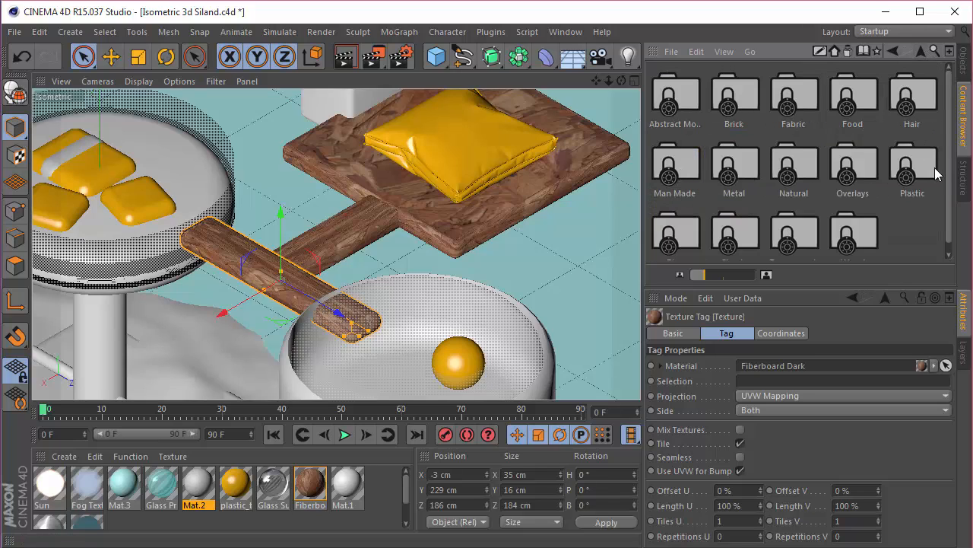
{"action": "scroll", "coordinate": [934, 196], "scroll_direction": "down", "scroll_amount": 1}
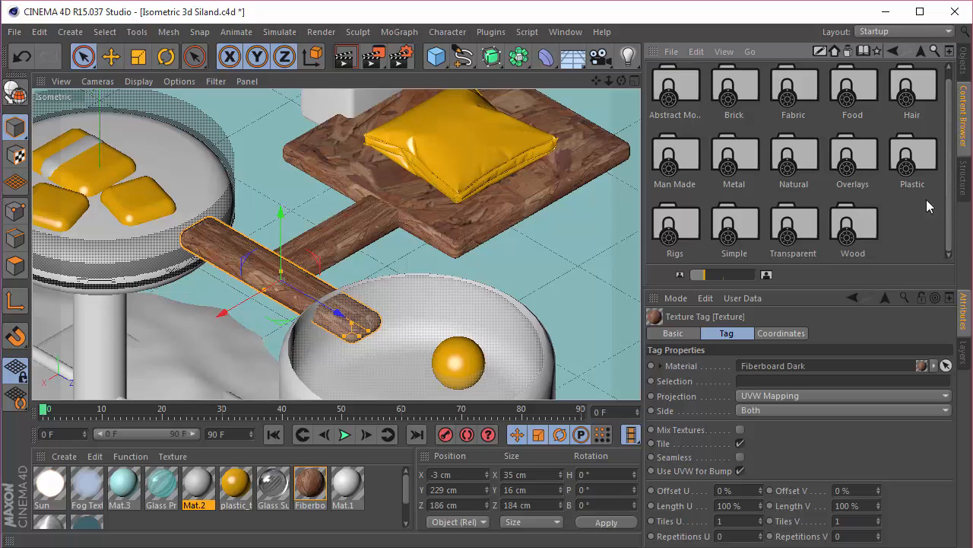
{"action": "double_click", "coordinate": [861, 220]}
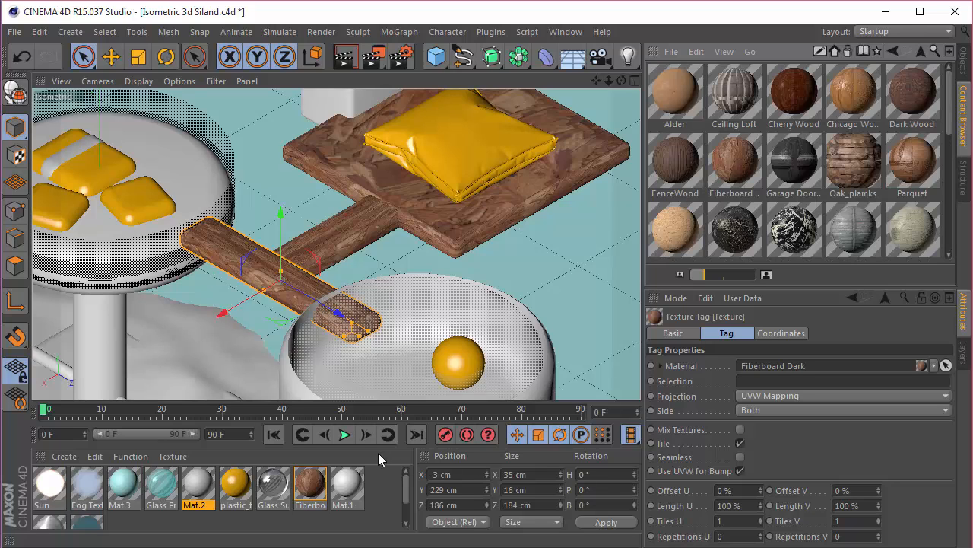
{"action": "left_click", "coordinate": [721, 155]}
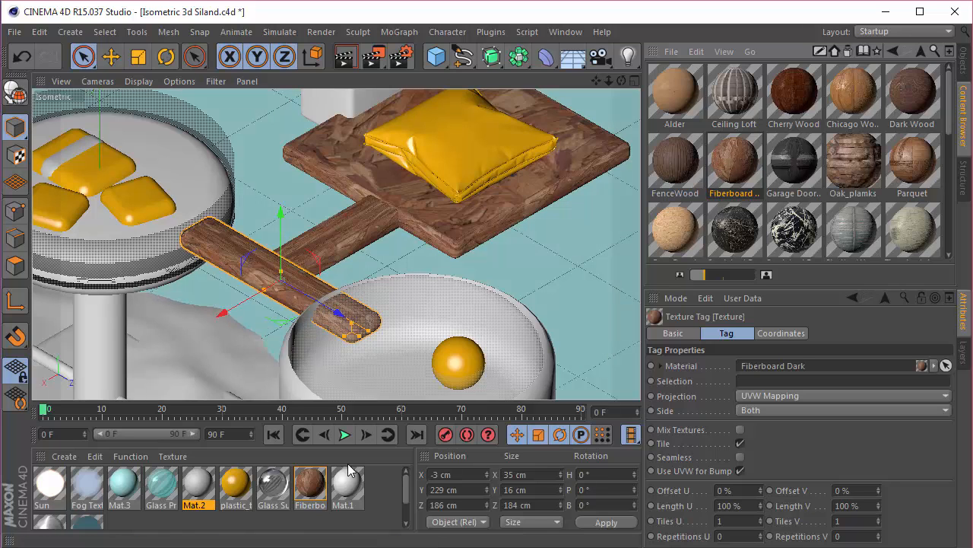
{"action": "left_click", "coordinate": [962, 65]}
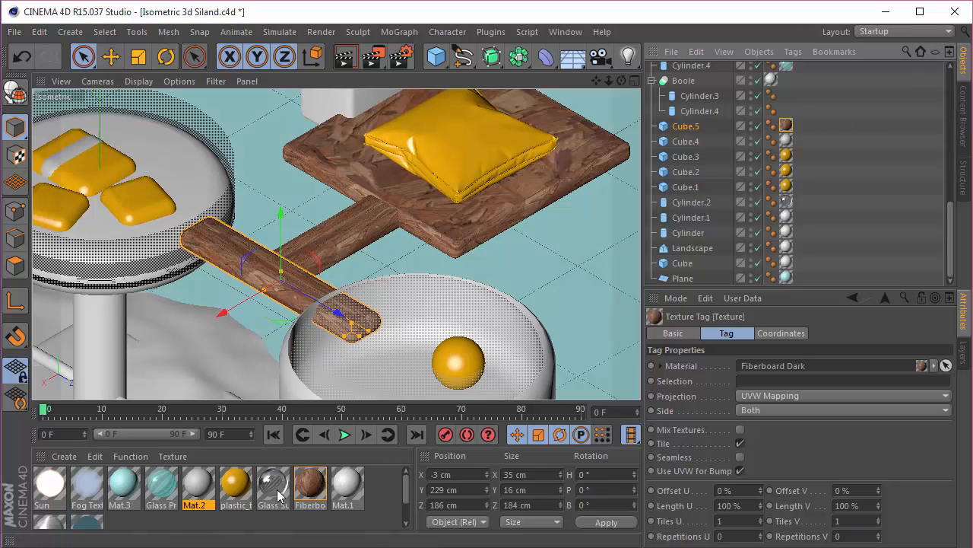
Open the Fiberboard Dark material and inspect the PressedWood.jpg image inside its Color channel's Filter texture.
{"action": "double_click", "coordinate": [310, 485]}
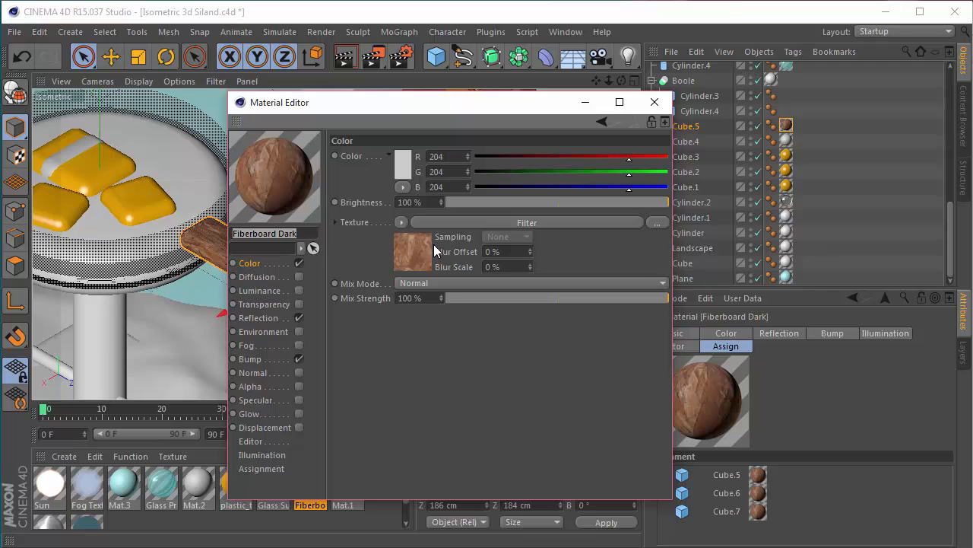
{"action": "left_click", "coordinate": [414, 258]}
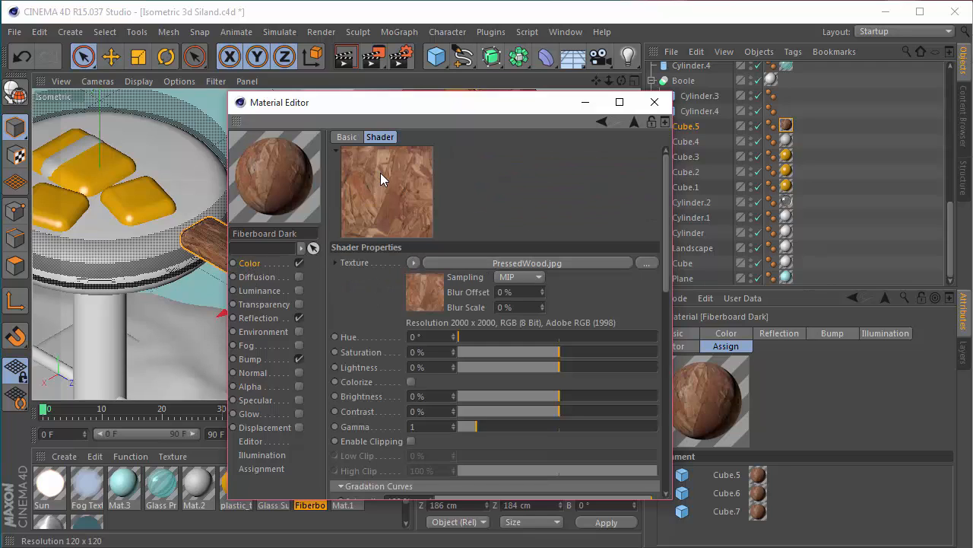
{"action": "left_click", "coordinate": [426, 300]}
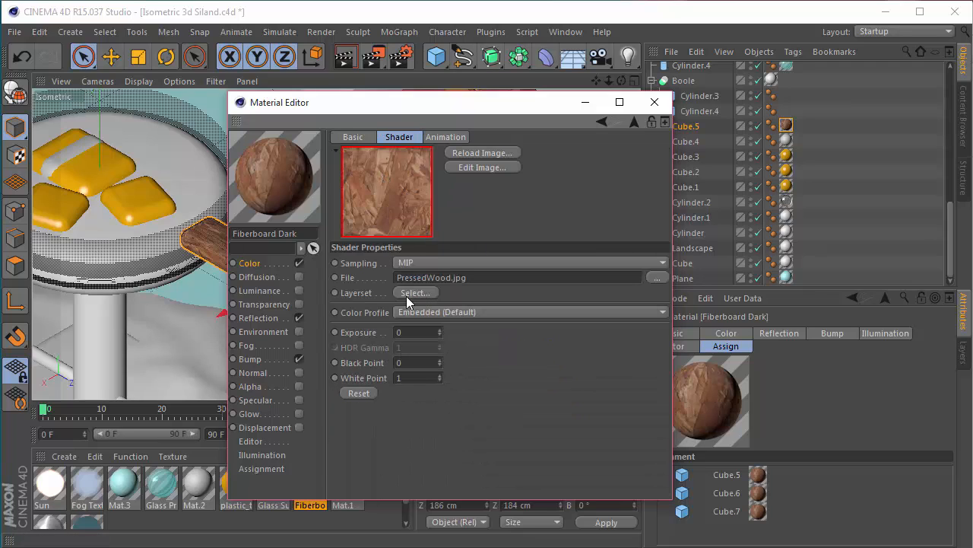
Examine Fiberboard Dark's Reflection texture through its Filter and Fusion shaders down to the Fresnel base channel's gradient.
{"action": "left_click", "coordinate": [262, 319]}
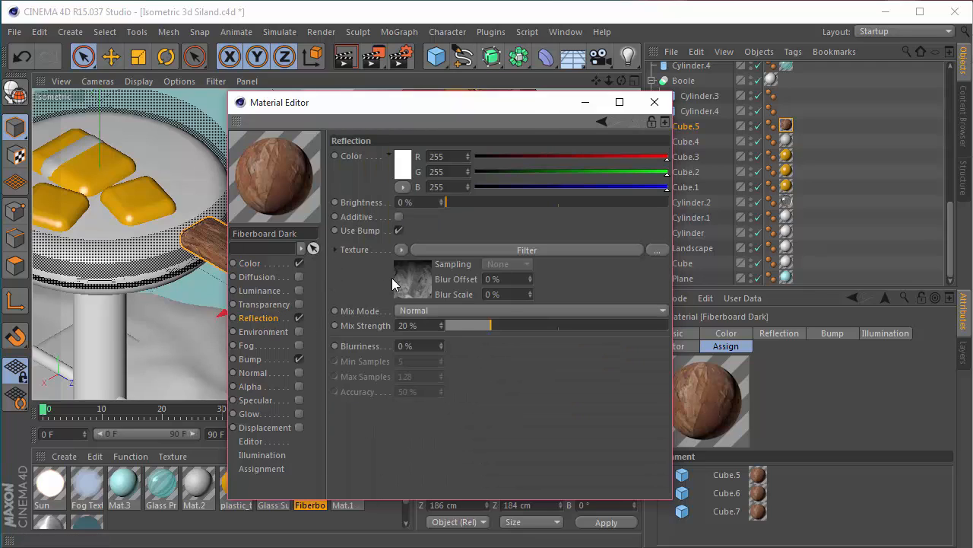
{"action": "left_click", "coordinate": [397, 282]}
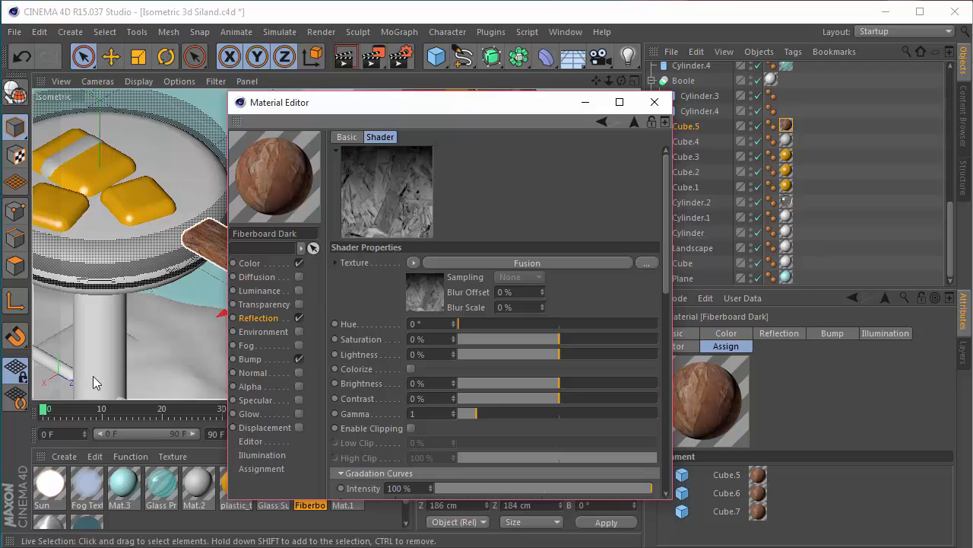
{"action": "left_click", "coordinate": [258, 318]}
{"action": "left_click", "coordinate": [414, 272]}
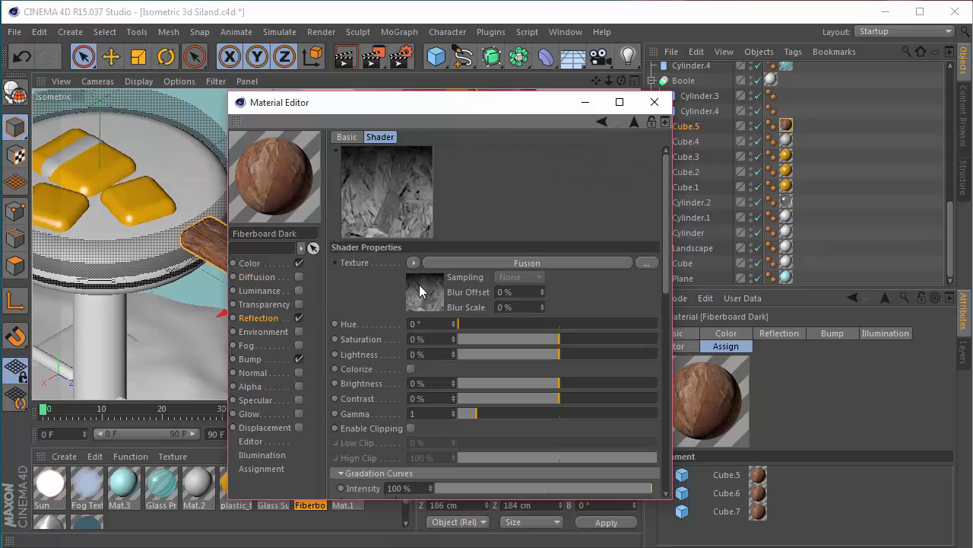
{"action": "left_click", "coordinate": [430, 288]}
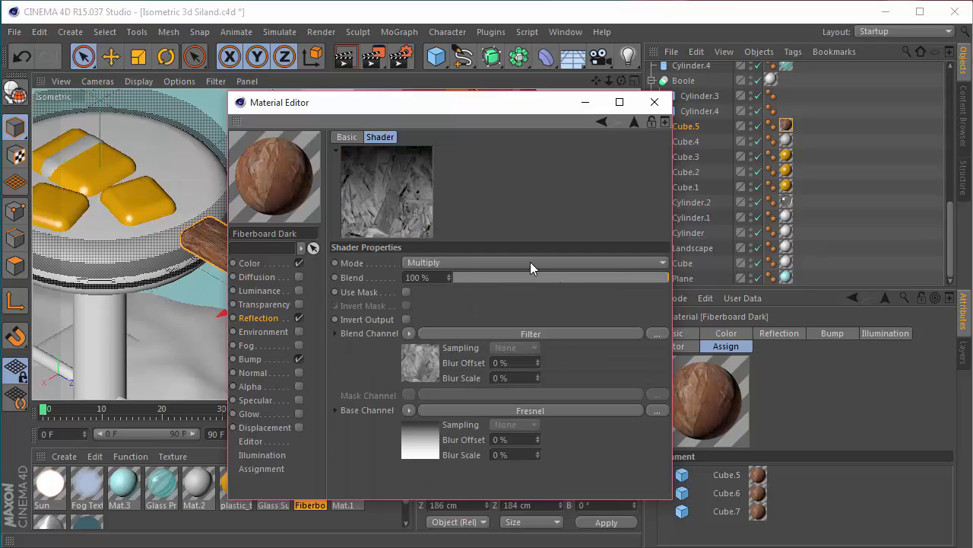
{"action": "left_click", "coordinate": [420, 441]}
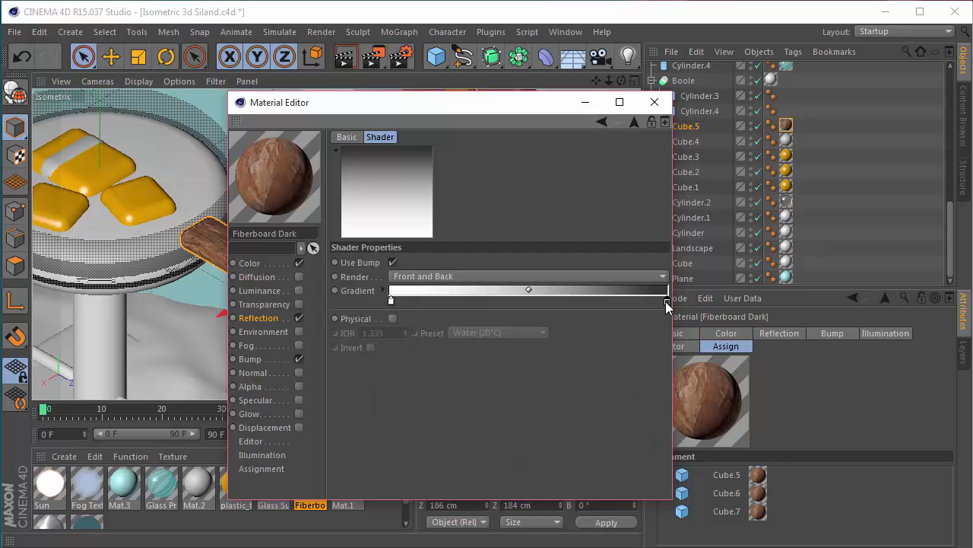
{"action": "double_click", "coordinate": [666, 301]}
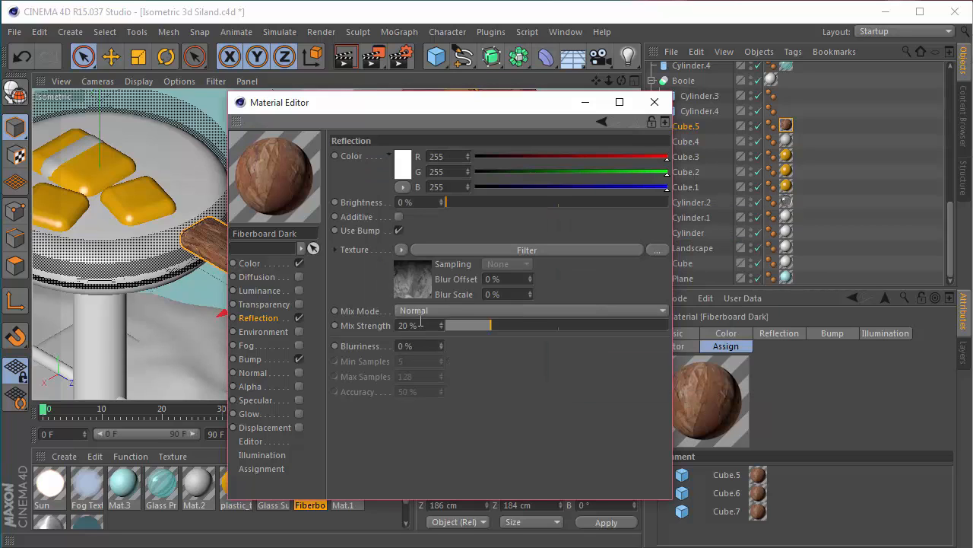
Inspect the PressedWood.jpg Filter in the Reflection Fusion's blend channel, and return to the Reflection channel's main settings.
{"action": "left_click", "coordinate": [426, 281]}
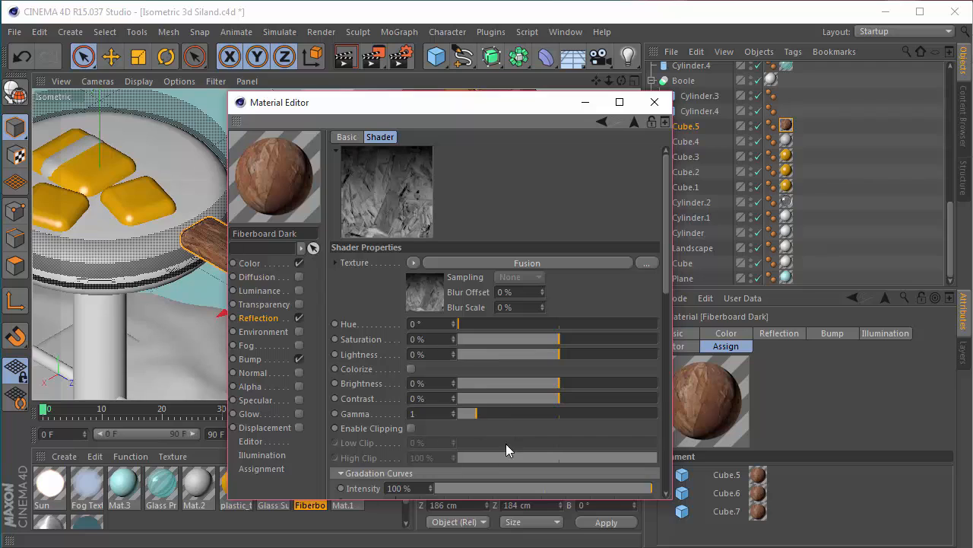
{"action": "scroll", "coordinate": [505, 443], "scroll_direction": "down", "scroll_amount": 2}
{"action": "scroll", "coordinate": [514, 401], "scroll_direction": "up", "scroll_amount": 2}
{"action": "left_click", "coordinate": [422, 290]}
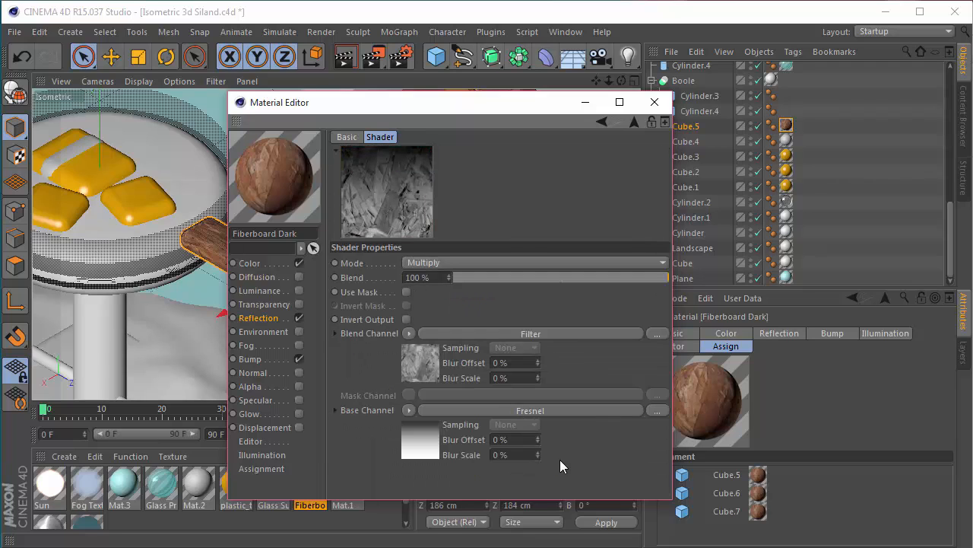
{"action": "left_click", "coordinate": [414, 355]}
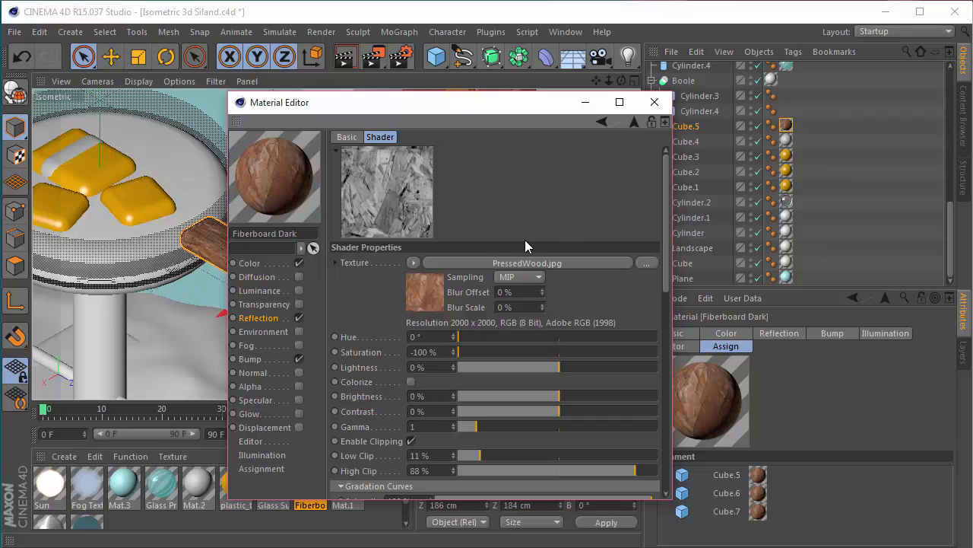
{"action": "left_click", "coordinate": [264, 320]}
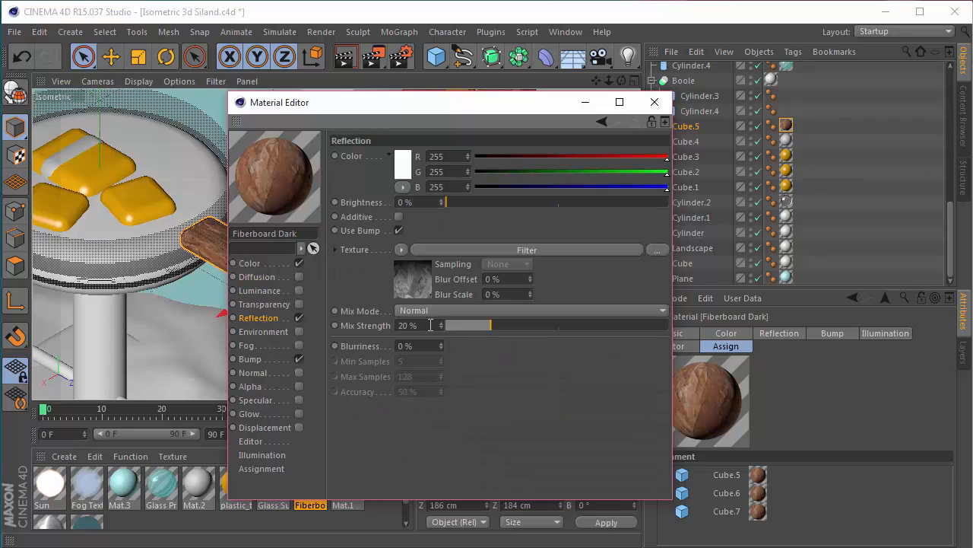
{"action": "left_click", "coordinate": [400, 272]}
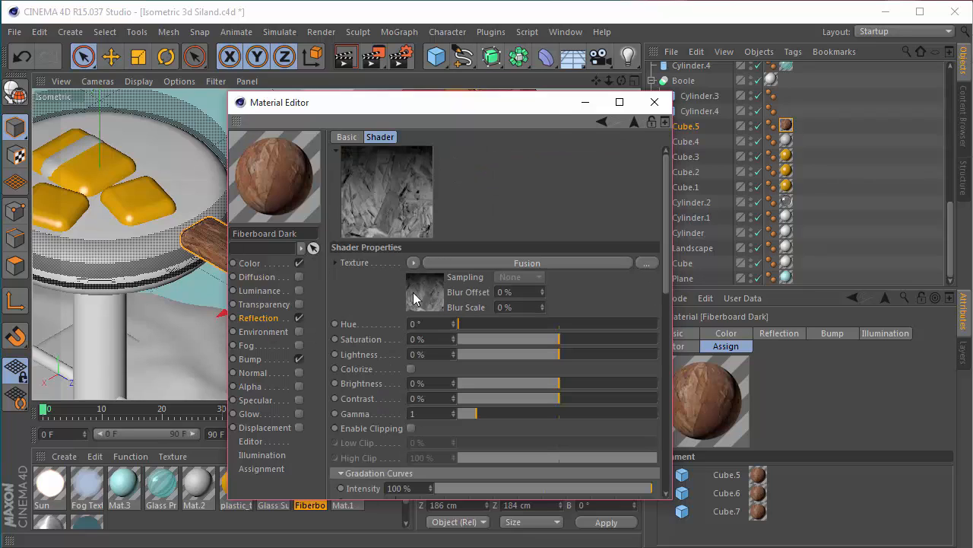
{"action": "left_click", "coordinate": [632, 123]}
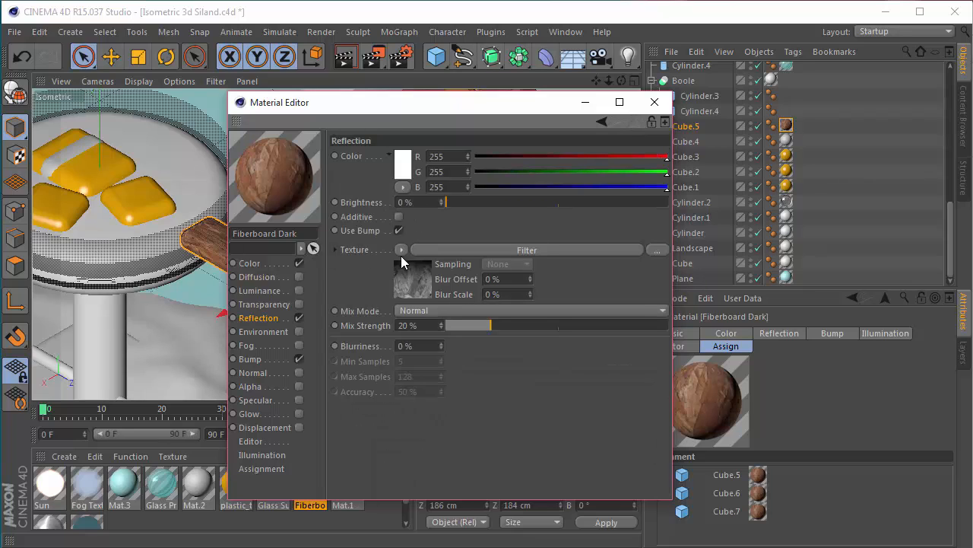
Examine the Bump channel's Filter texture and image file, compare it with the Reflection settings, and close the Material Editor.
{"action": "left_click", "coordinate": [259, 359]}
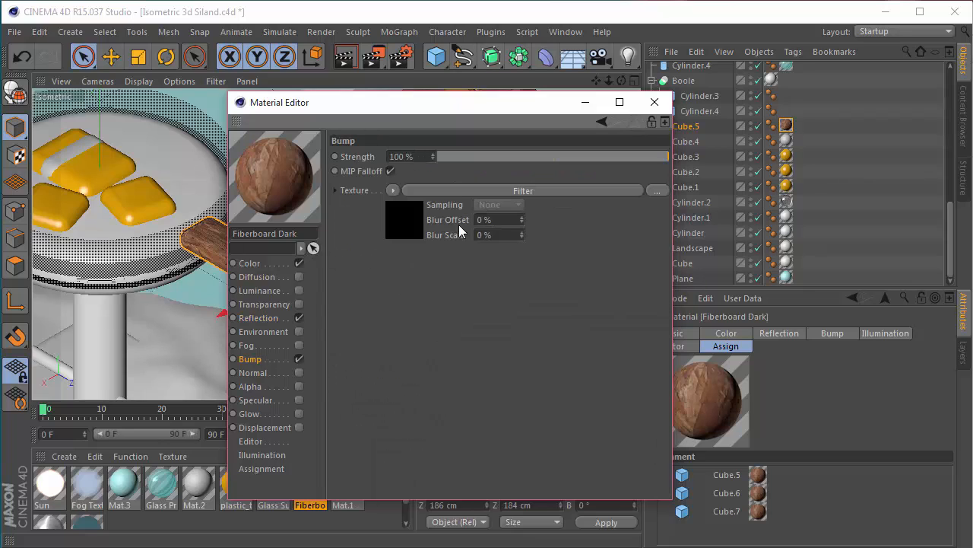
{"action": "left_click", "coordinate": [413, 230]}
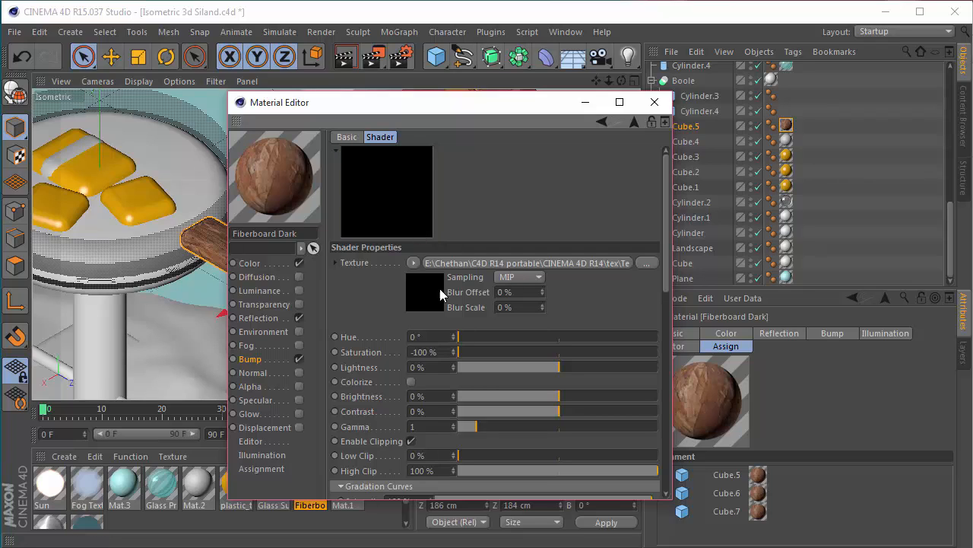
{"action": "left_click", "coordinate": [427, 292]}
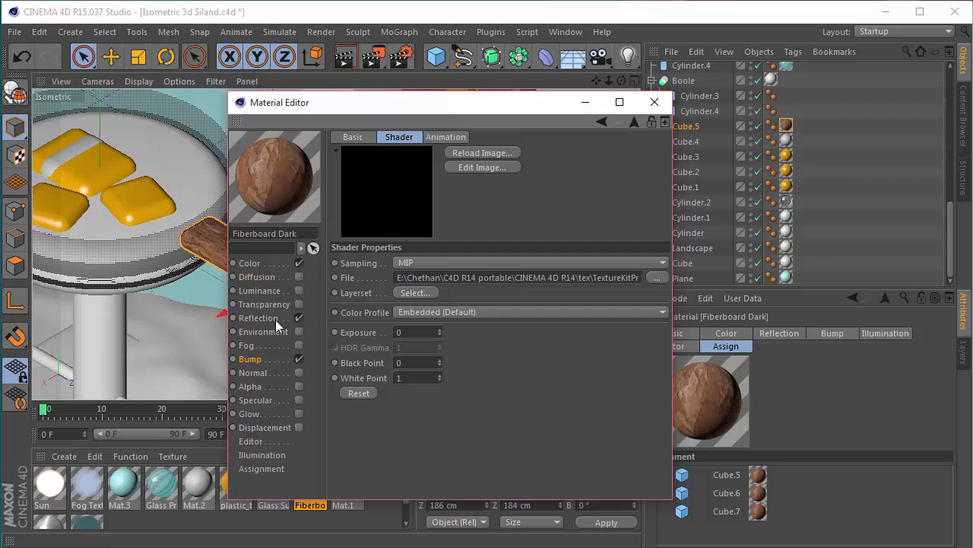
{"action": "left_click", "coordinate": [251, 359]}
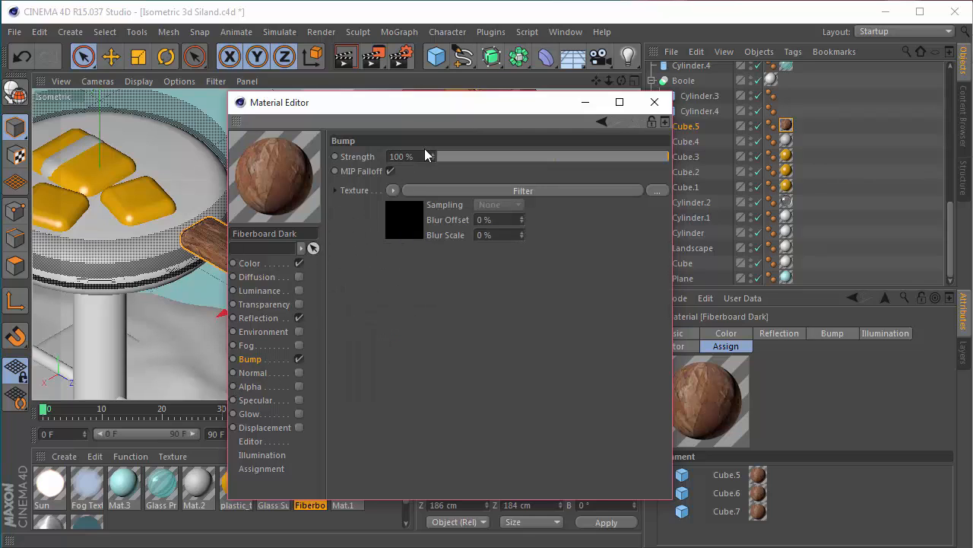
{"action": "left_click", "coordinate": [270, 320]}
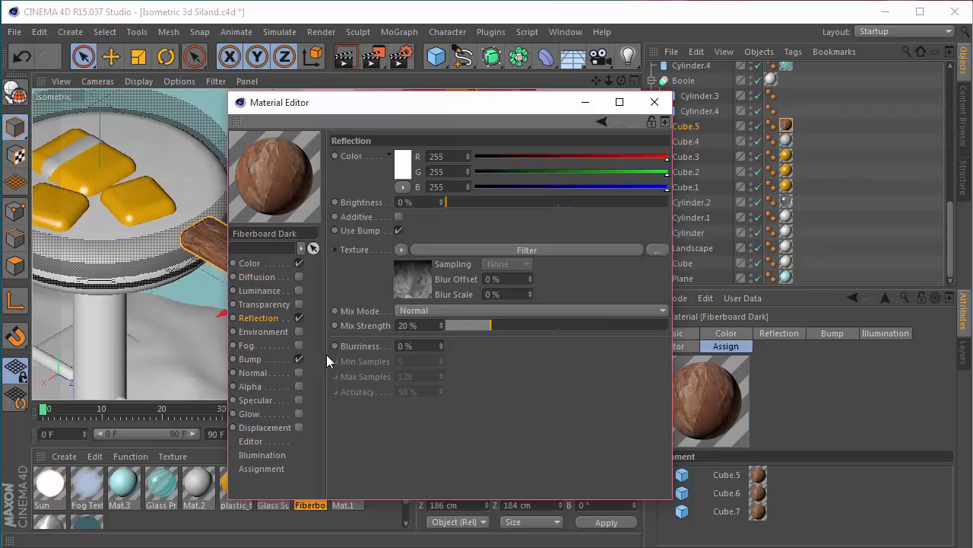
{"action": "left_click", "coordinate": [255, 359]}
{"action": "left_click", "coordinate": [654, 101]}
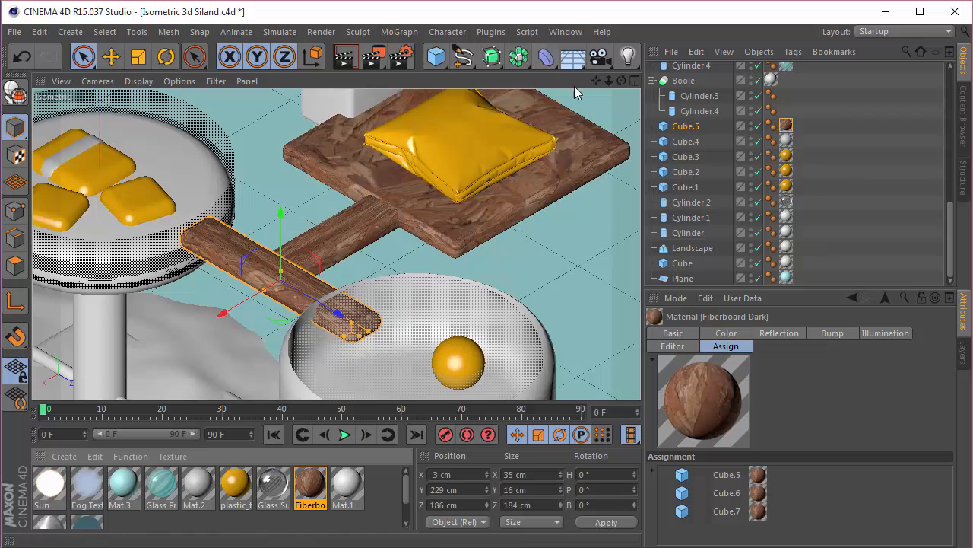
Review the plastic_tonka material's assignments and inspect the yellow sphere and pillow that use it.
{"action": "left_click_drag", "start_coordinate": [597, 81], "coordinate": [555, 136]}
{"action": "left_click", "coordinate": [236, 491]}
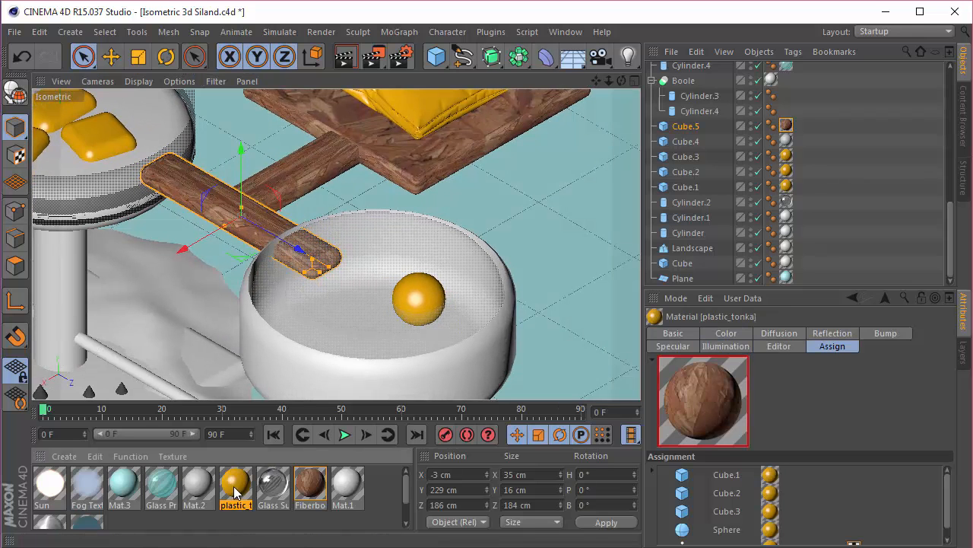
{"action": "left_click", "coordinate": [407, 302]}
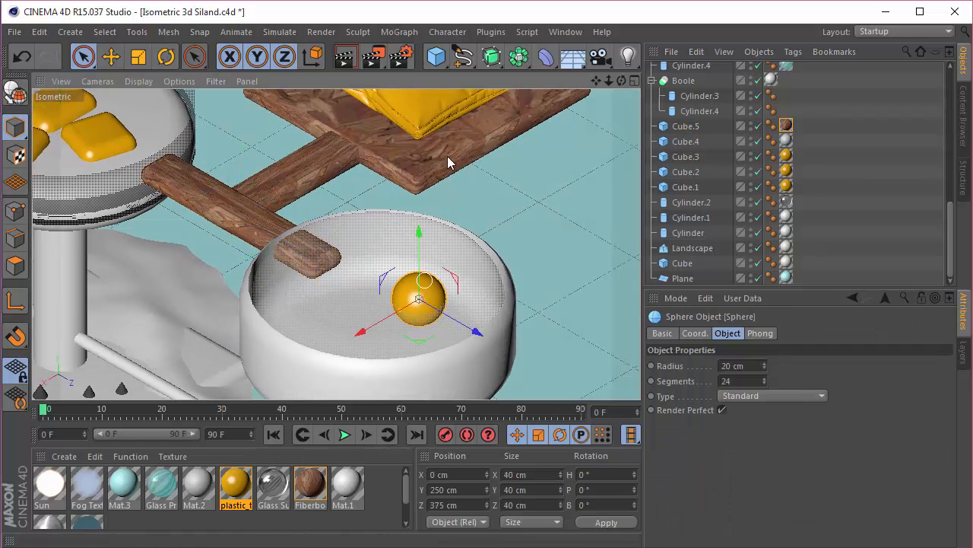
{"action": "left_click", "coordinate": [439, 120]}
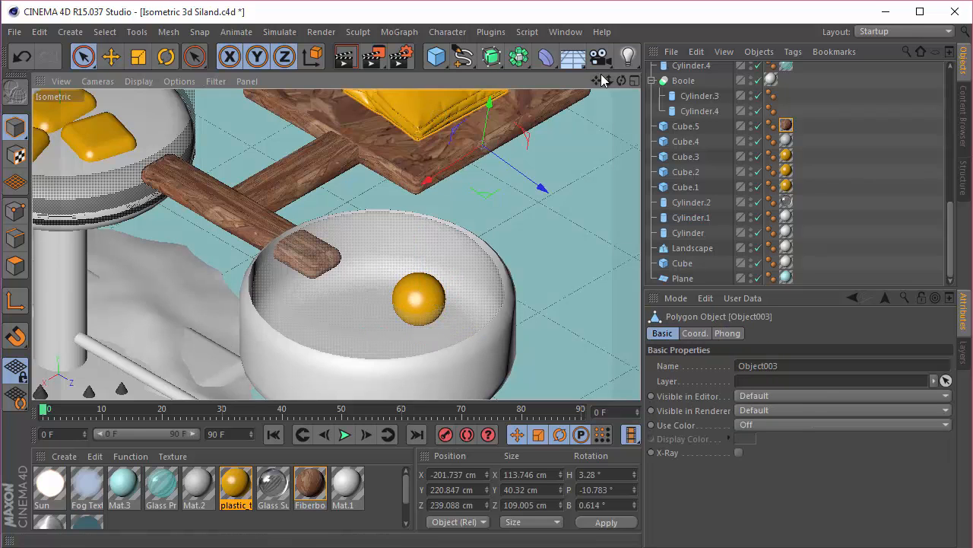
Inspect the flat glass plate Cube.11 and open its Glass Super material briefly in the Material Editor.
{"action": "left_click_drag", "start_coordinate": [597, 80], "coordinate": [608, 221]}
{"action": "left_click", "coordinate": [413, 216]}
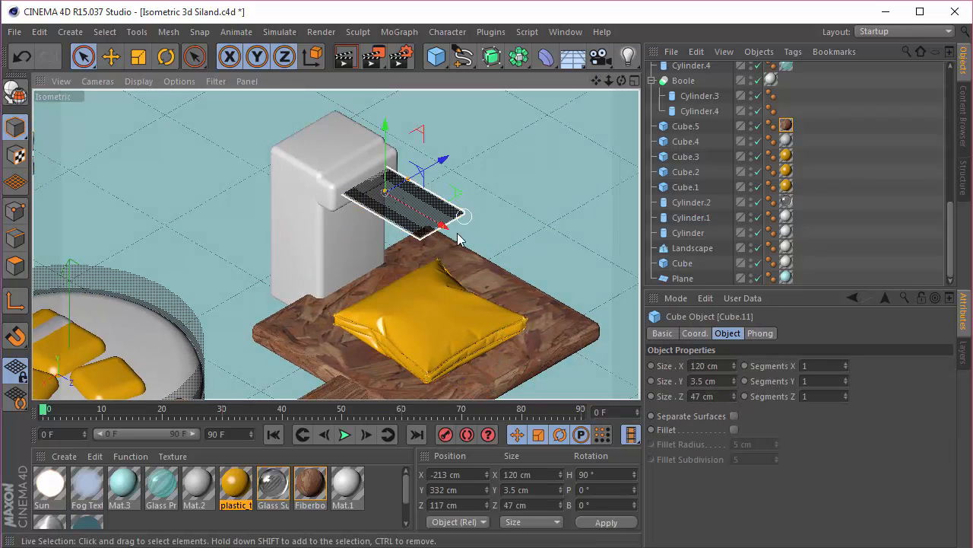
{"action": "scroll", "coordinate": [694, 174], "scroll_direction": "up", "scroll_amount": 5}
{"action": "scroll", "coordinate": [696, 160], "scroll_direction": "up", "scroll_amount": 4}
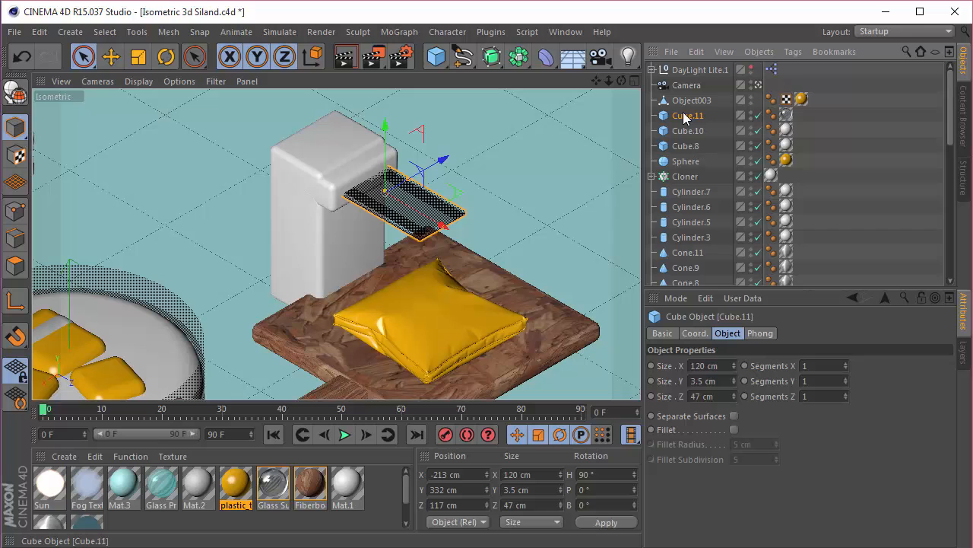
{"action": "double_click", "coordinate": [787, 114]}
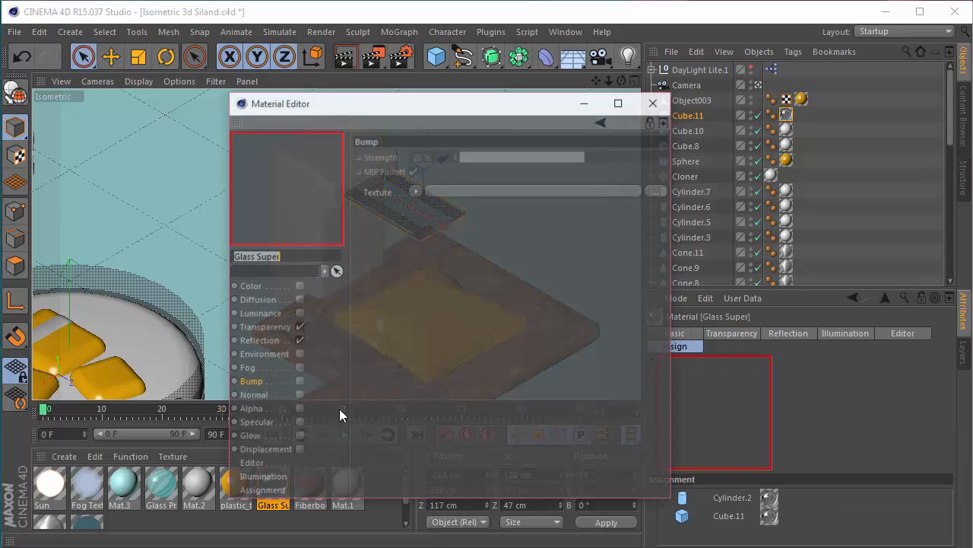
{"action": "left_click", "coordinate": [652, 105]}
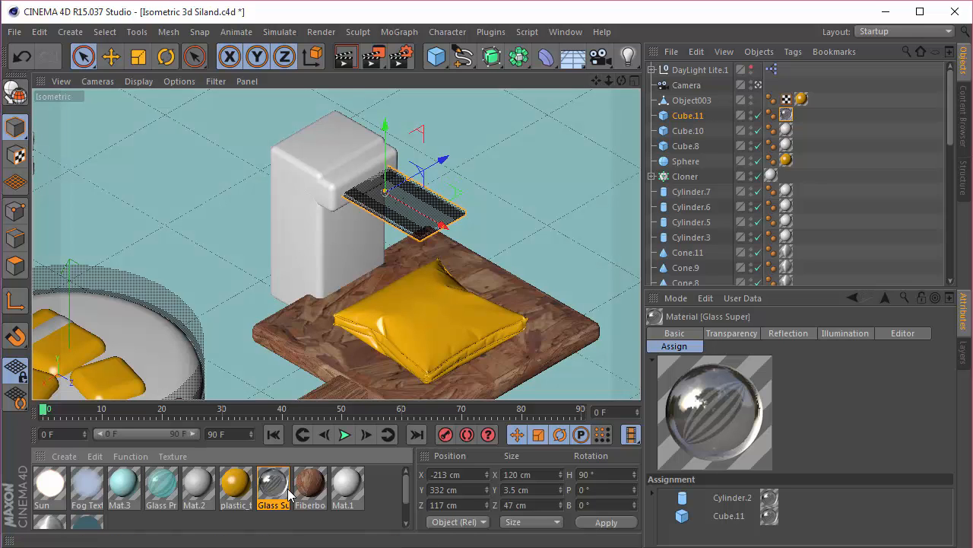
Select the glass cylinder around the round platform and check the Glass Super material's assignments to Cylinder.2 and Cube.11.
{"action": "middle_click_drag", "start_coordinate": [203, 350], "coordinate": [337, 245], "text": "alt"}
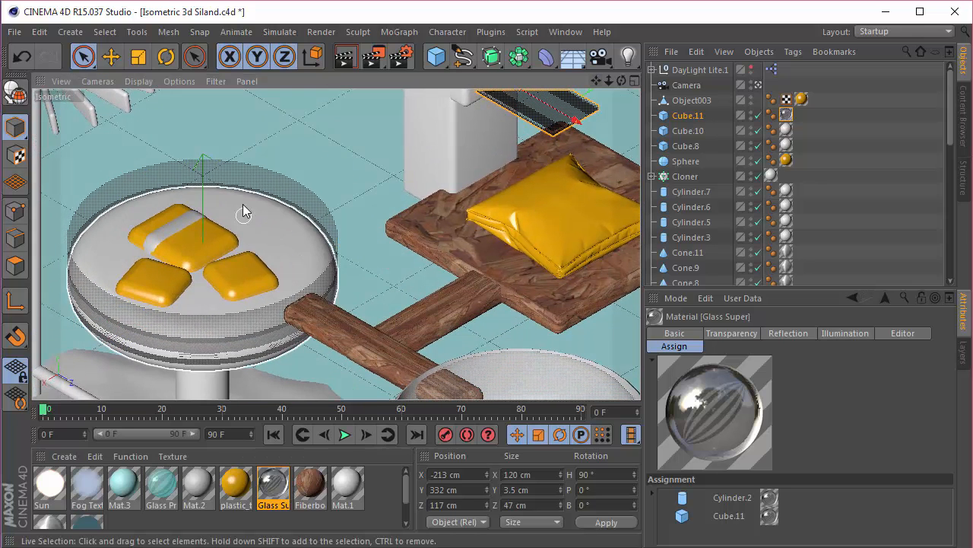
{"action": "left_click", "coordinate": [267, 176]}
{"action": "left_click", "coordinate": [275, 487]}
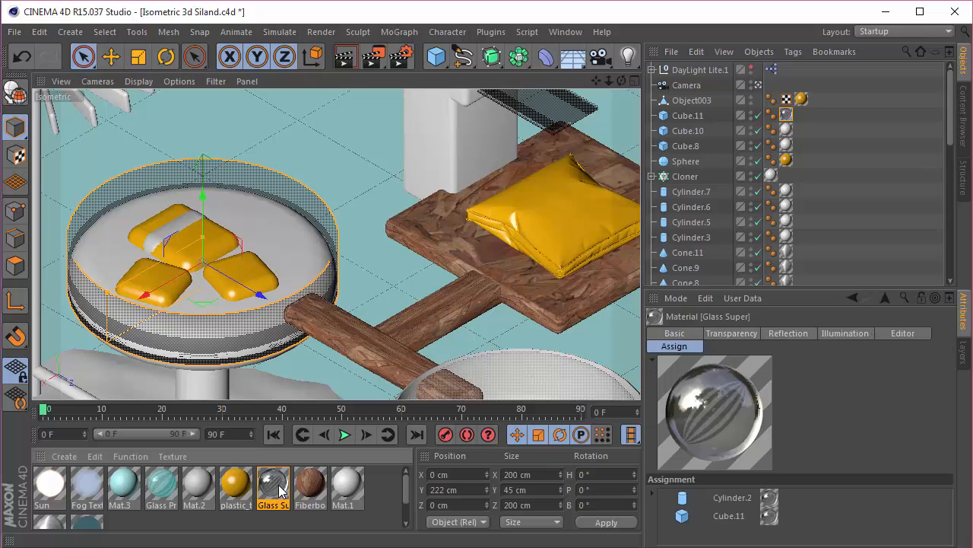
{"action": "left_click", "coordinate": [723, 499]}
{"action": "left_click", "coordinate": [728, 516]}
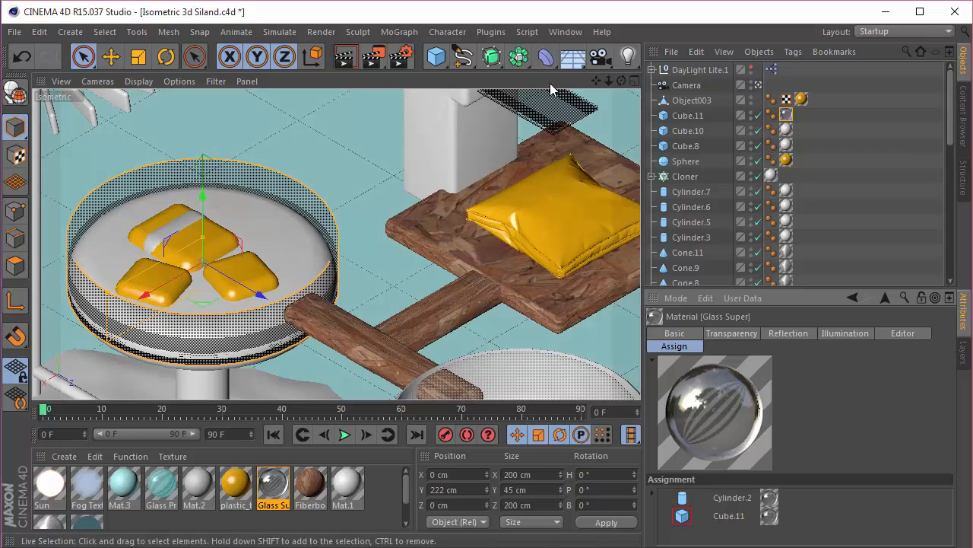
Review the Mat.1 material's assignments and look over the white fan, landscape and supports of the island.
{"action": "left_click_drag", "start_coordinate": [596, 81], "coordinate": [317, 445]}
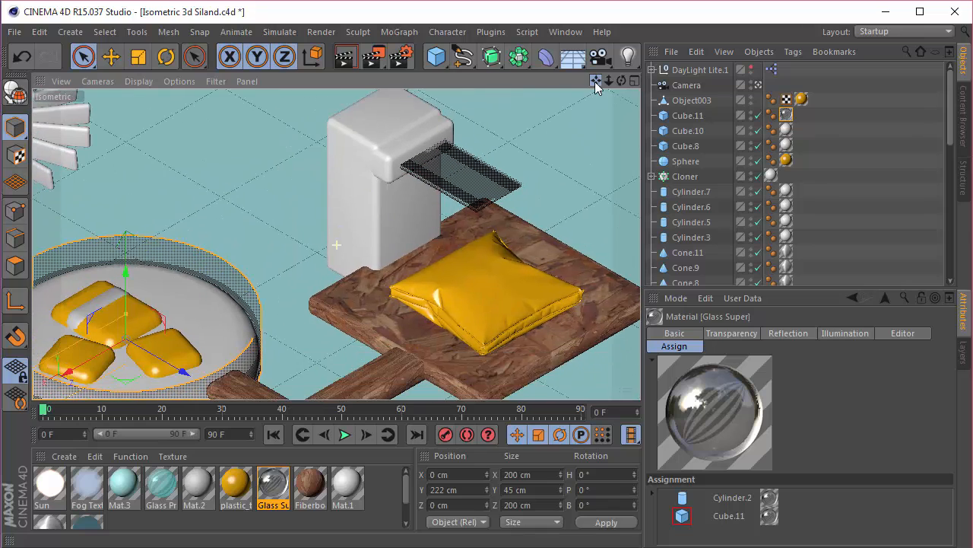
{"action": "left_click_drag", "start_coordinate": [610, 78], "coordinate": [233, 187]}
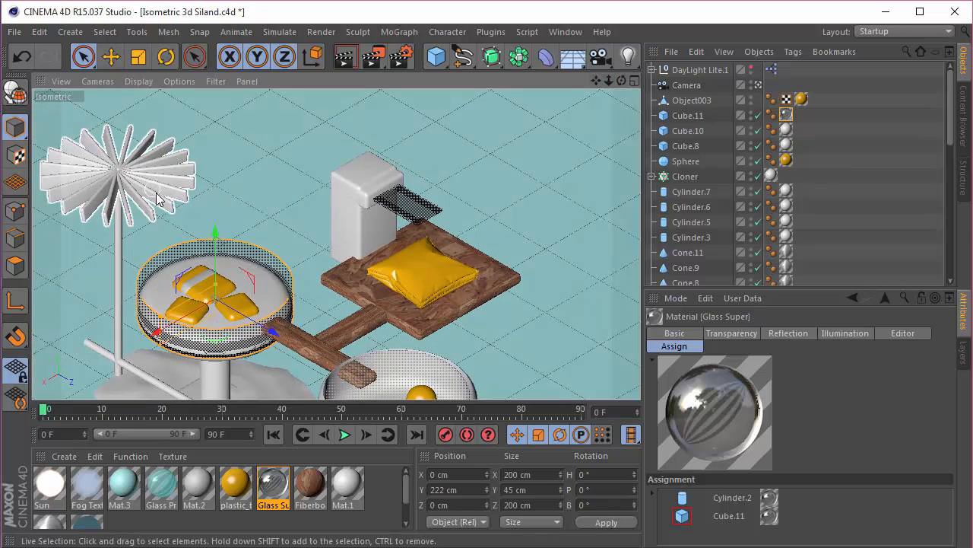
{"action": "left_click", "coordinate": [351, 490]}
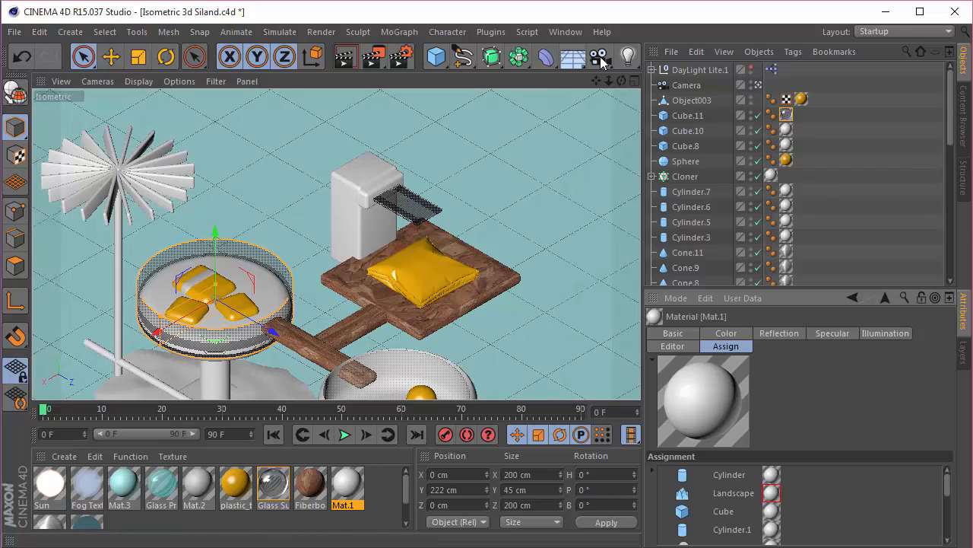
{"action": "left_click_drag", "start_coordinate": [599, 79], "coordinate": [733, 1]}
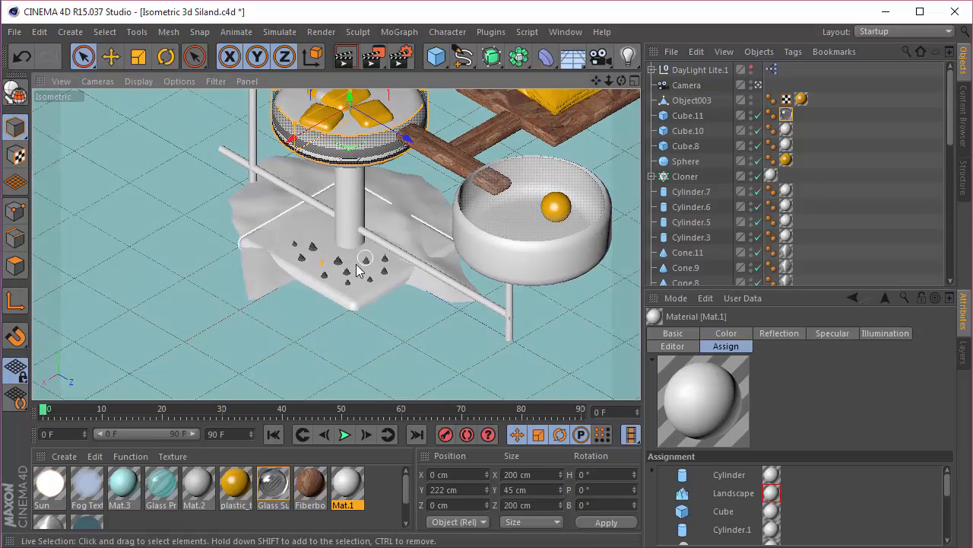
Inspect the dark cones on the island base and briefly open their Brushed Metal material in the Material Editor.
{"action": "scroll", "coordinate": [343, 278], "scroll_direction": "up", "scroll_amount": 4}
{"action": "scroll", "coordinate": [390, 263], "scroll_direction": "up", "scroll_amount": 5}
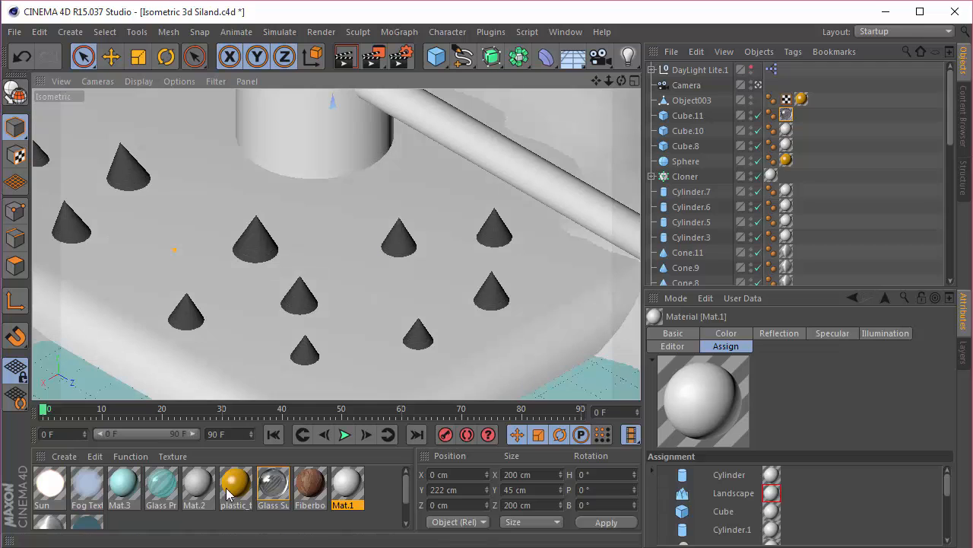
{"action": "scroll", "coordinate": [402, 492], "scroll_direction": "down", "scroll_amount": 1}
{"action": "left_click", "coordinate": [52, 509]}
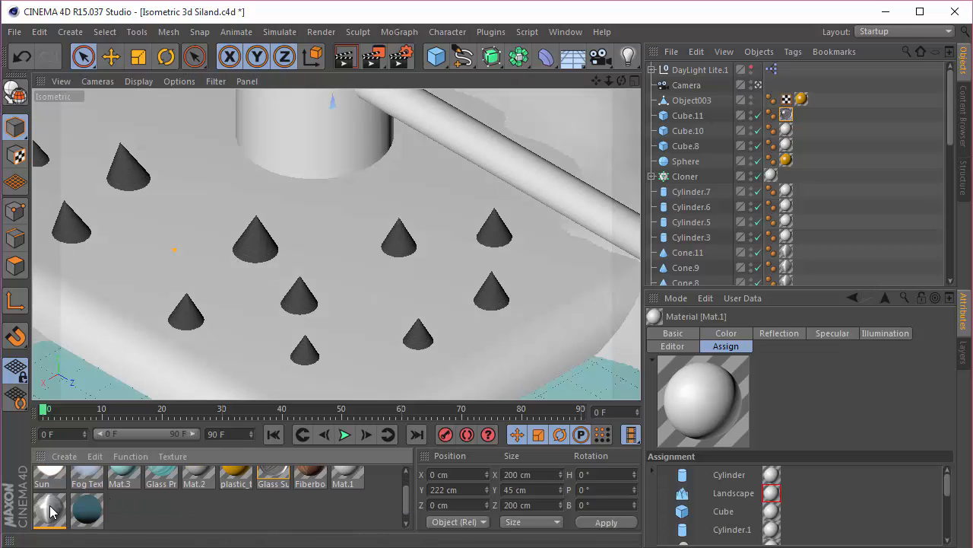
{"action": "scroll", "coordinate": [410, 491], "scroll_direction": "down", "scroll_amount": 1}
{"action": "double_click", "coordinate": [48, 501]}
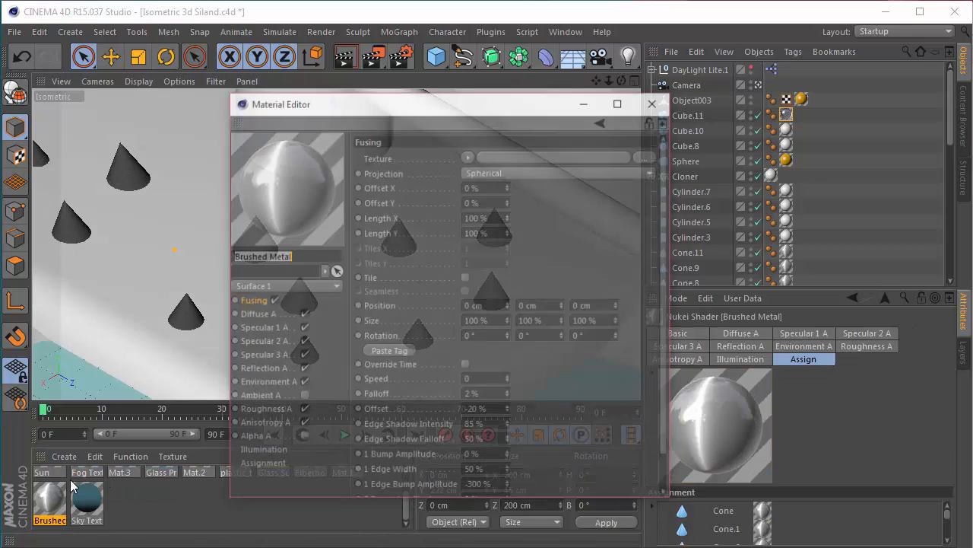
{"action": "left_click", "coordinate": [654, 102]}
Browse the Metal folder of the material preset library and compare its presets with the scene's Brushed Metal material.
{"action": "left_click", "coordinate": [962, 114]}
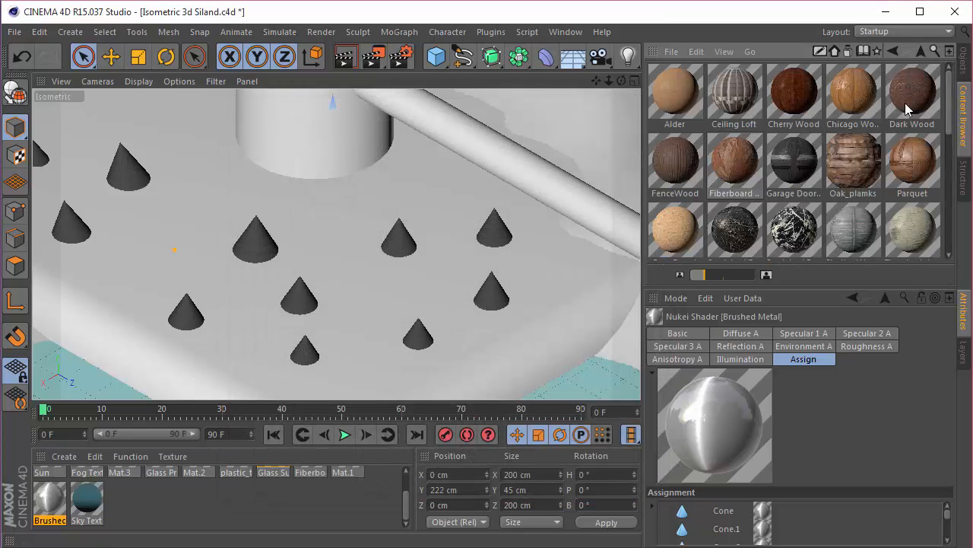
{"action": "left_click", "coordinate": [918, 53]}
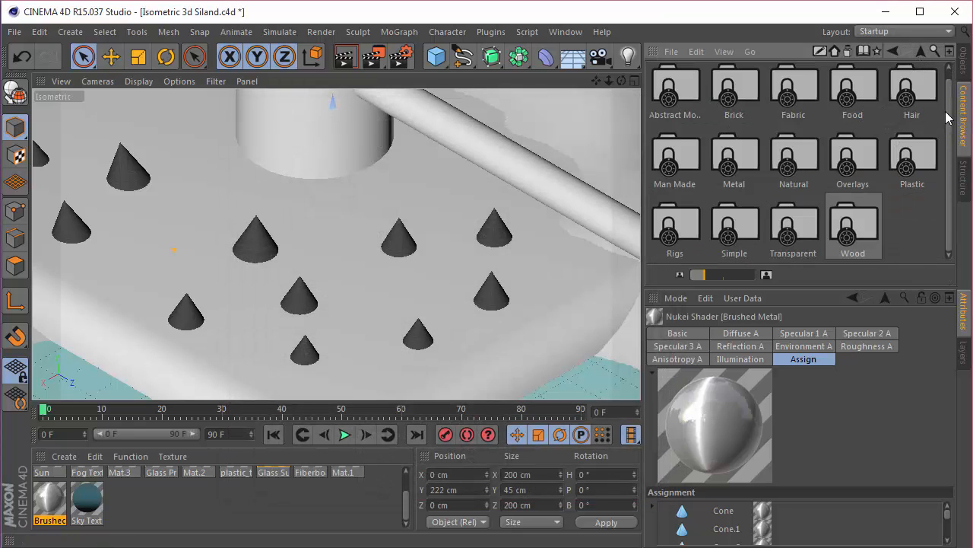
{"action": "double_click", "coordinate": [728, 177]}
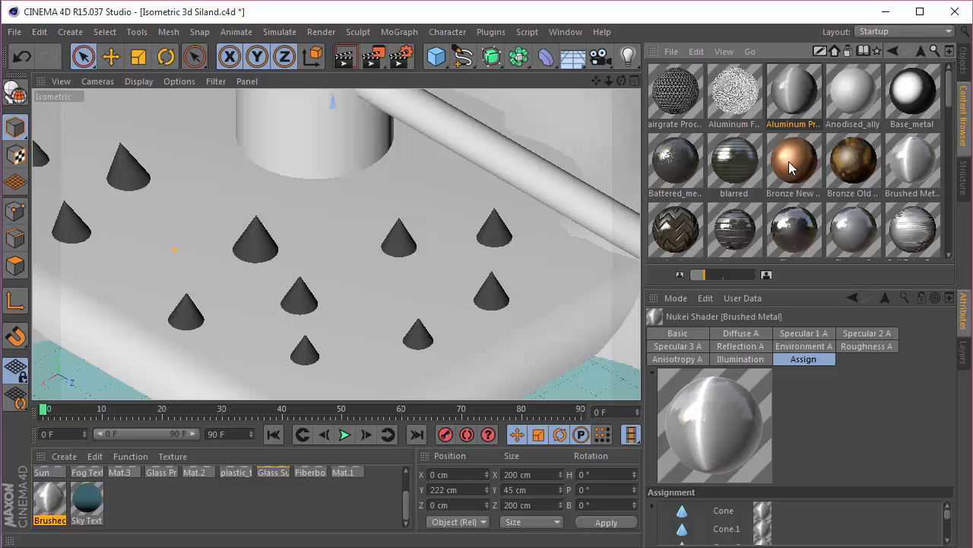
{"action": "double_click", "coordinate": [52, 504]}
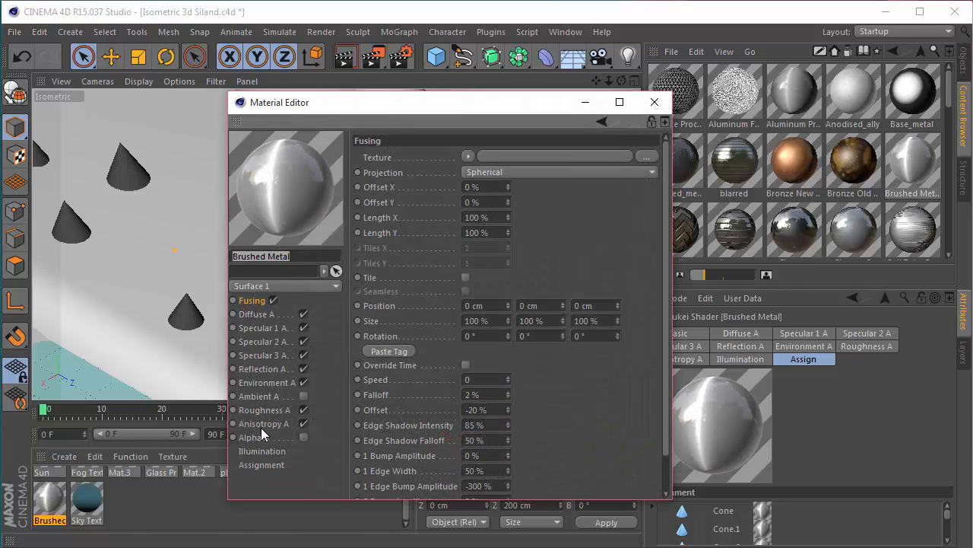
{"action": "left_click", "coordinate": [654, 101]}
Create a Banji shader material.
{"action": "left_click", "coordinate": [94, 456]}
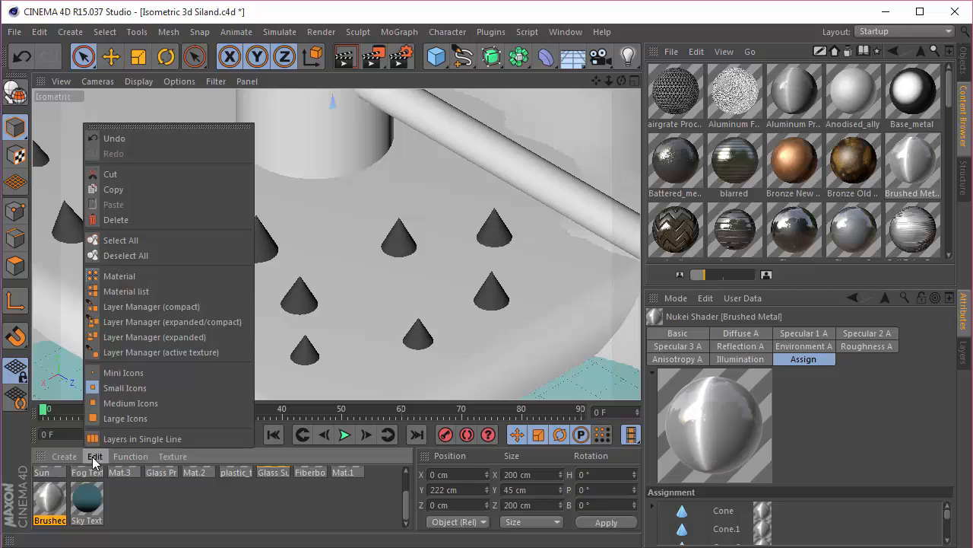
{"action": "left_click", "coordinate": [62, 456]}
{"action": "mouse_move", "coordinate": [104, 344]}
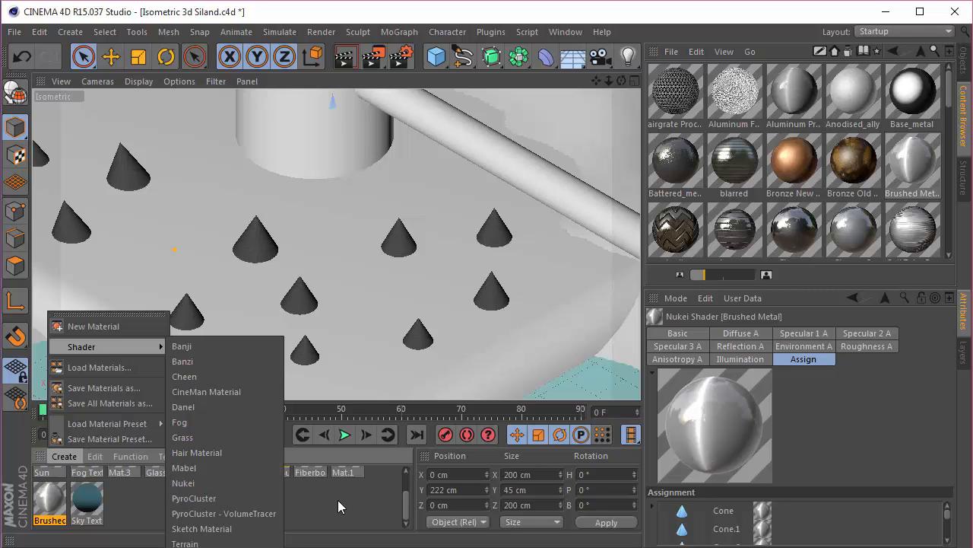
Create a Nukei shader material, check its channels in the Material Editor and delete it.
{"action": "left_click", "coordinate": [93, 455]}
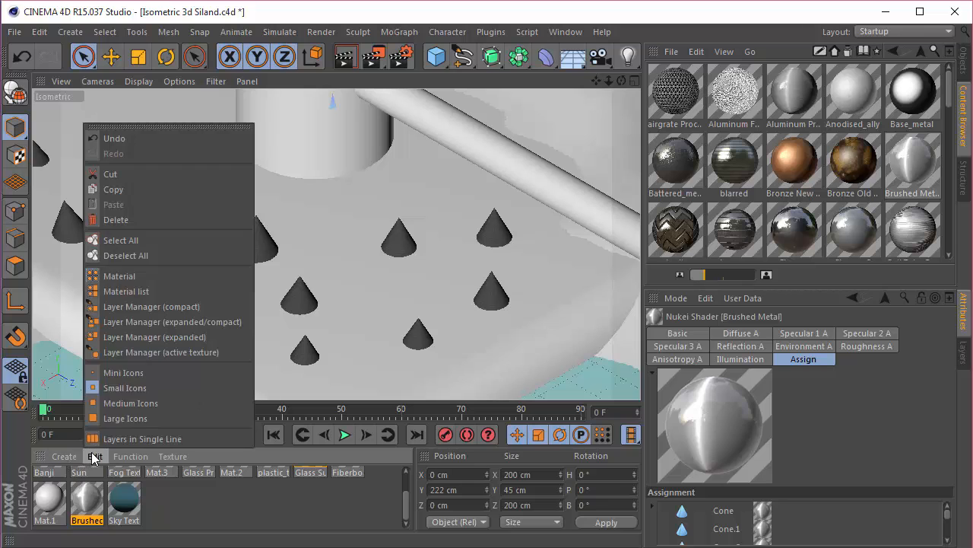
{"action": "mouse_move", "coordinate": [67, 454]}
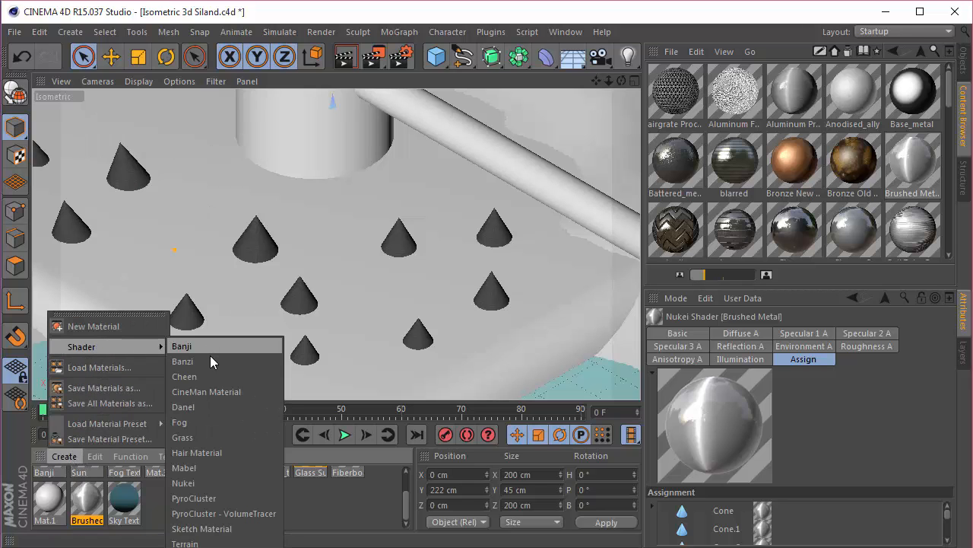
{"action": "left_click", "coordinate": [184, 484]}
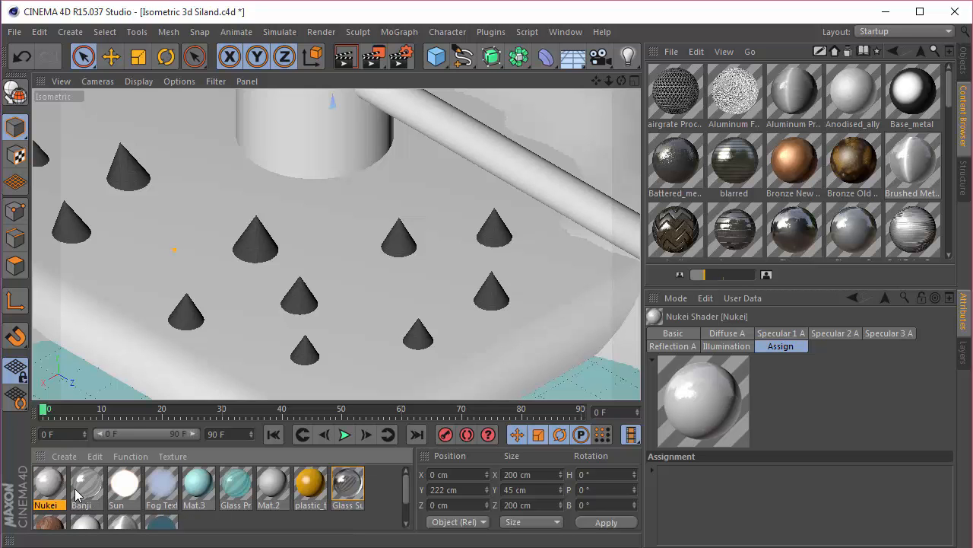
{"action": "double_click", "coordinate": [49, 488]}
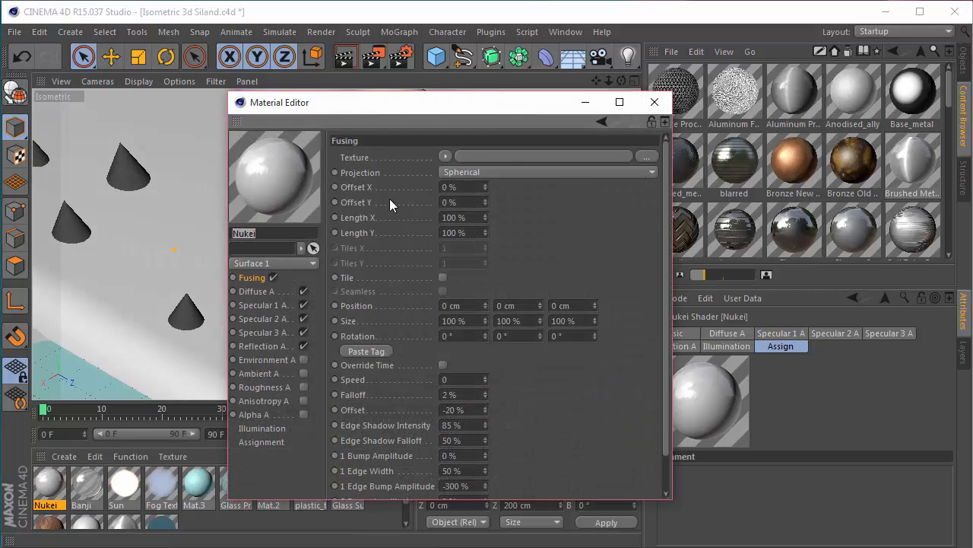
{"action": "left_click", "coordinate": [654, 102]}
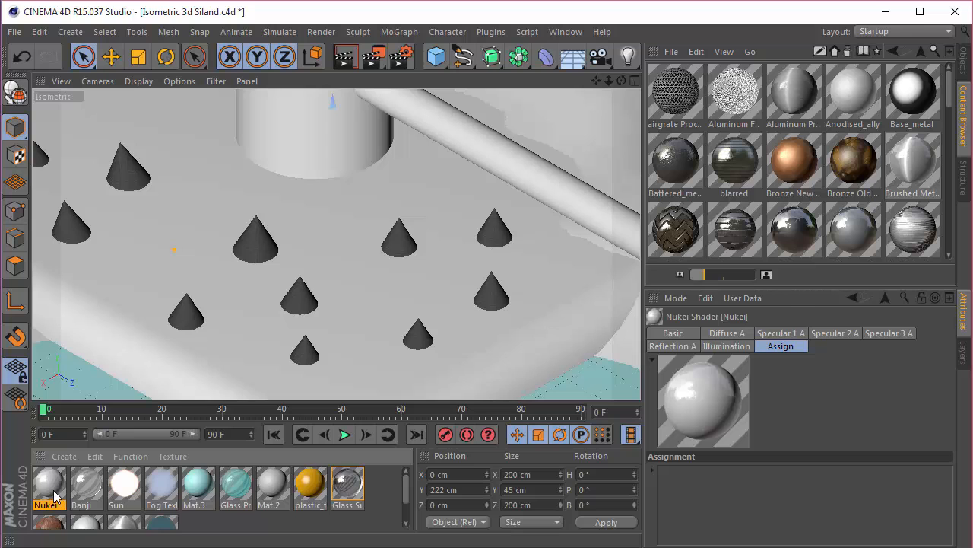
{"action": "key", "text": "Delete"}
Open the Brushed Metal material and review its Fusing and Diffuse A settings, including the diffuse color.
{"action": "left_click", "coordinate": [87, 498]}
{"action": "double_click", "coordinate": [89, 498]}
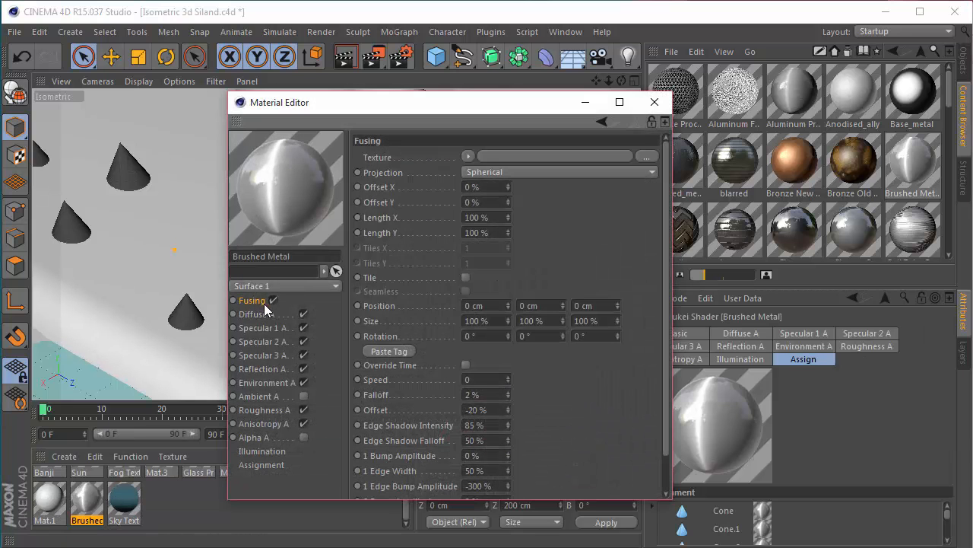
{"action": "scroll", "coordinate": [539, 382], "scroll_direction": "down", "scroll_amount": 2}
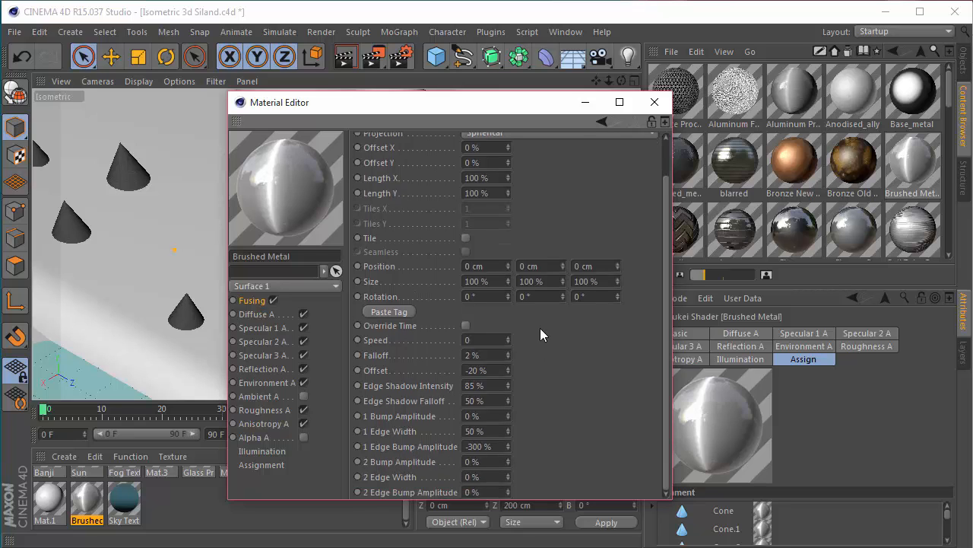
{"action": "left_click", "coordinate": [259, 314]}
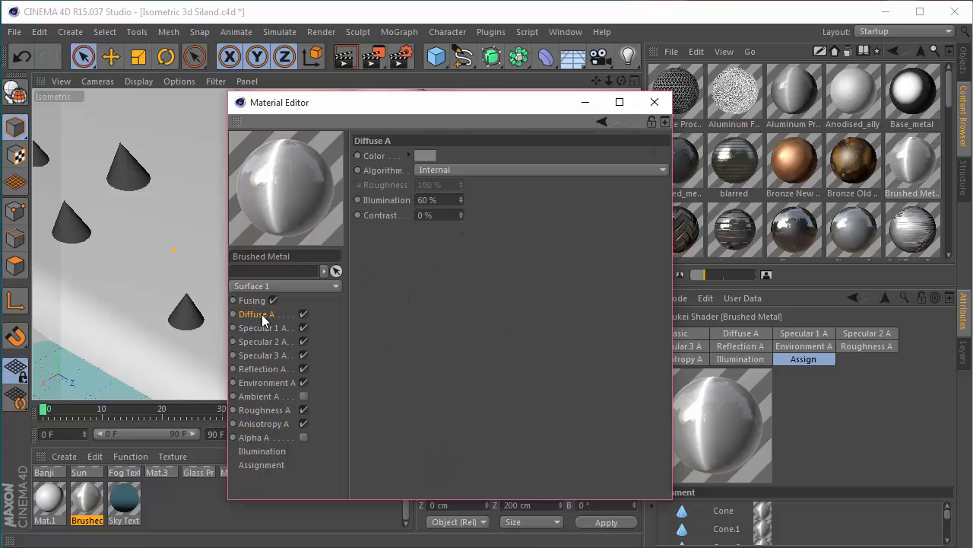
{"action": "left_click", "coordinate": [424, 155]}
{"action": "left_click_drag", "start_coordinate": [446, 84], "coordinate": [508, 282]}
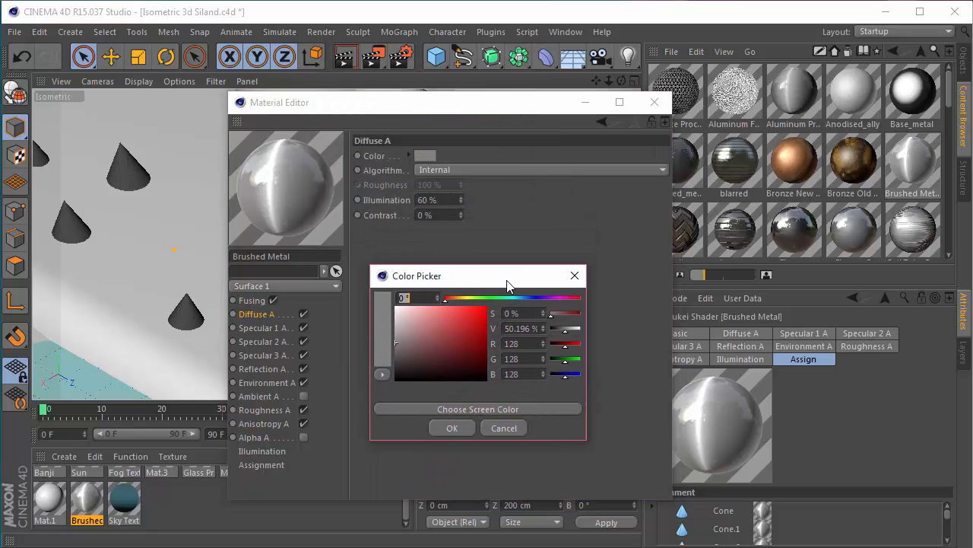
{"action": "left_click", "coordinate": [447, 429]}
Review the Brushed Metal material's Specular 1 A and Specular 3 A settings, including the Specular 3 A color.
{"action": "left_click", "coordinate": [273, 329]}
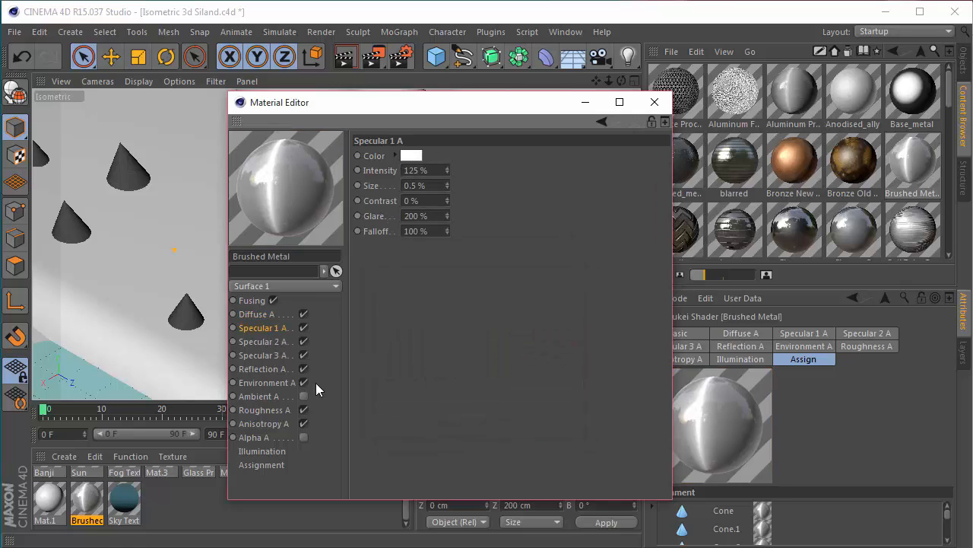
{"action": "left_click", "coordinate": [273, 356]}
{"action": "left_click", "coordinate": [276, 371]}
{"action": "left_click", "coordinate": [273, 355]}
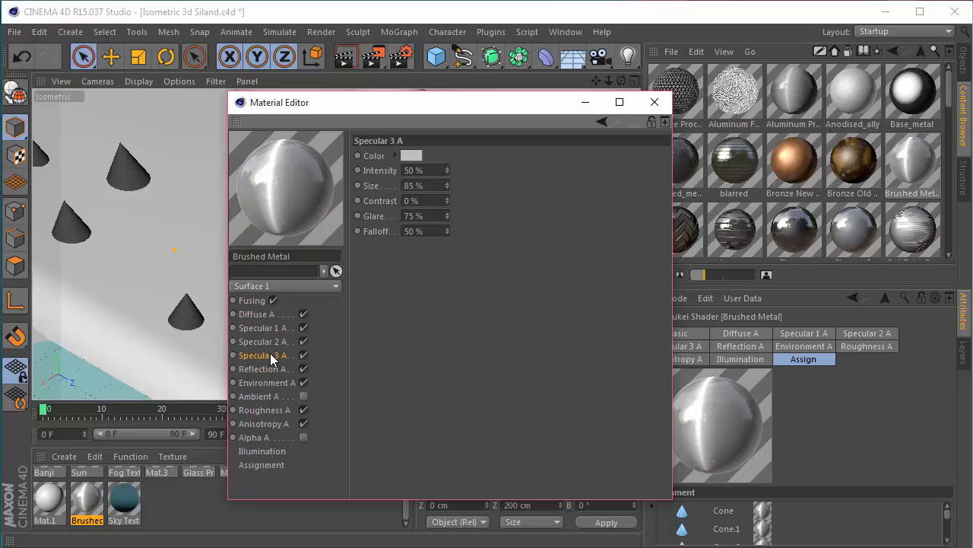
{"action": "left_click", "coordinate": [404, 156]}
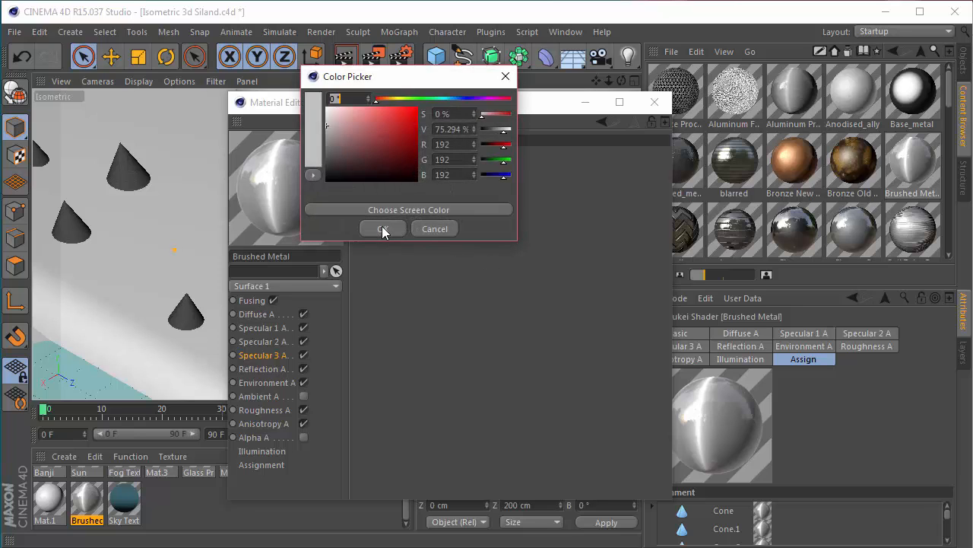
{"action": "left_click", "coordinate": [382, 229]}
Review the Brushed Metal material's Reflection A and Environment A channels, including the Fresnel image, environment color and edge color.
{"action": "left_click", "coordinate": [269, 370]}
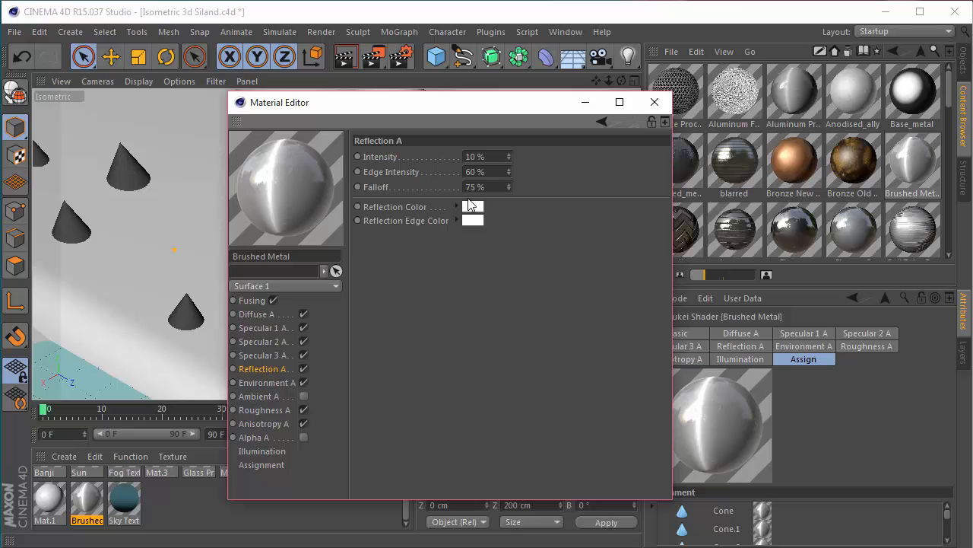
{"action": "left_click", "coordinate": [273, 384]}
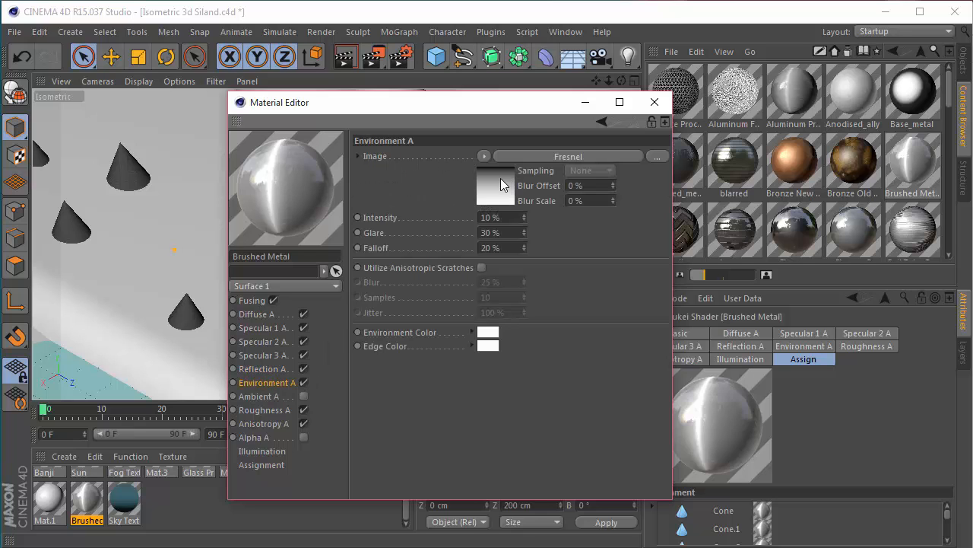
{"action": "left_click", "coordinate": [500, 184]}
{"action": "left_click", "coordinate": [291, 385]}
{"action": "left_click", "coordinate": [492, 334]}
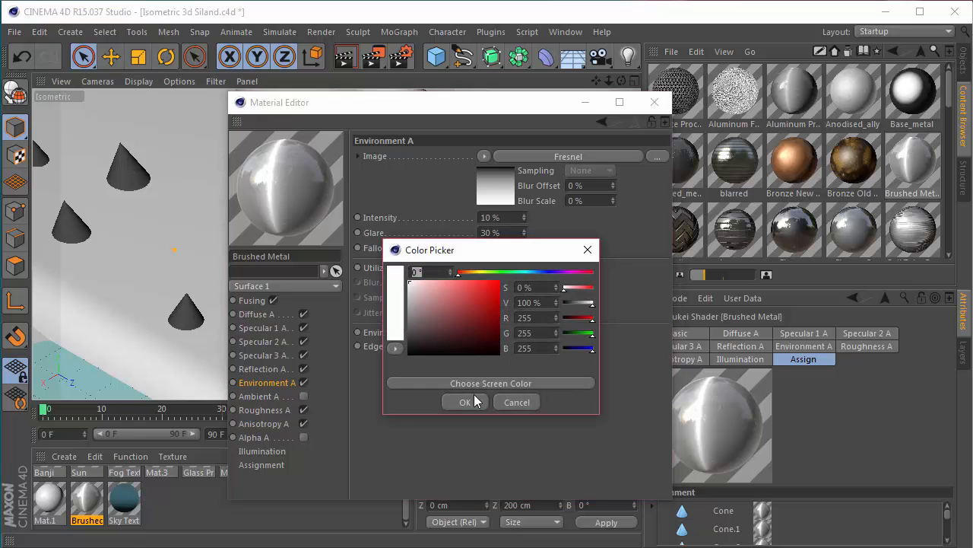
{"action": "left_click", "coordinate": [467, 400]}
{"action": "left_click", "coordinate": [487, 346]}
{"action": "left_click", "coordinate": [463, 416]}
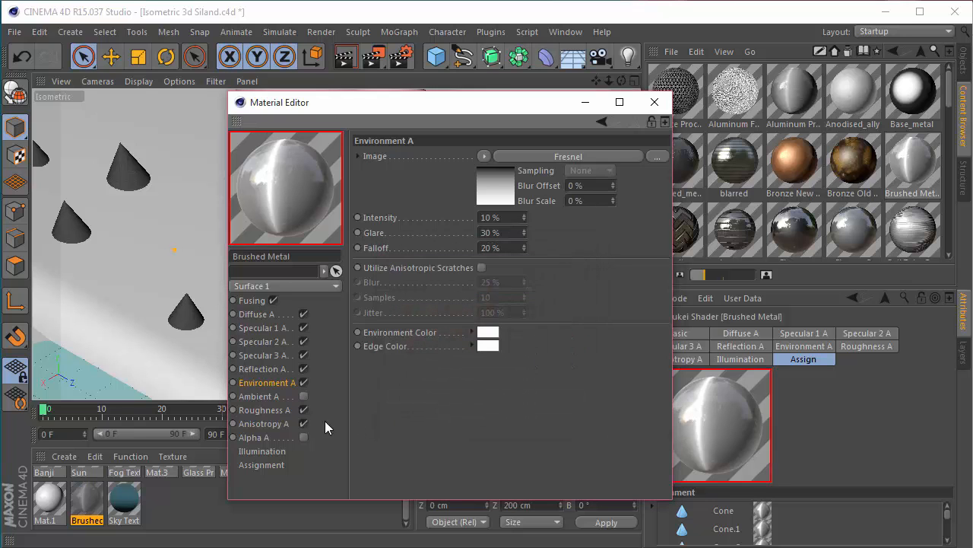
Review the Brushed Metal material's Roughness A and Anisotropy A settings with the available projection options, and close the Material Editor.
{"action": "left_click", "coordinate": [287, 411]}
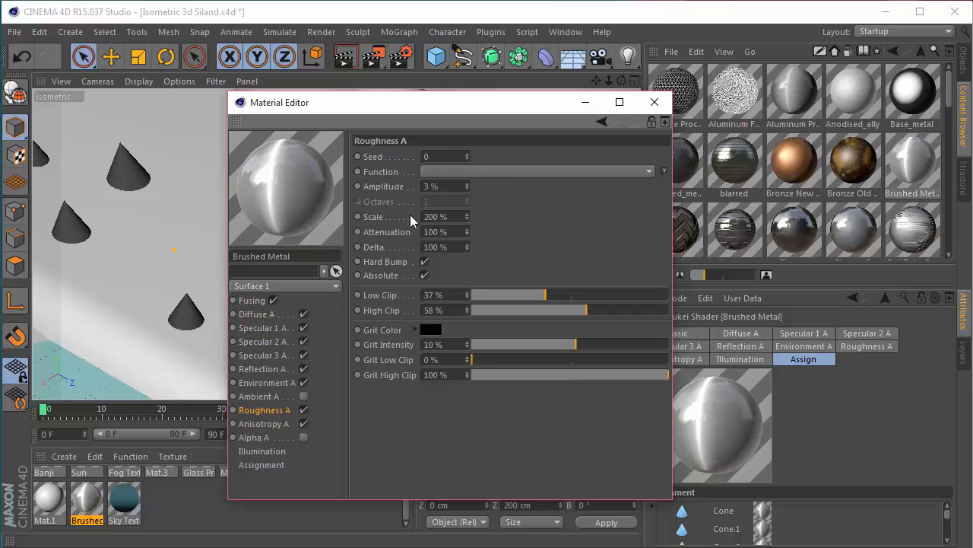
{"action": "left_click", "coordinate": [275, 426]}
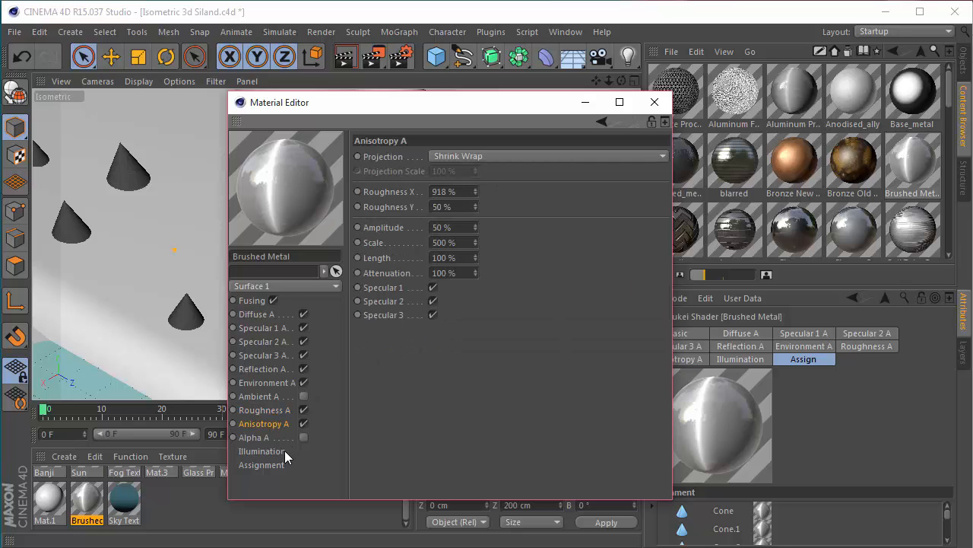
{"action": "left_click", "coordinate": [494, 155]}
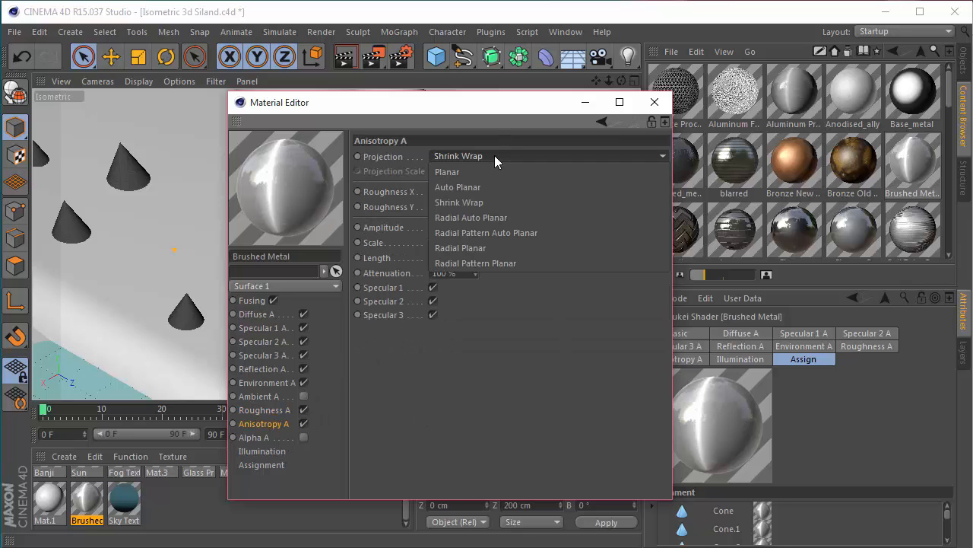
{"action": "left_click", "coordinate": [494, 155]}
{"action": "left_click", "coordinate": [654, 102]}
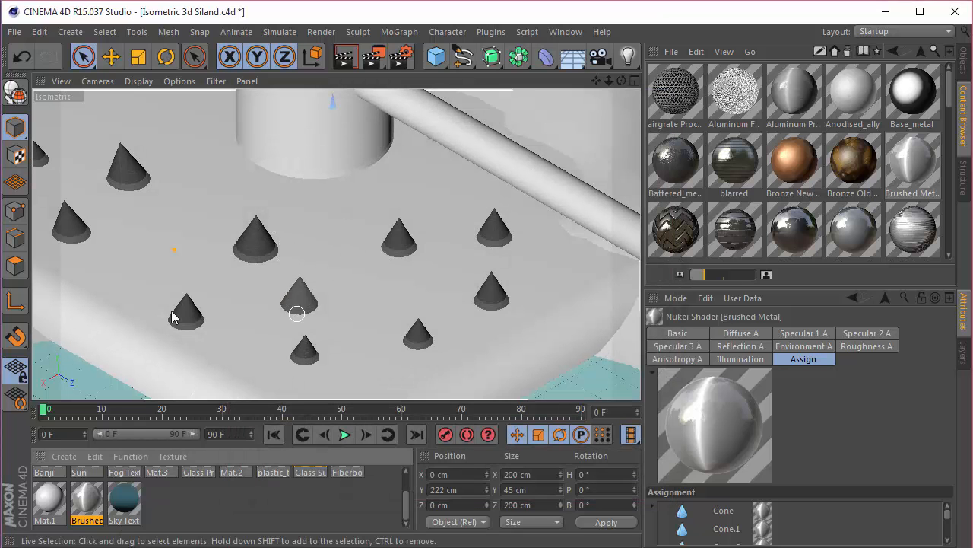
Select the Camera object and inspect its object properties, including the projection type and zoom.
{"action": "scroll", "coordinate": [340, 242], "scroll_direction": "down", "scroll_amount": 4}
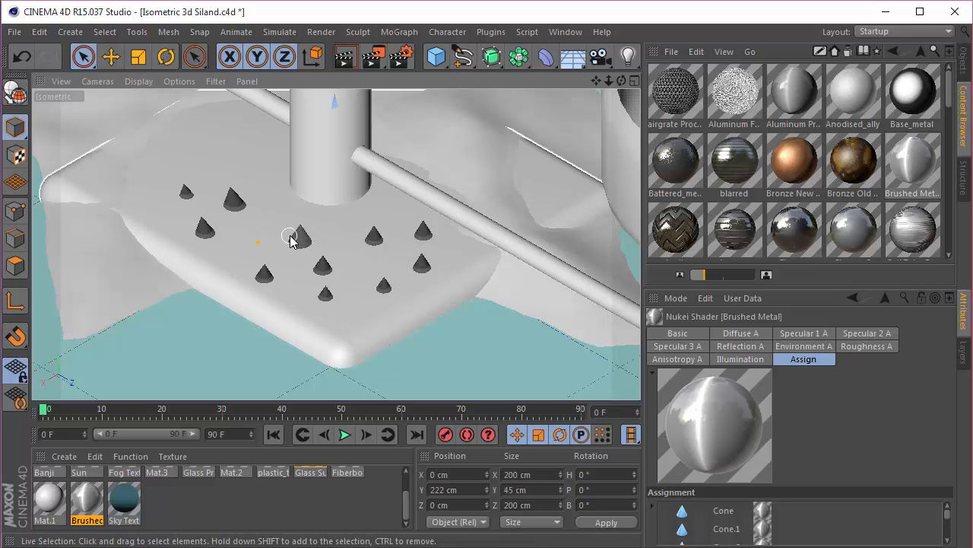
{"action": "scroll", "coordinate": [421, 232], "scroll_direction": "down", "scroll_amount": 6}
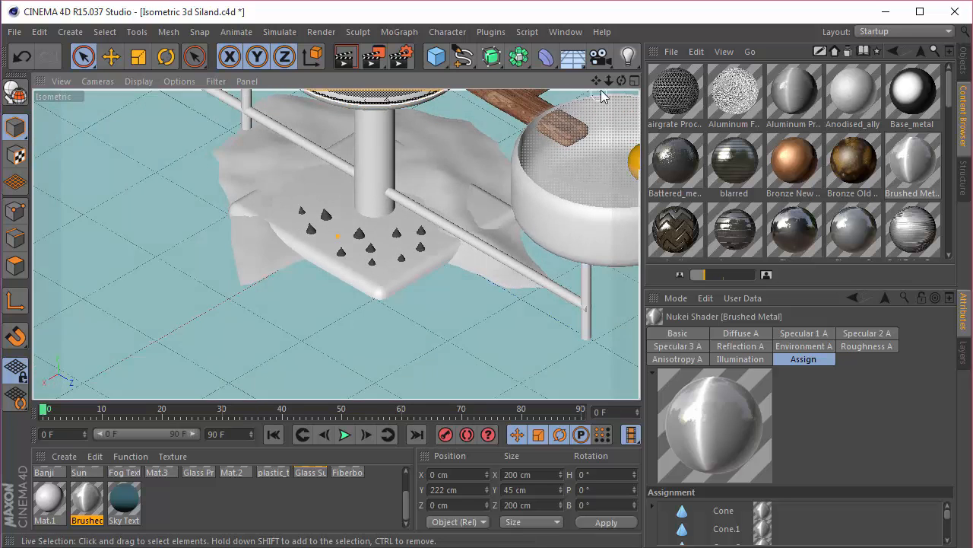
{"action": "left_click_drag", "start_coordinate": [596, 81], "coordinate": [455, 214]}
{"action": "scroll", "coordinate": [540, 162], "scroll_direction": "down", "scroll_amount": 6}
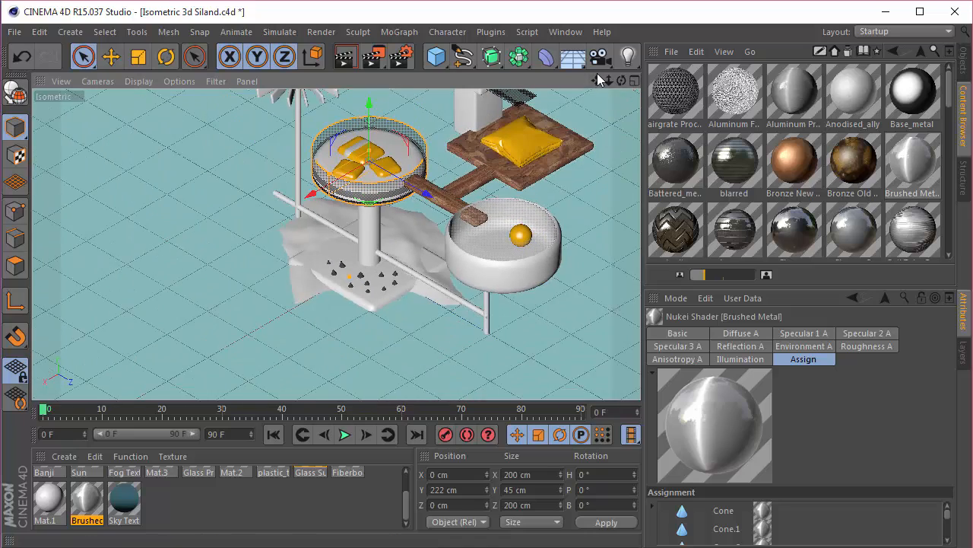
{"action": "left_click_drag", "start_coordinate": [597, 80], "coordinate": [545, 142]}
{"action": "middle_click_drag", "start_coordinate": [405, 216], "coordinate": [403, 221], "text": "alt"}
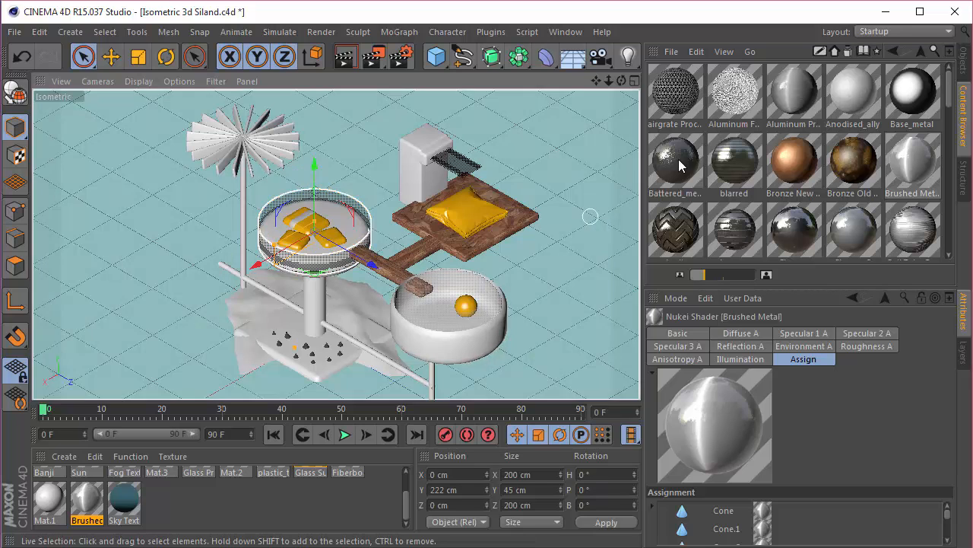
{"action": "left_click", "coordinate": [962, 60]}
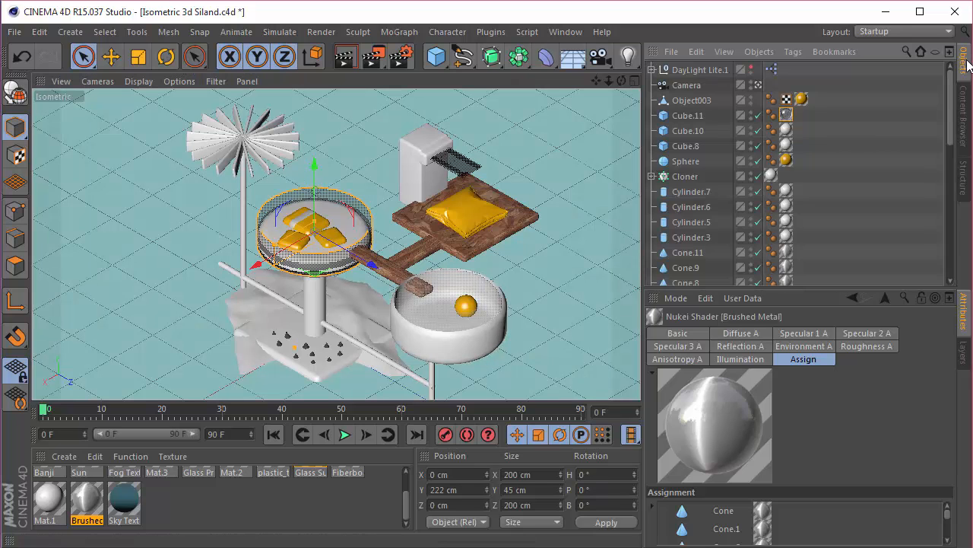
{"action": "left_click", "coordinate": [684, 84]}
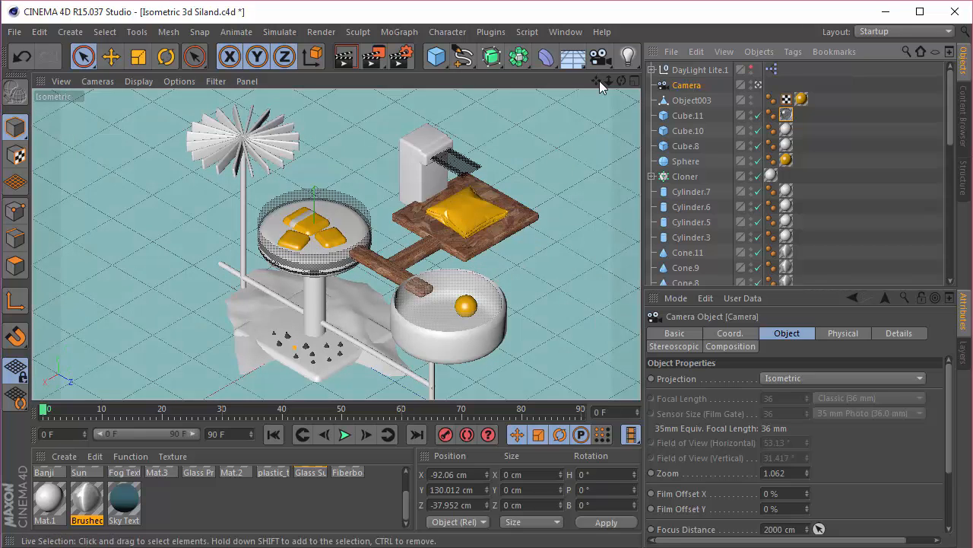
Select the DayLight Lite.1 object and review its sun and sky controls.
{"action": "mouse_move", "coordinate": [598, 80]}
{"action": "left_mouse_down"}
{"action": "mouse_move", "coordinate": [596, 51]}
{"action": "mouse_move", "coordinate": [581, 84]}
{"action": "left_mouse_up"}
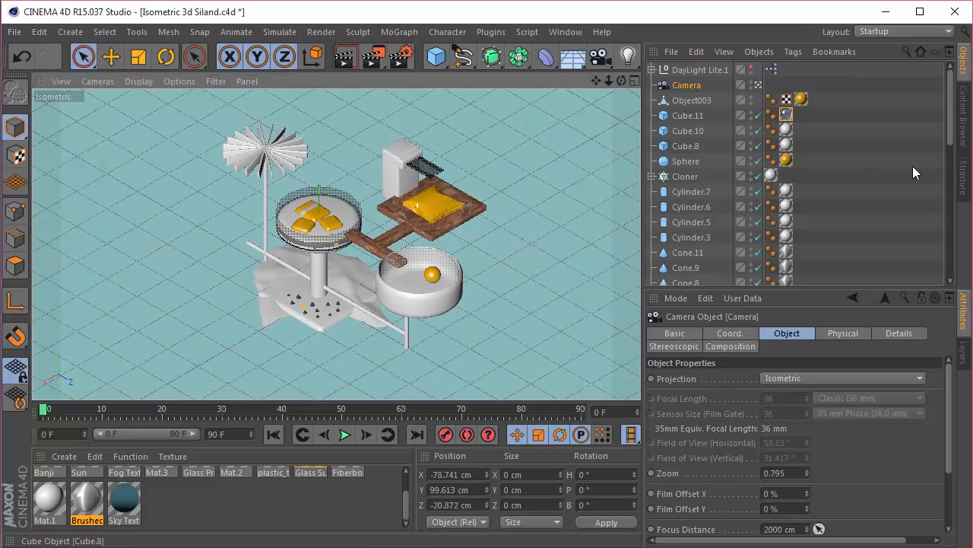
{"action": "left_click", "coordinate": [706, 70]}
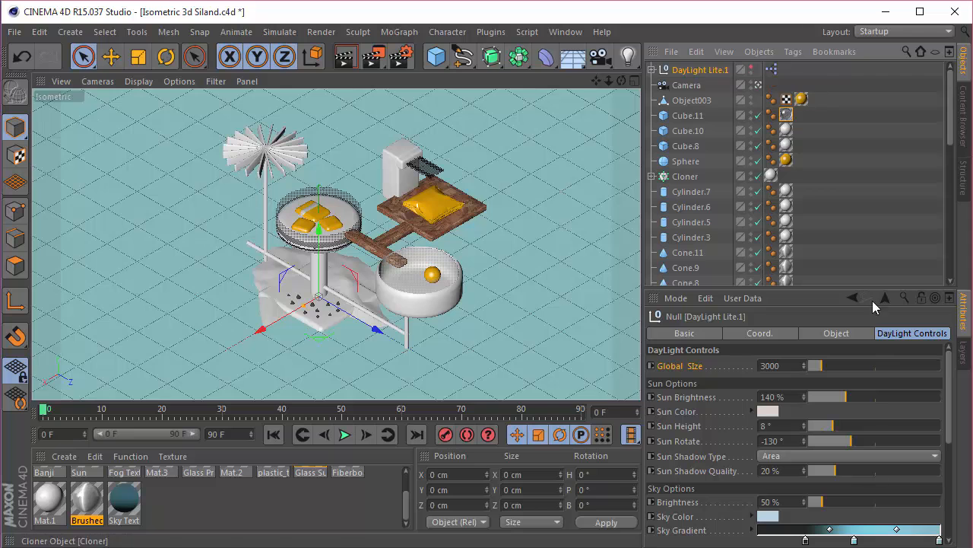
{"action": "scroll", "coordinate": [871, 413], "scroll_direction": "down", "scroll_amount": 6}
{"action": "scroll", "coordinate": [851, 499], "scroll_direction": "up", "scroll_amount": 6}
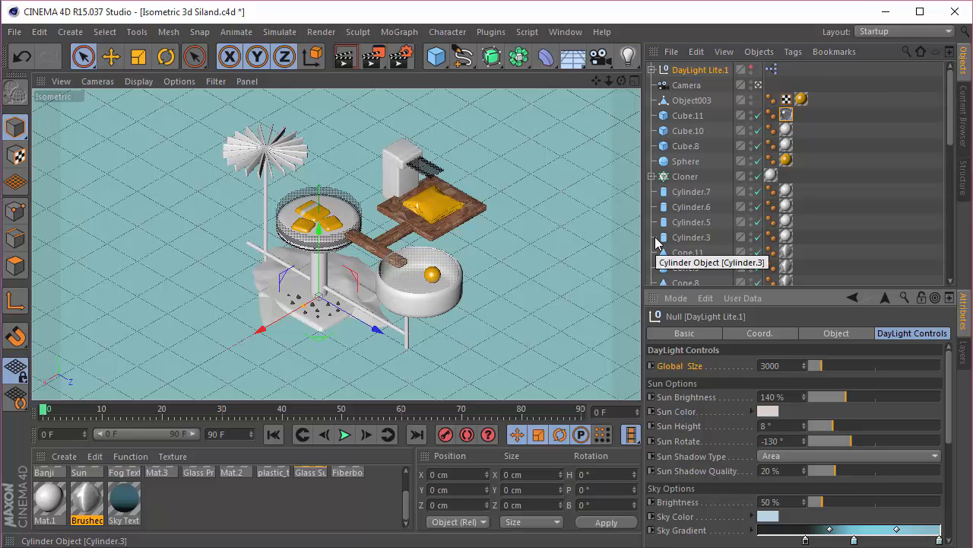
Switch to Photoshop and hide every layer above Island Main in Island.psd.
{"action": "key", "text": "alt+Tab"}
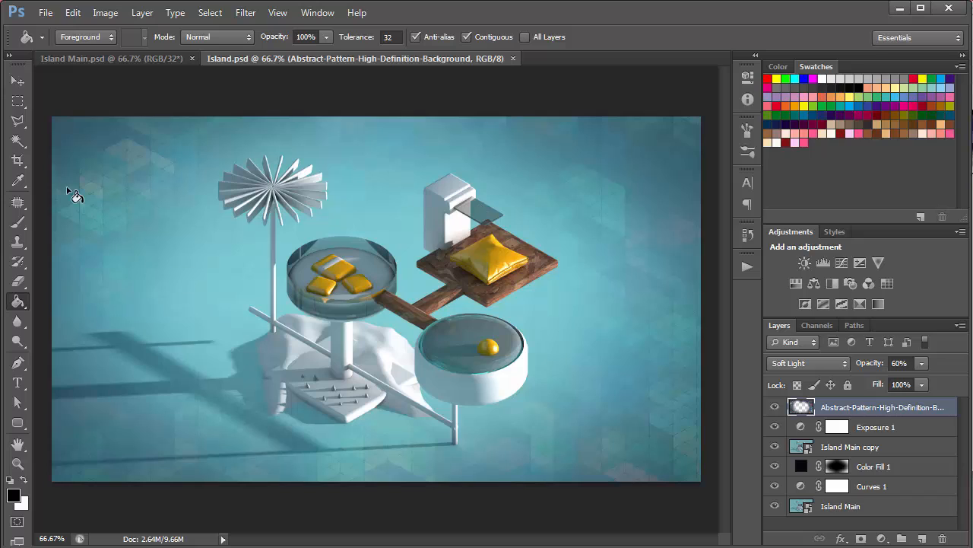
{"action": "left_click", "coordinate": [17, 81]}
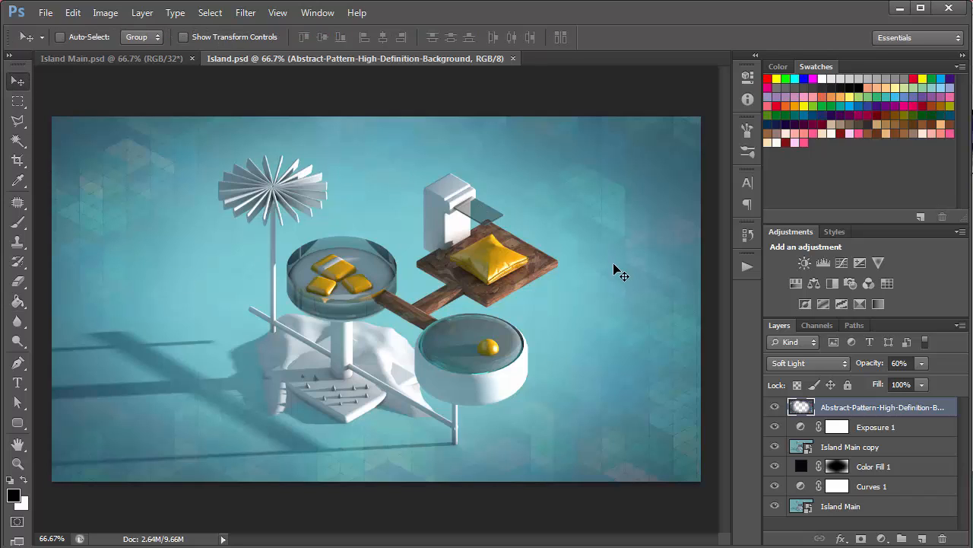
{"action": "left_click", "coordinate": [775, 407]}
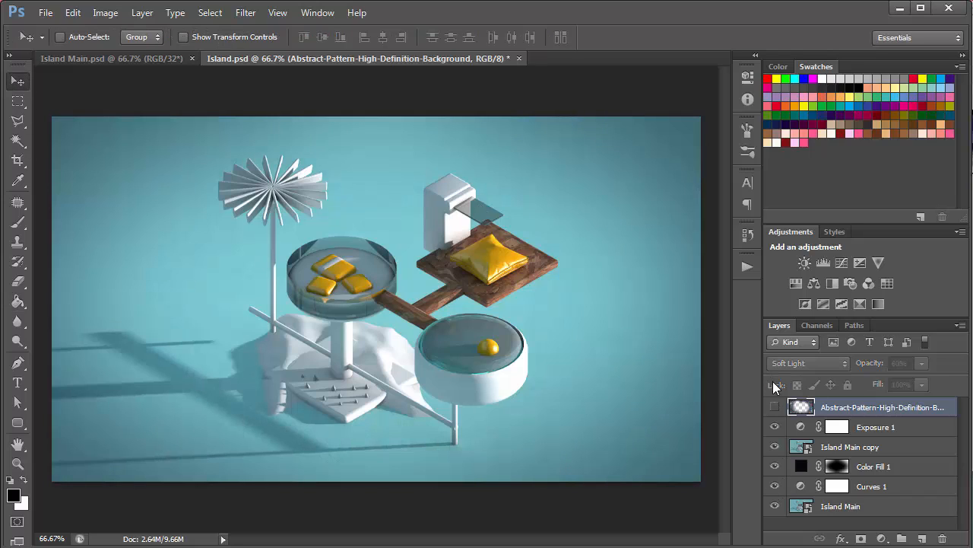
{"action": "left_click_drag", "start_coordinate": [775, 488], "coordinate": [775, 424]}
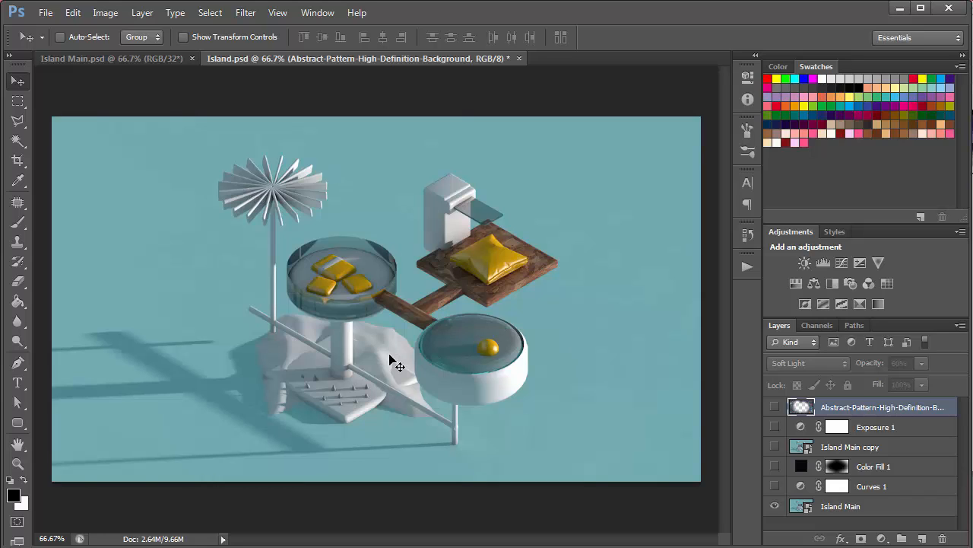
{"action": "key", "text": "shift+alt+n"}
Show the Curves 1 layer, examining its custom RGB curve and comparing the image with and without the adjustment.
{"action": "left_click", "coordinate": [878, 488]}
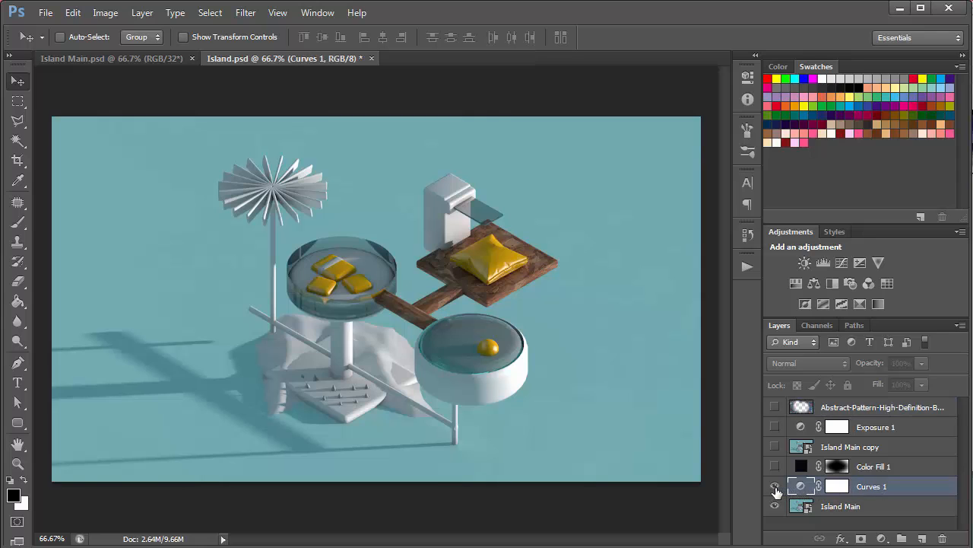
{"action": "left_click", "coordinate": [775, 486]}
{"action": "double_click", "coordinate": [800, 489]}
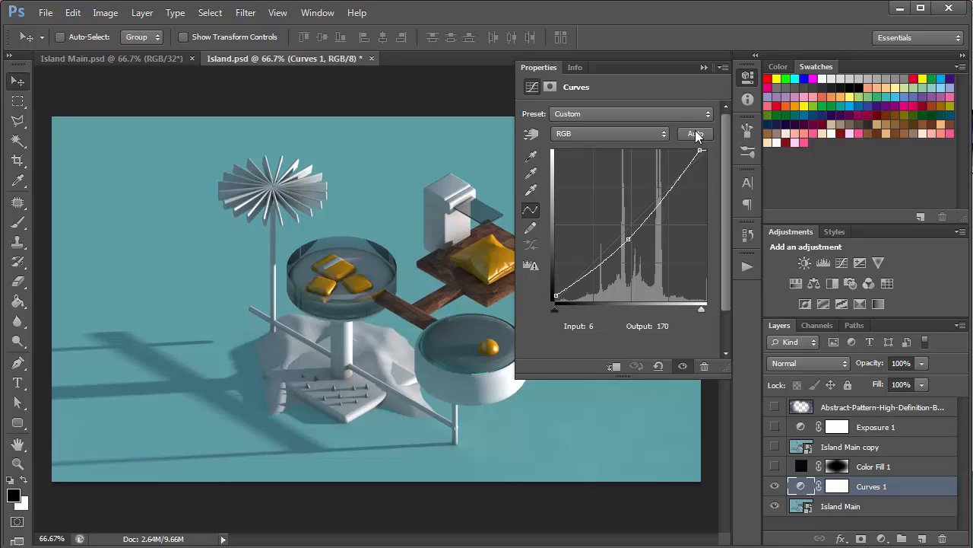
{"action": "left_click", "coordinate": [704, 67]}
{"action": "left_click", "coordinate": [774, 486]}
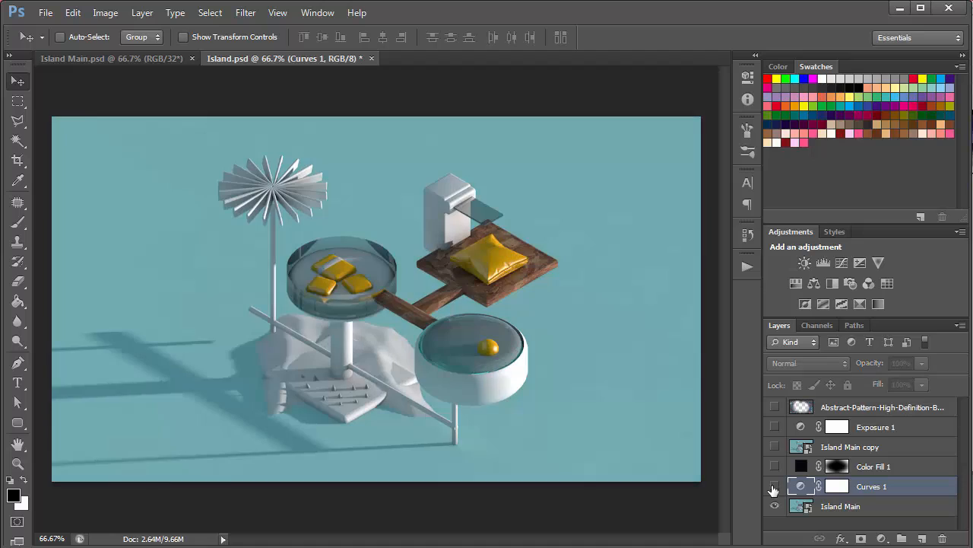
{"action": "left_click", "coordinate": [774, 486]}
{"action": "left_click", "coordinate": [775, 486]}
{"action": "left_click", "coordinate": [775, 486]}
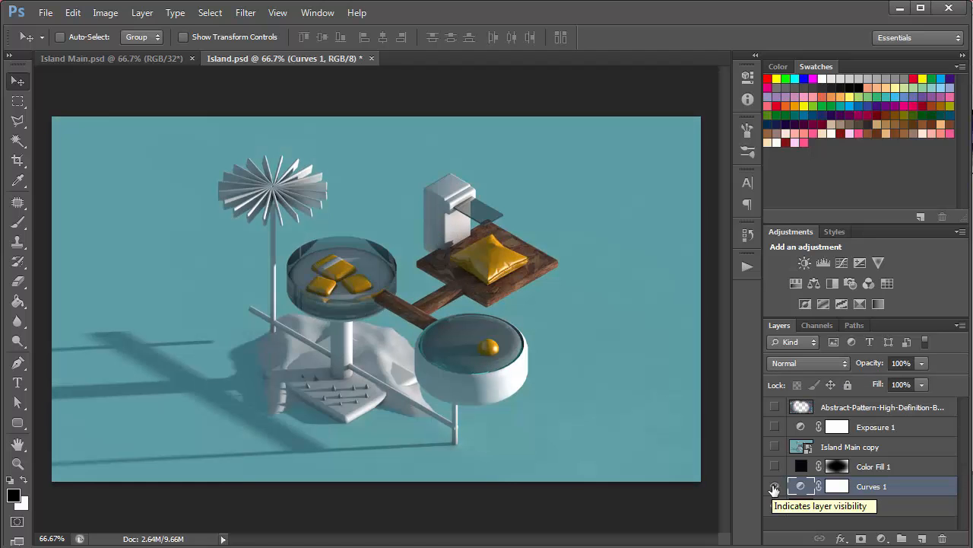
Compare the image with and without the Color Fill 1 vignette, leaving that layer hidden.
{"action": "left_click", "coordinate": [877, 466]}
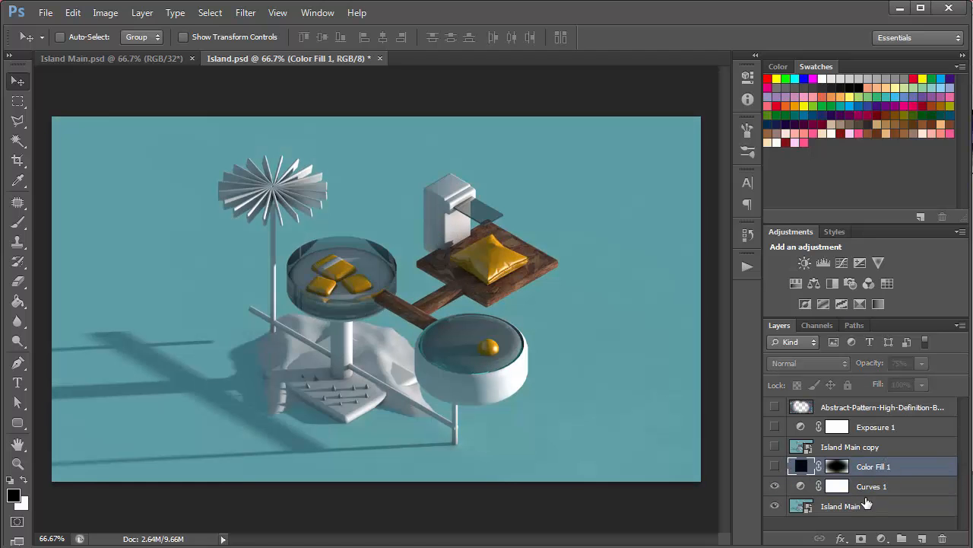
{"action": "left_click", "coordinate": [775, 467]}
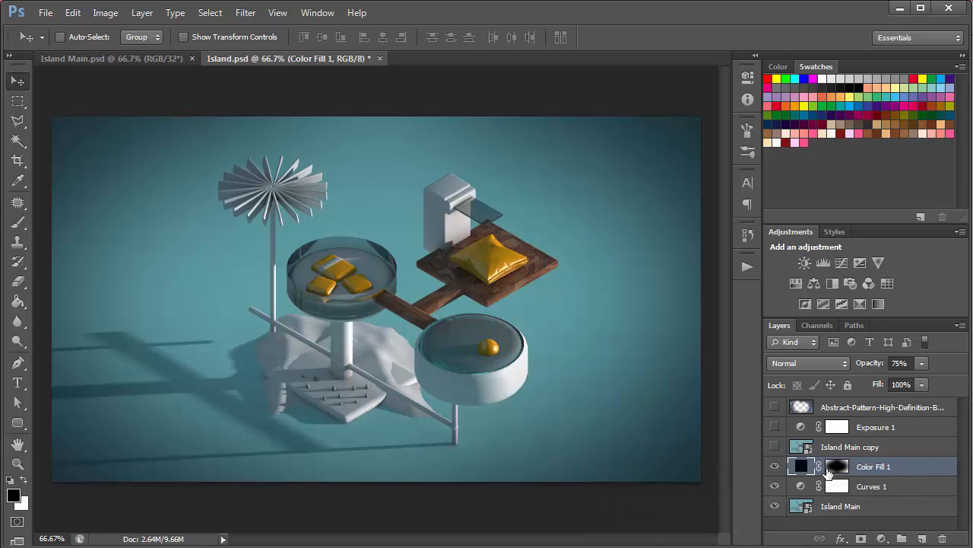
{"action": "left_click", "coordinate": [777, 468]}
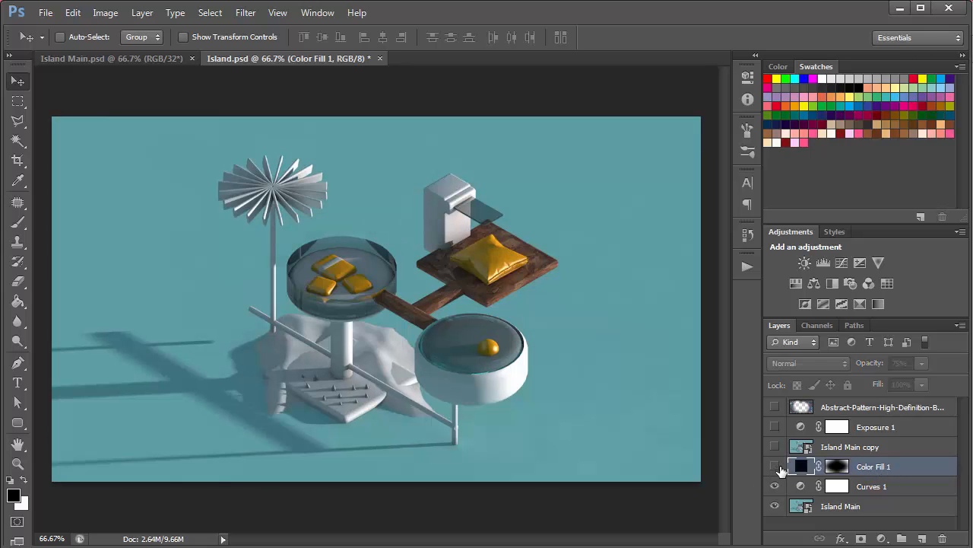
Add a black (000000) Solid Color fill layer directly above Color Fill 1.
{"action": "left_click", "coordinate": [923, 539]}
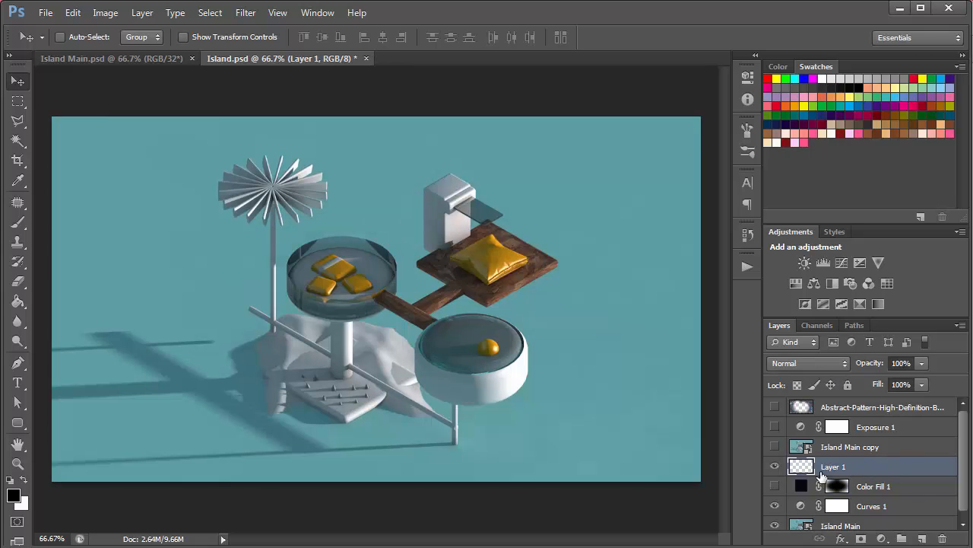
{"action": "key", "text": "Delete"}
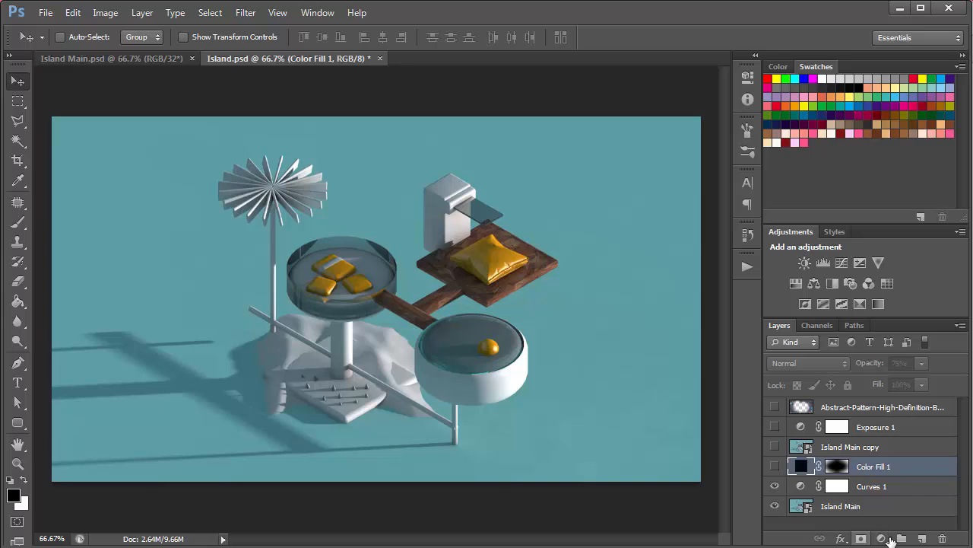
{"action": "left_click", "coordinate": [882, 539]}
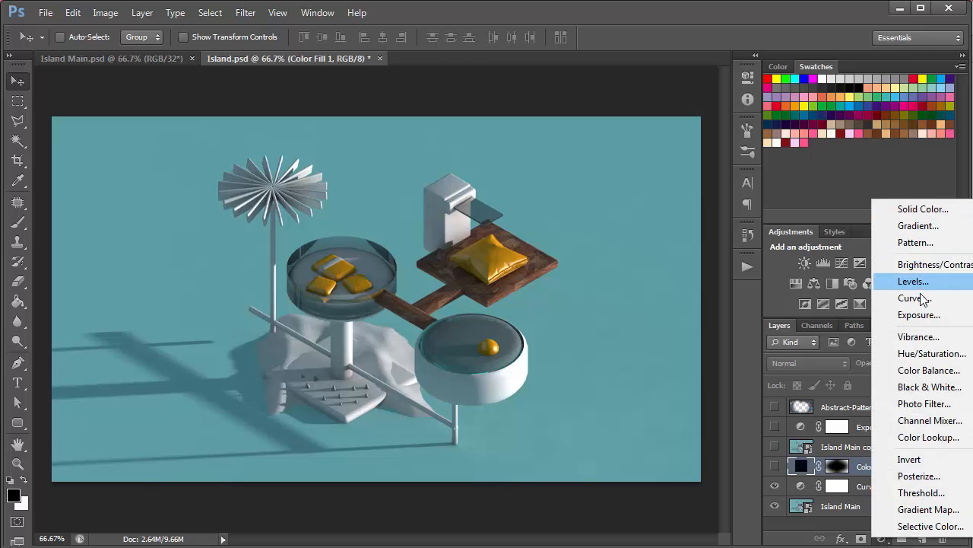
{"action": "left_click", "coordinate": [923, 208]}
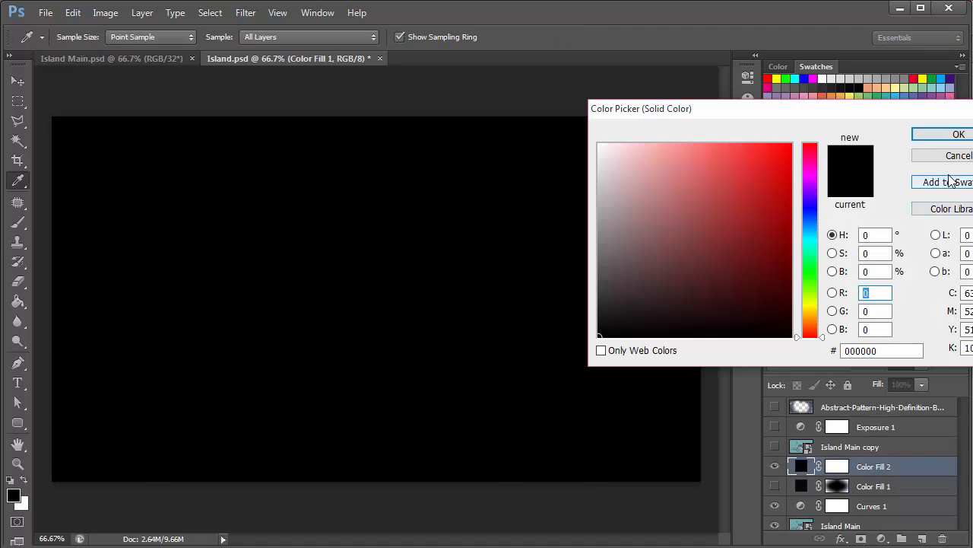
{"action": "left_click", "coordinate": [950, 135]}
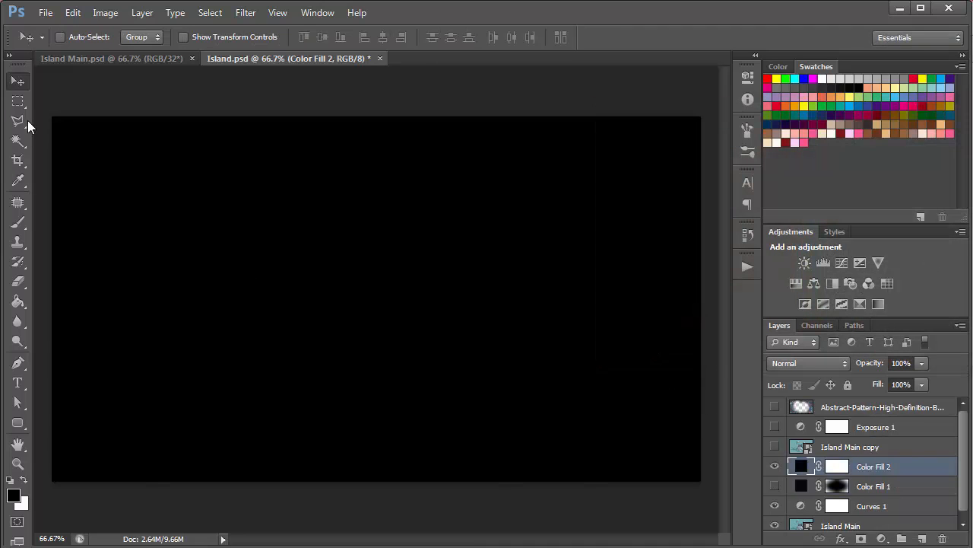
Cut an ellipse spanning the whole canvas out of the new fill layer's mask.
{"action": "key", "text": "m"}
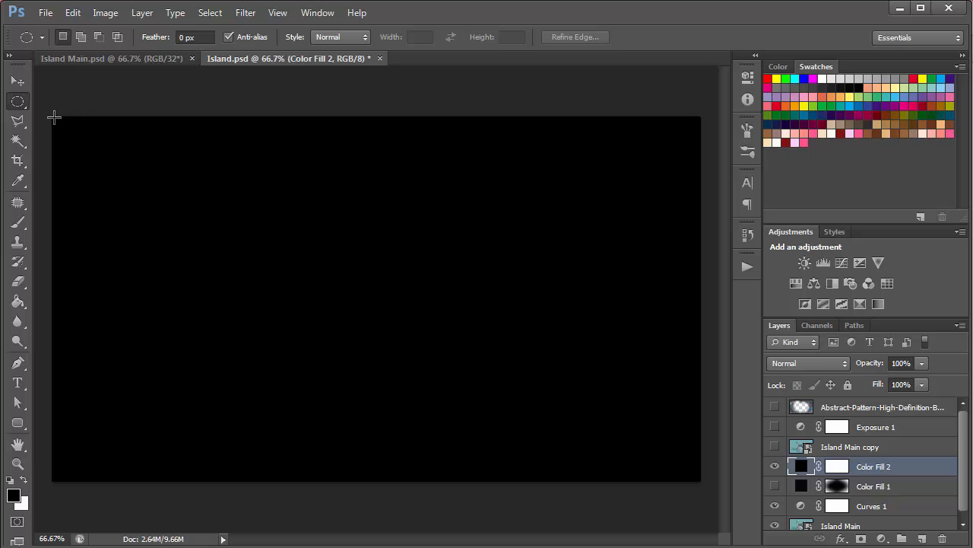
{"action": "left_click_drag", "start_coordinate": [53, 116], "coordinate": [699, 482]}
{"action": "left_click", "coordinate": [837, 467]}
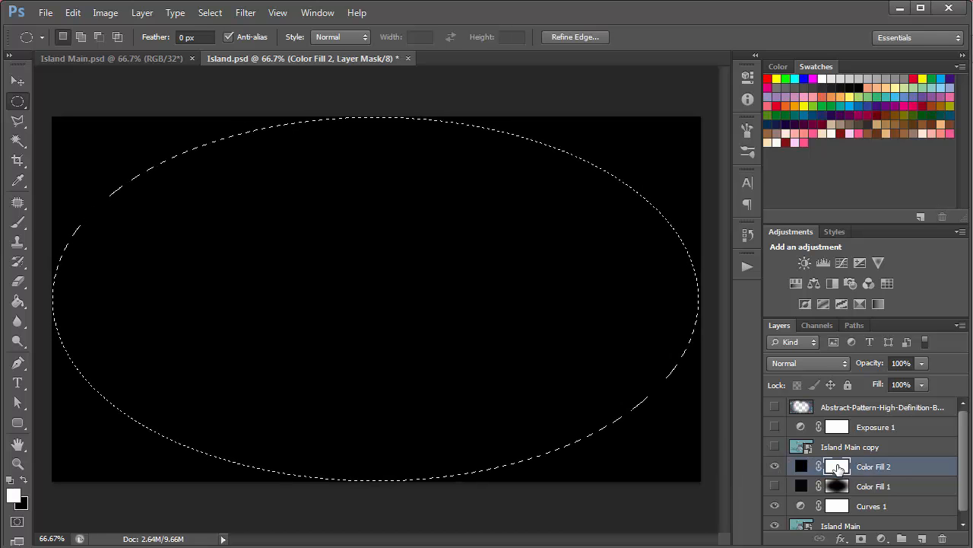
{"action": "key", "text": "Delete"}
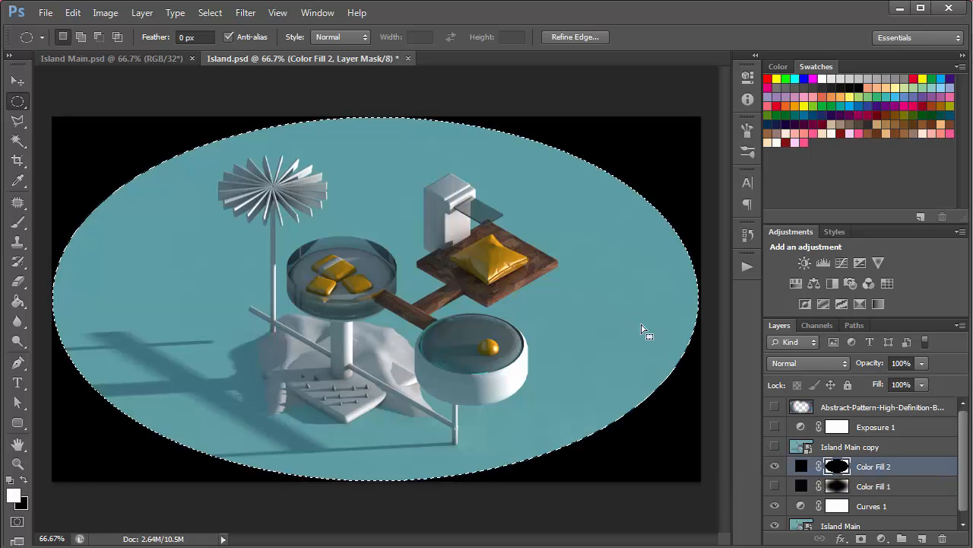
{"action": "left_click", "coordinate": [317, 14]}
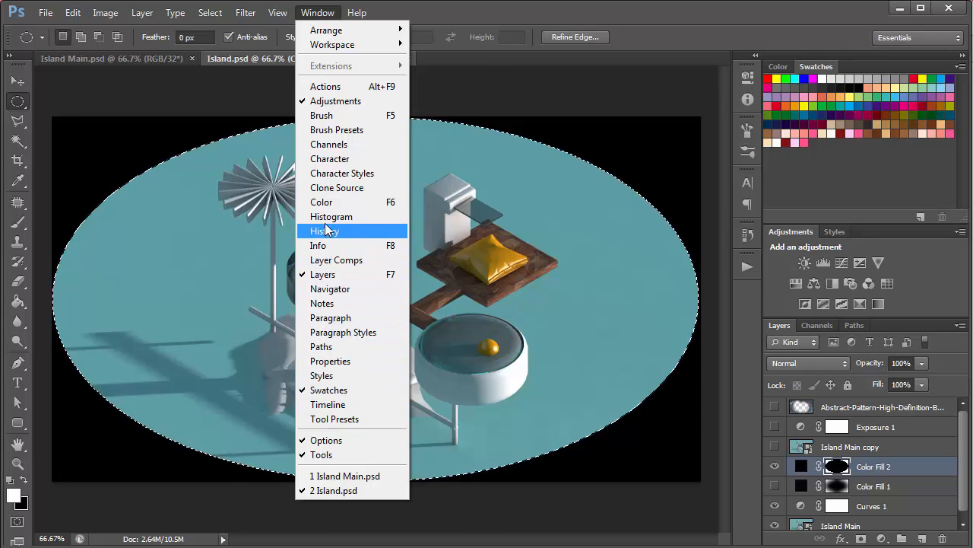
{"action": "left_click", "coordinate": [861, 176]}
{"action": "left_click", "coordinate": [661, 213]}
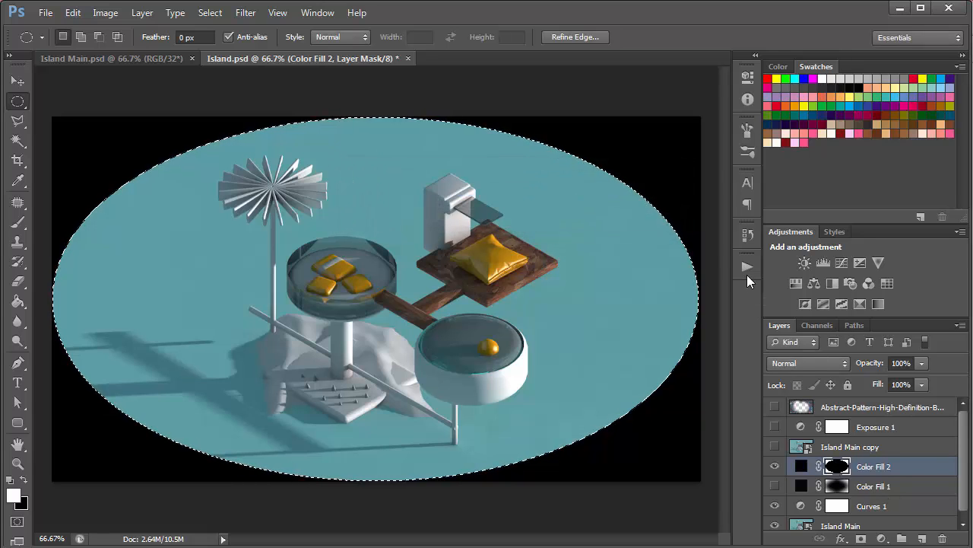
{"action": "left_click", "coordinate": [748, 263]}
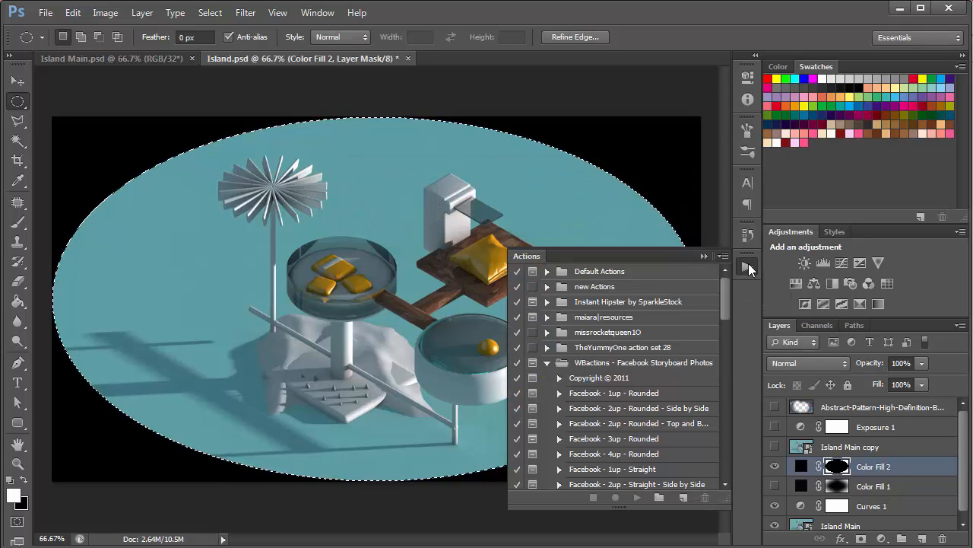
{"action": "left_click", "coordinate": [749, 264]}
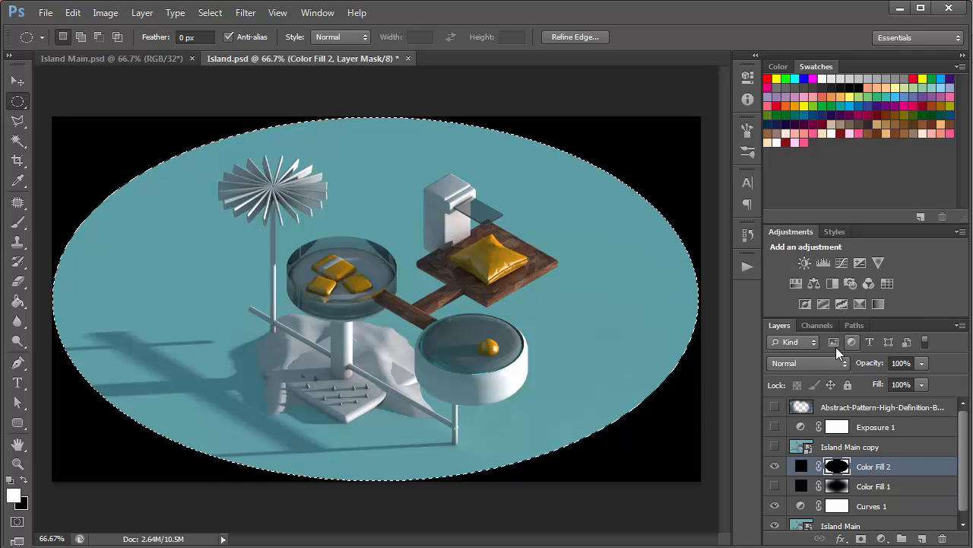
{"action": "left_click", "coordinate": [317, 13]}
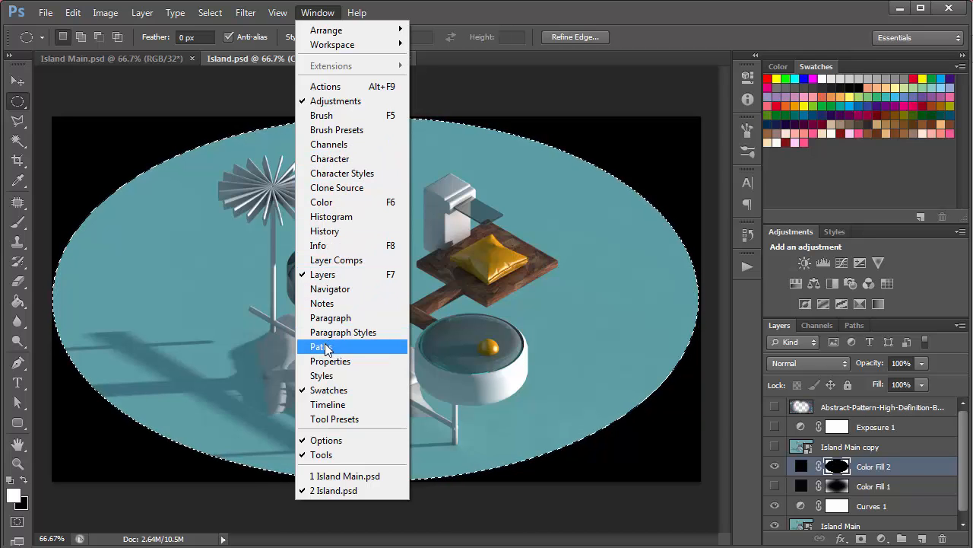
{"action": "left_click", "coordinate": [861, 469]}
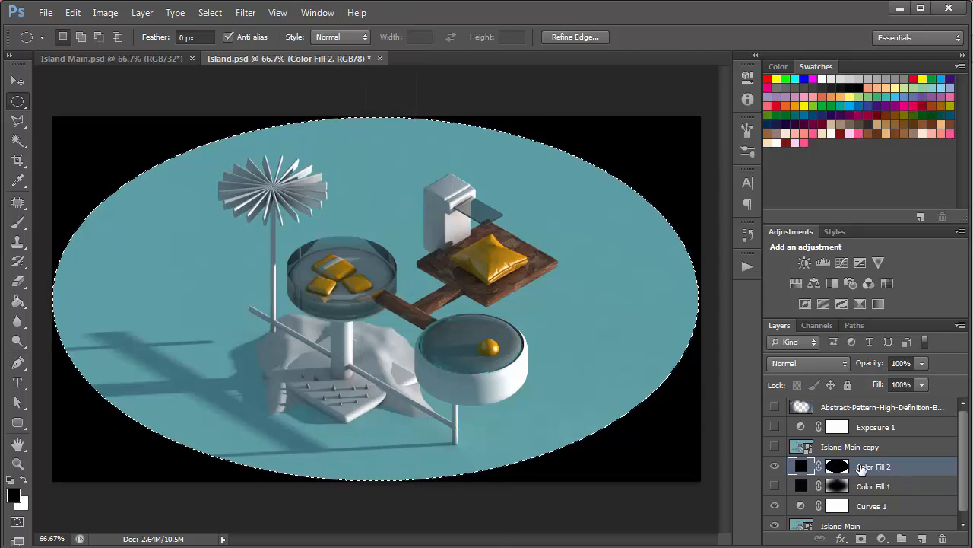
{"action": "double_click", "coordinate": [801, 465]}
{"action": "left_click", "coordinate": [950, 154]}
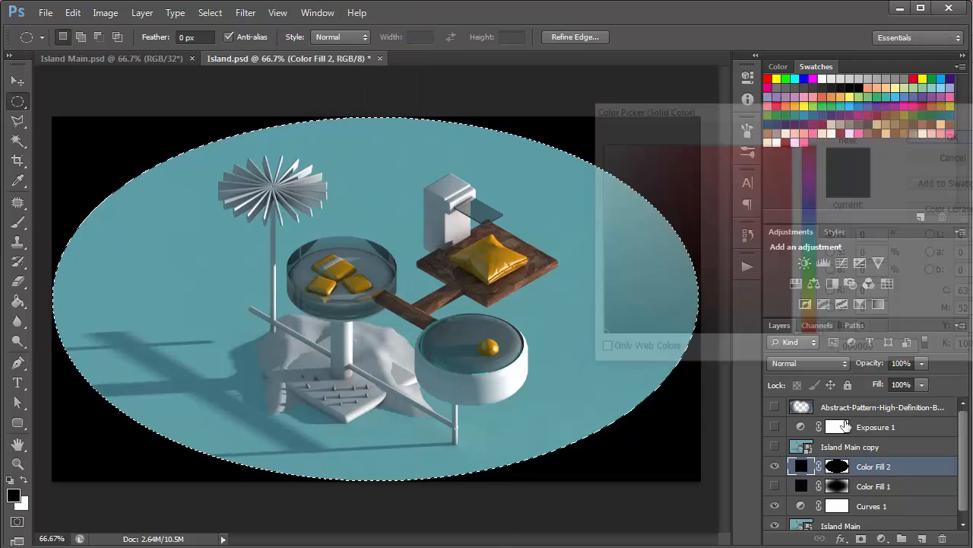
Feather the new fill layer's elliptical mask by 125 px.
{"action": "left_click", "coordinate": [839, 466]}
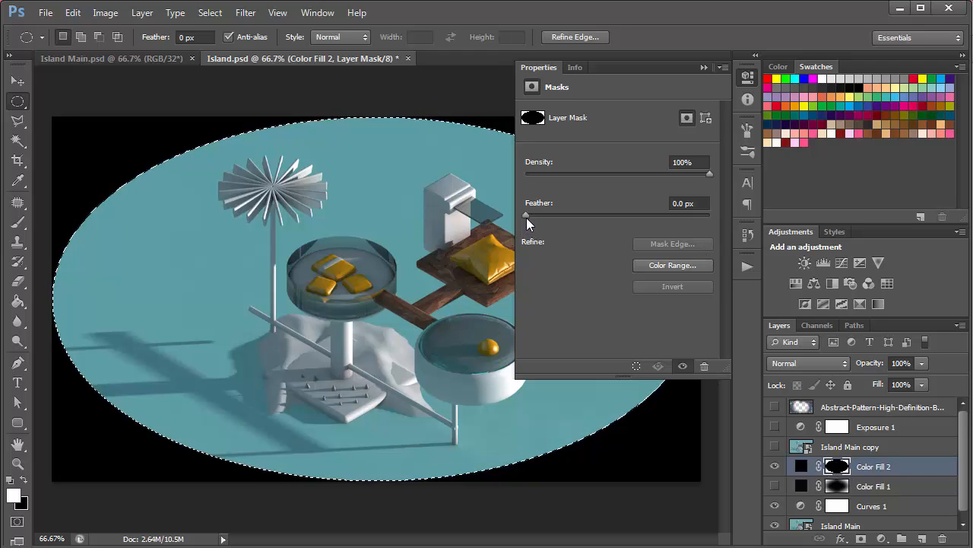
{"action": "left_click_drag", "start_coordinate": [526, 216], "coordinate": [662, 216]}
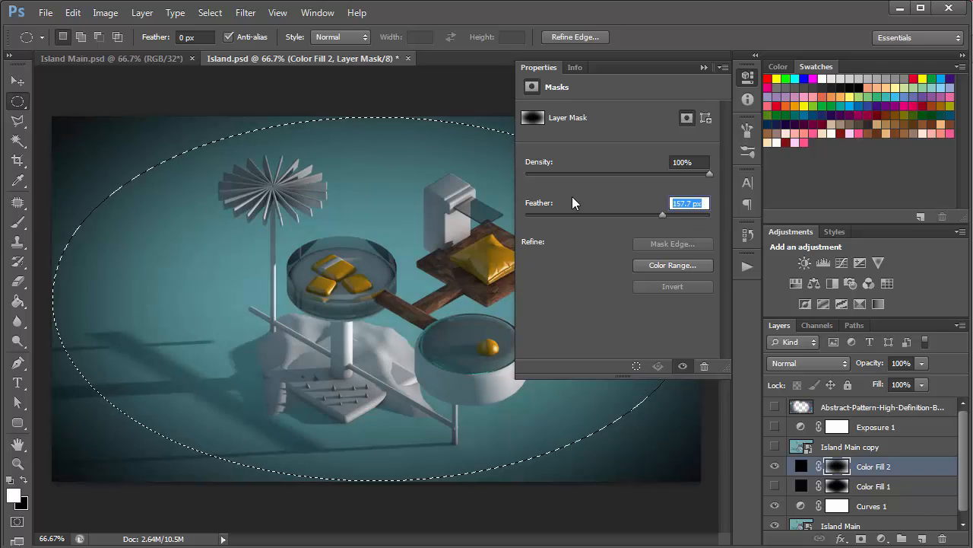
{"action": "type", "text": "125"}
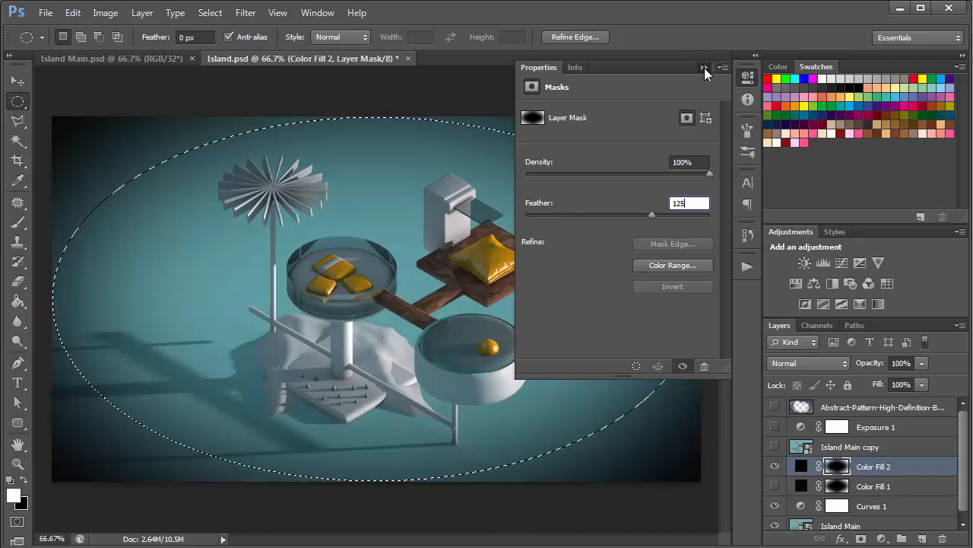
{"action": "left_click", "coordinate": [704, 68]}
Set the Color Fill 2 layer's opacity to 75% and clear the elliptical selection.
{"action": "left_click", "coordinate": [874, 488]}
{"action": "left_click", "coordinate": [873, 467]}
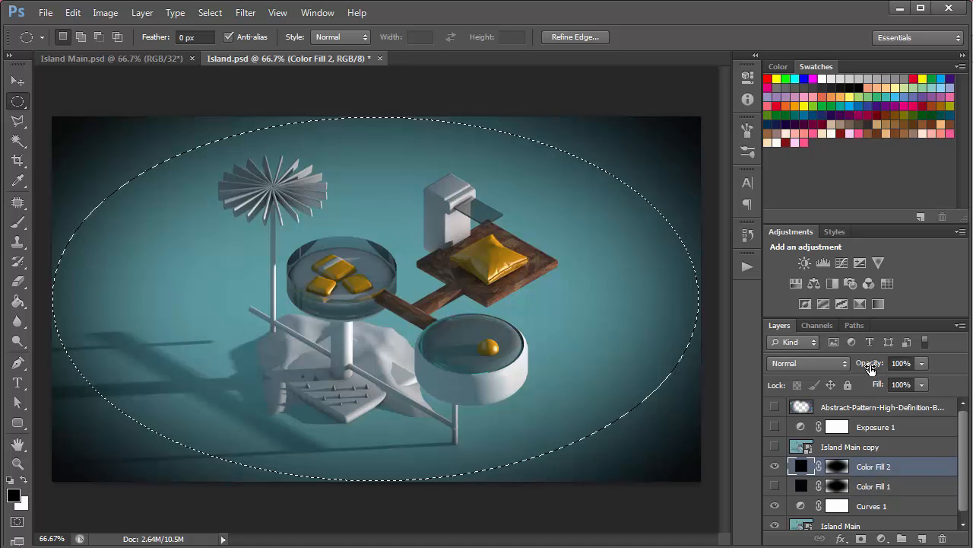
{"action": "left_click", "coordinate": [871, 368]}
{"action": "type", "text": "75"}
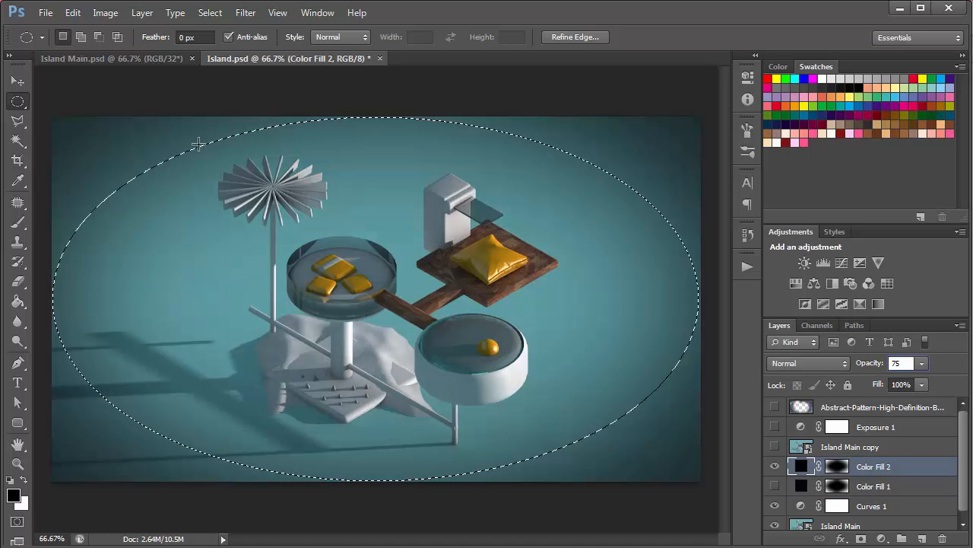
{"action": "key", "text": "ctrl+d"}
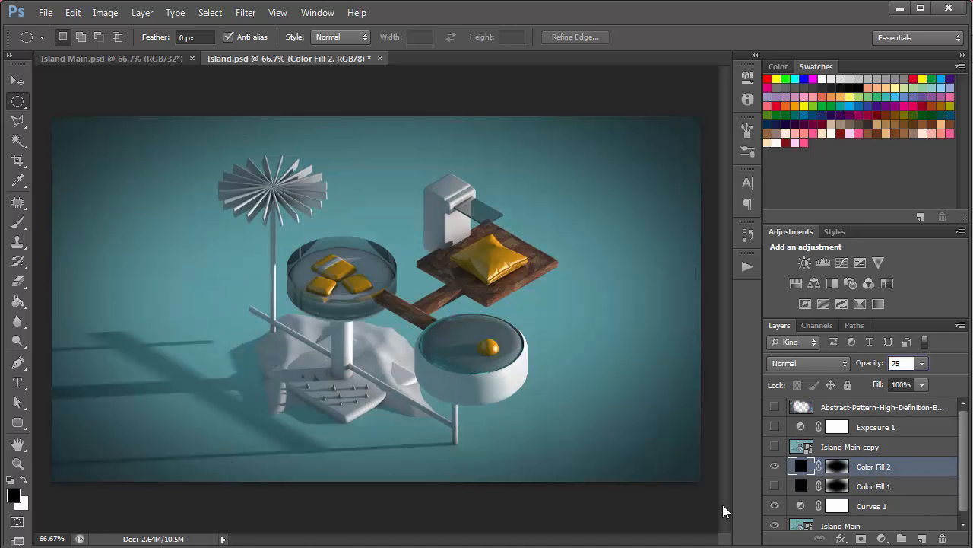
Compare the two vignette fill layers by toggling their visibility, delete Color Fill 2 and leave Color Fill 1 visible.
{"action": "left_click", "coordinate": [774, 488]}
{"action": "left_click", "coordinate": [775, 469]}
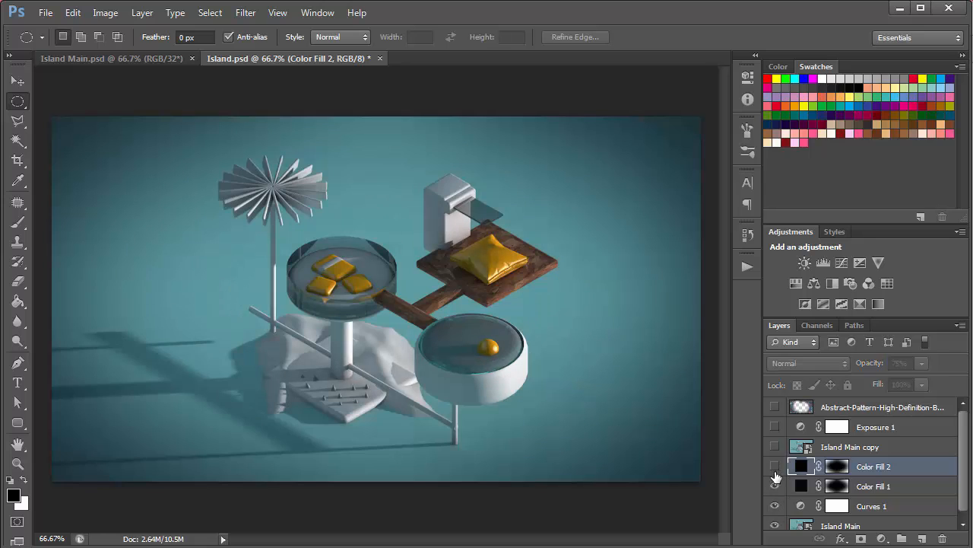
{"action": "left_click", "coordinate": [775, 487]}
{"action": "left_click", "coordinate": [774, 467]}
{"action": "left_click", "coordinate": [775, 466]}
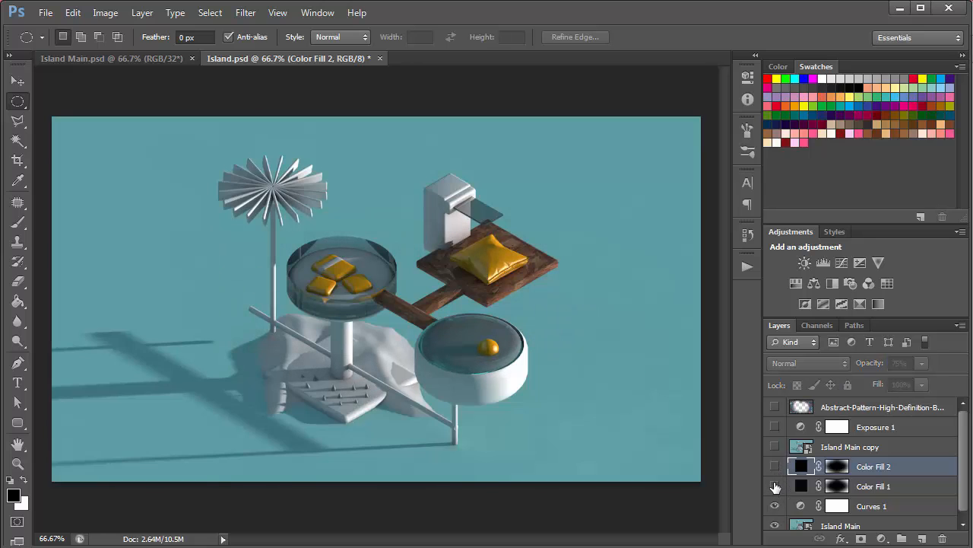
{"action": "left_click", "coordinate": [775, 487]}
{"action": "left_click", "coordinate": [775, 487]}
{"action": "key", "text": "Delete"}
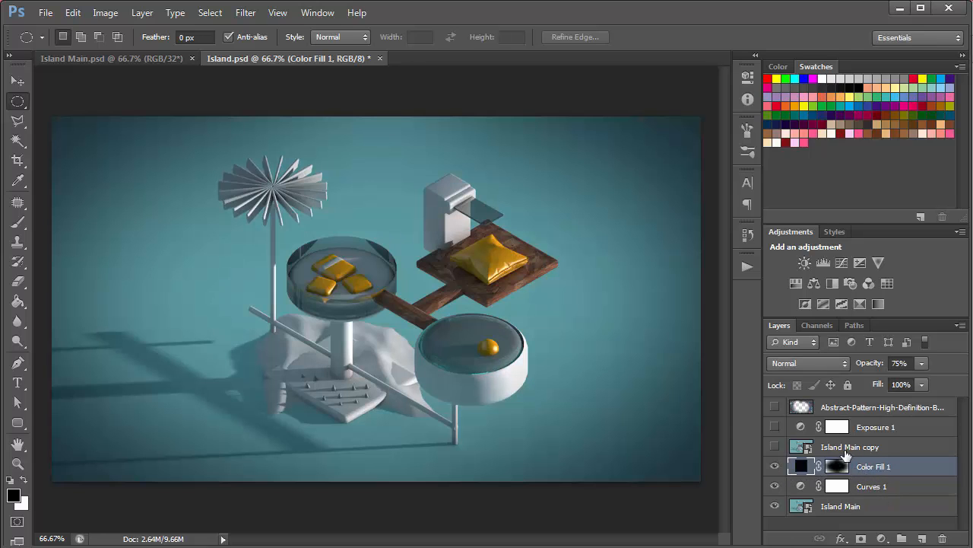
Make the Island Main copy and Exposure 1 layers visible above the vignette.
{"action": "left_click", "coordinate": [869, 503]}
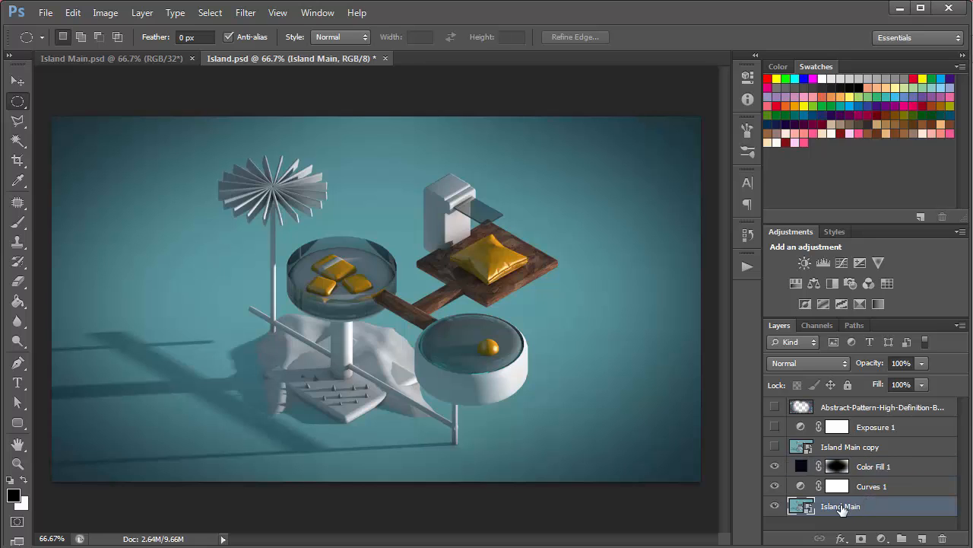
{"action": "left_click", "coordinate": [854, 449]}
{"action": "left_click", "coordinate": [775, 447]}
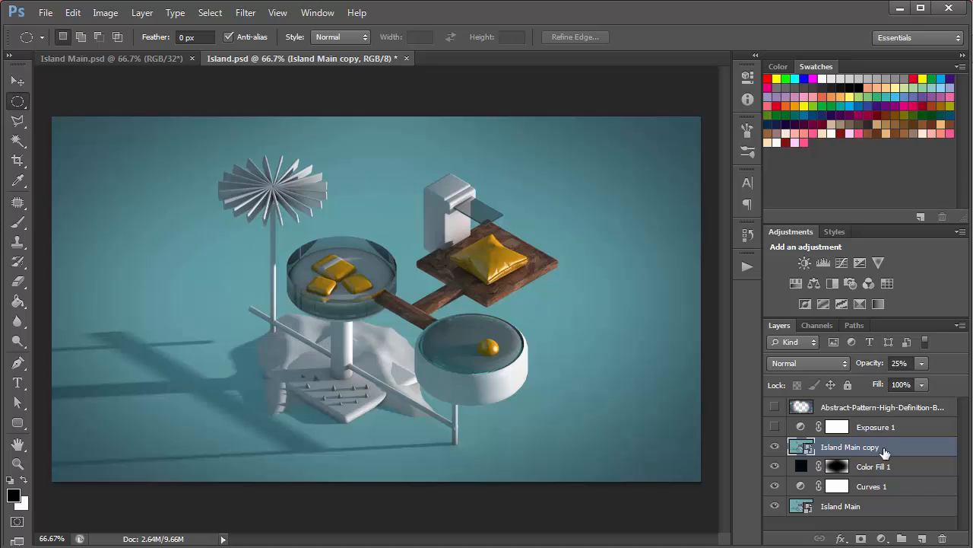
{"action": "left_click", "coordinate": [881, 539]}
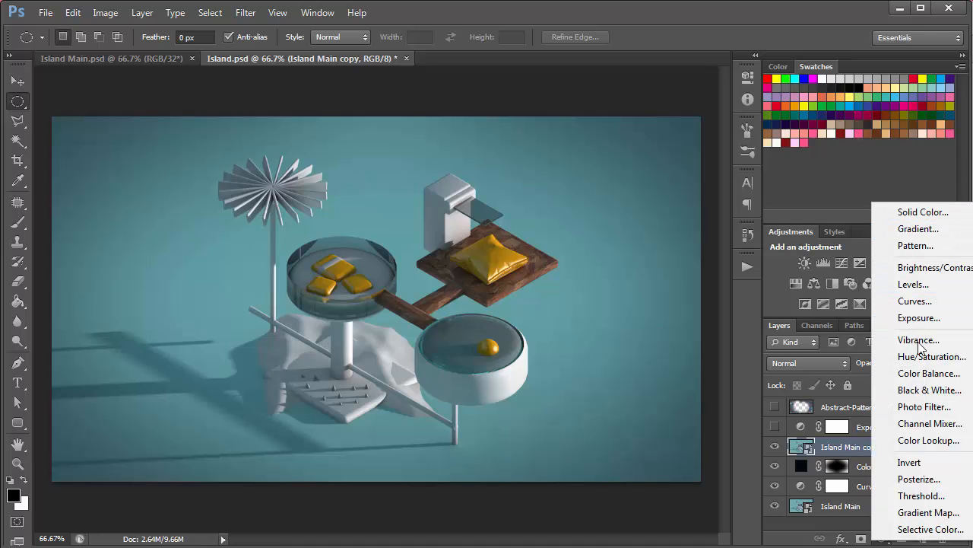
{"action": "left_click", "coordinate": [863, 424]}
{"action": "left_click", "coordinate": [775, 429]}
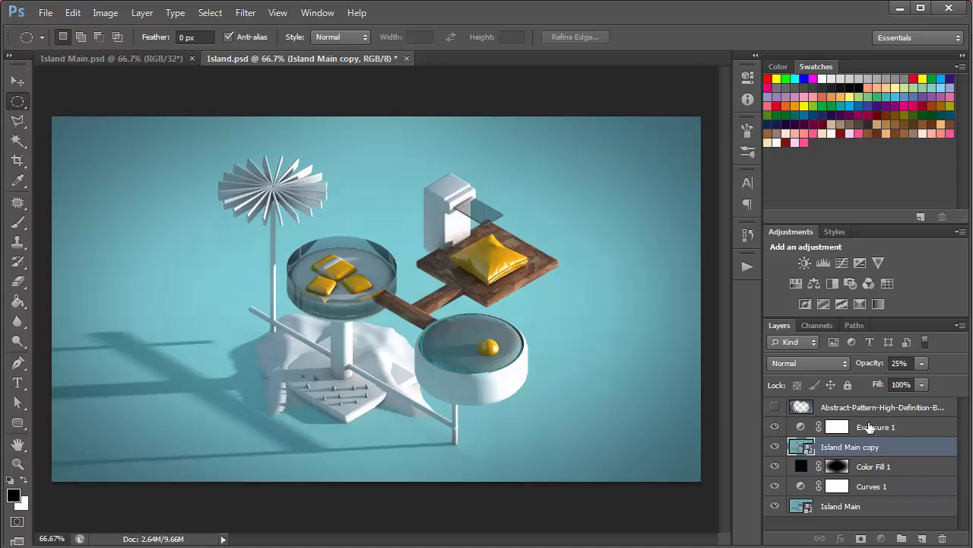
Examine the Exposure 1 adjustment's preset, exposure, offset and gamma correction settings.
{"action": "left_click", "coordinate": [871, 429]}
{"action": "double_click", "coordinate": [801, 427]}
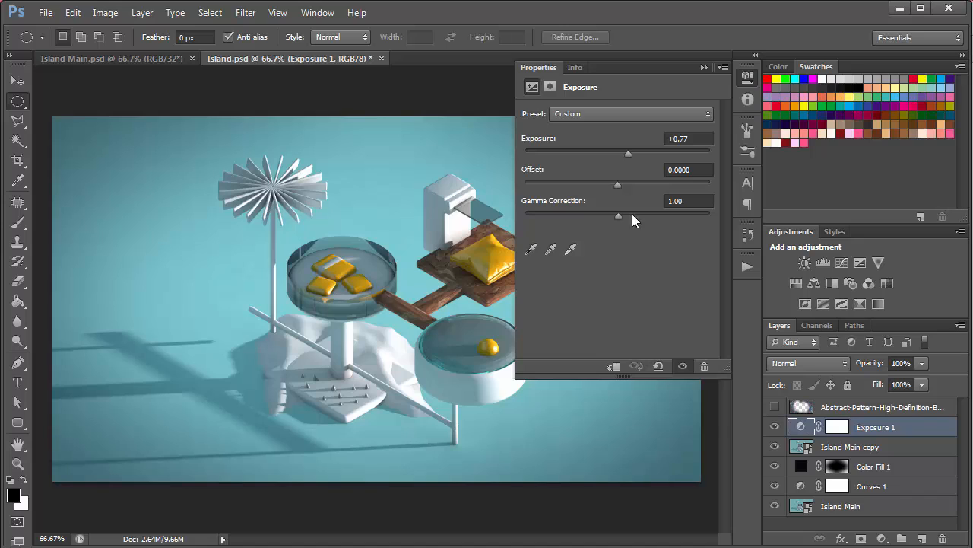
{"action": "left_click", "coordinate": [702, 69]}
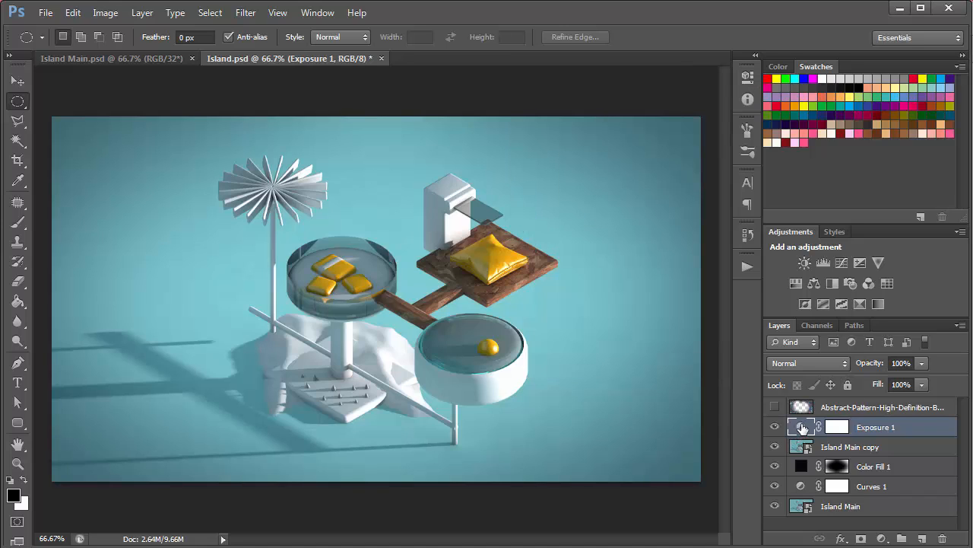
{"action": "double_click", "coordinate": [801, 427]}
{"action": "left_click", "coordinate": [681, 114]}
{"action": "left_click", "coordinate": [702, 99]}
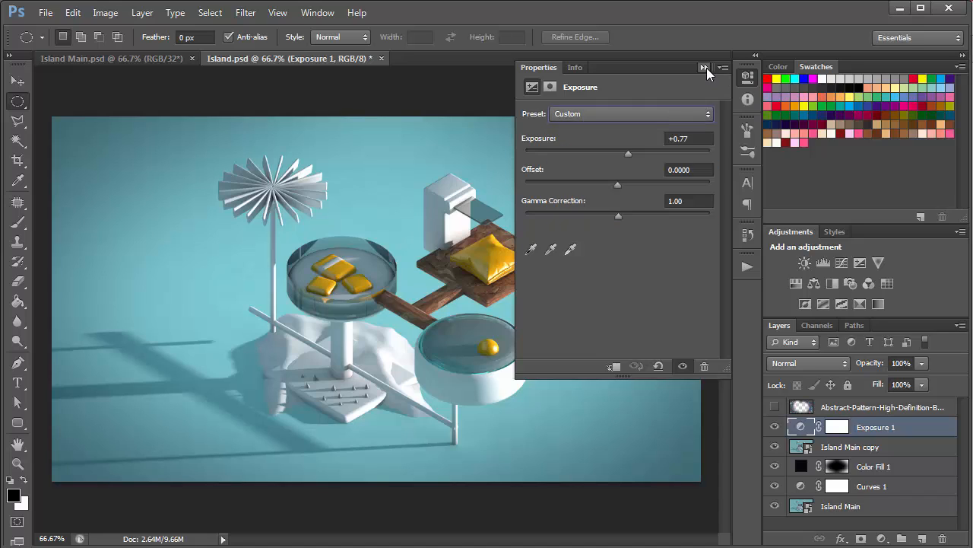
{"action": "left_click", "coordinate": [705, 67]}
Select the Abstract-Pattern-High-Definition-Background layer and make it visible.
{"action": "left_click", "coordinate": [874, 403]}
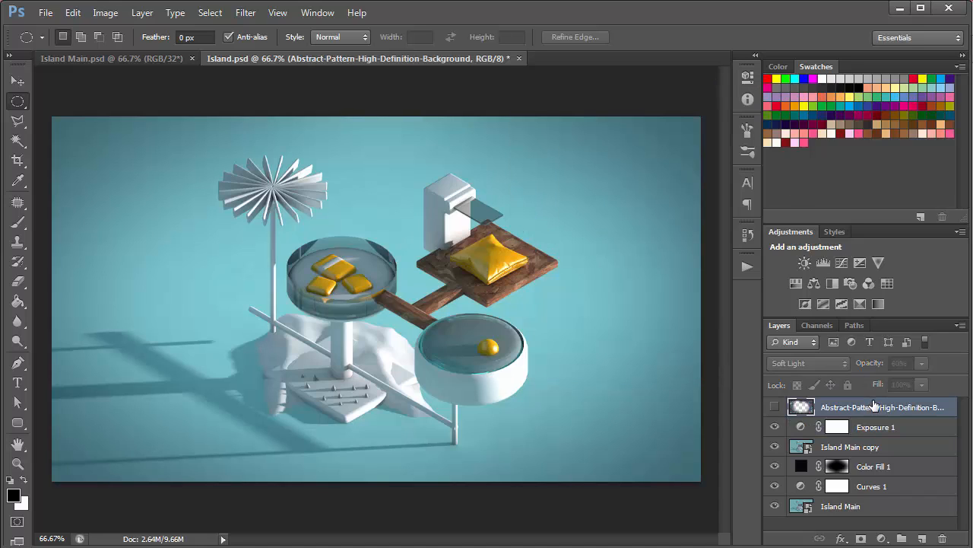
{"action": "left_click", "coordinate": [775, 411]}
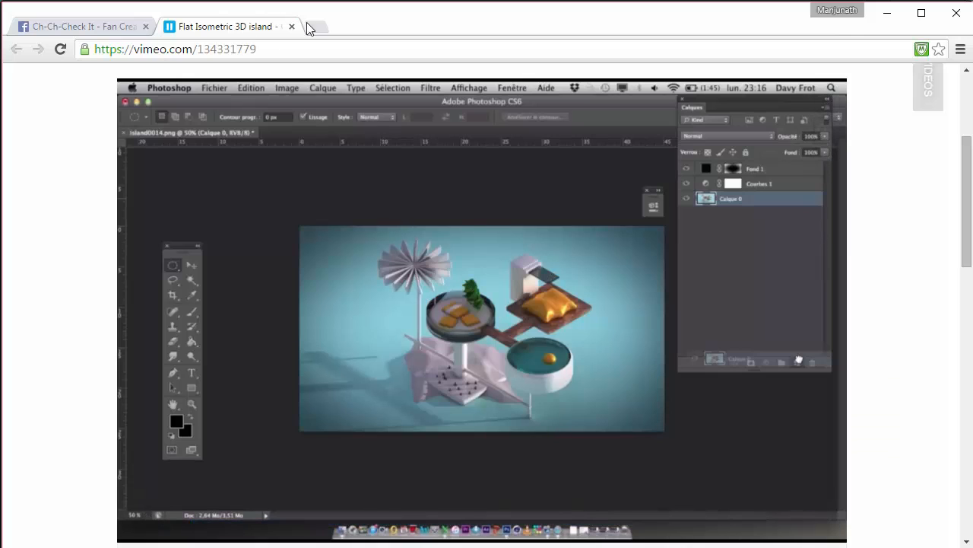
Switch to Chrome and open google.com in a new tab.
{"action": "left_click", "coordinate": [308, 26]}
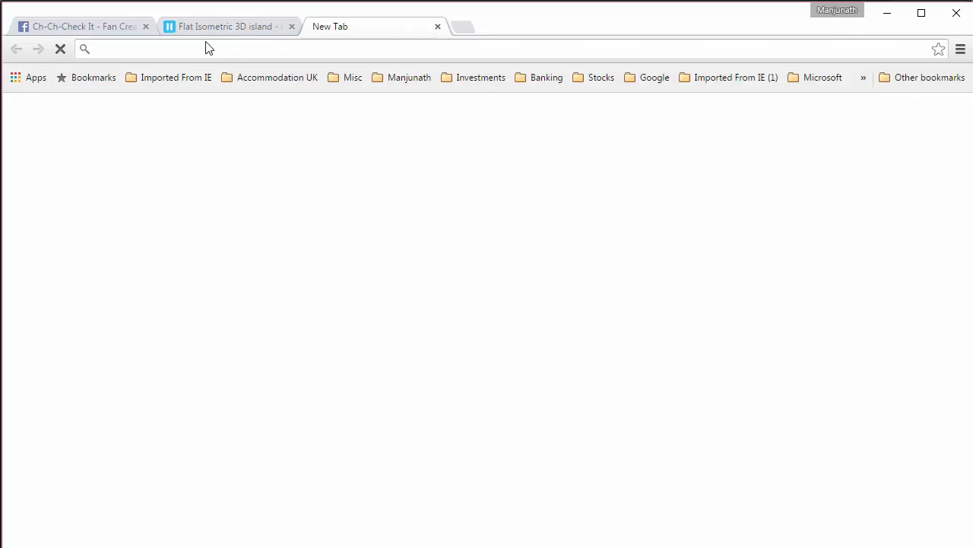
{"action": "type", "text": "google.com"}
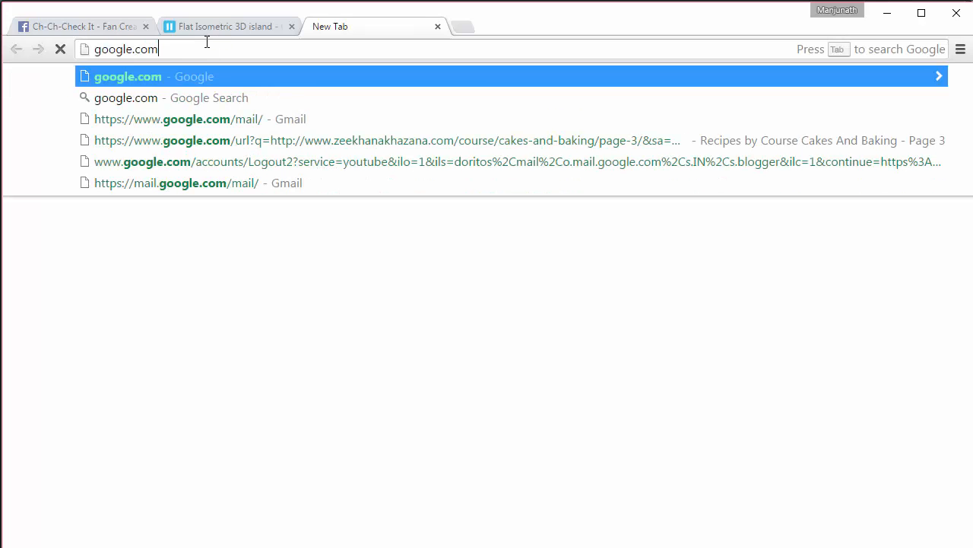
{"action": "key", "text": "Return"}
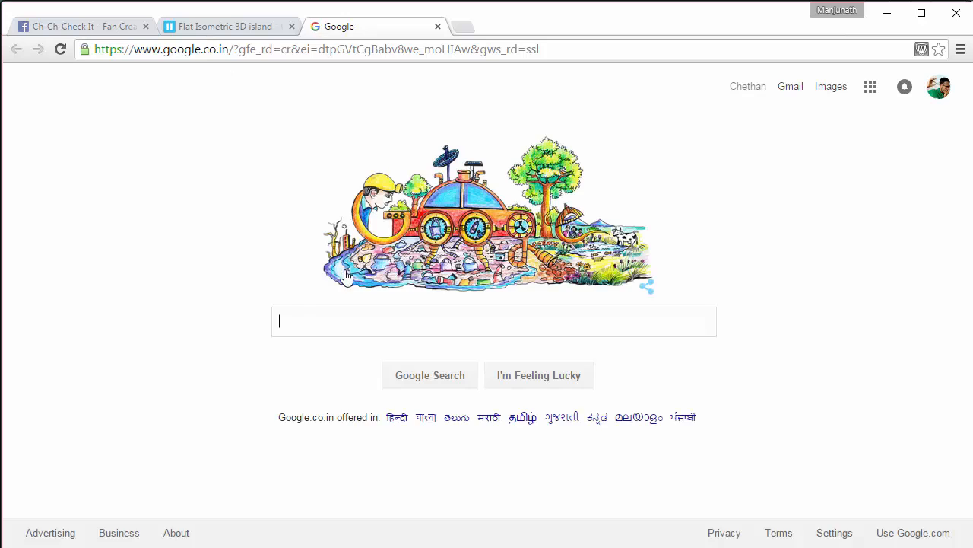
{"action": "type", "text": "abtract ap"}
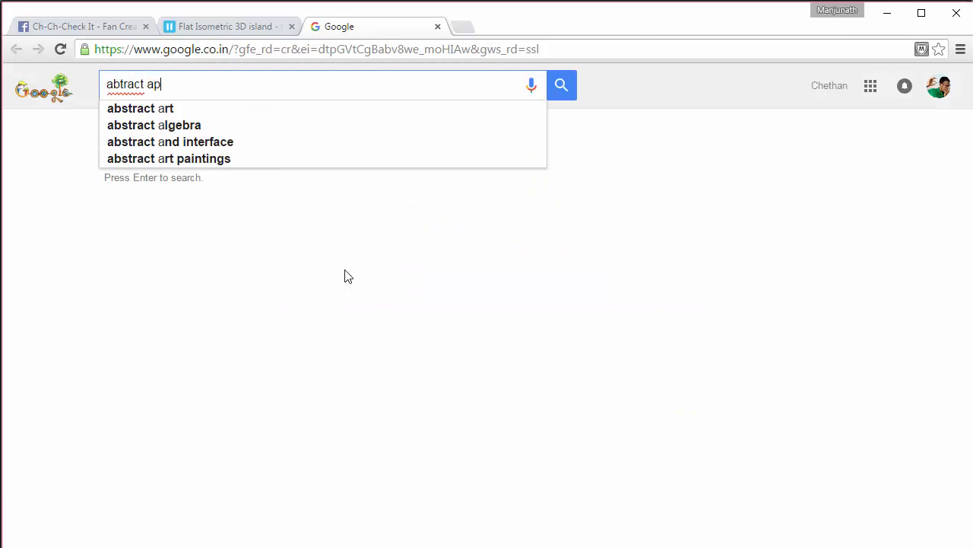
{"action": "type", "text": "eet\\\\\\"}
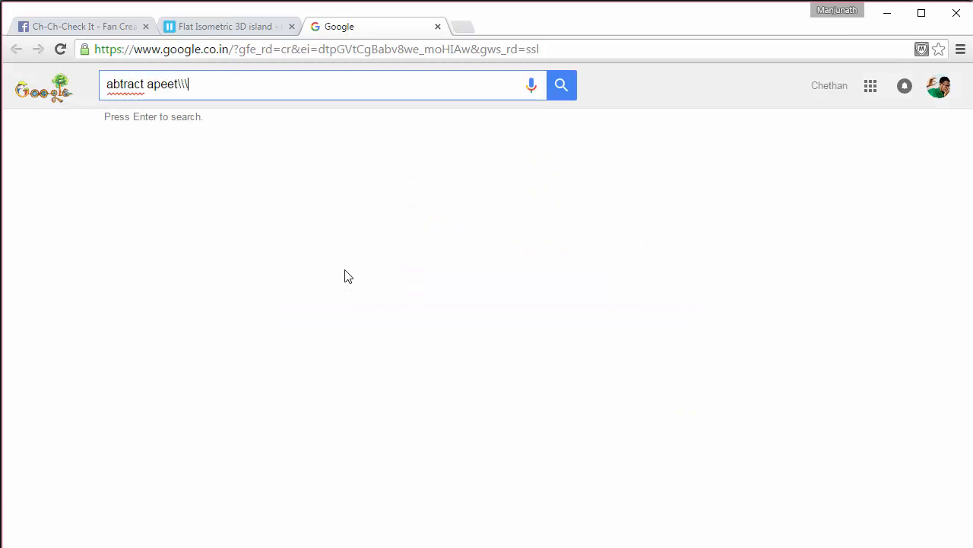
{"action": "key", "text": "BackSpace"}
{"action": "key", "text": "BackSpace"}
{"action": "key", "text": "BackSpace"}
{"action": "key", "text": "BackSpace"}
{"action": "key", "text": "BackSpace"}
{"action": "key", "text": "BackSpace"}
{"action": "key", "text": "BackSpace"}
{"action": "key", "text": "BackSpace"}
{"action": "key", "text": "BackSpace"}
{"action": "key", "text": "BackSpace"}
{"action": "key", "text": "BackSpace"}
{"action": "key", "text": "BackSpace"}
{"action": "key", "text": "BackSpace"}
{"action": "key", "text": "BackSpace"}
{"action": "key", "text": "BackSpace"}
{"action": "key", "text": "BackSpace"}
Search Google Images for "abstract pattern" and browse the image results.
{"action": "type", "text": "ab"}
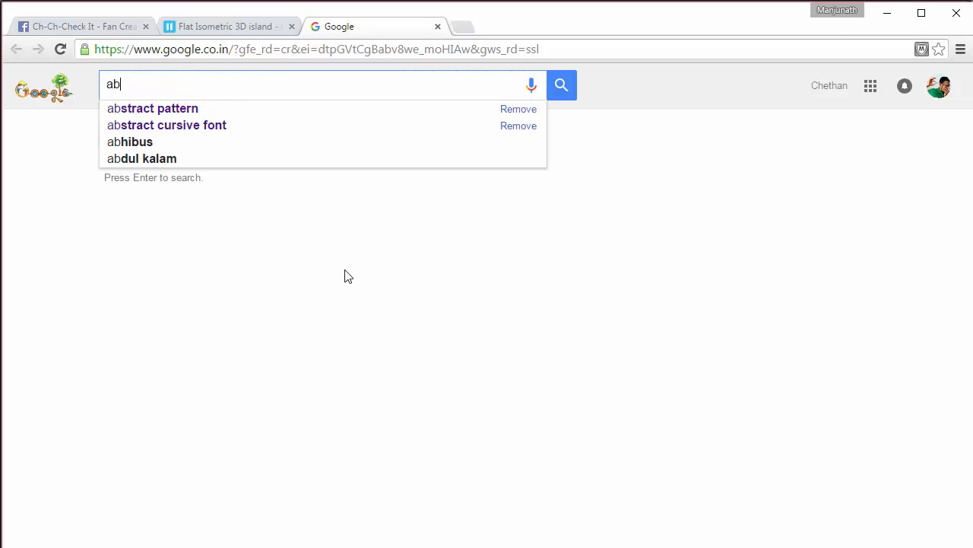
{"action": "type", "text": "stract apt"}
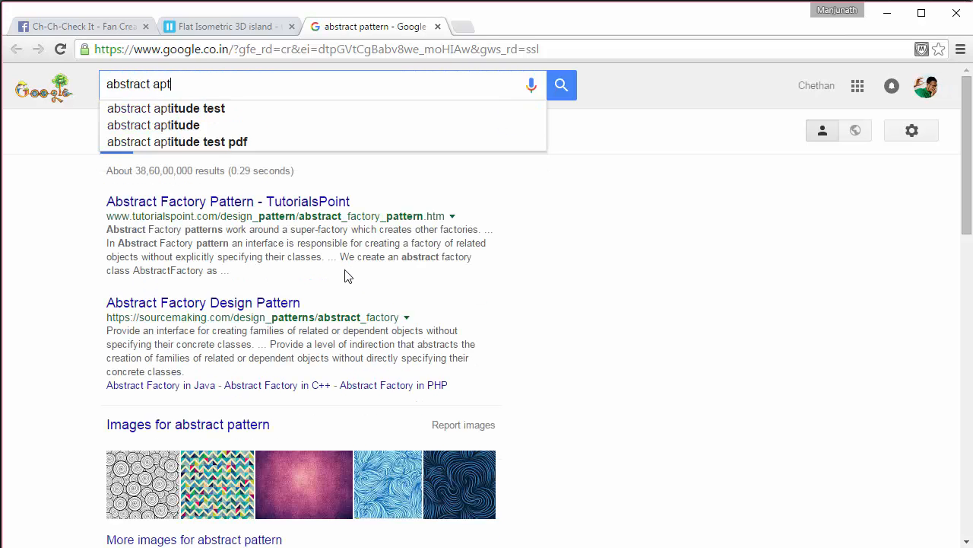
{"action": "type", "text": "tern"}
{"action": "key", "text": "Return"}
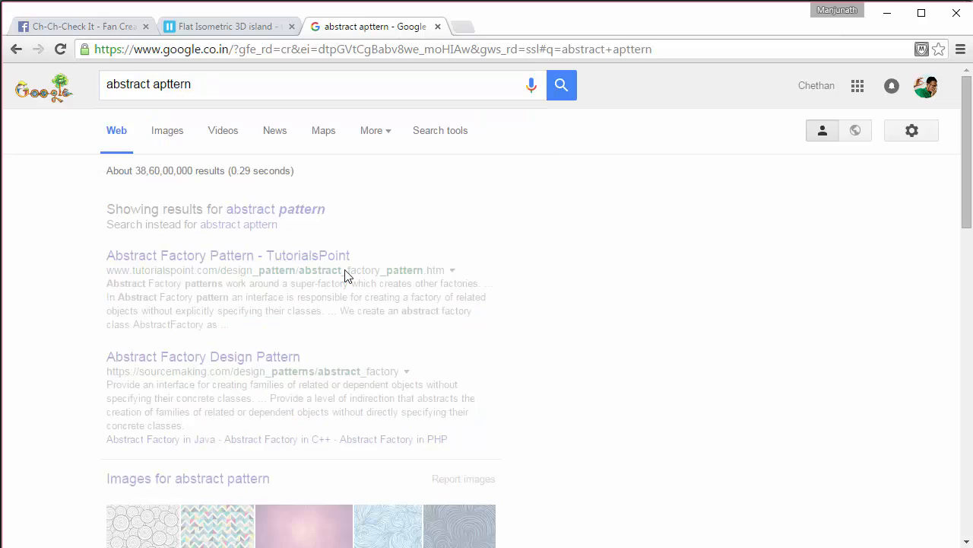
{"action": "left_click", "coordinate": [168, 132]}
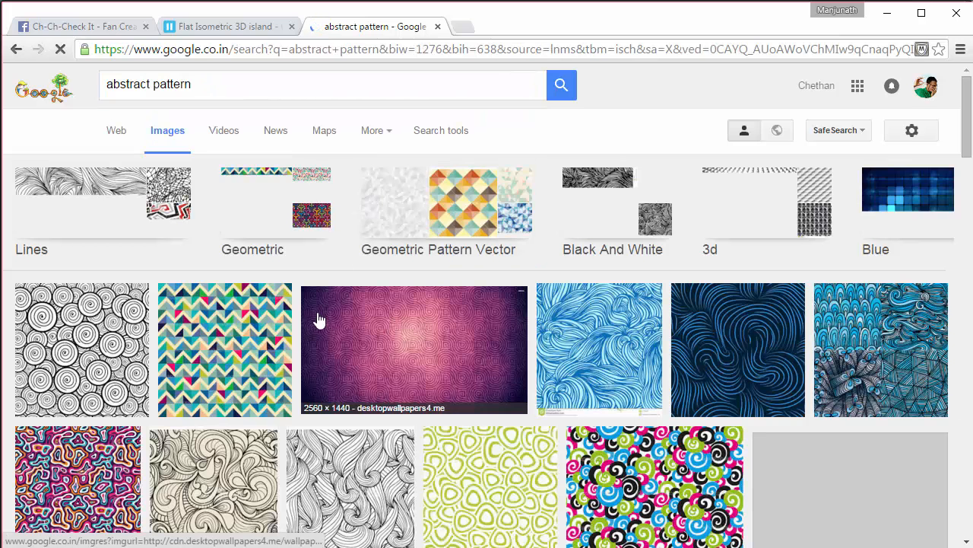
{"action": "scroll", "coordinate": [317, 320], "scroll_direction": "down", "scroll_amount": 3}
{"action": "scroll", "coordinate": [507, 300], "scroll_direction": "down", "scroll_amount": 3}
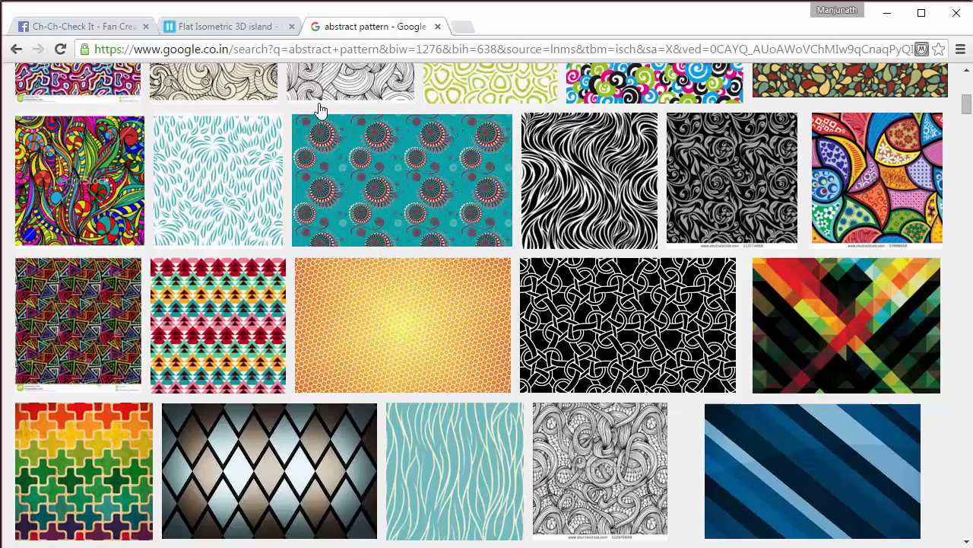
{"action": "scroll", "coordinate": [322, 98], "scroll_direction": "up", "scroll_amount": 6}
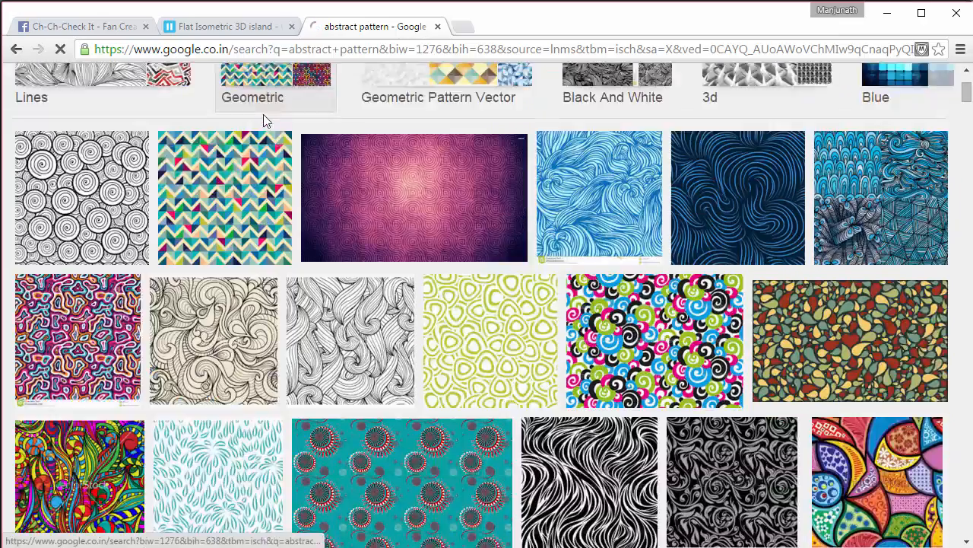
Refine the image search to "abstract pattern high definition" and preview the multicoloured hexagon wallpaper.
{"action": "type", "text": "hih"}
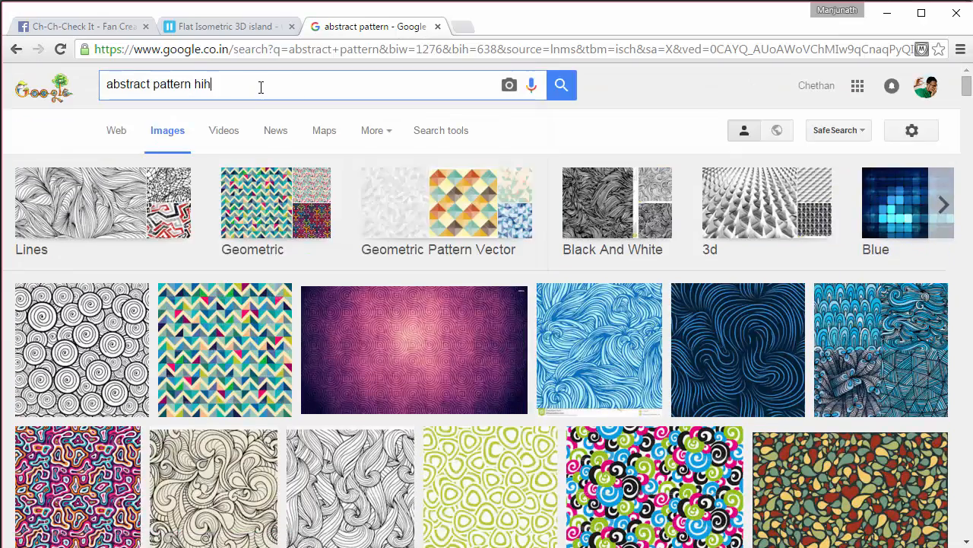
{"action": "type", "text": "gh defi"}
{"action": "key", "text": "Return"}
{"action": "scroll", "coordinate": [190, 183], "scroll_direction": "down", "scroll_amount": 5}
{"action": "left_click", "coordinate": [91, 269]}
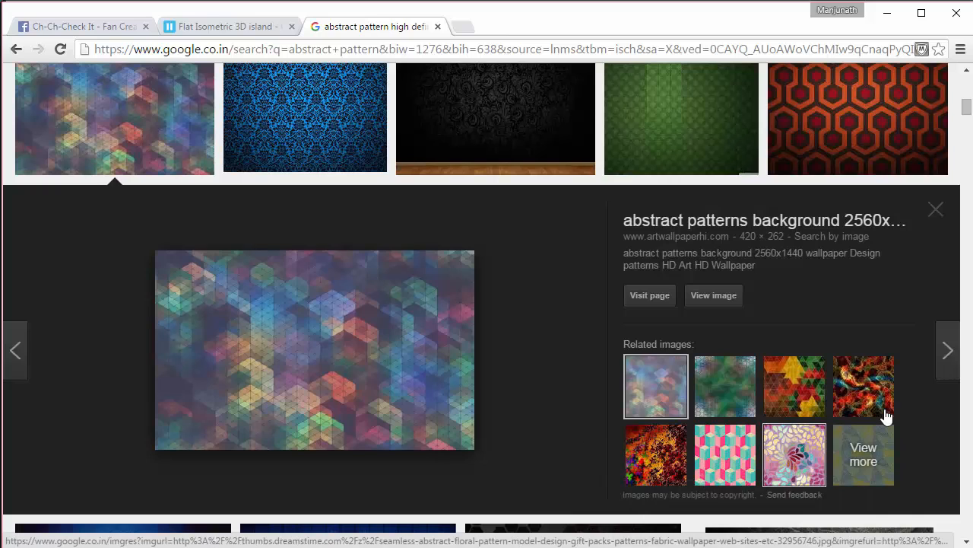
Extend the image search to "abstract pattern high definition background" and preview the 1920 × 1200 hexagon pattern image.
{"action": "scroll", "coordinate": [403, 130], "scroll_direction": "up", "scroll_amount": 10}
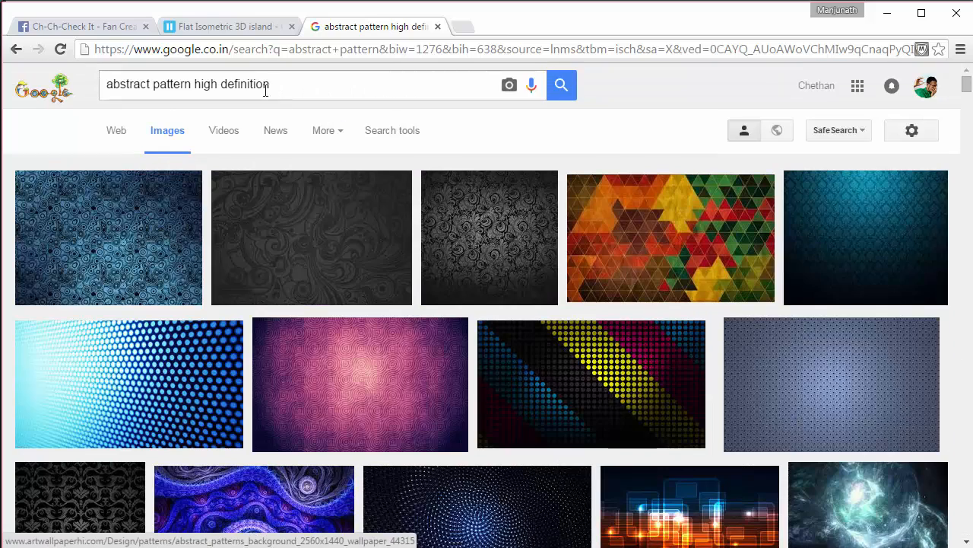
{"action": "left_click", "coordinate": [300, 86]}
{"action": "type", "text": "backg"}
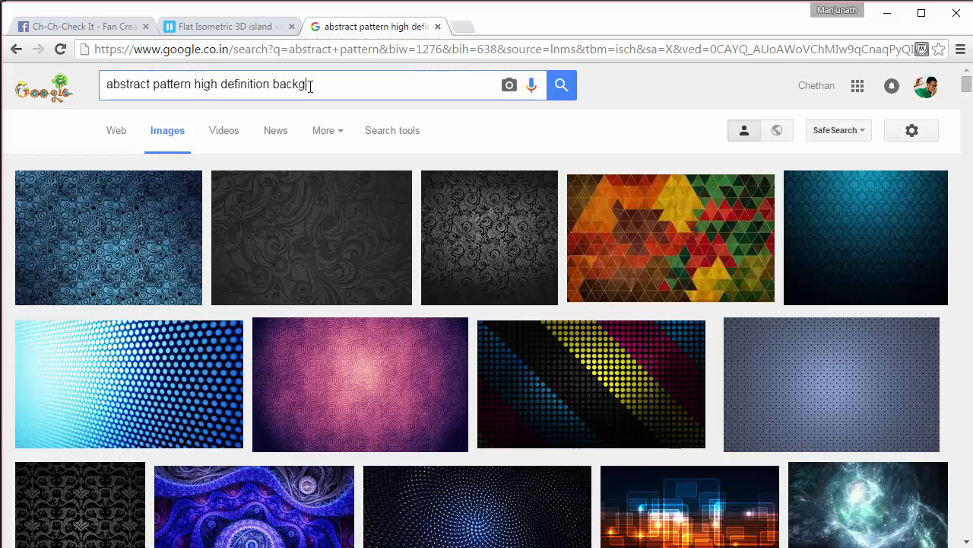
{"action": "type", "text": "round"}
{"action": "key", "text": "Return"}
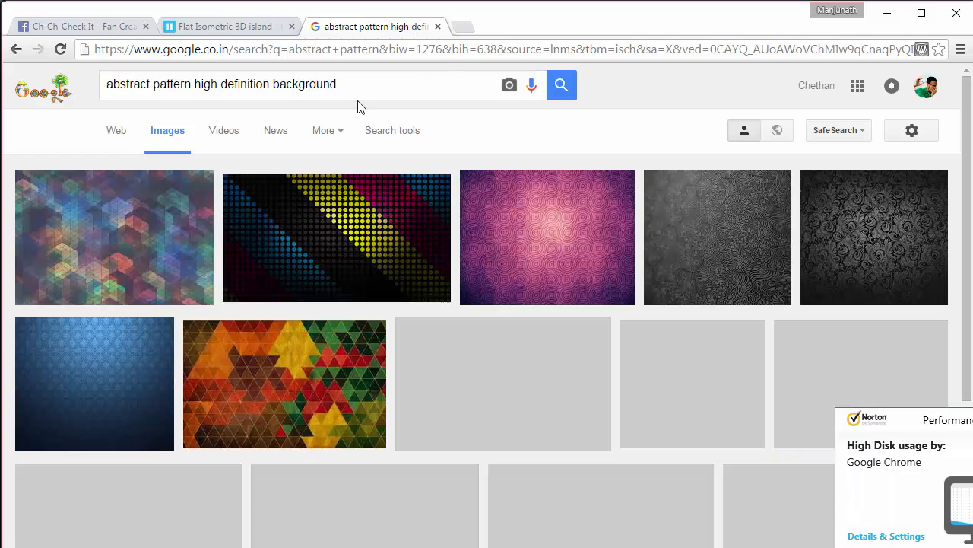
{"action": "left_click", "coordinate": [117, 232]}
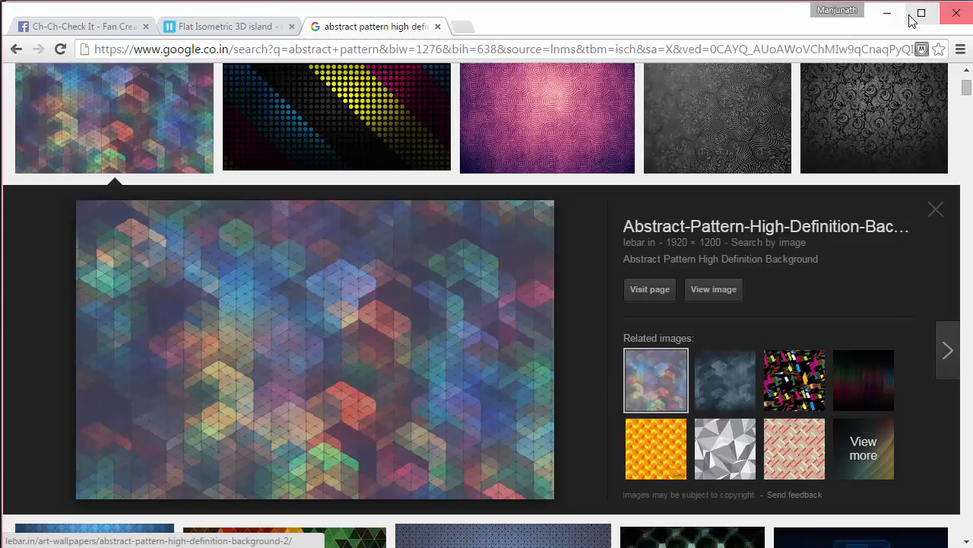
Switch back to Photoshop and set the abstract pattern layer's blend mode to Soft Light.
{"action": "left_click", "coordinate": [951, 17]}
{"action": "left_click", "coordinate": [539, 495]}
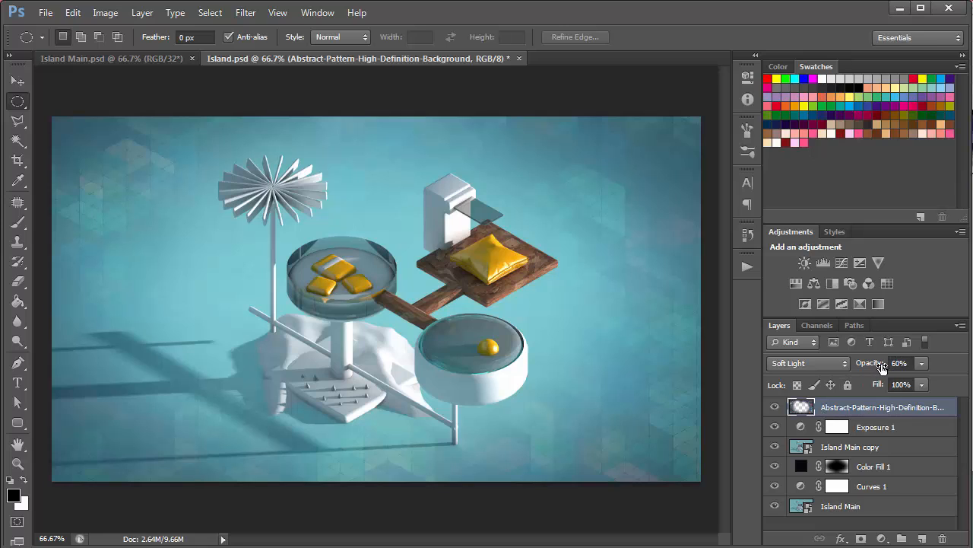
{"action": "left_click", "coordinate": [809, 363]}
{"action": "left_click", "coordinate": [804, 199]}
Try the Normal blend mode on the abstract pattern layer and restore Soft Light.
{"action": "left_click", "coordinate": [826, 369]}
{"action": "left_click", "coordinate": [939, 368]}
{"action": "left_click", "coordinate": [800, 365]}
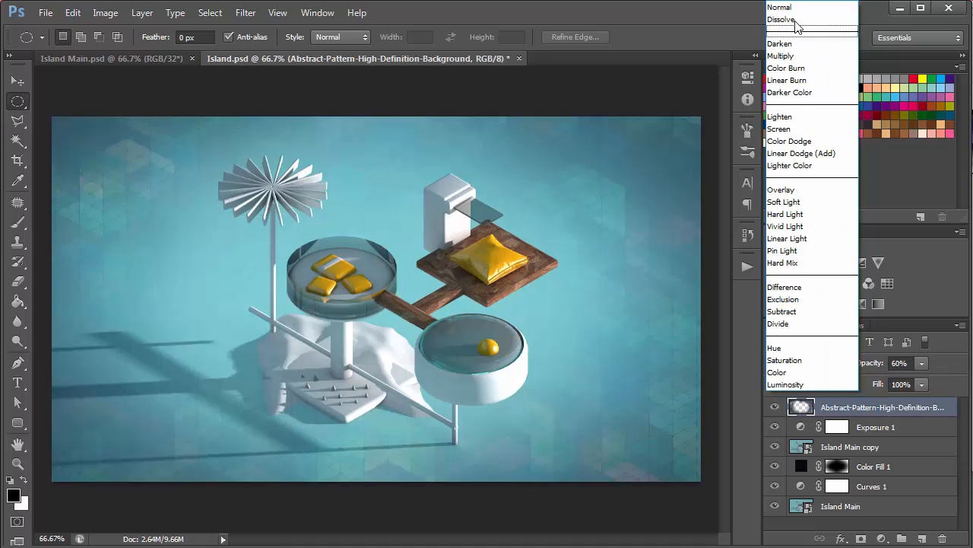
{"action": "left_click", "coordinate": [786, 11]}
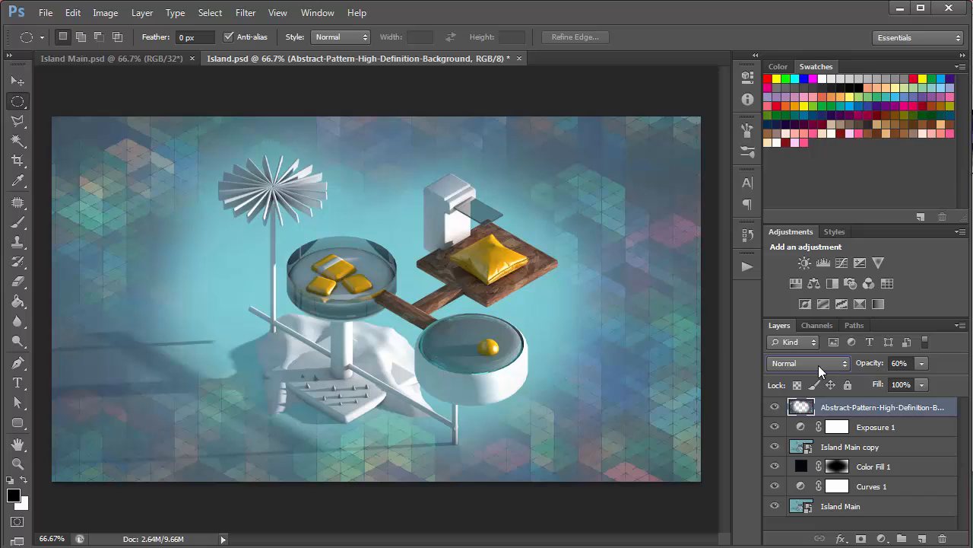
{"action": "left_click", "coordinate": [818, 365]}
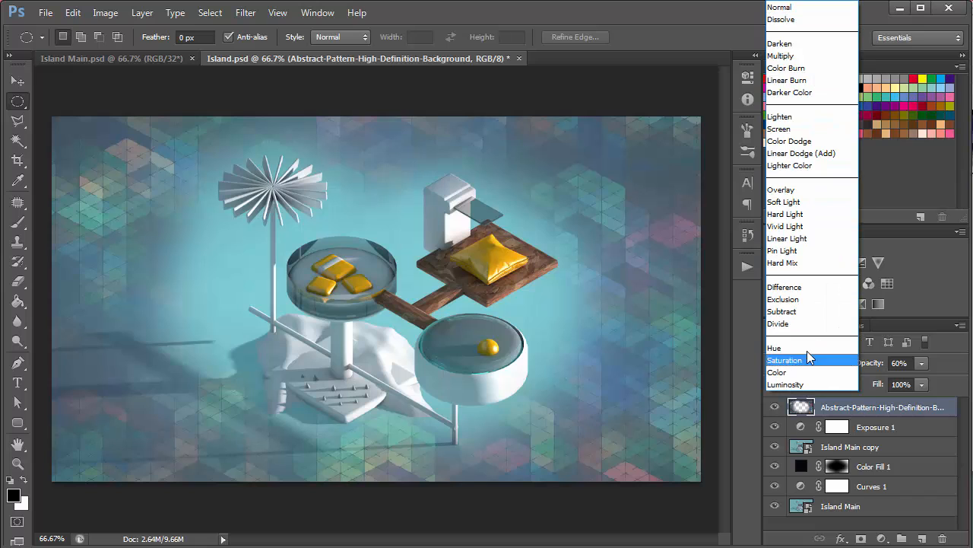
{"action": "left_click", "coordinate": [790, 202]}
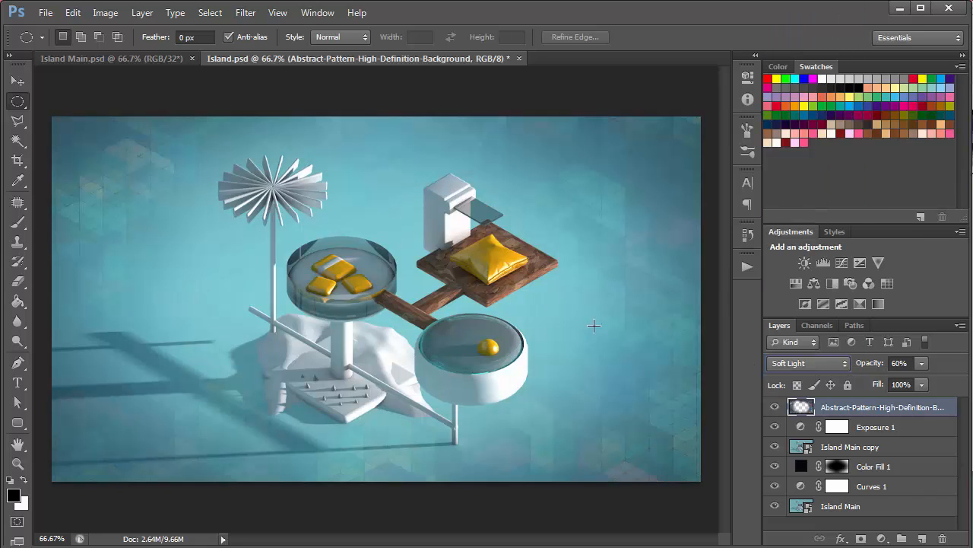
Erase the abstract pattern layer around the island objects with a soft 250 px Eraser brush at 0% hardness.
{"action": "left_click", "coordinate": [18, 283]}
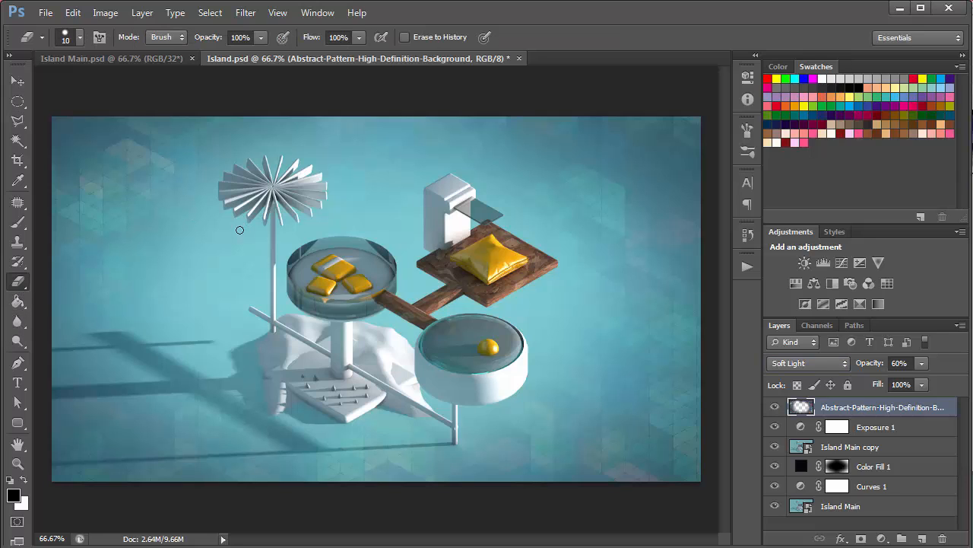
{"action": "key", "text": "bracketright"}
{"action": "key", "text": "bracketright"}
{"action": "key", "text": "bracketright"}
{"action": "key", "text": "bracketright"}
{"action": "key", "text": "bracketright"}
{"action": "key", "text": "bracketright"}
{"action": "key", "text": "bracketright"}
{"action": "key", "text": "bracketright"}
{"action": "key", "text": "bracketright"}
{"action": "key", "text": "bracketright"}
{"action": "key", "text": "bracketright"}
{"action": "key", "text": "bracketright"}
{"action": "key", "text": "bracketright"}
{"action": "key", "text": "bracketright"}
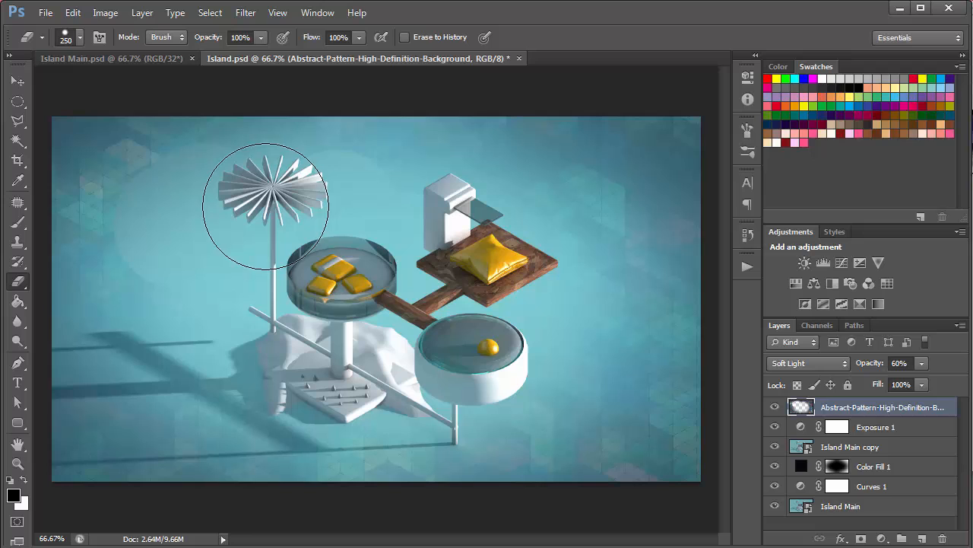
{"action": "left_click", "coordinate": [80, 37]}
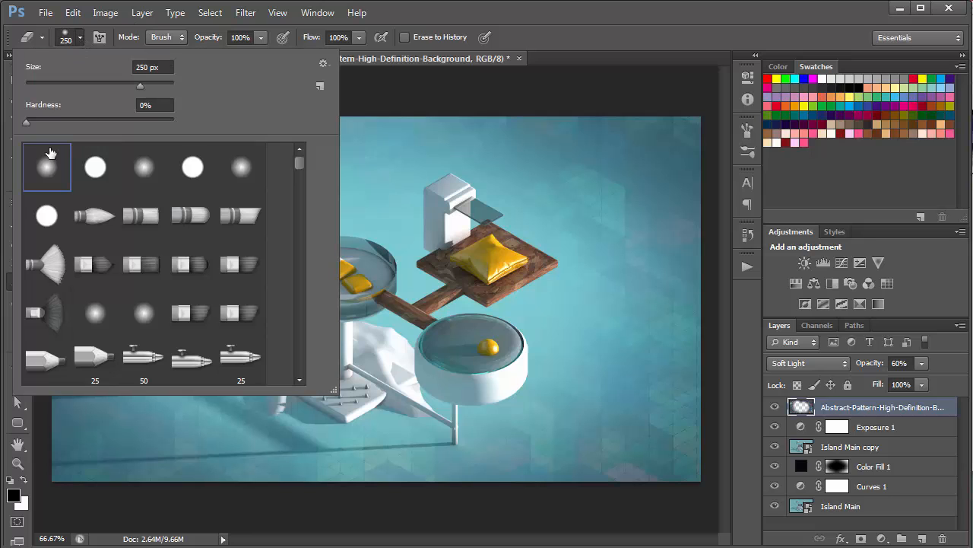
{"action": "left_click", "coordinate": [441, 213]}
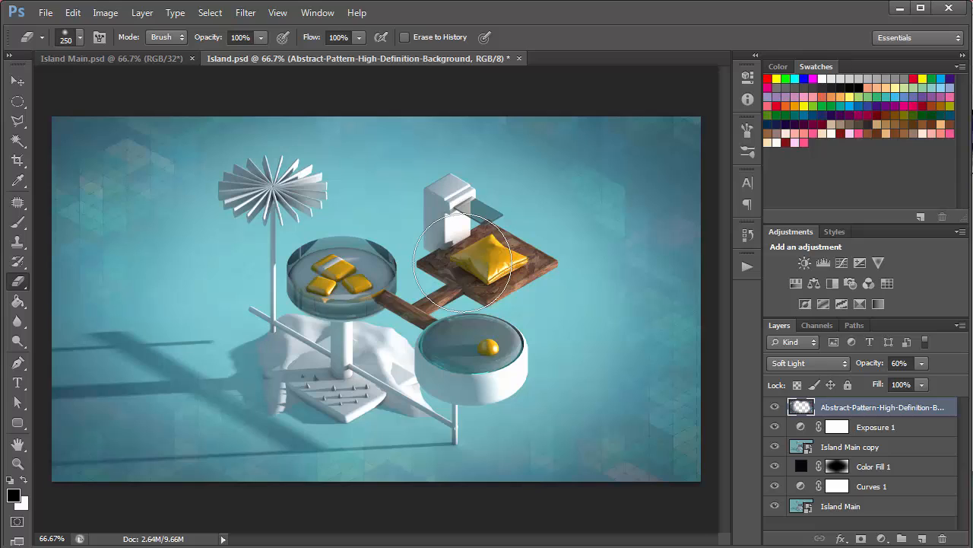
{"action": "left_click", "coordinate": [19, 81]}
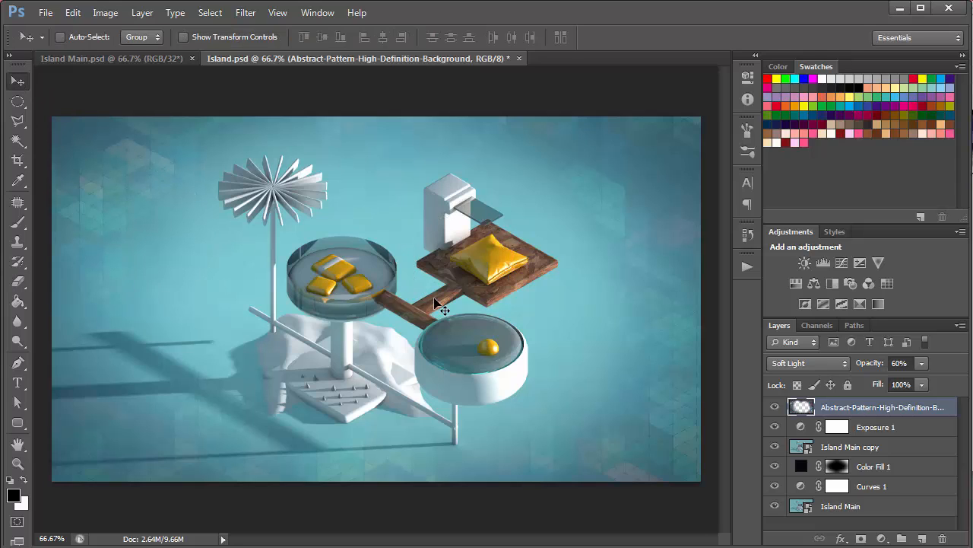